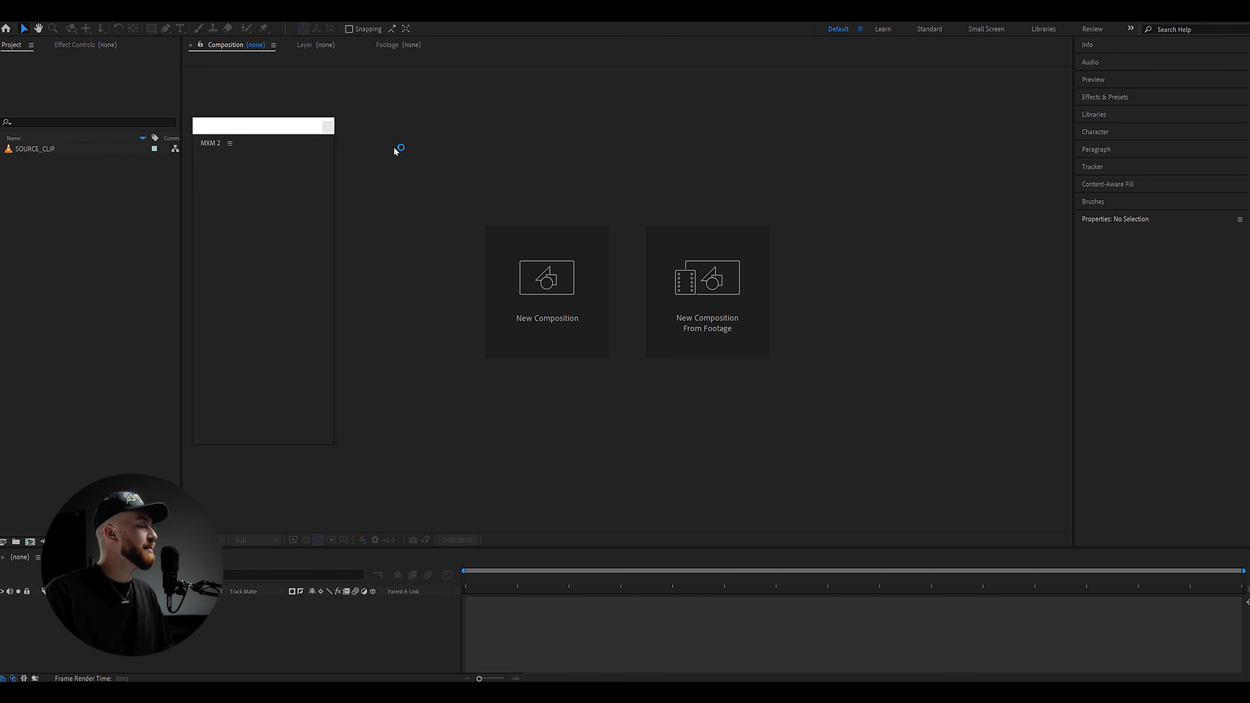
- Look up the account profile on the fredpelle store website, and activate the MXM license with the purchase declaration accepted
drag(248, 133, 291, 122)
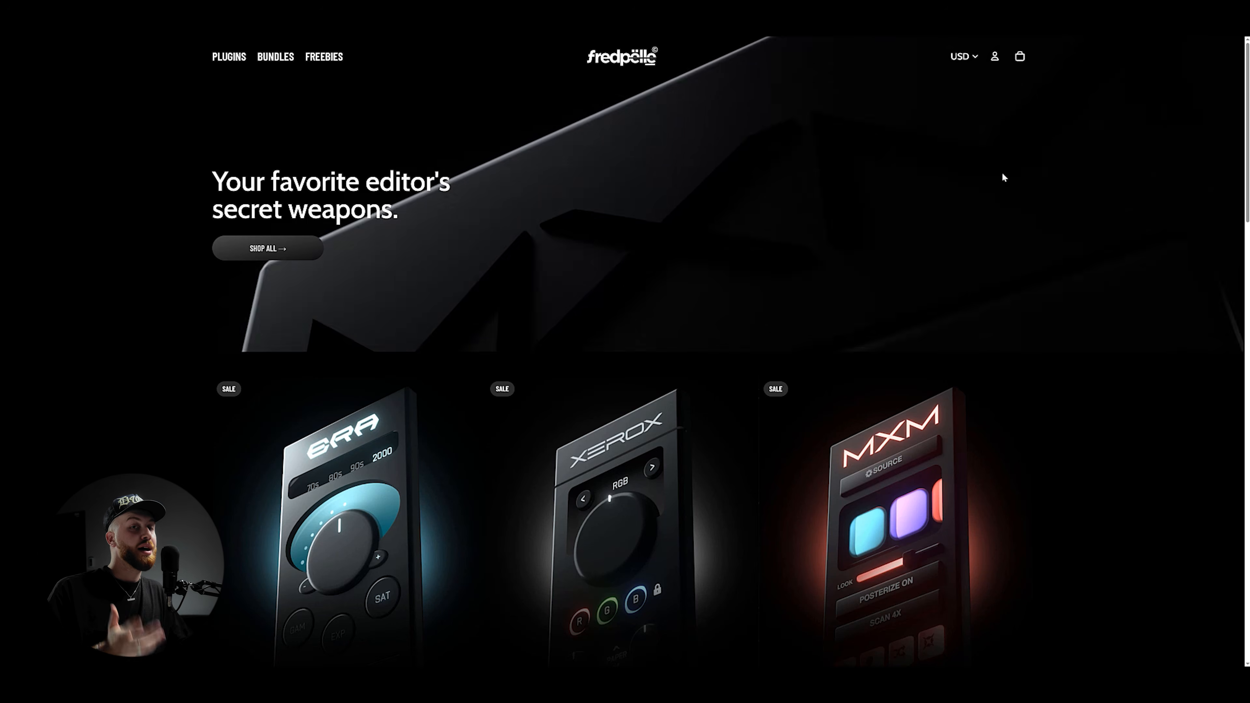
click(994, 56)
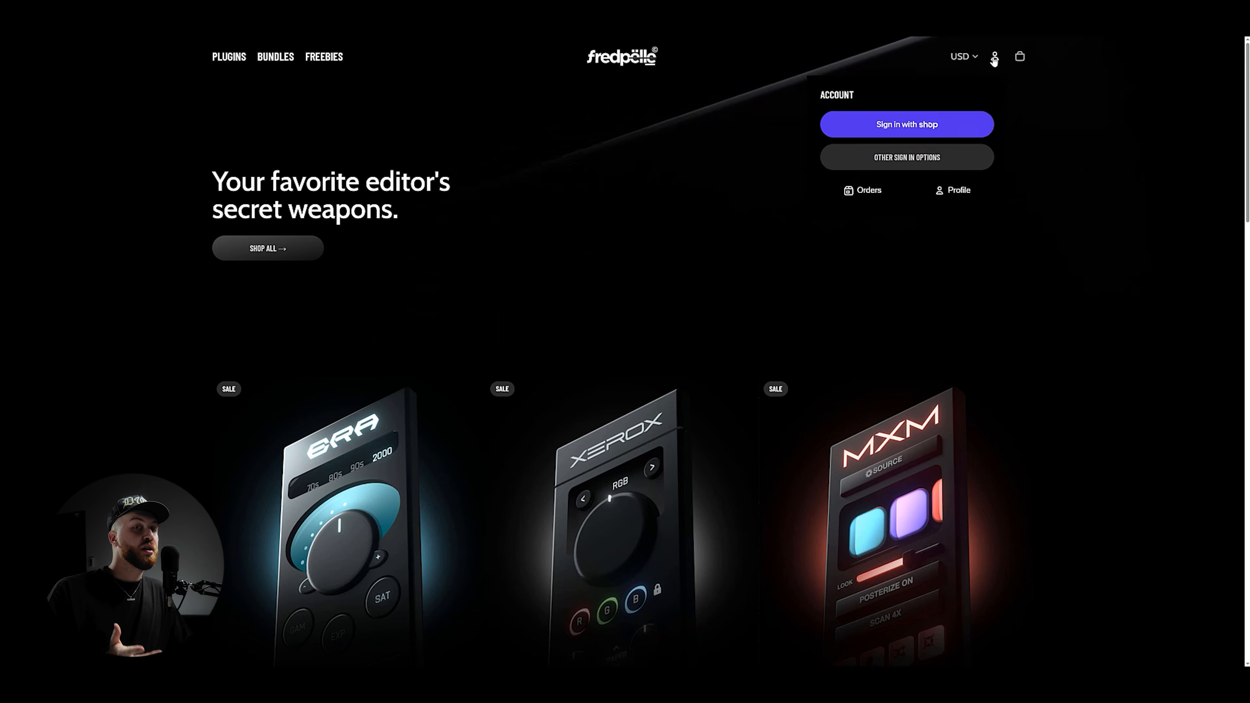
click(950, 190)
click(644, 349)
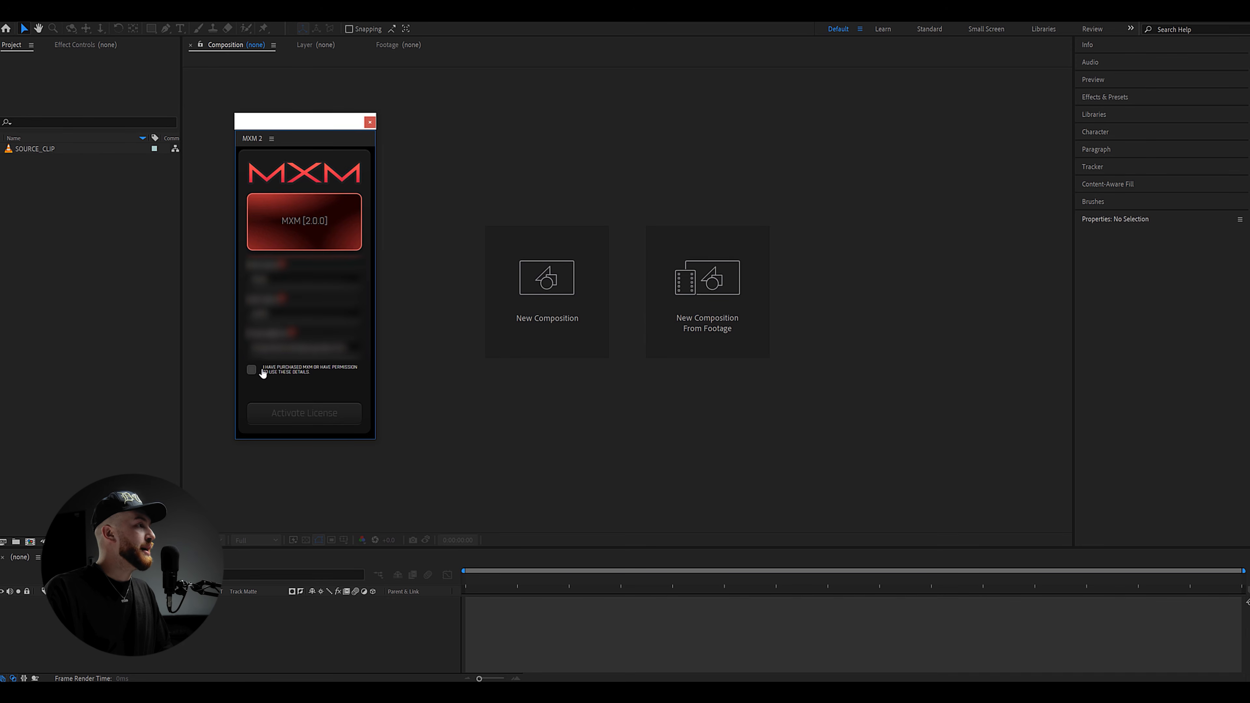
click(252, 372)
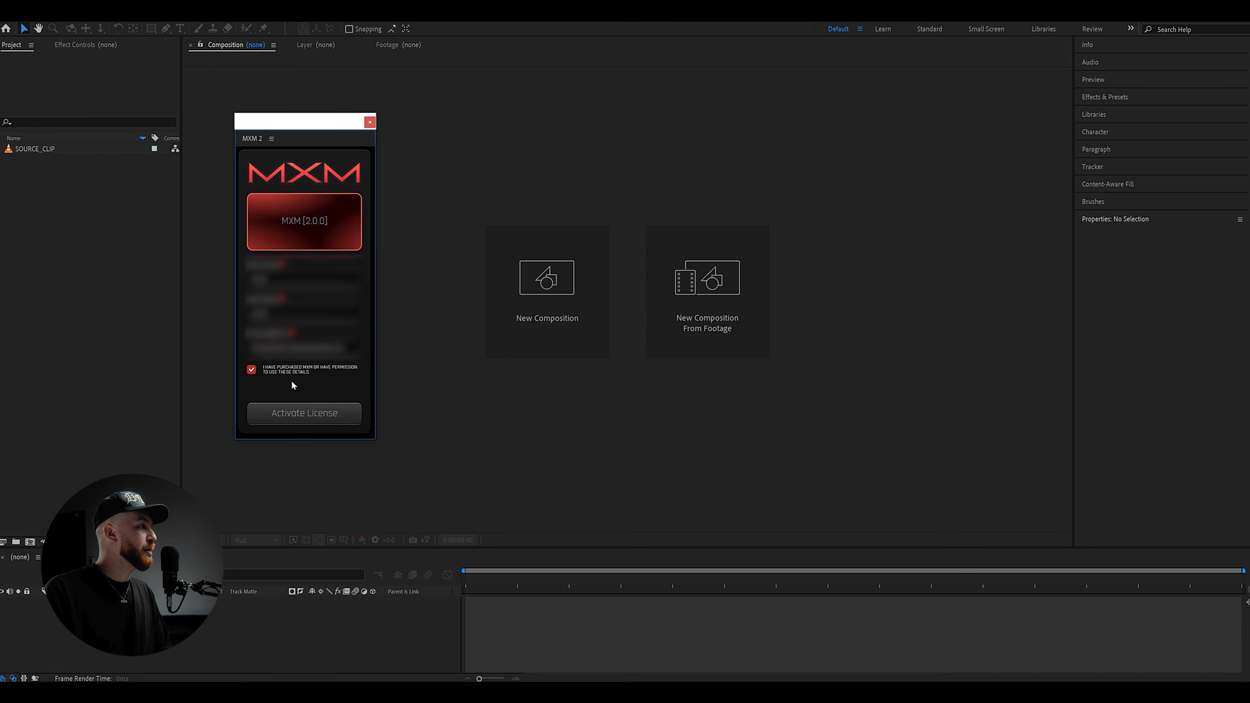
click(310, 415)
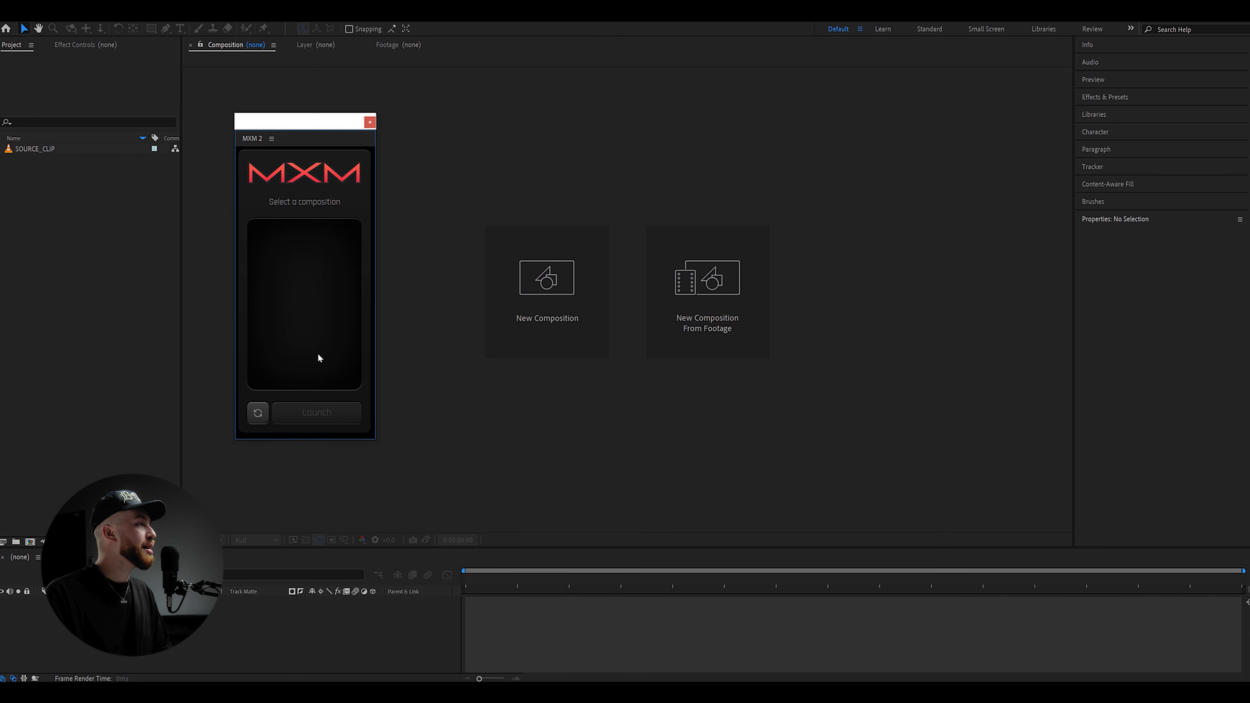
- Create a composition from the SOURCE_CLIP footage and launch MXM on that composition
drag(36, 149, 30, 541)
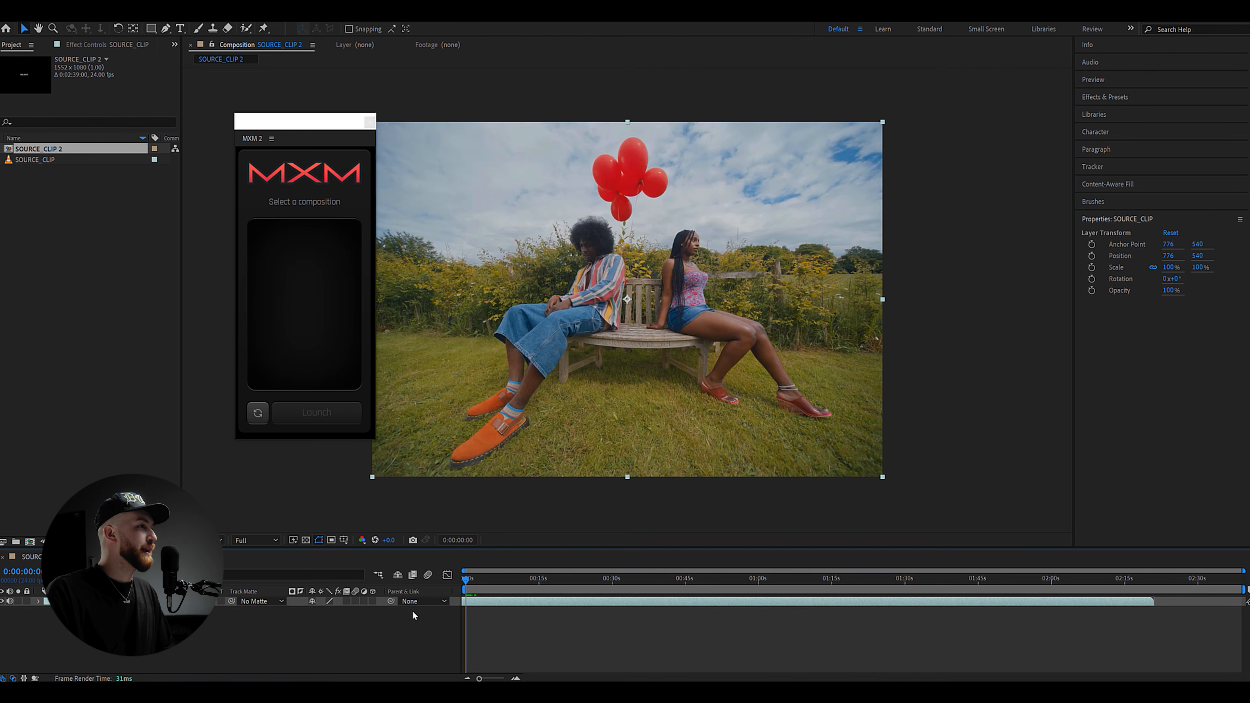
drag(305, 120, 273, 134)
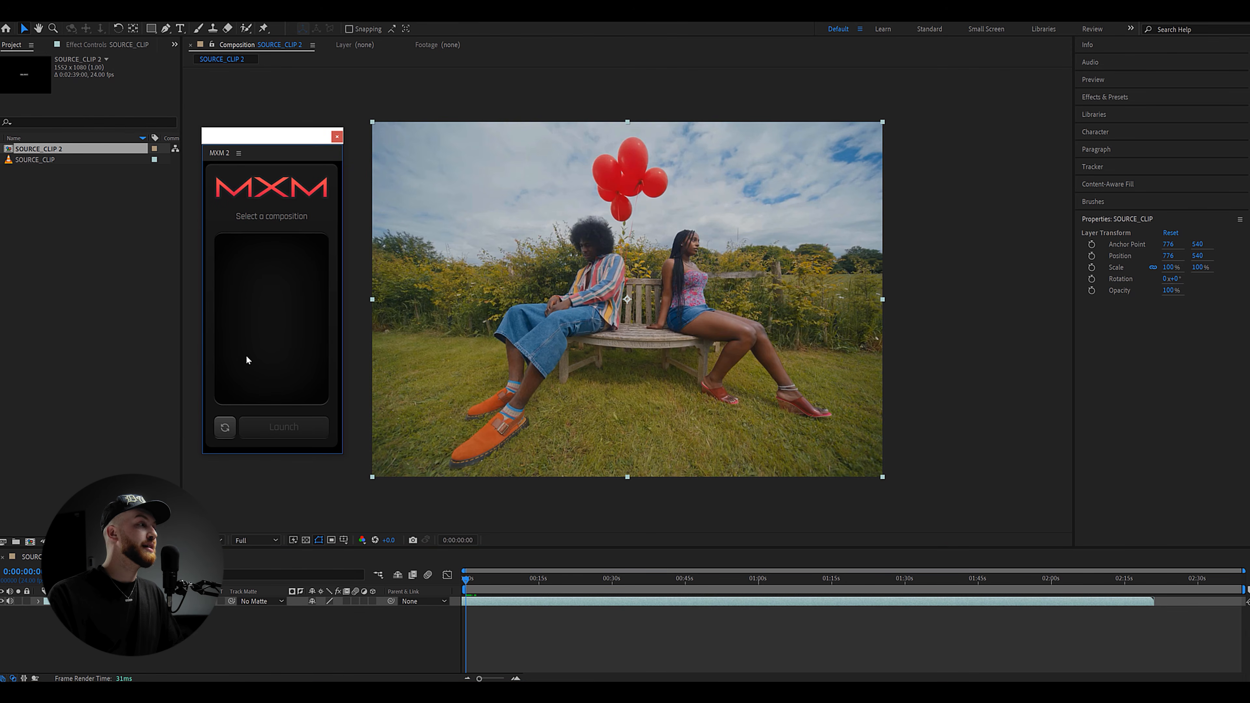
click(225, 427)
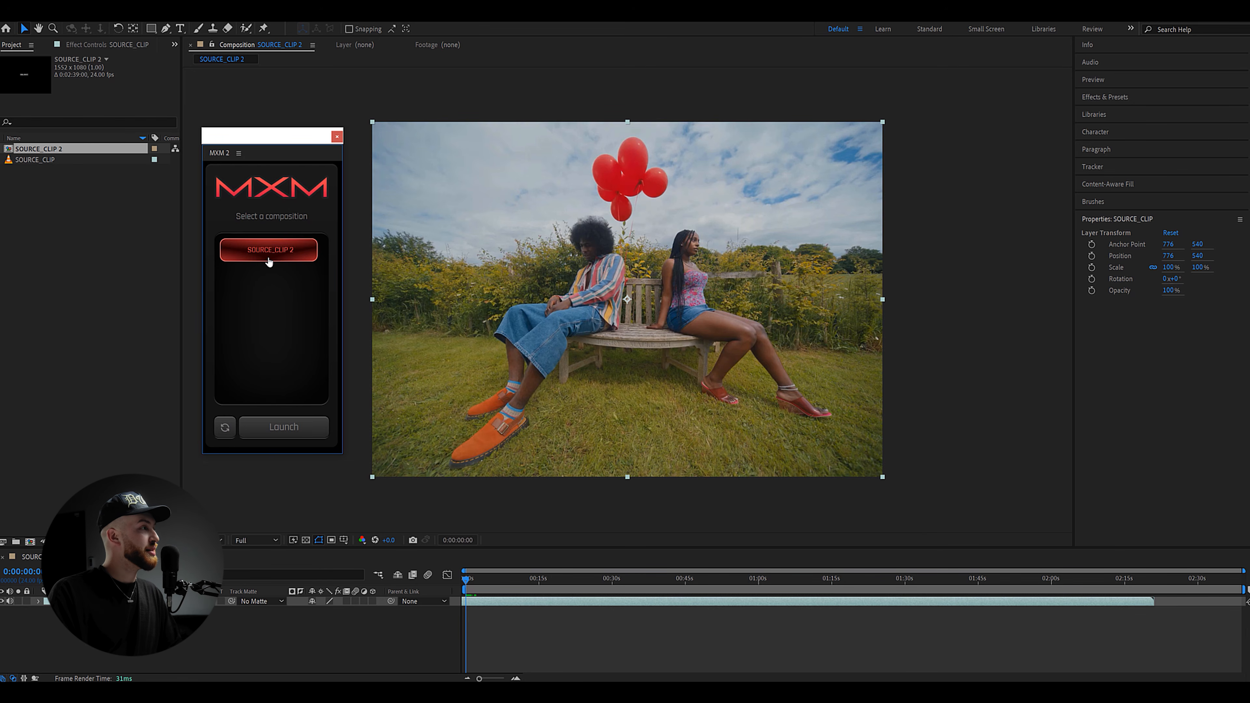
click(282, 427)
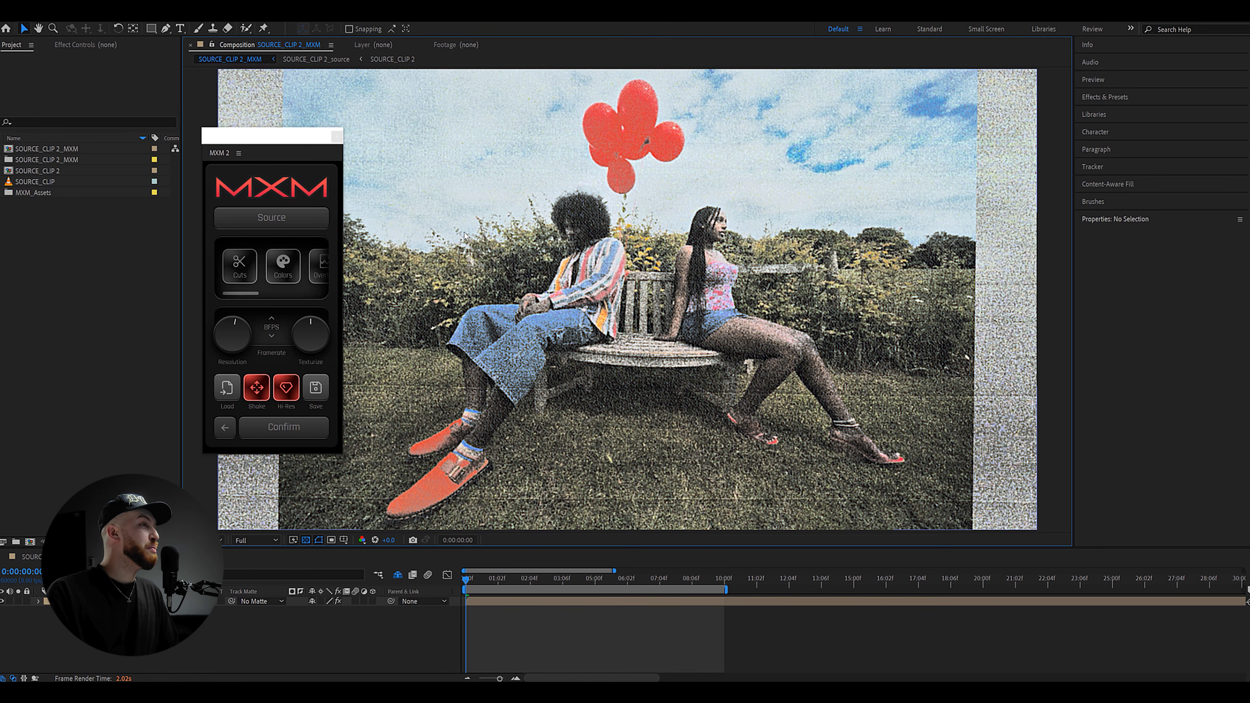
- Bring the whole MXM composition into view and check the frame size of the SOURCE_CLIP footage
drag(274, 139, 321, 138)
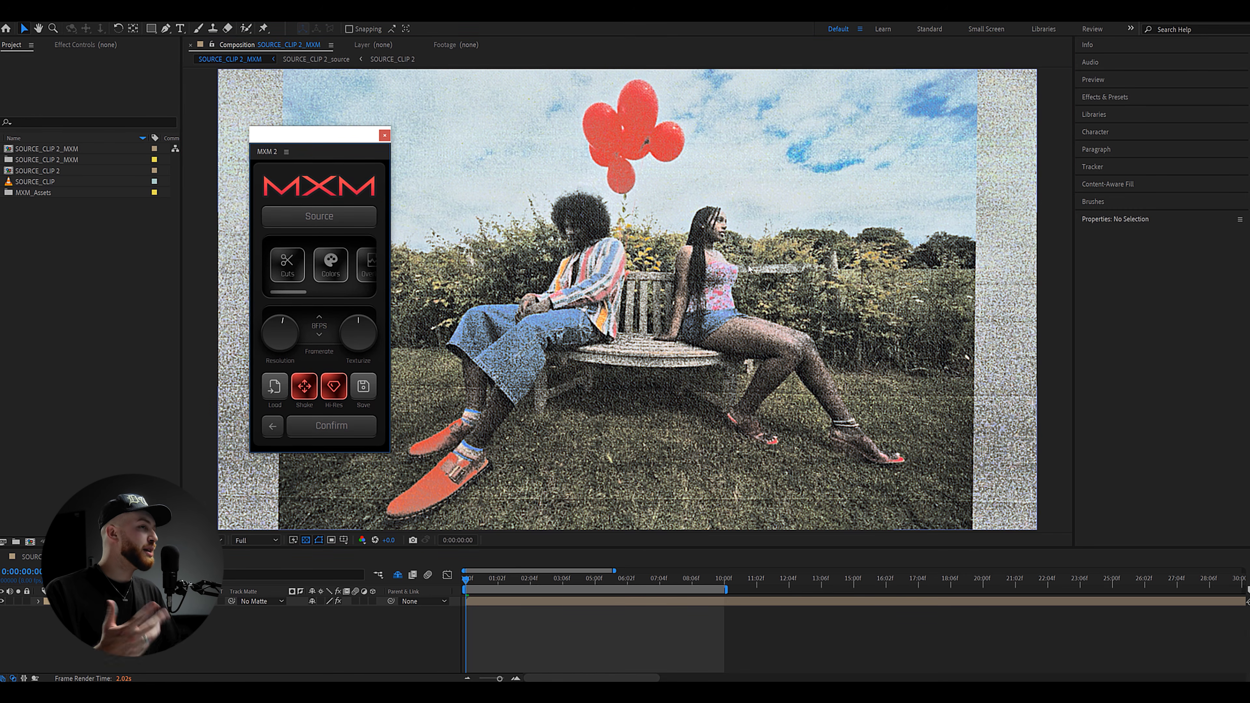
key(comma)
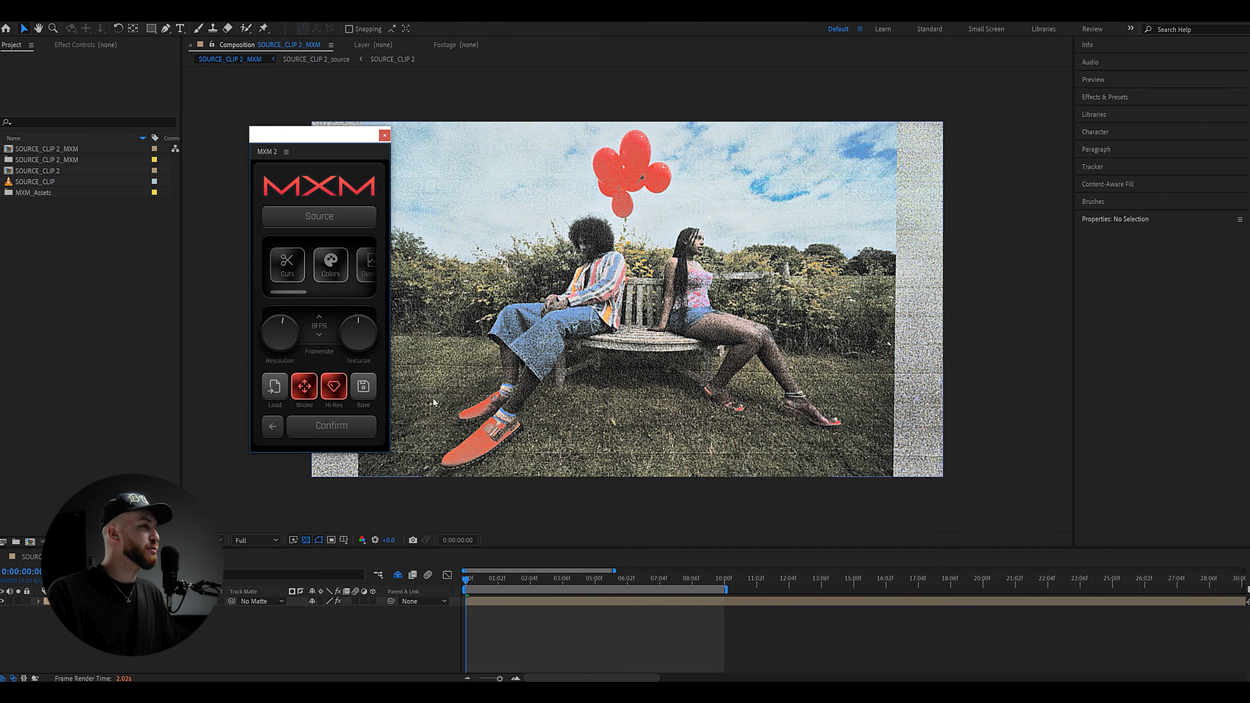
drag(308, 139, 382, 136)
click(38, 180)
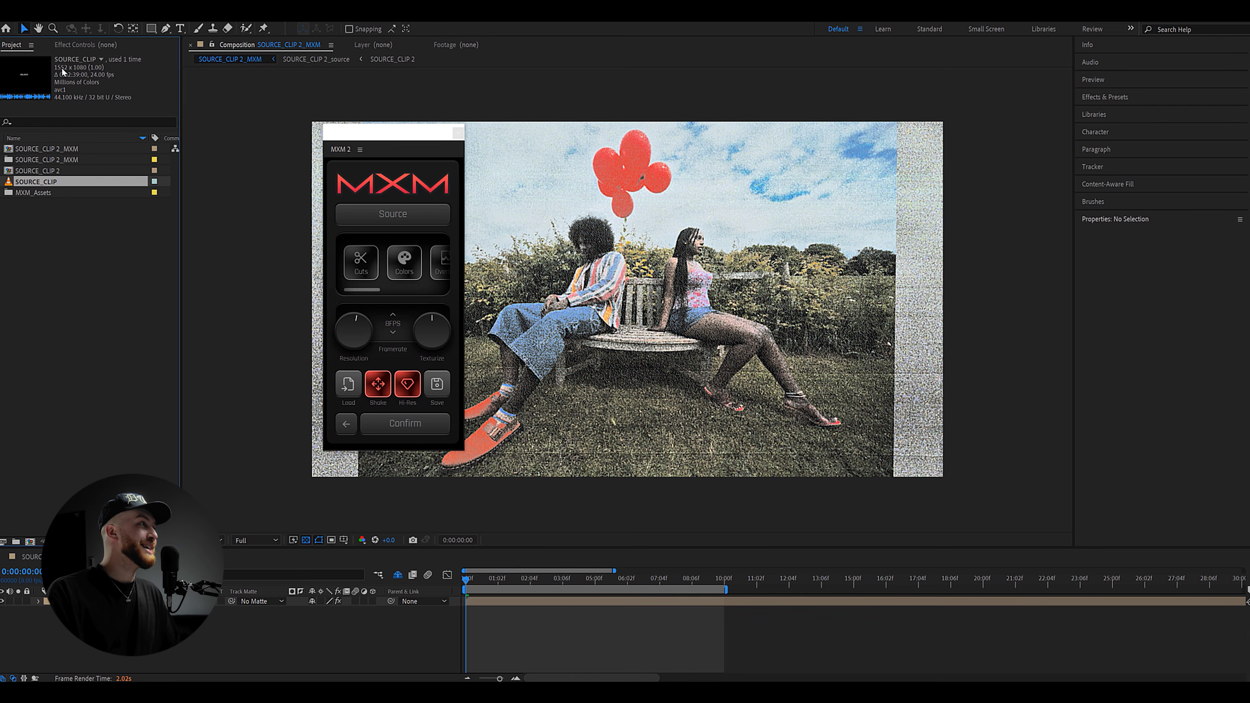
- Open MXM's source settings and switch the clip's fit from Height to Width
drag(364, 133, 299, 134)
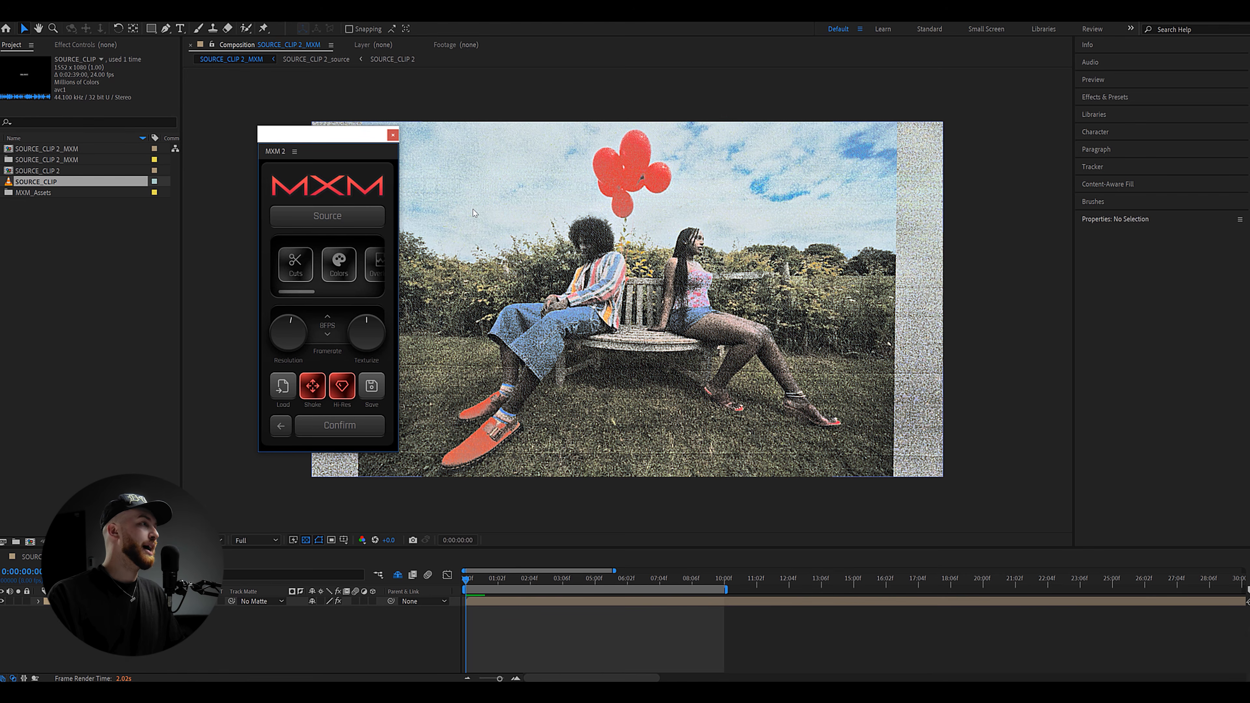
click(346, 220)
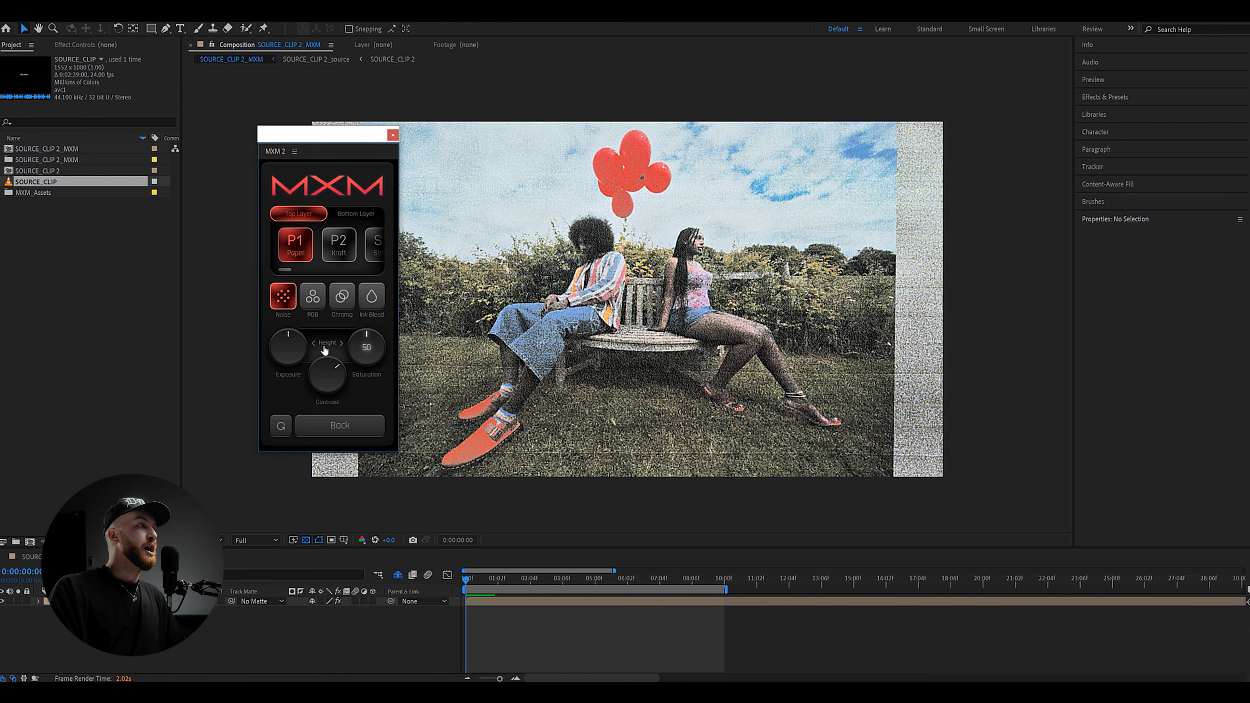
click(341, 343)
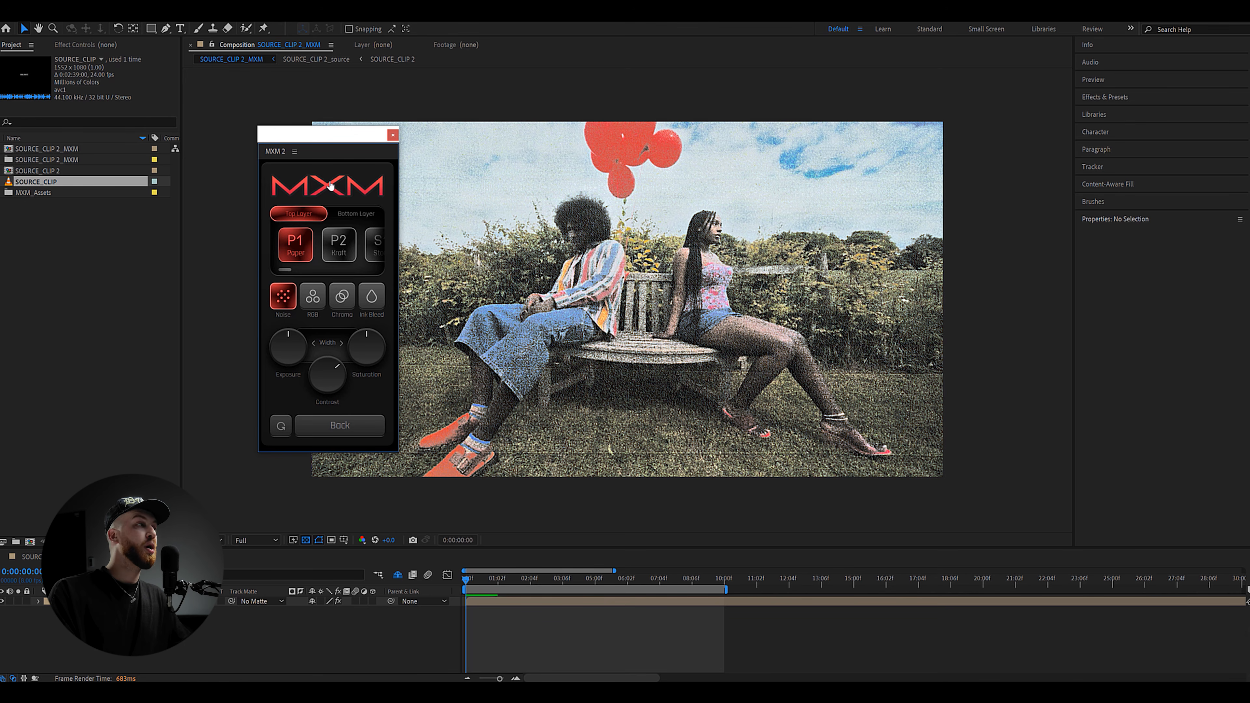
- Examine MXM's settings page, including the Control Device choices and the Reset defaults option
click(330, 185)
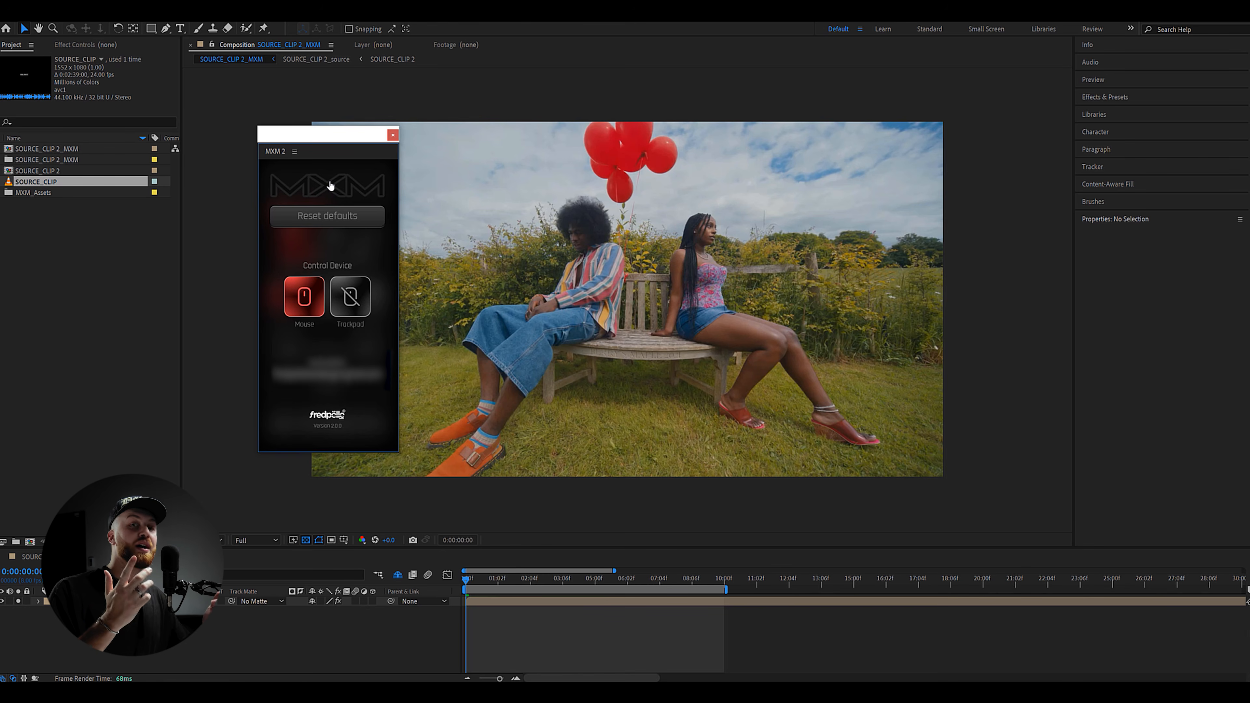
click(329, 186)
click(330, 185)
click(330, 185)
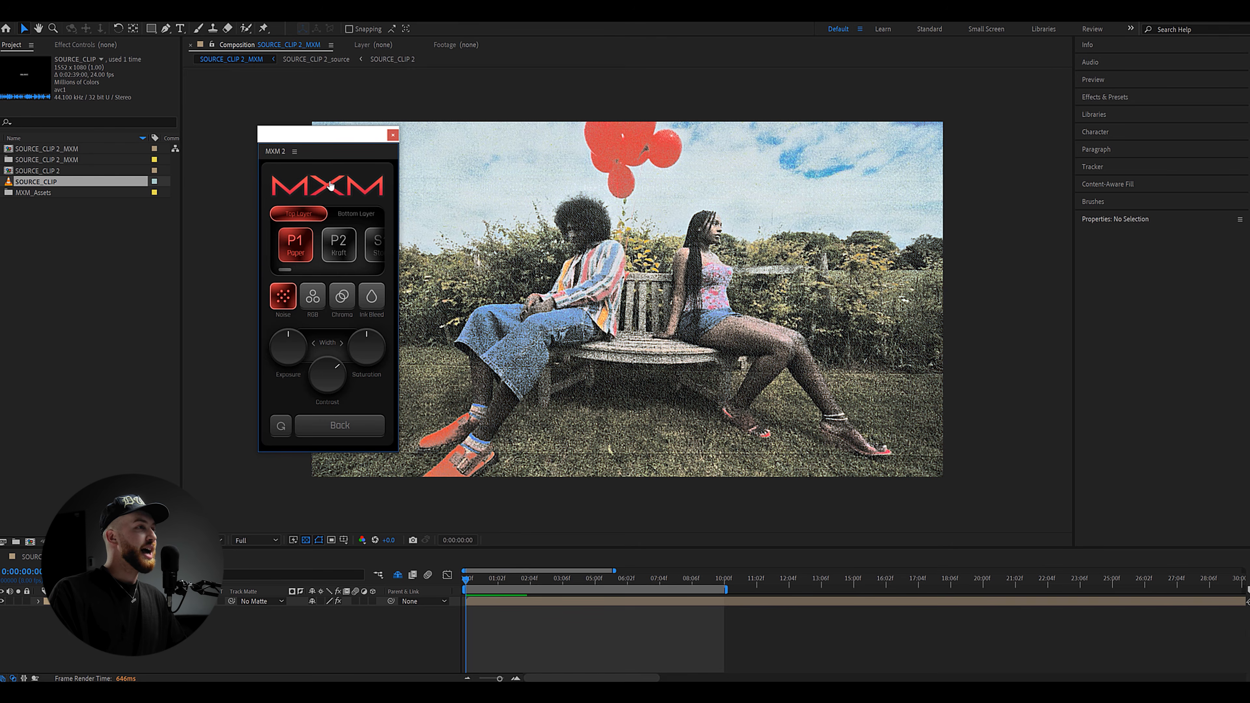
click(330, 186)
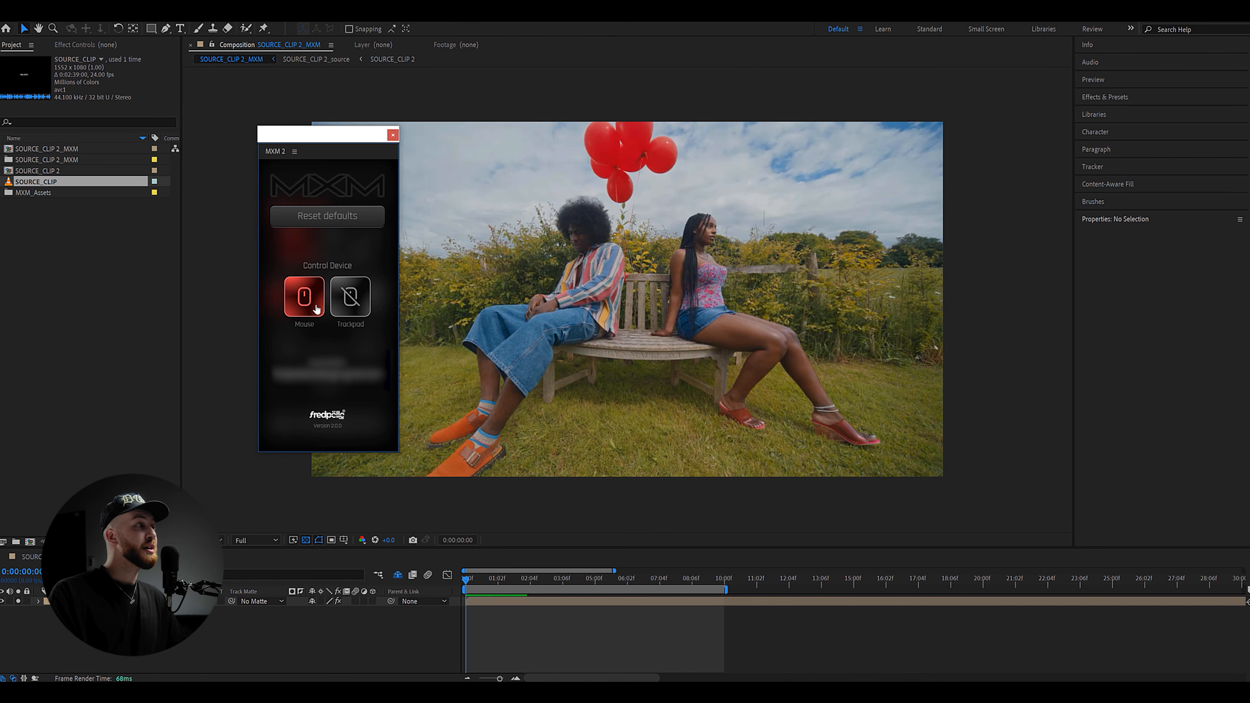
click(336, 190)
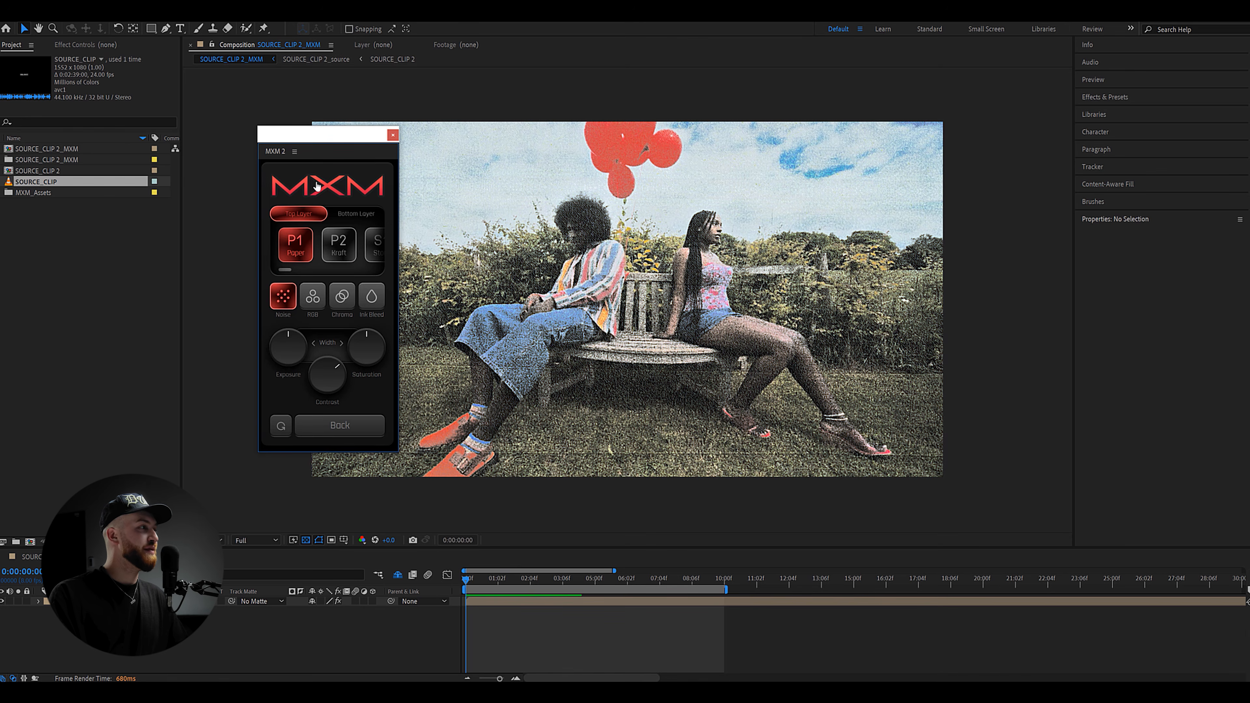
click(323, 185)
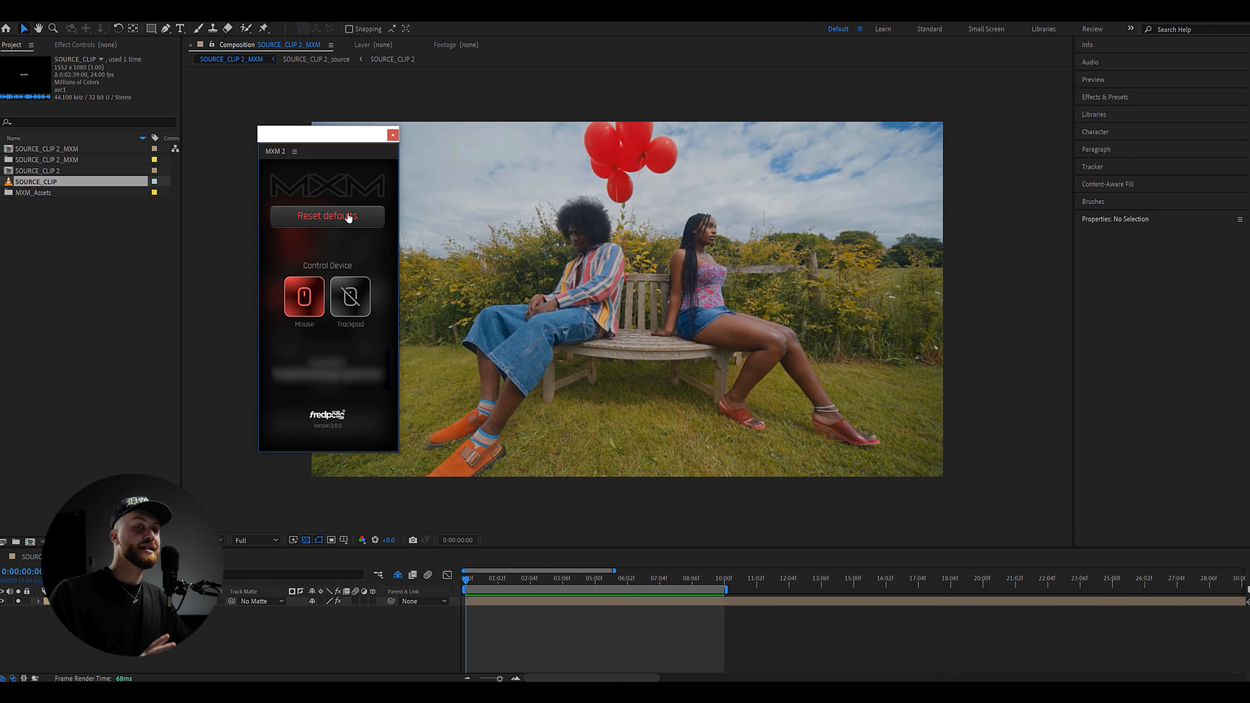
click(348, 217)
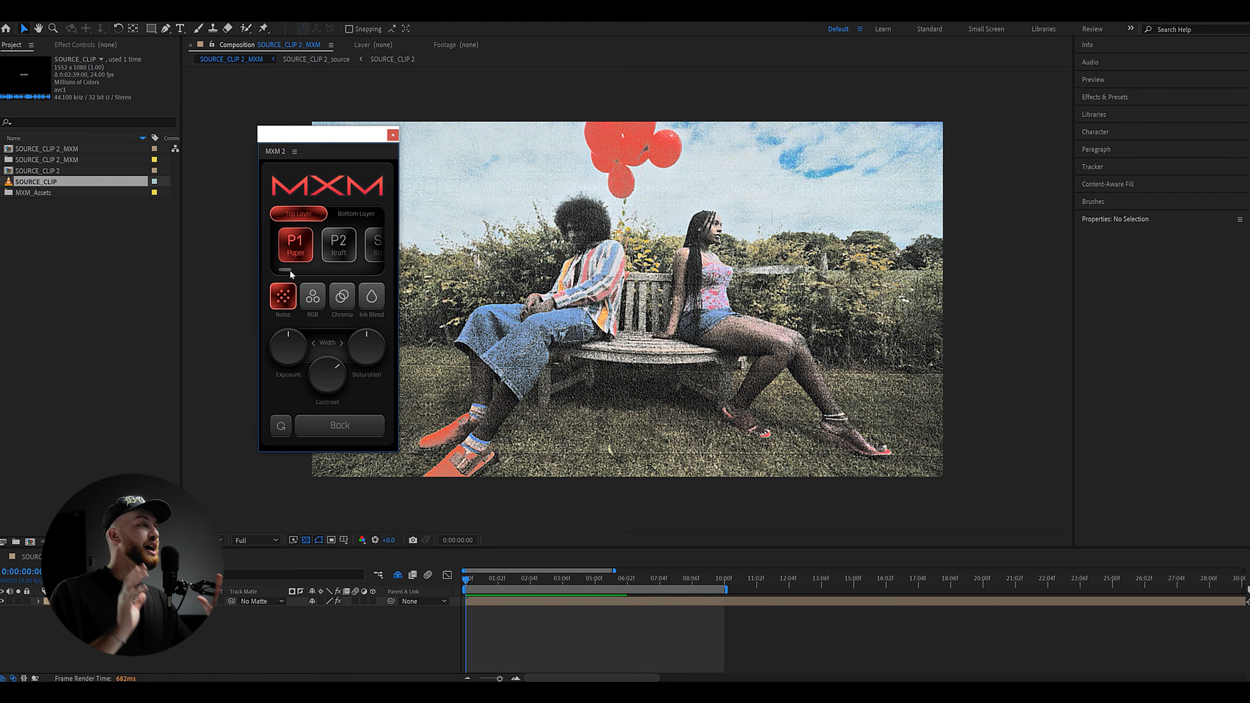
- Try the S1 Stone, T1 Wool and G1 Gore-tex textures on the top layer, and examine the fabric texture up close
mouse_move(287, 269)
mouse_down()
mouse_move(377, 272)
mouse_move(269, 266)
mouse_up()
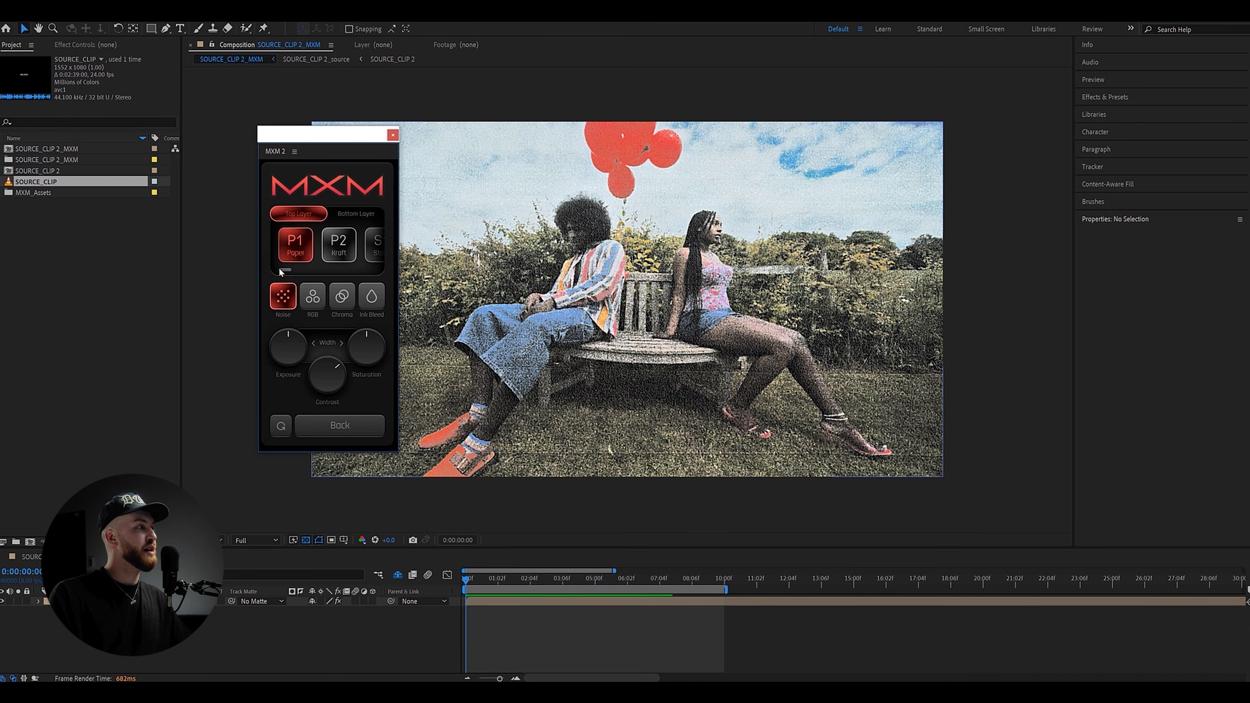
drag(289, 270, 296, 270)
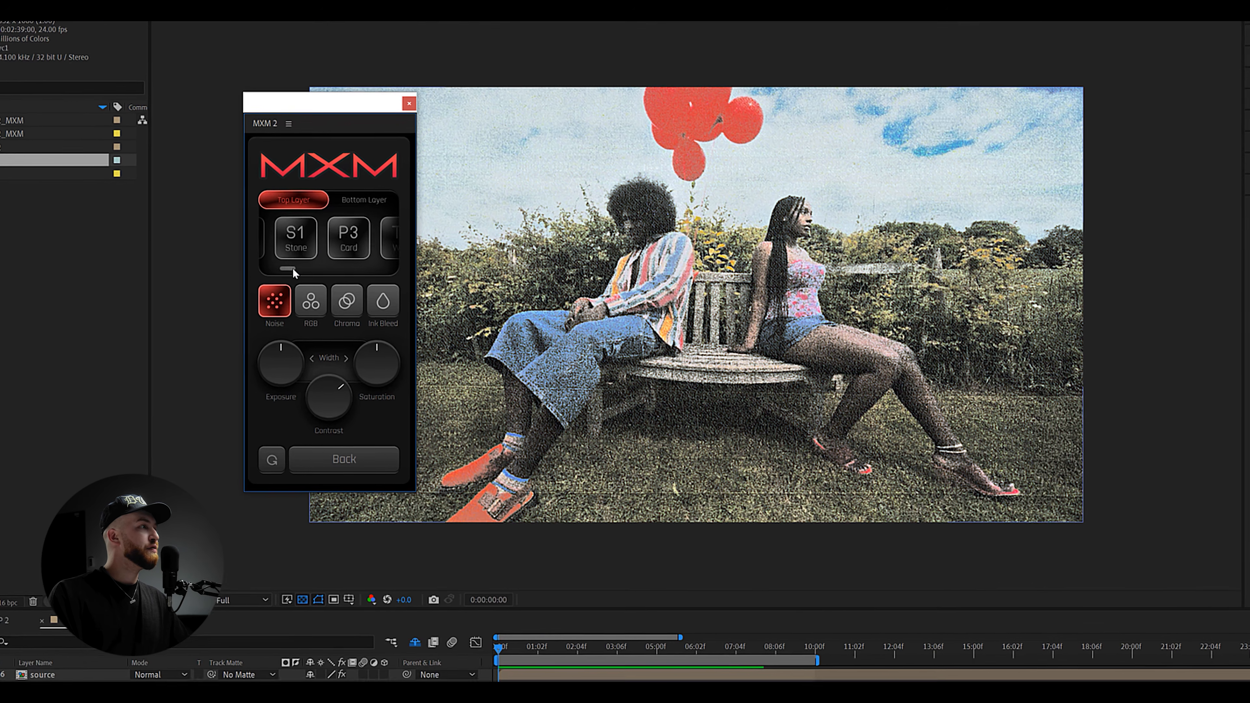
click(292, 245)
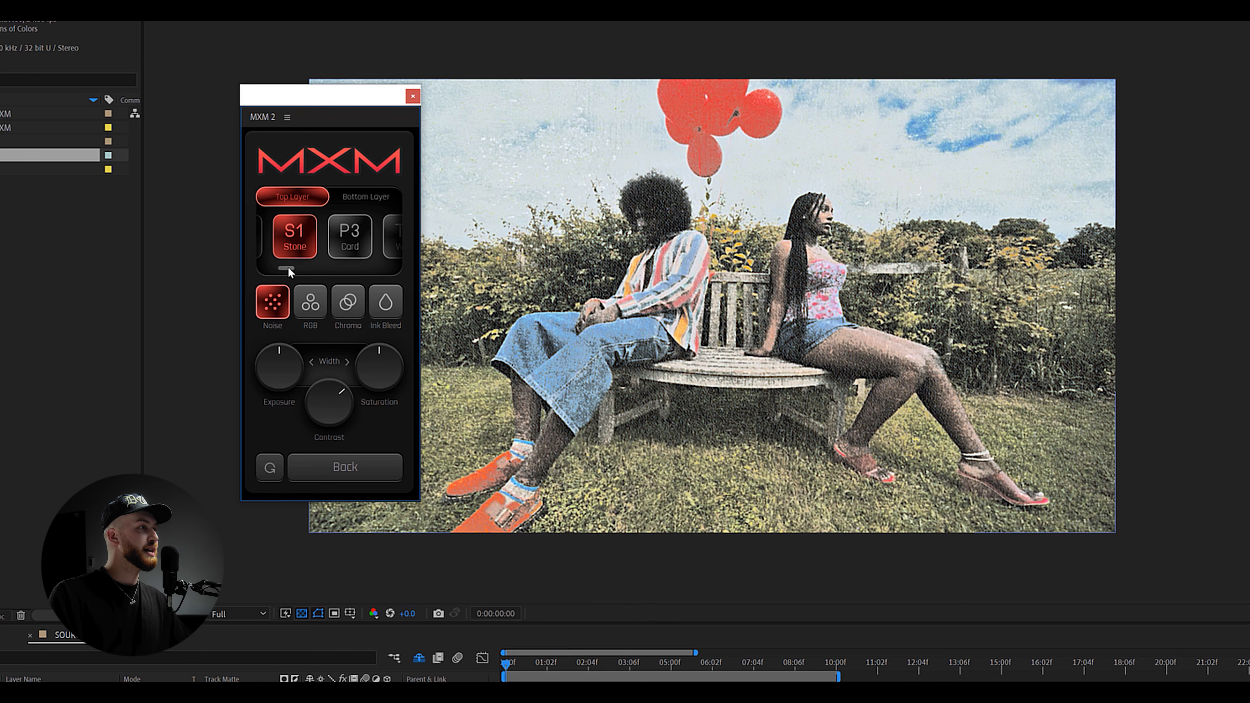
drag(289, 269, 303, 269)
click(307, 244)
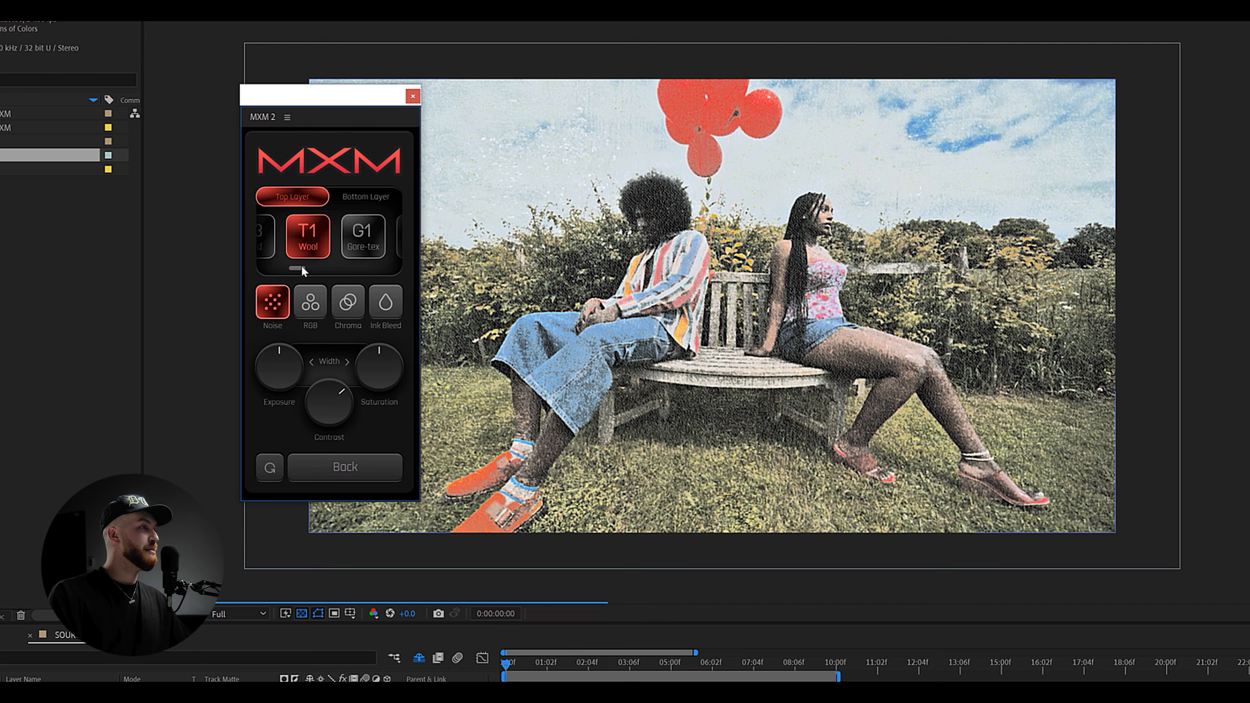
drag(303, 270, 312, 268)
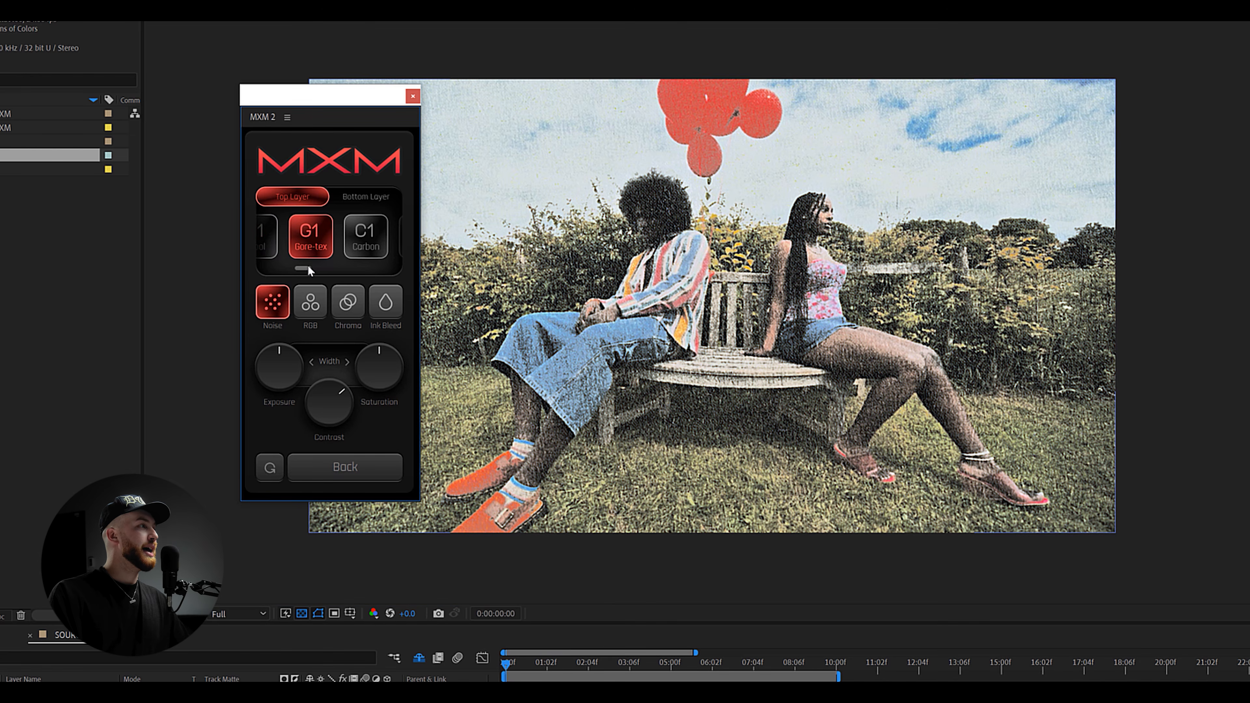
scroll(698, 310, up, 1)
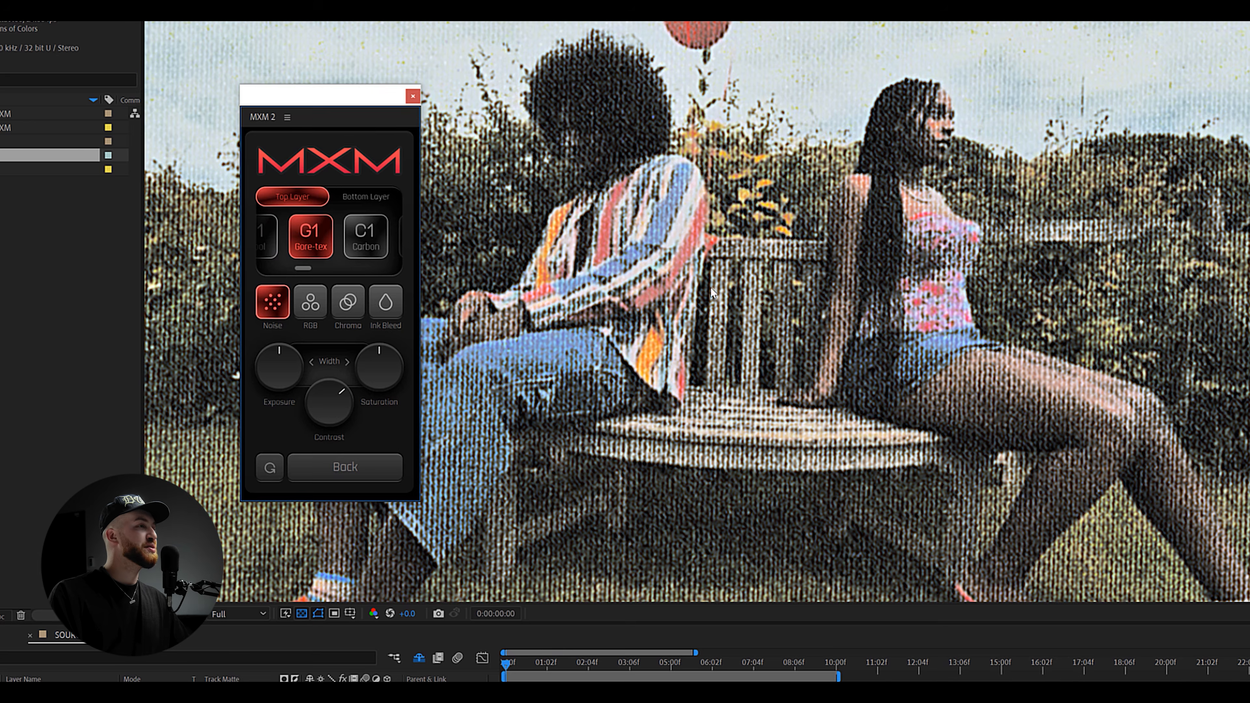
drag(698, 310, 700, 330)
- Try the C1 Carbon, W1 Wood and W2 Drywall textures on the top layer
drag(307, 269, 319, 268)
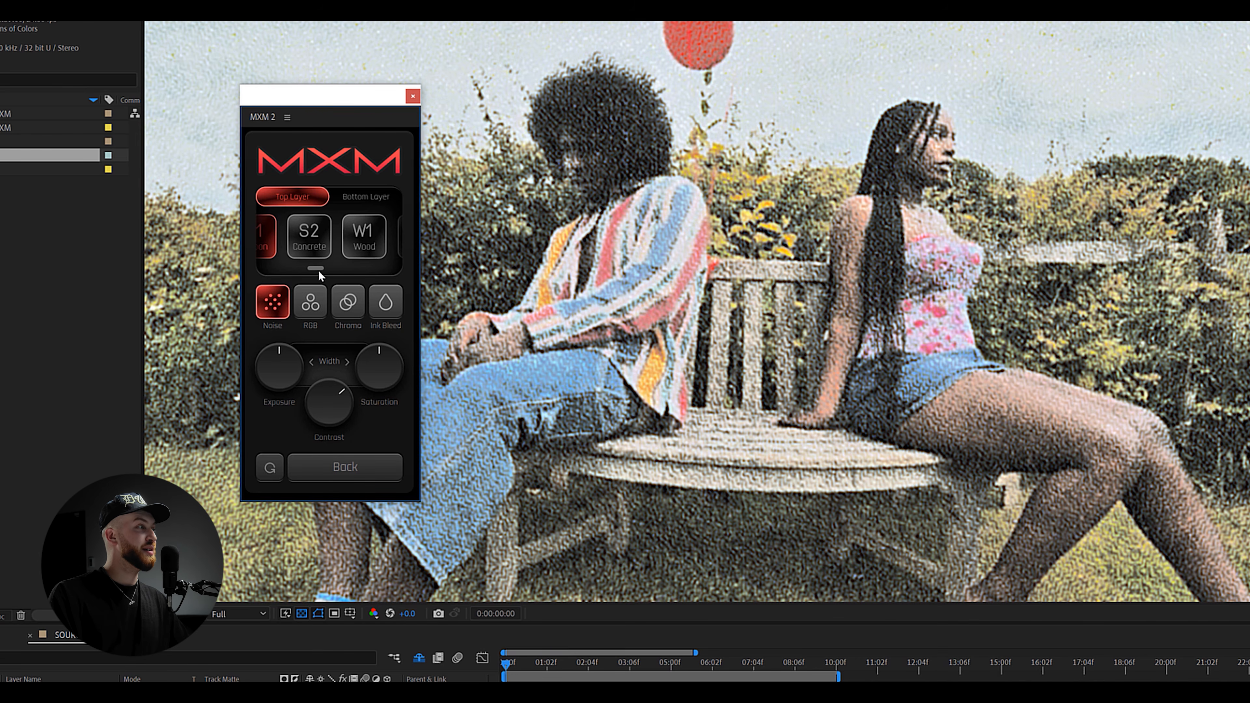
click(364, 239)
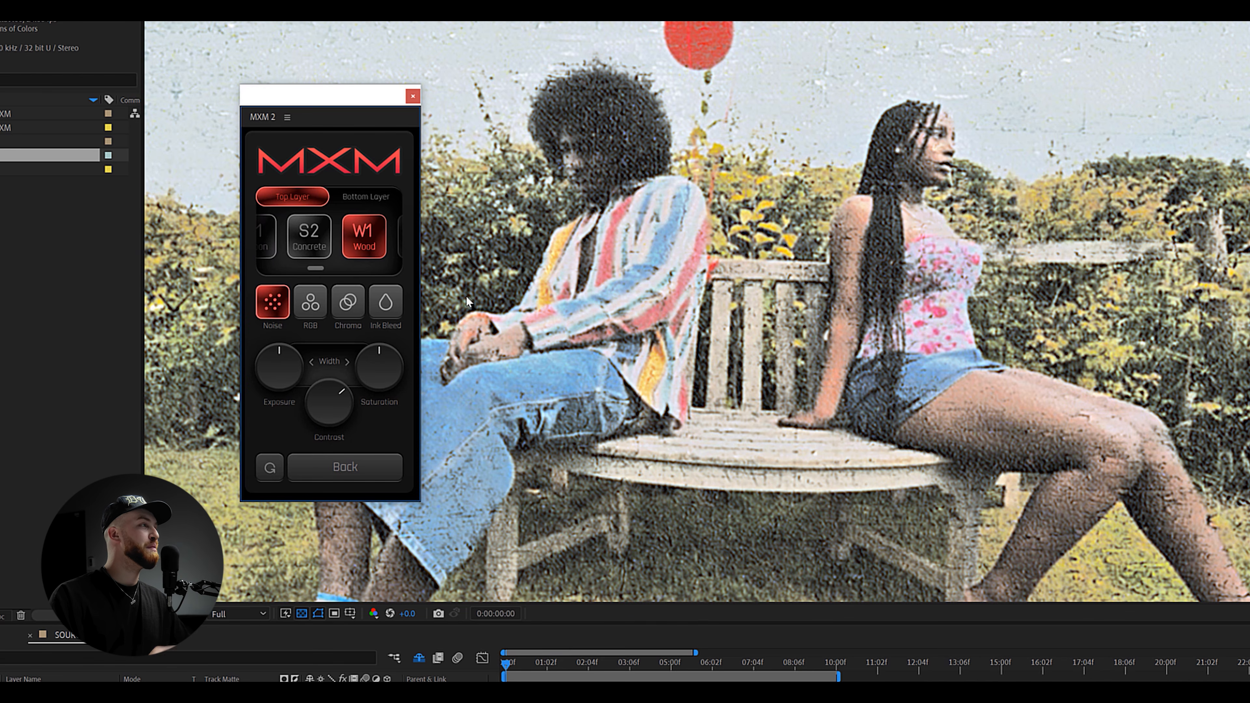
drag(320, 270, 337, 271)
click(314, 250)
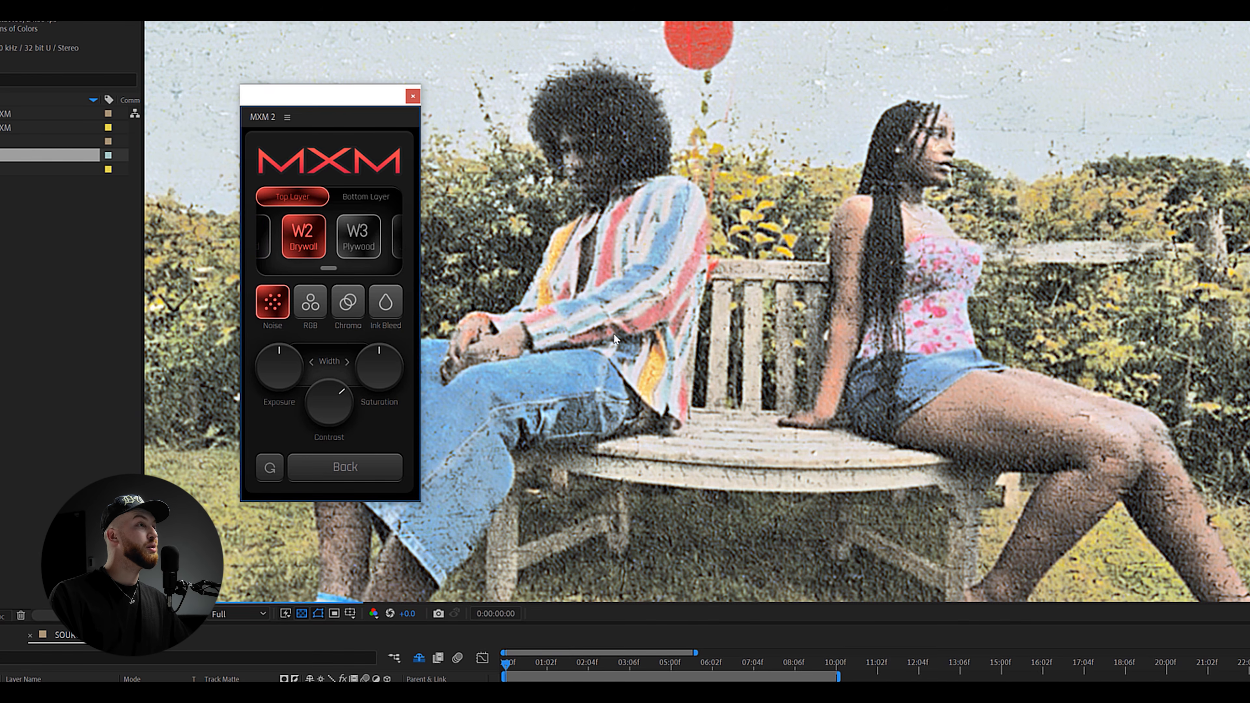
scroll(646, 341, down, 1)
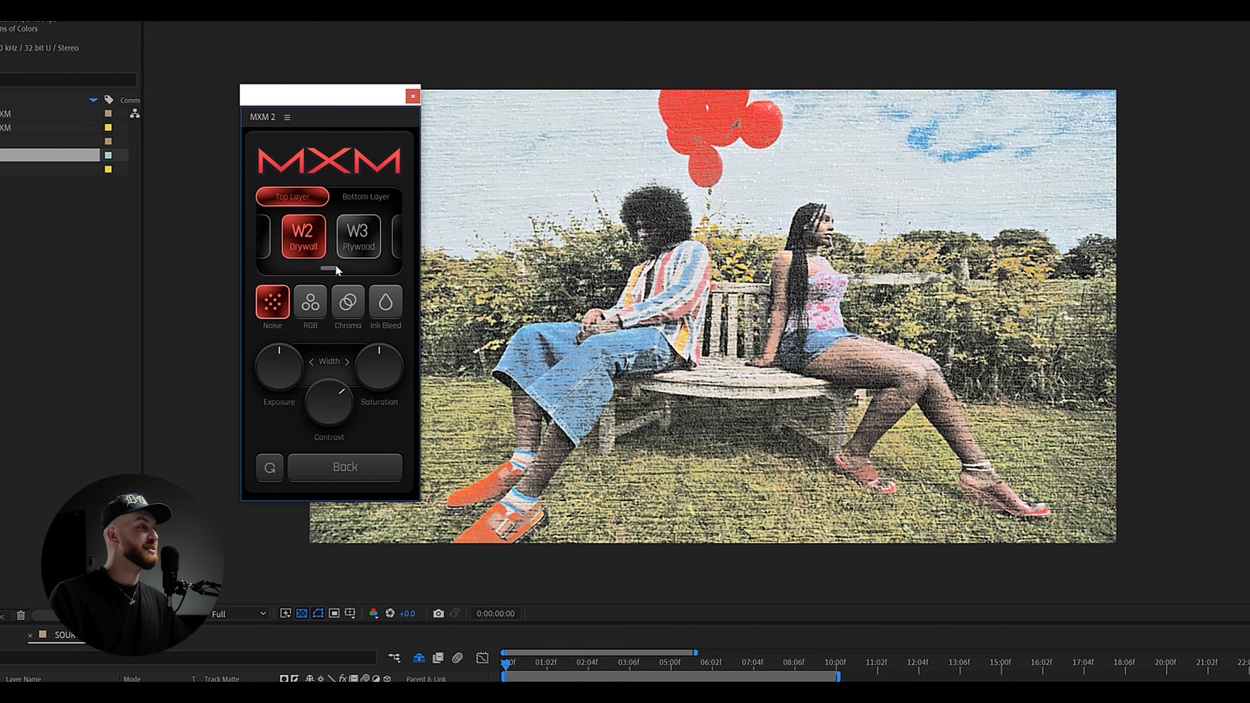
- Try the D1 Dotted and L2 Faux textures on the top layer, and inspect the faux leather up close
drag(337, 271, 382, 270)
click(383, 245)
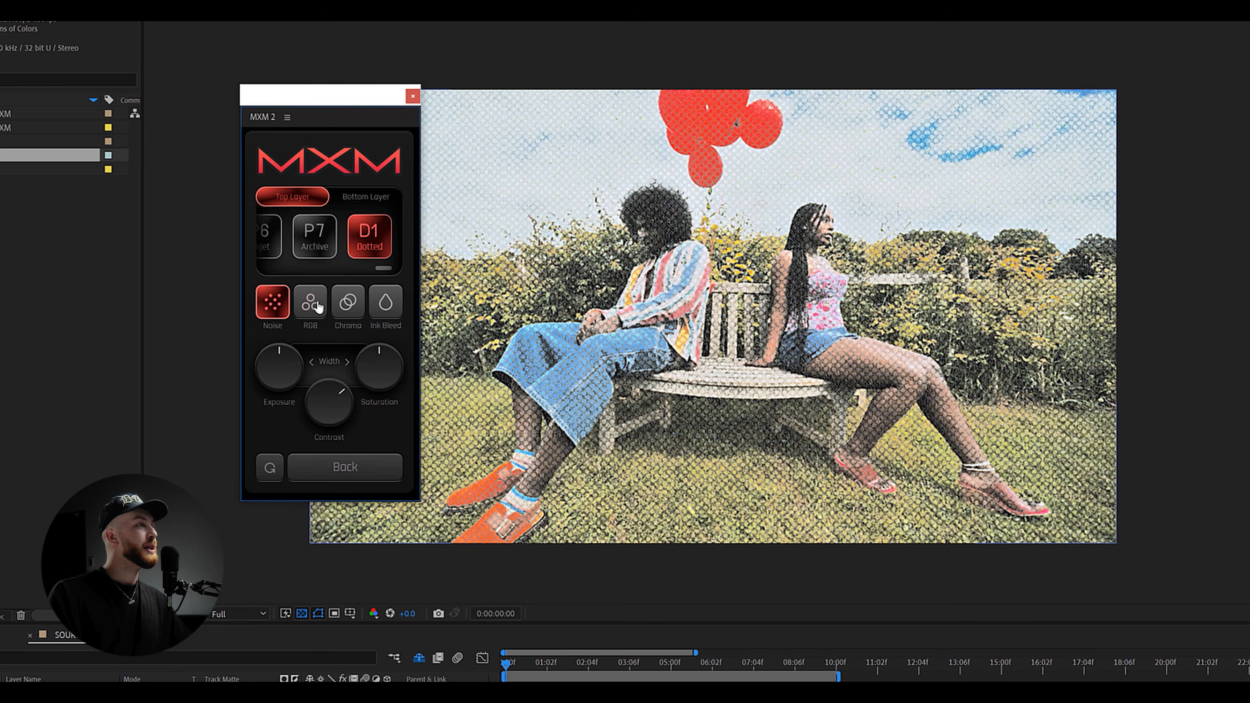
drag(382, 269, 360, 271)
click(355, 239)
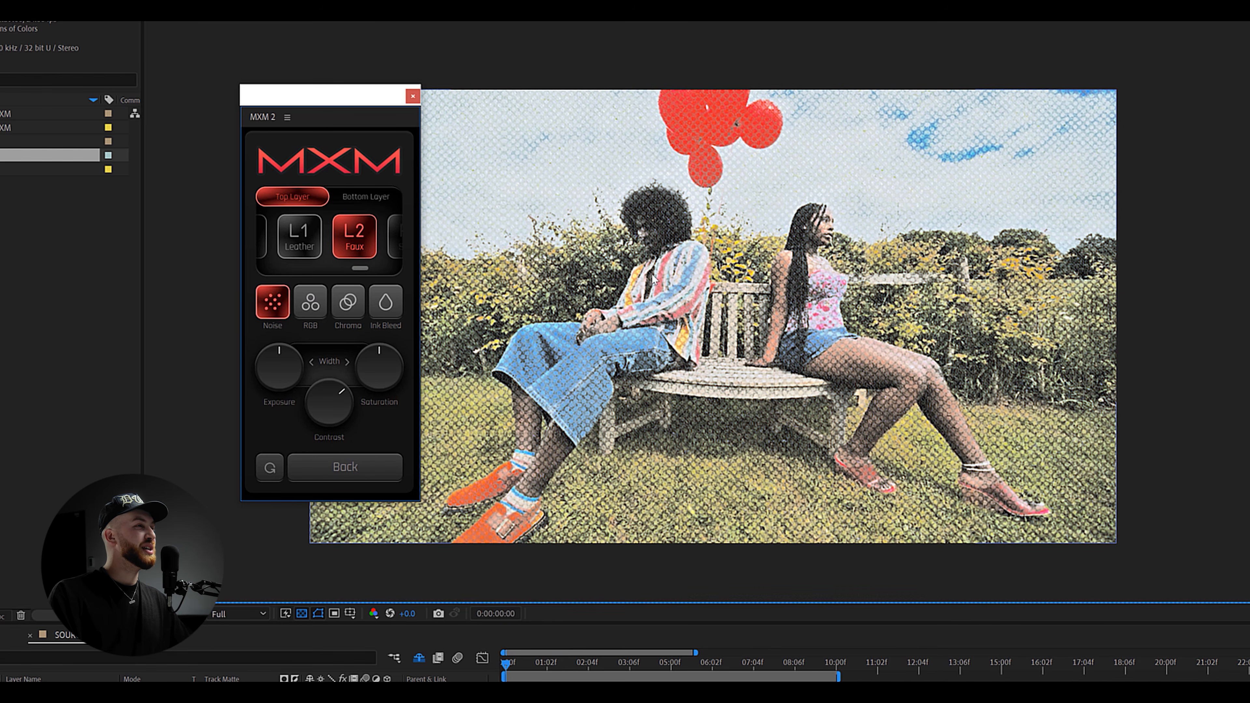
scroll(652, 276, up, 1)
drag(652, 266, 705, 290)
scroll(707, 323, down, 1)
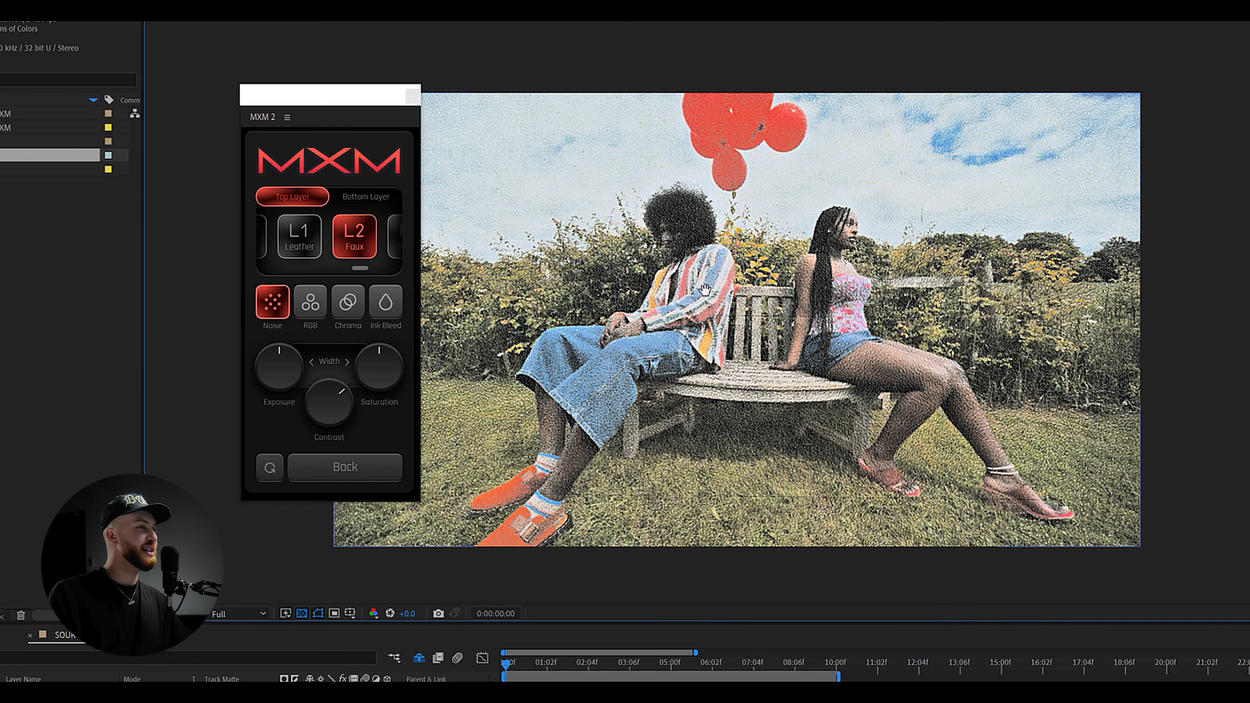
- Set the top layer's texture back to P1 Paper
drag(360, 268, 276, 269)
click(290, 252)
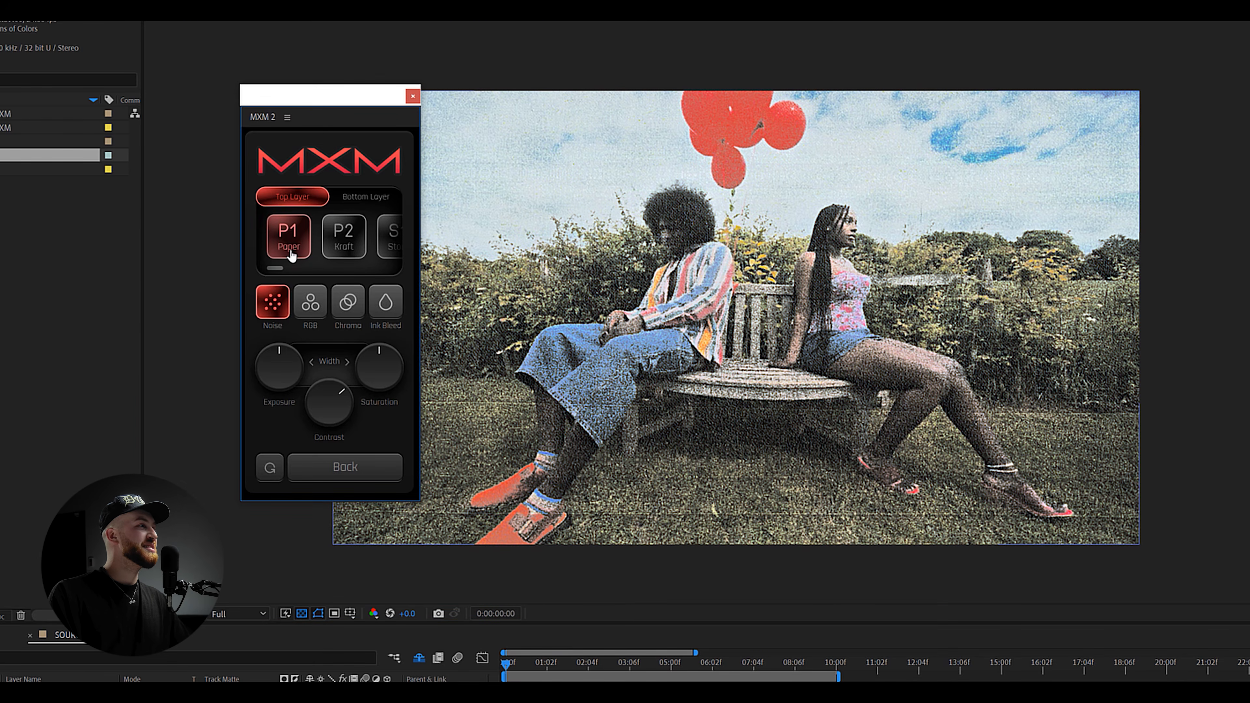
- Try the L1 Leather texture on the bottom layer and inspect it up close around the man and the bench
click(374, 202)
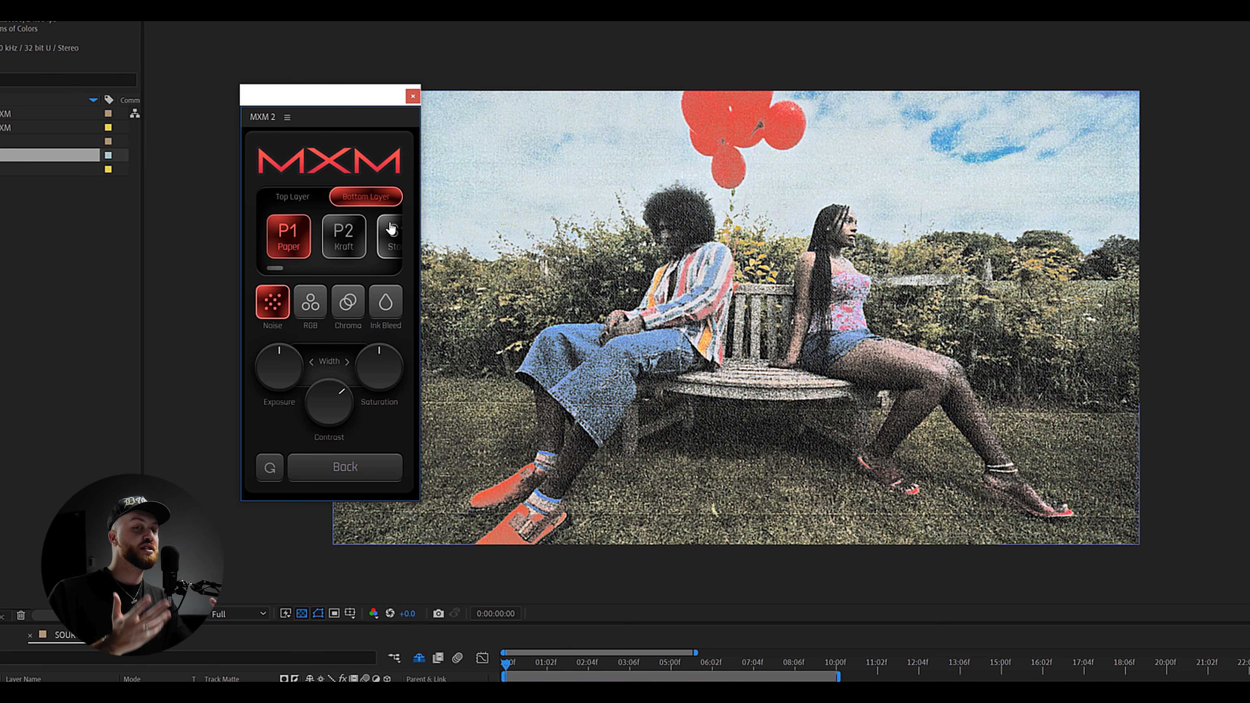
drag(279, 271, 359, 267)
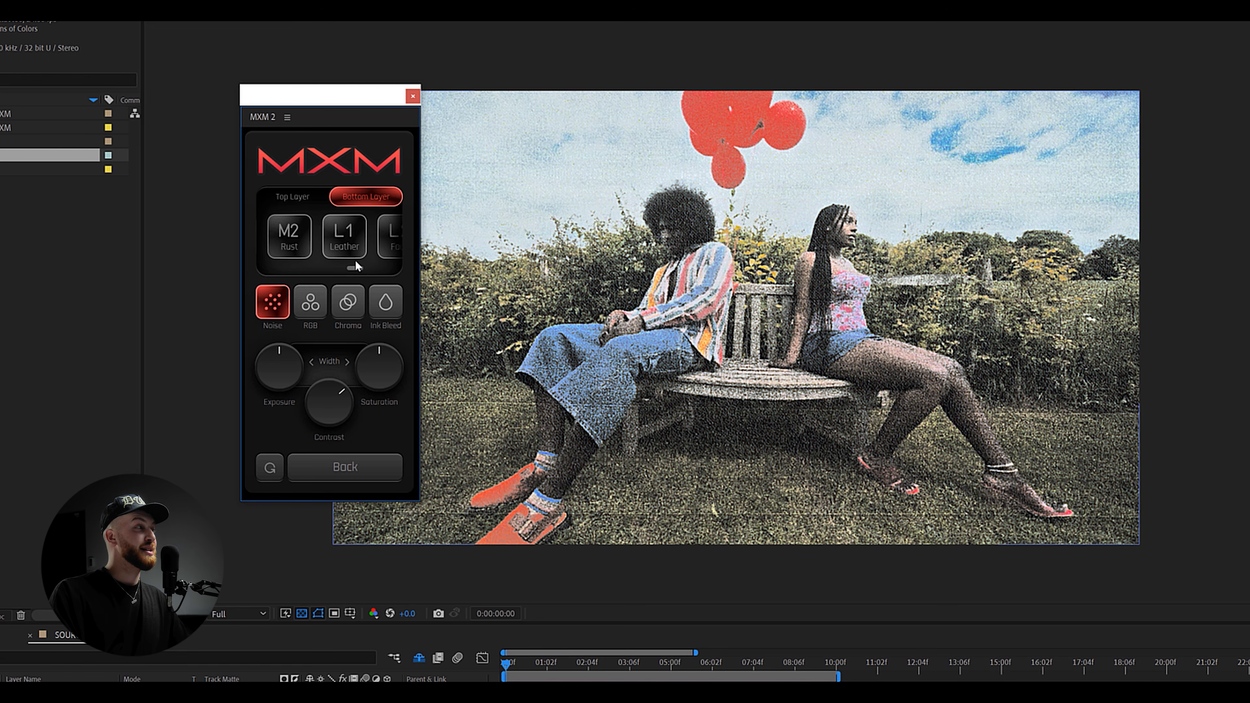
click(344, 237)
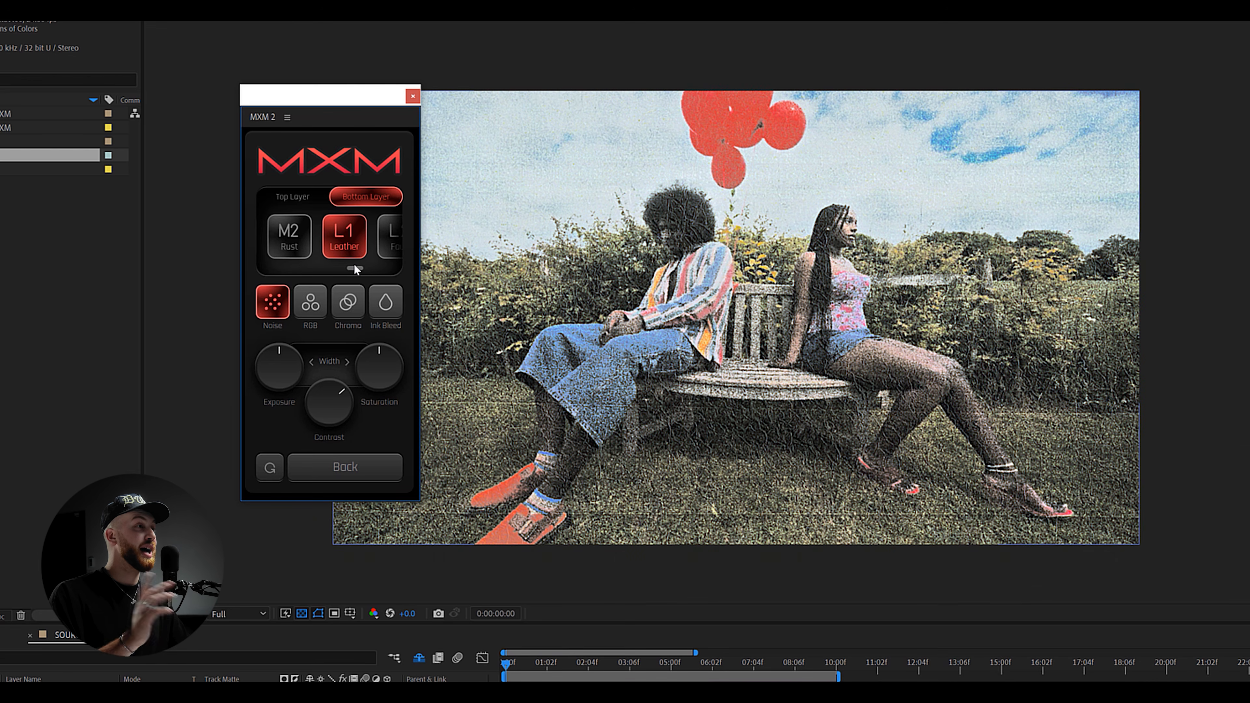
scroll(634, 246, up, 2)
scroll(657, 219, down, 1)
drag(669, 176, 665, 222)
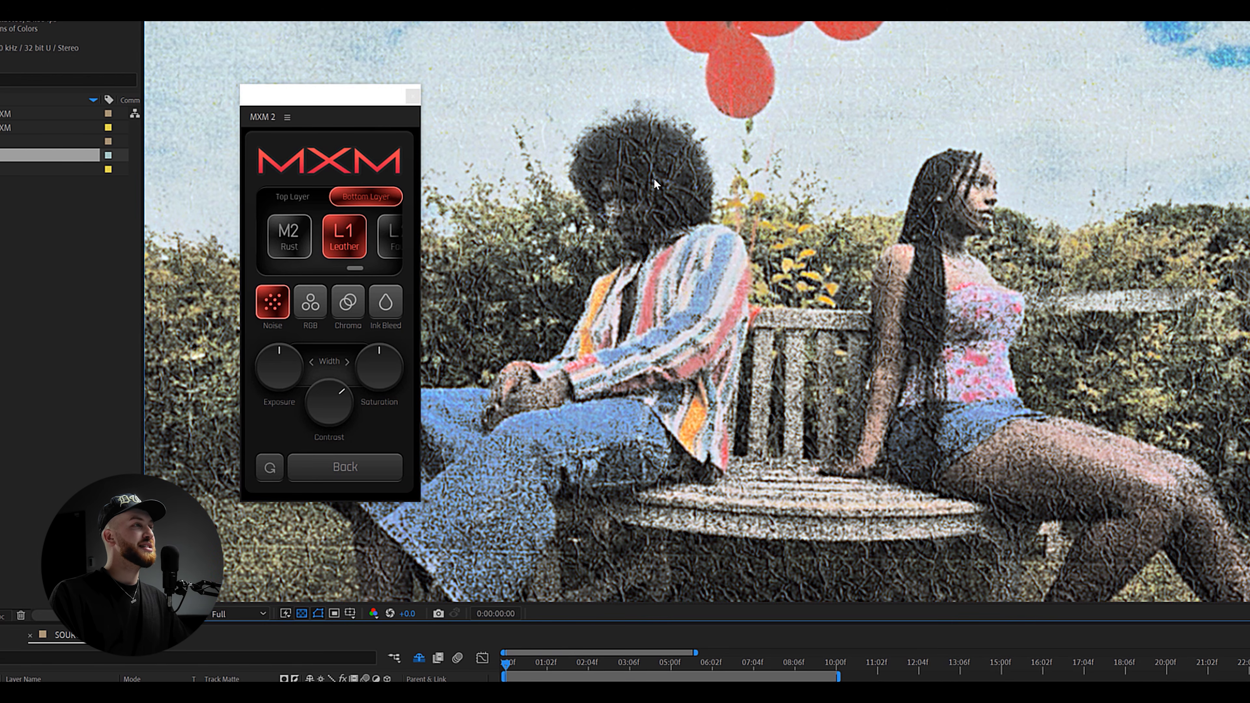
drag(756, 217, 670, 176)
drag(706, 427, 856, 380)
scroll(694, 272, down, 1)
drag(676, 239, 685, 273)
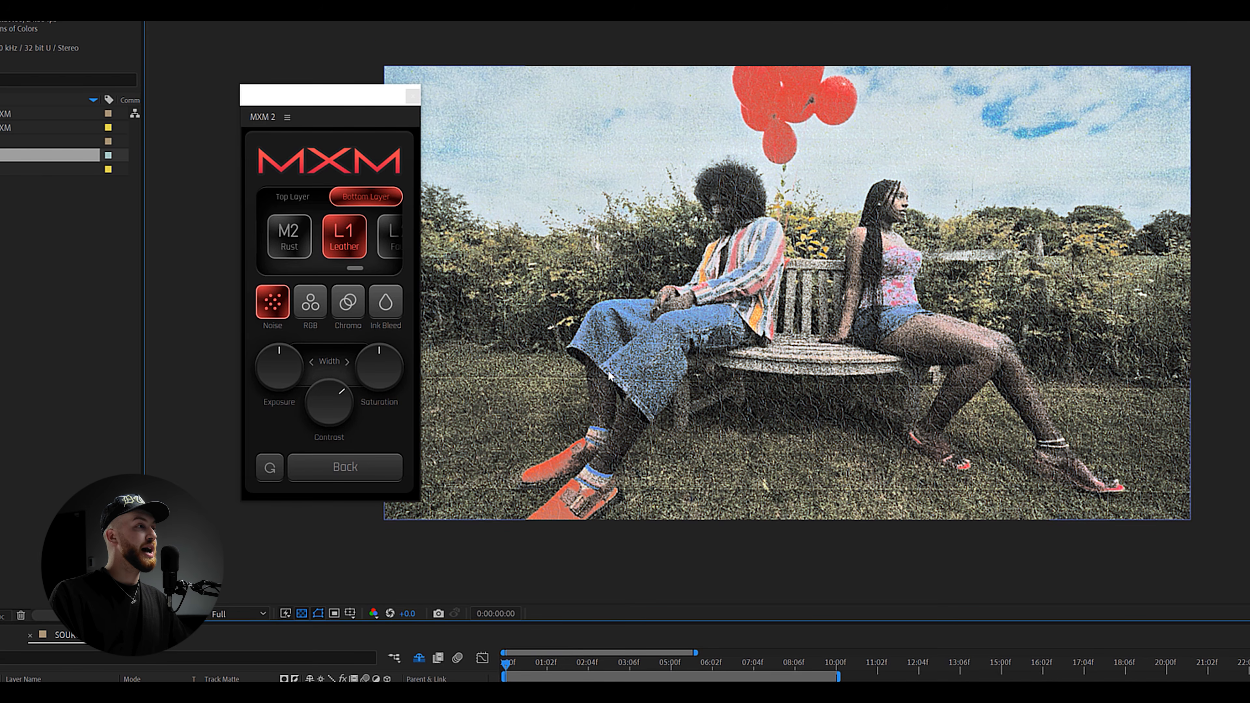
- Try the W1 Wood and C1 Carbon textures on the bottom layer, and turn the carbon texture off again
drag(355, 270, 325, 274)
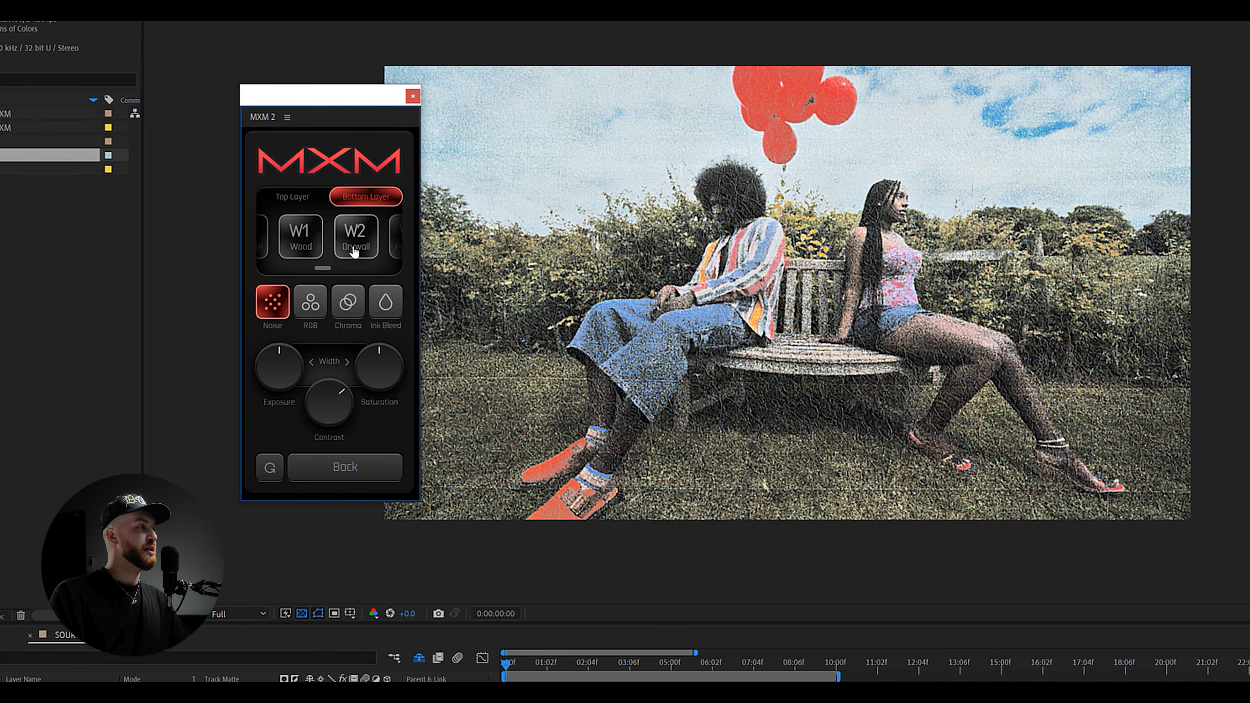
click(313, 248)
scroll(723, 265, up, 2)
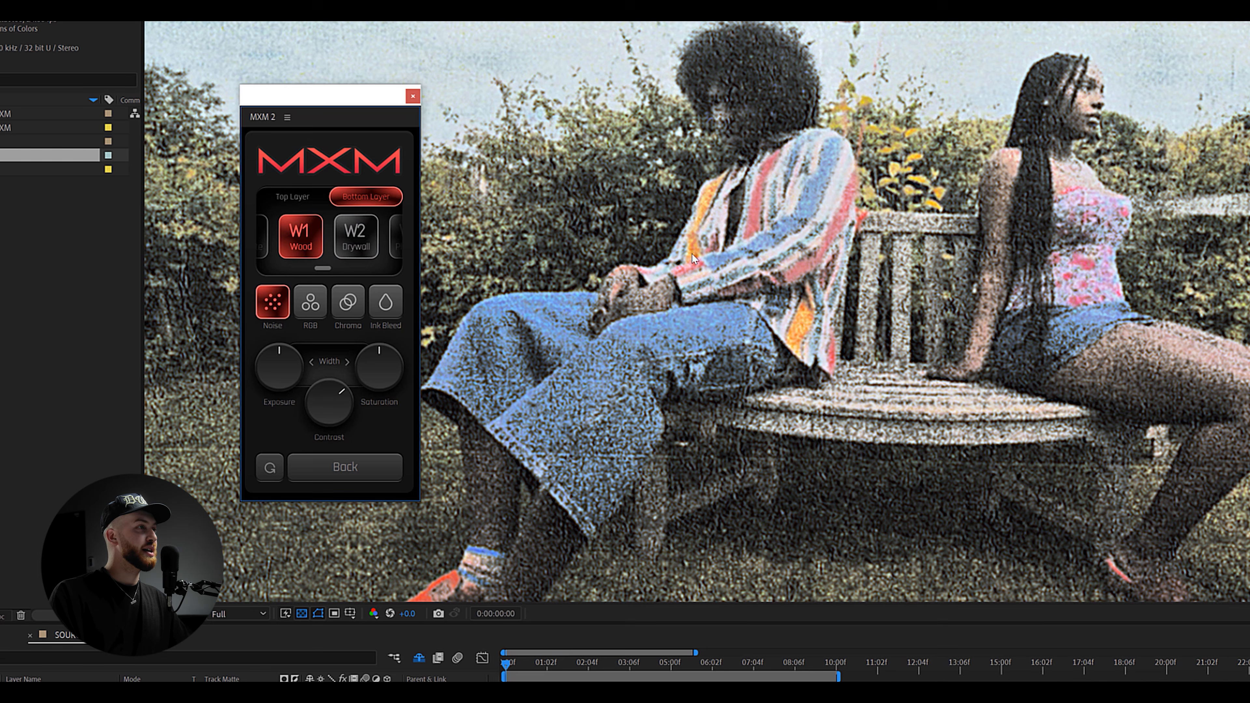
drag(322, 271, 305, 270)
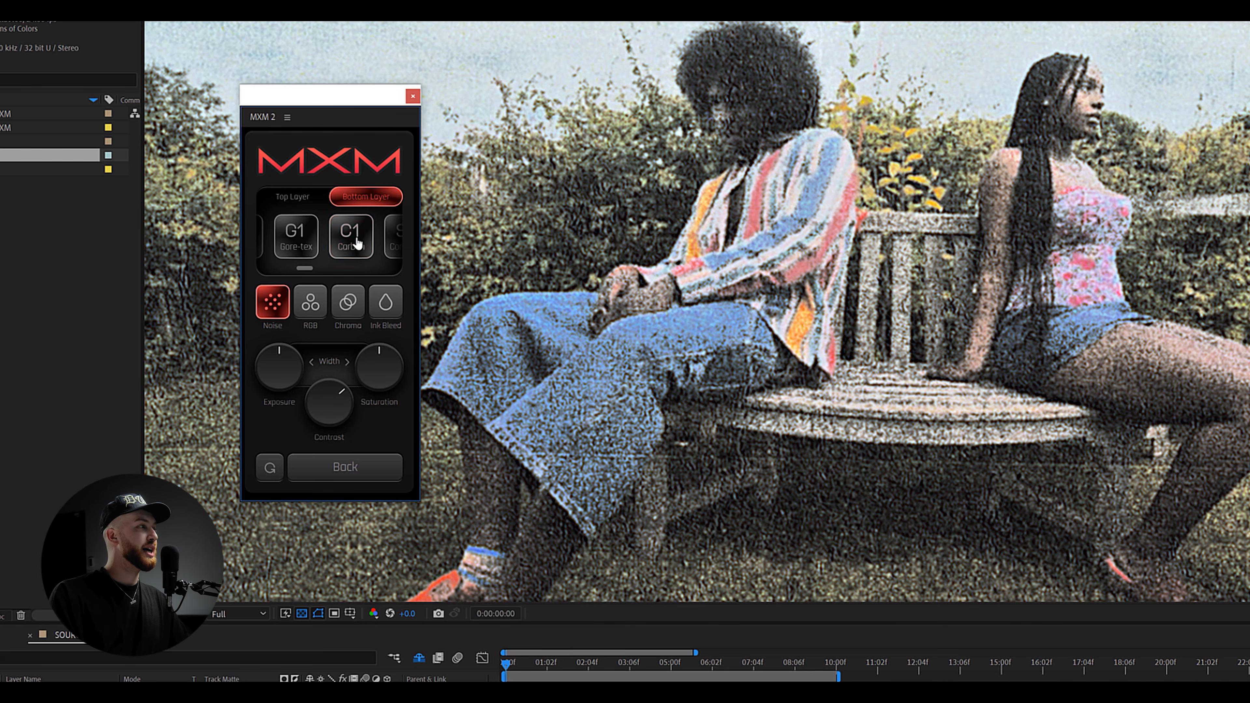
scroll(748, 167, down, 2)
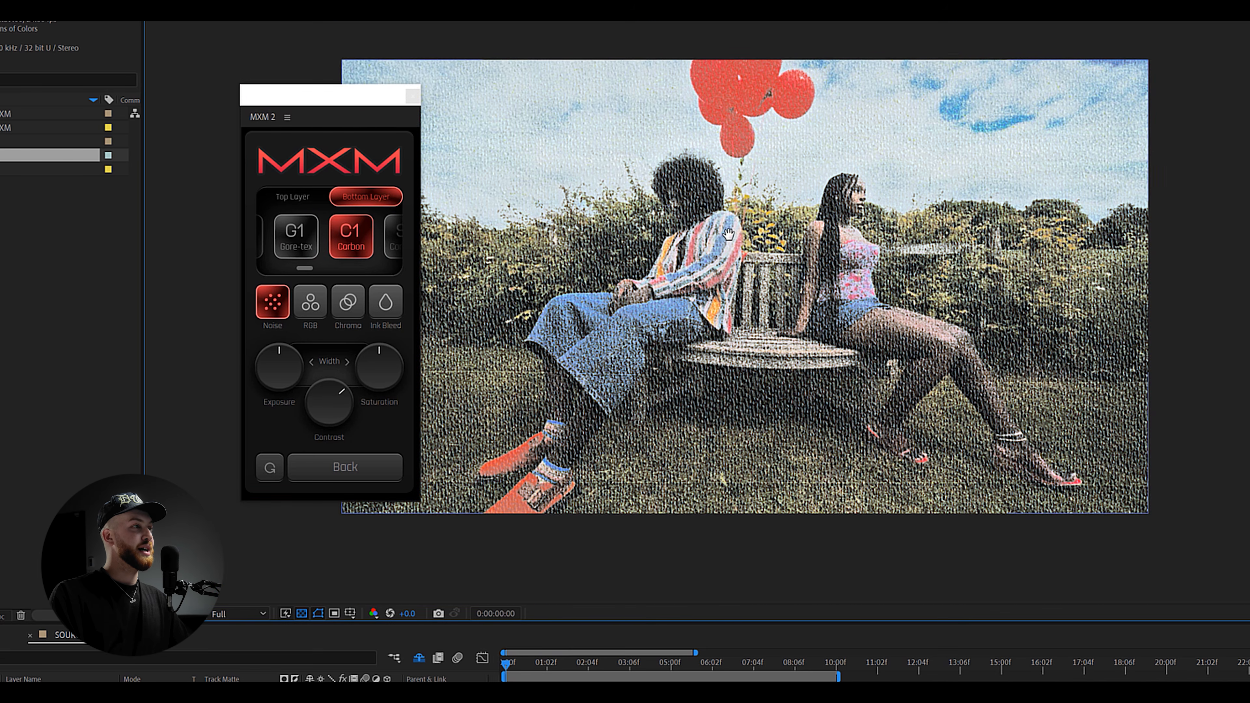
mouse_move(305, 270)
mouse_down()
mouse_move(335, 274)
mouse_move(306, 271)
mouse_up()
click(340, 239)
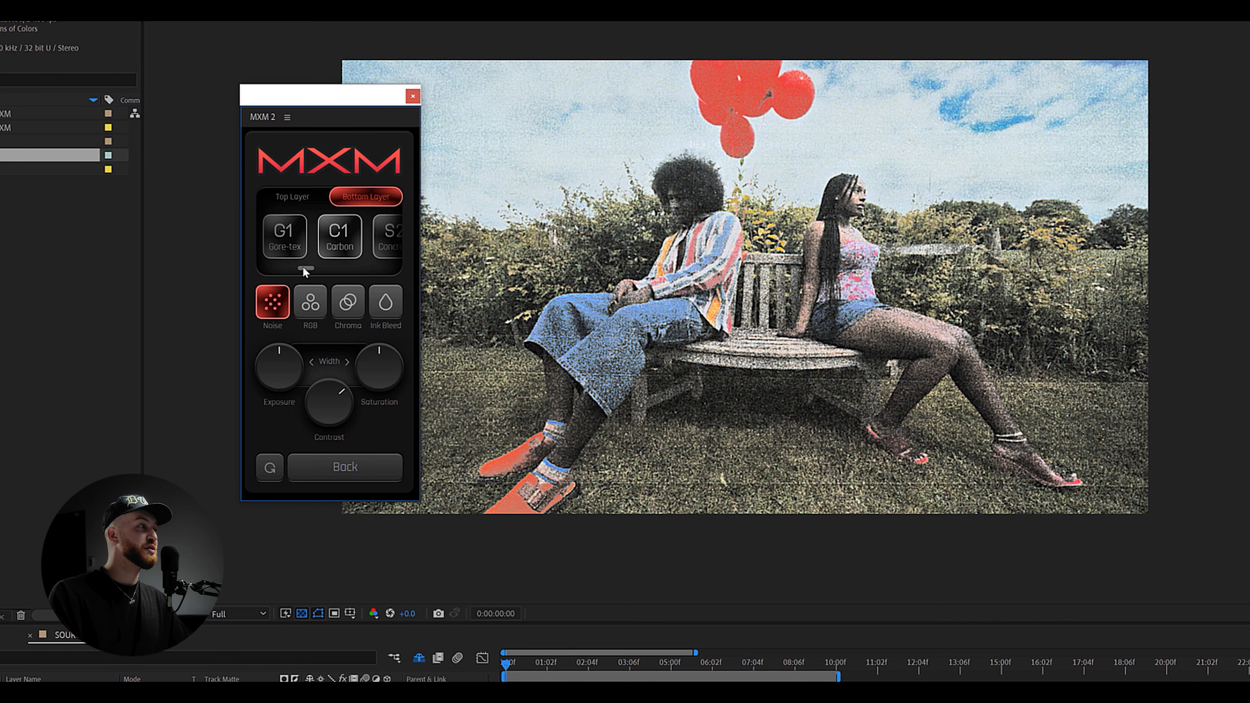
- Set the bottom layer's texture to W2 Drywall
click(295, 196)
click(363, 195)
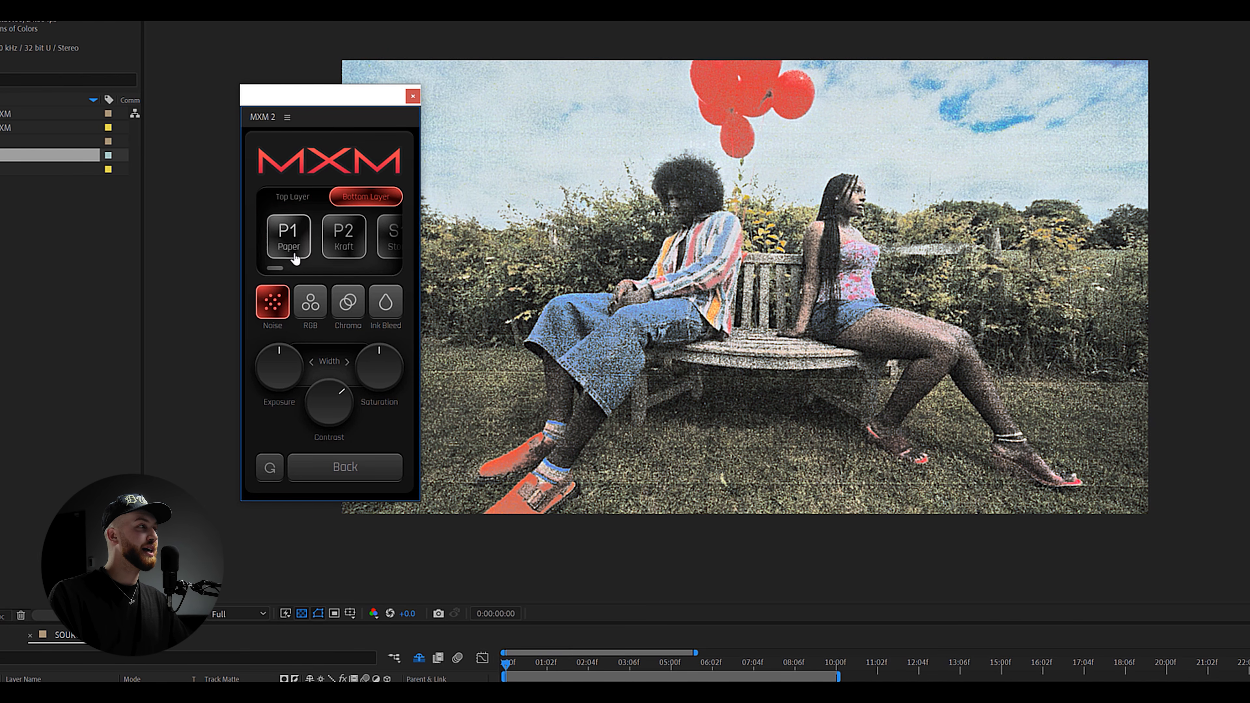
drag(274, 268, 334, 274)
click(309, 245)
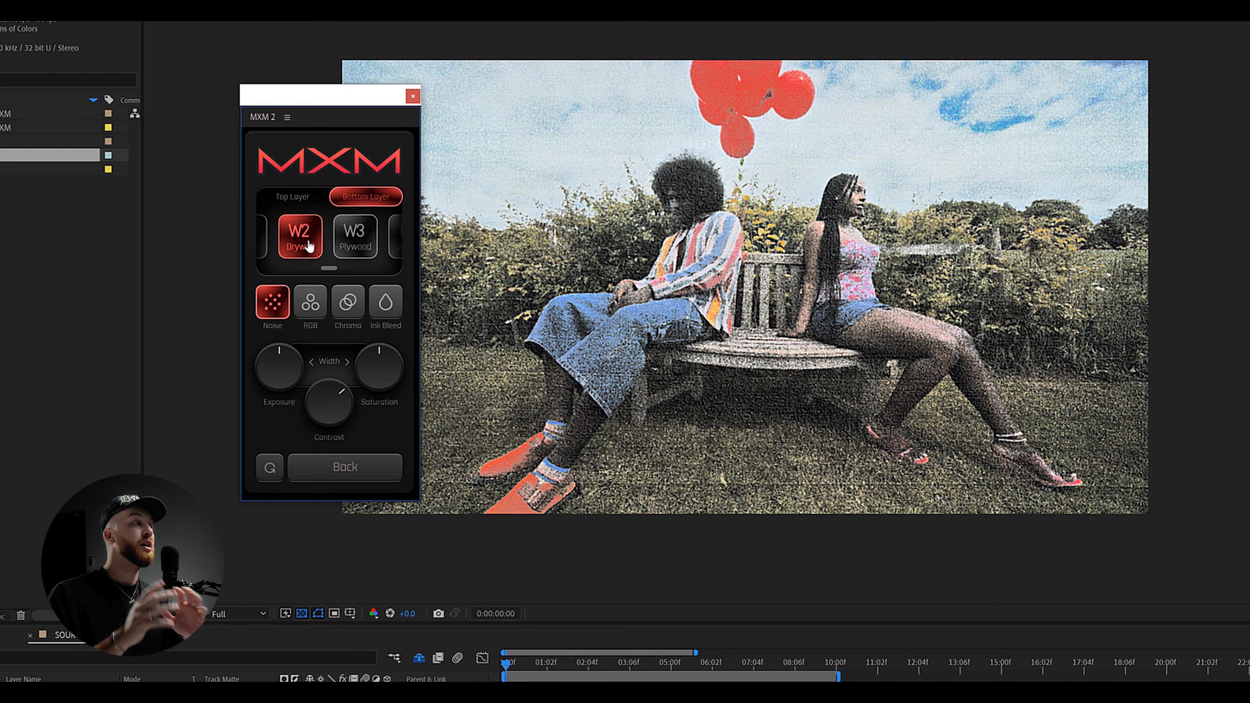
- Toggle the Noise effect off and on, and try the RGB effect on the image
drag(323, 101, 306, 105)
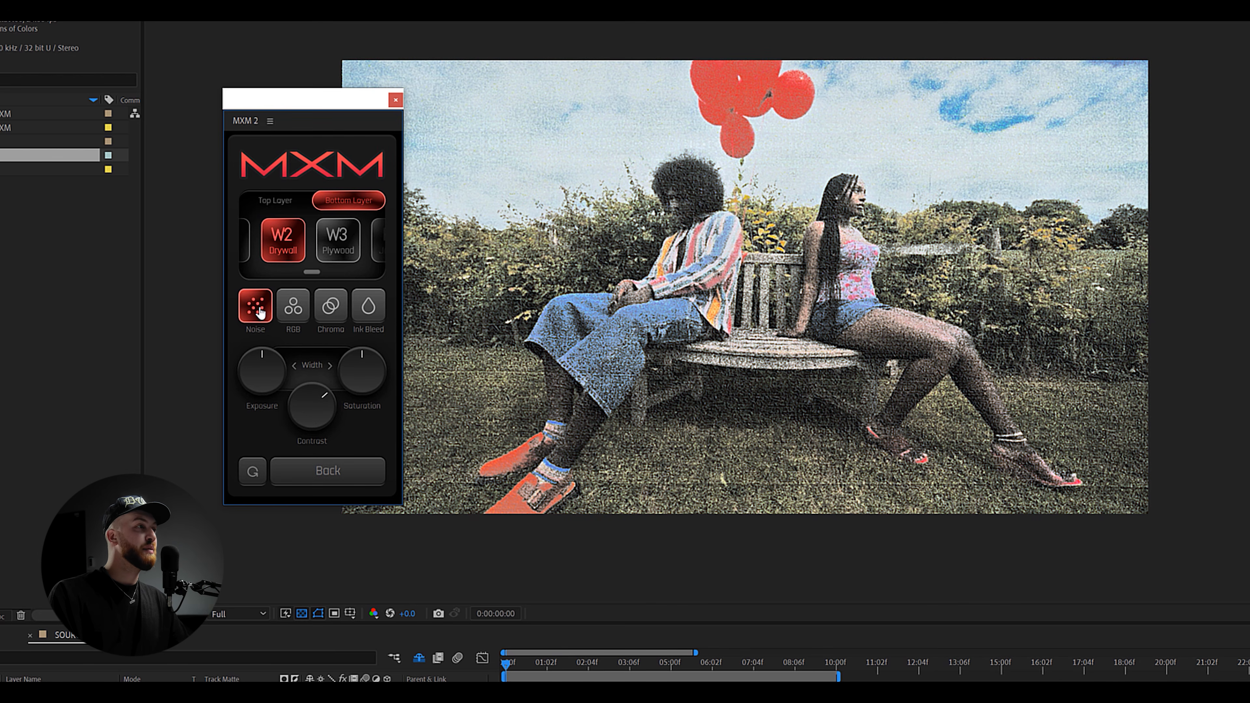
click(257, 309)
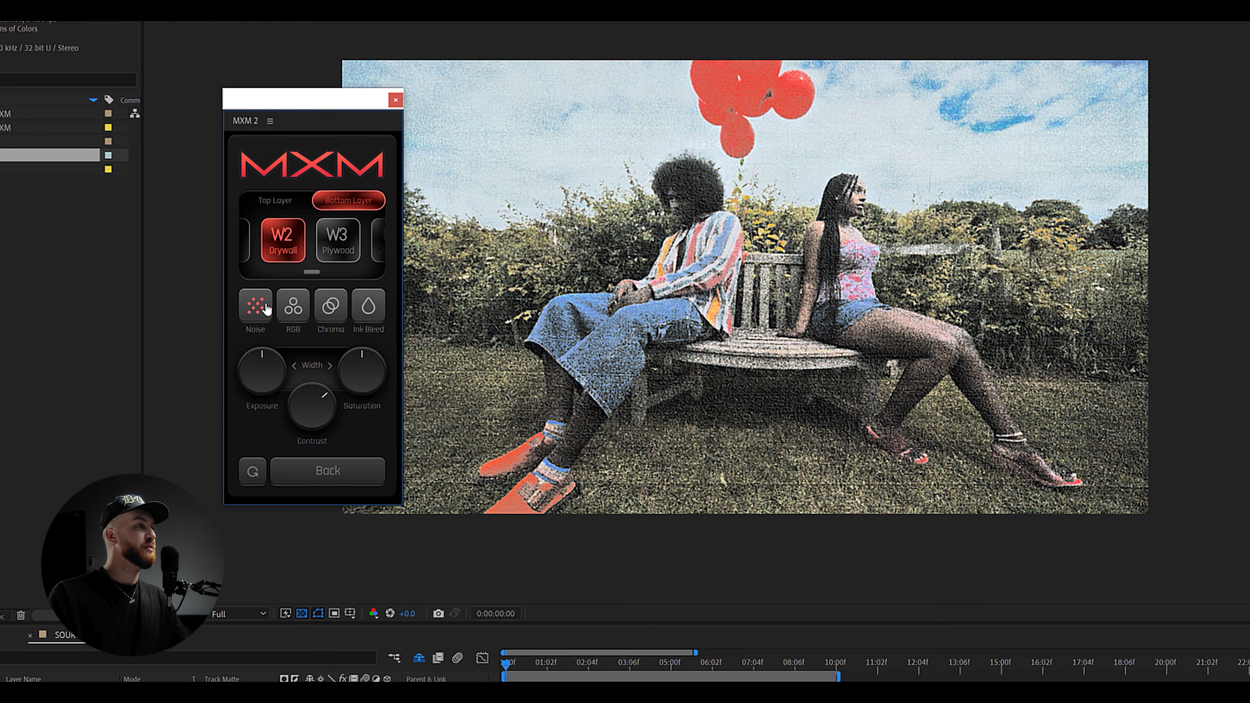
click(260, 310)
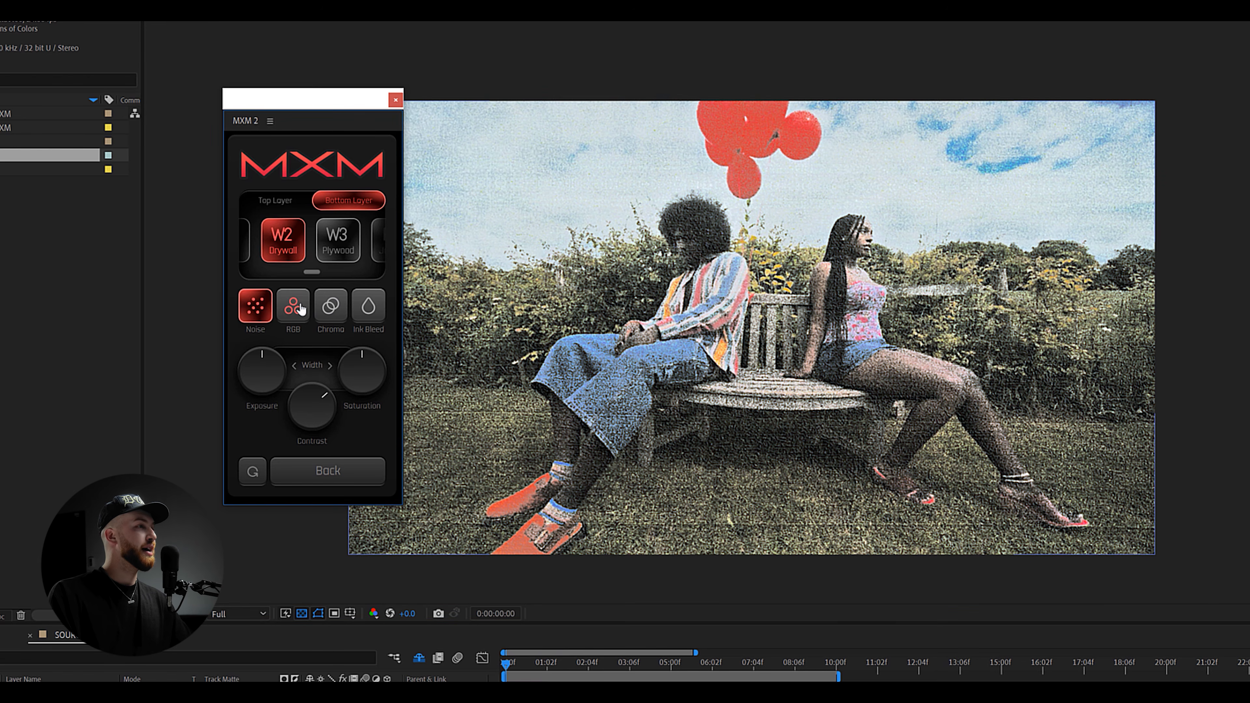
click(294, 307)
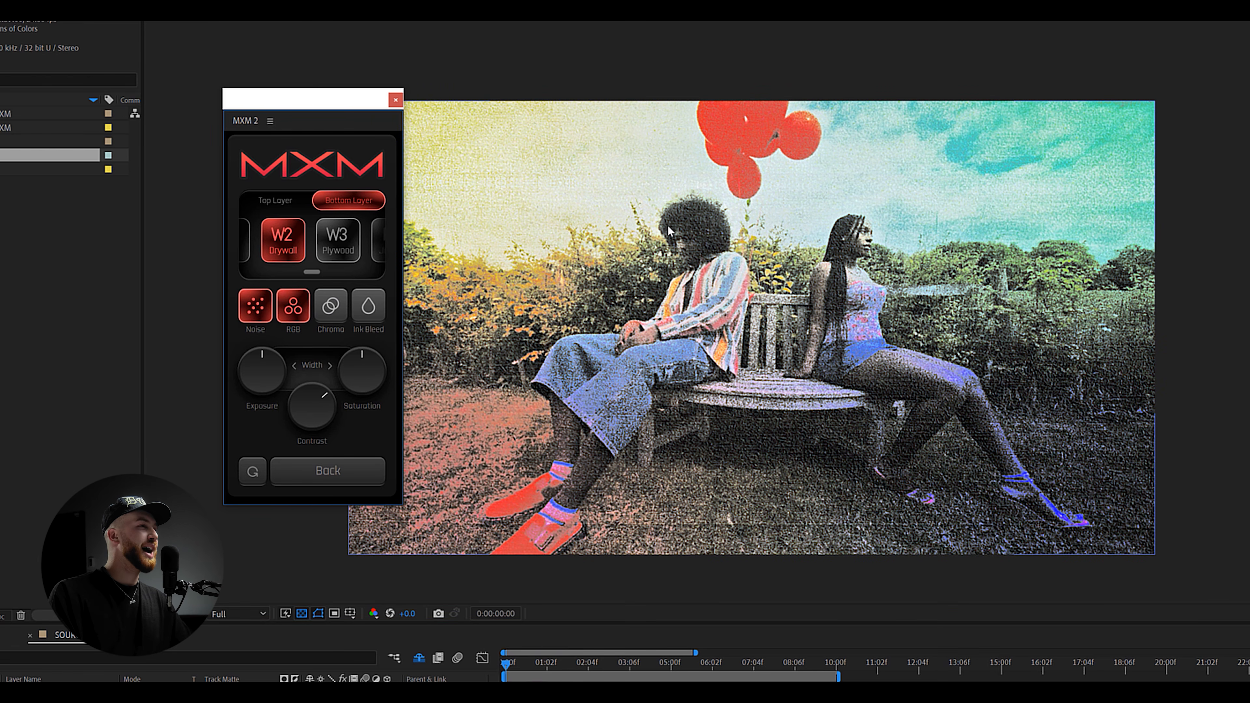
click(294, 307)
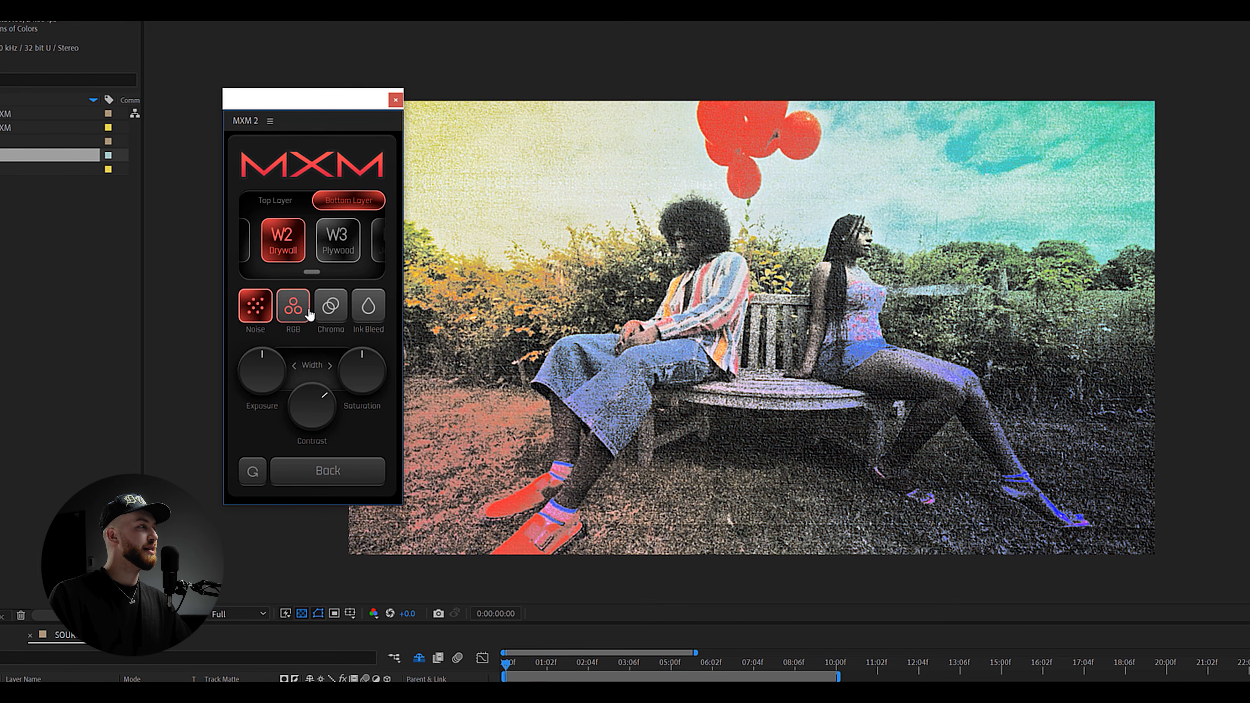
- Try the Chroma and Ink Bleed effects one at a time, switching each off after checking it
click(330, 311)
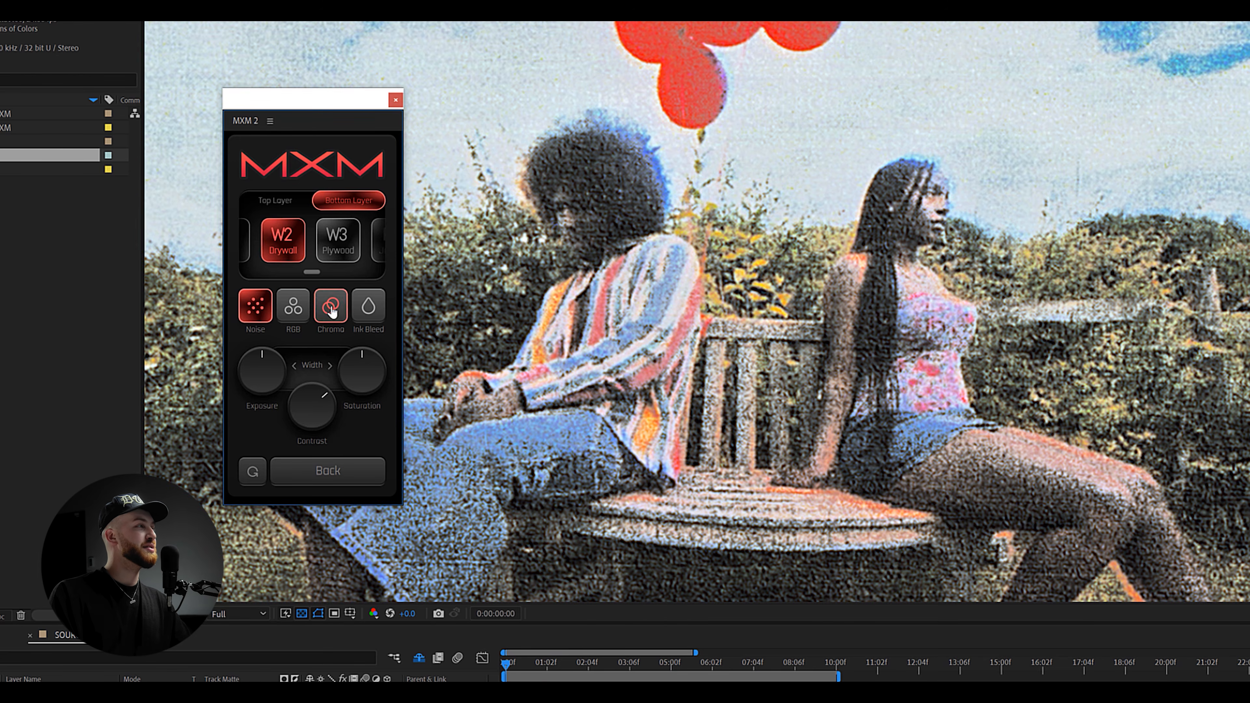
click(333, 312)
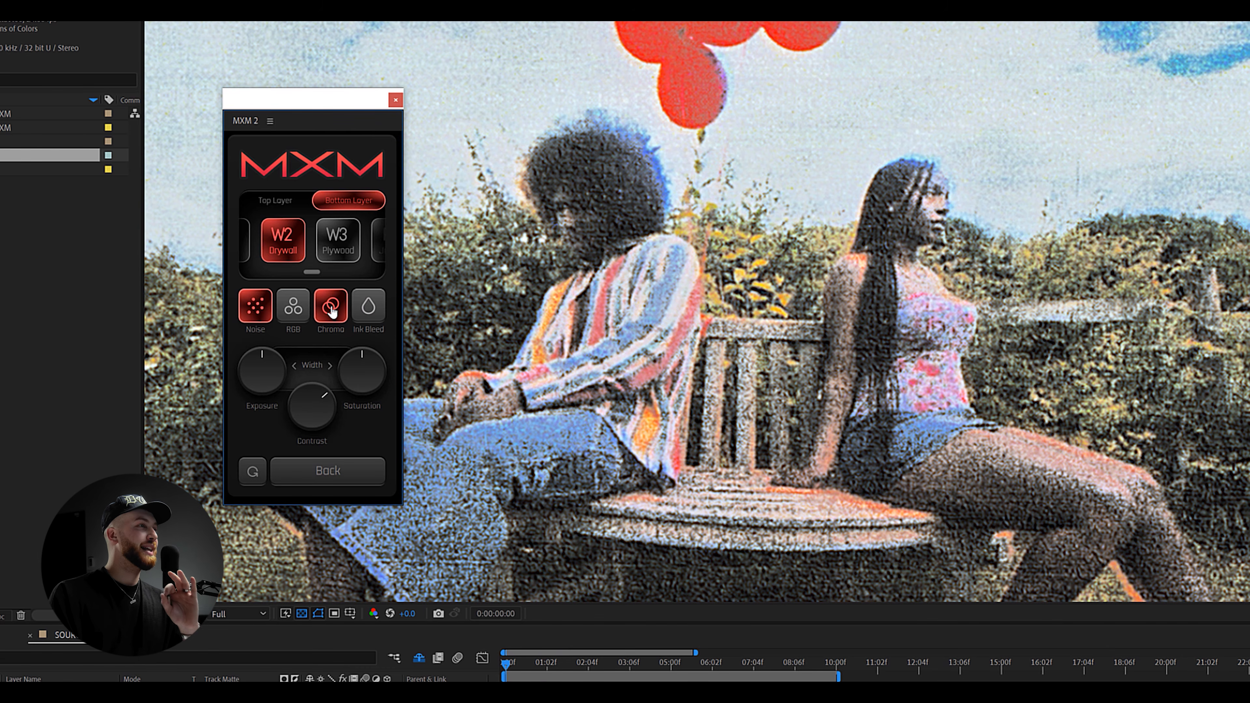
click(332, 310)
click(368, 307)
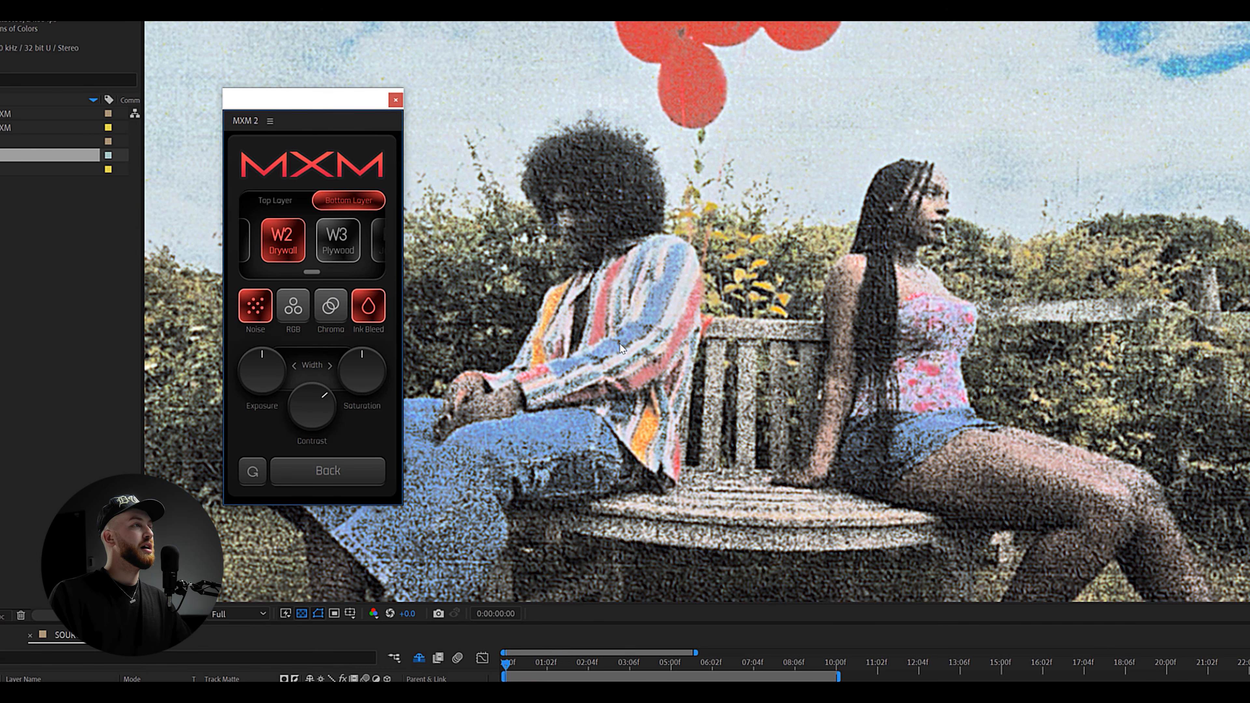
scroll(749, 352, down, 2)
drag(692, 198, 702, 244)
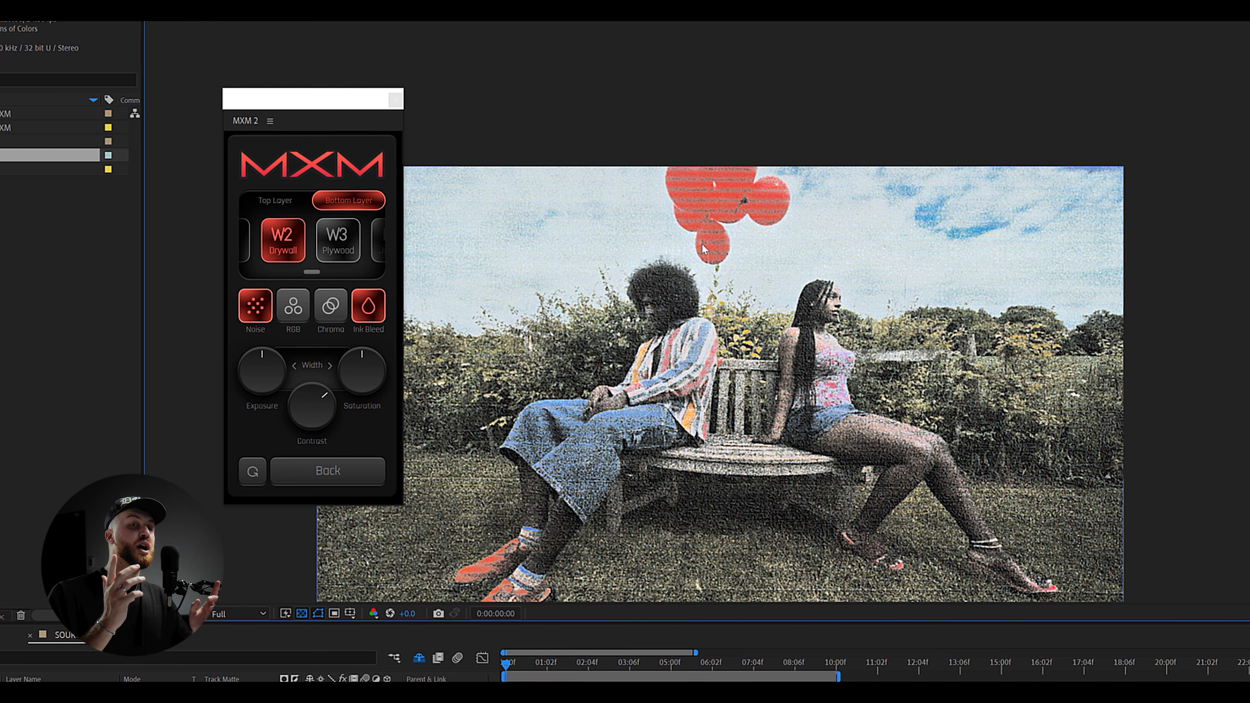
click(368, 305)
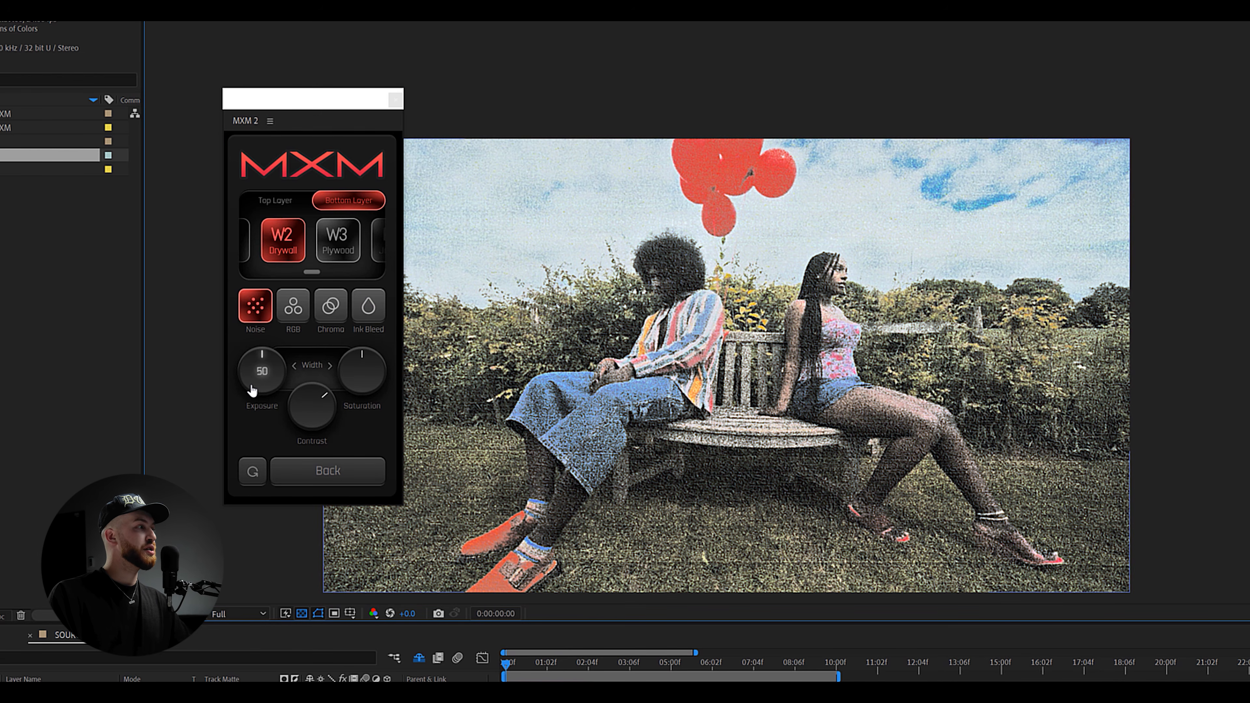
- Try brighter exposure values of 64 and 56, and set the exposure to 48
drag(258, 365, 270, 358)
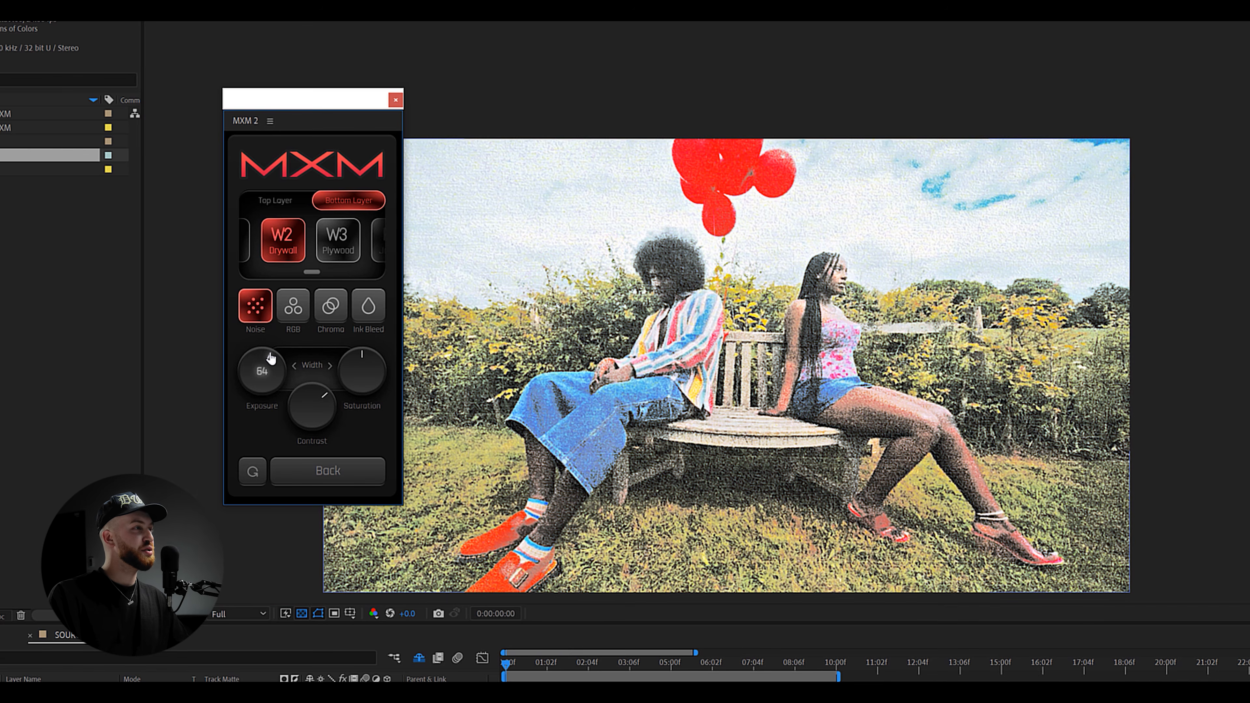
drag(266, 357, 264, 357)
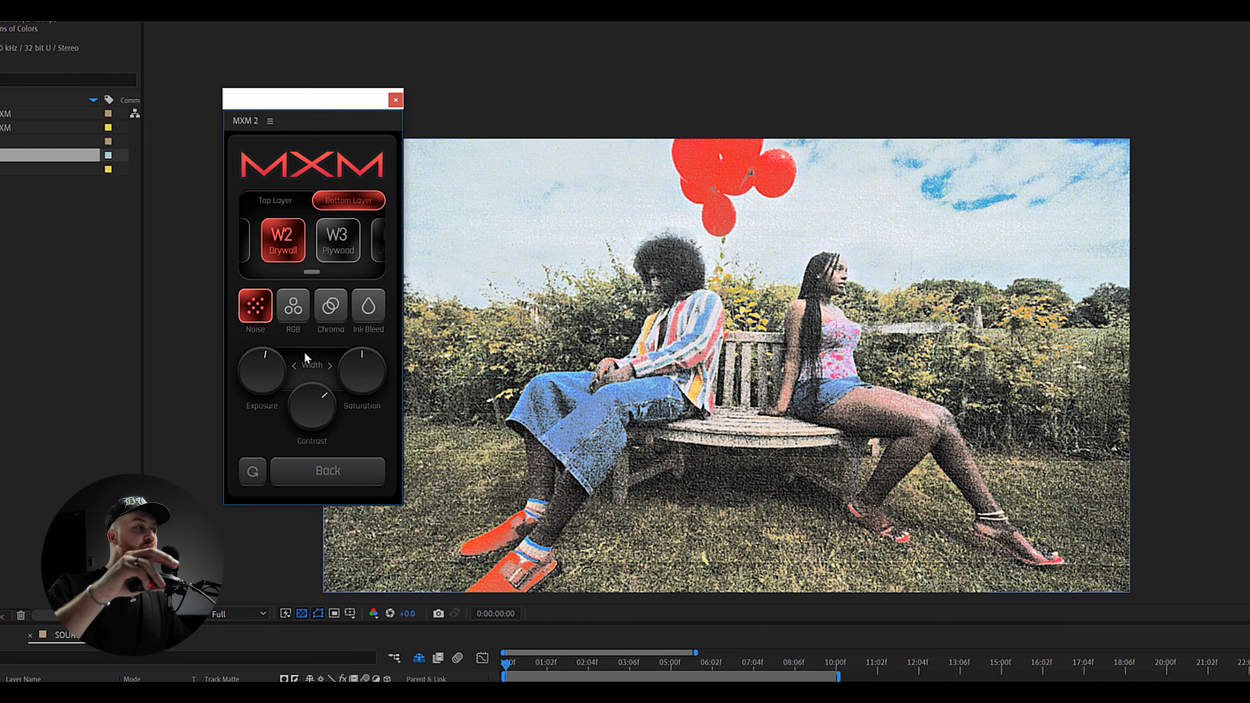
mouse_move(276, 378)
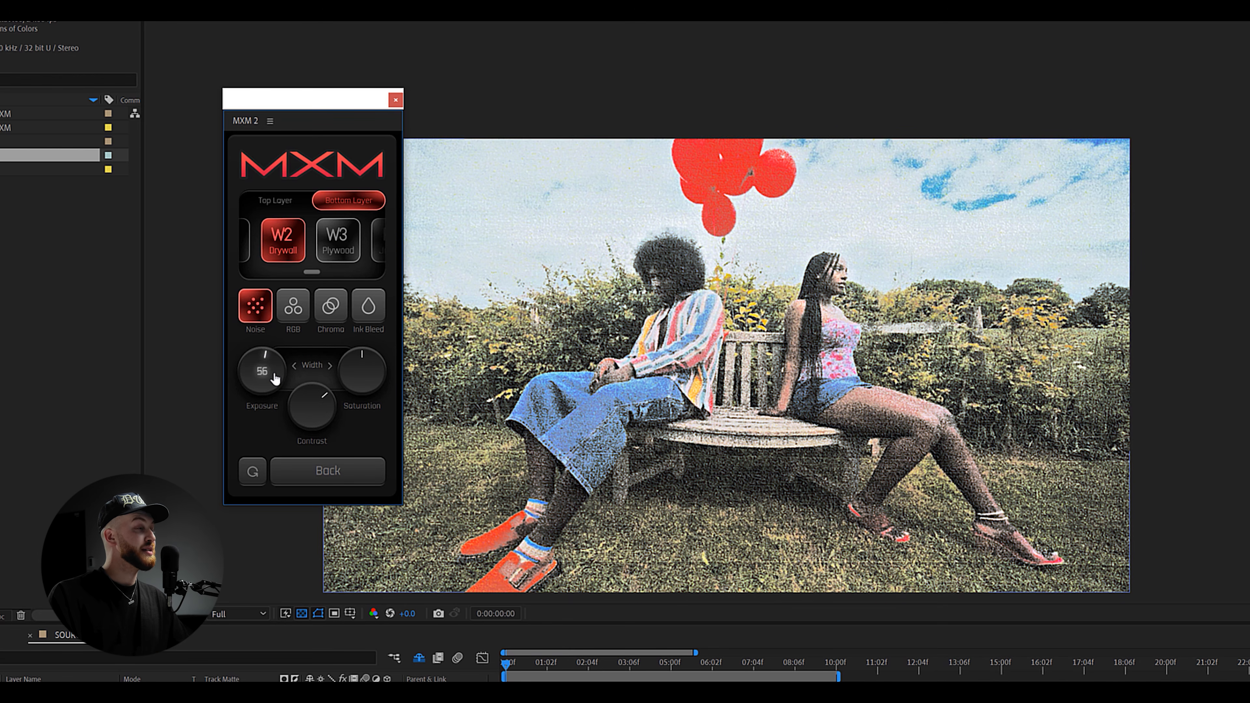
drag(276, 378, 273, 378)
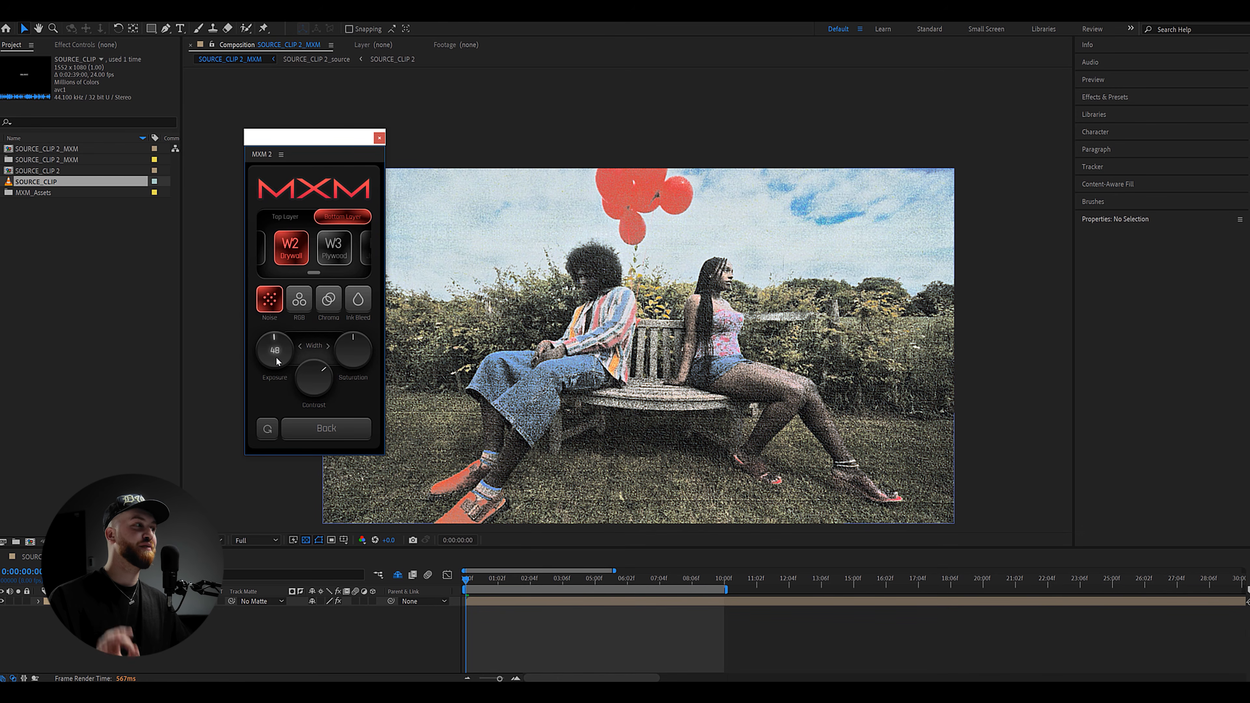
- Increase the image's color saturation and check the result up close
mouse_move(355, 353)
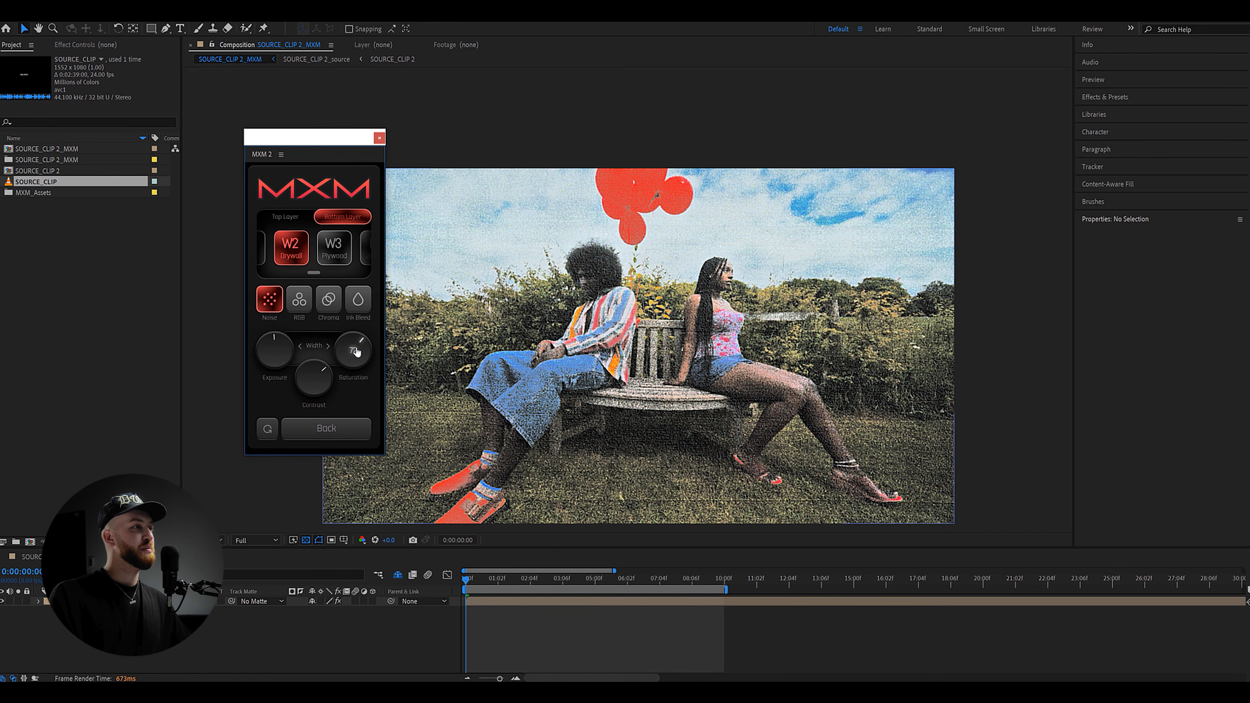
drag(357, 351, 361, 351)
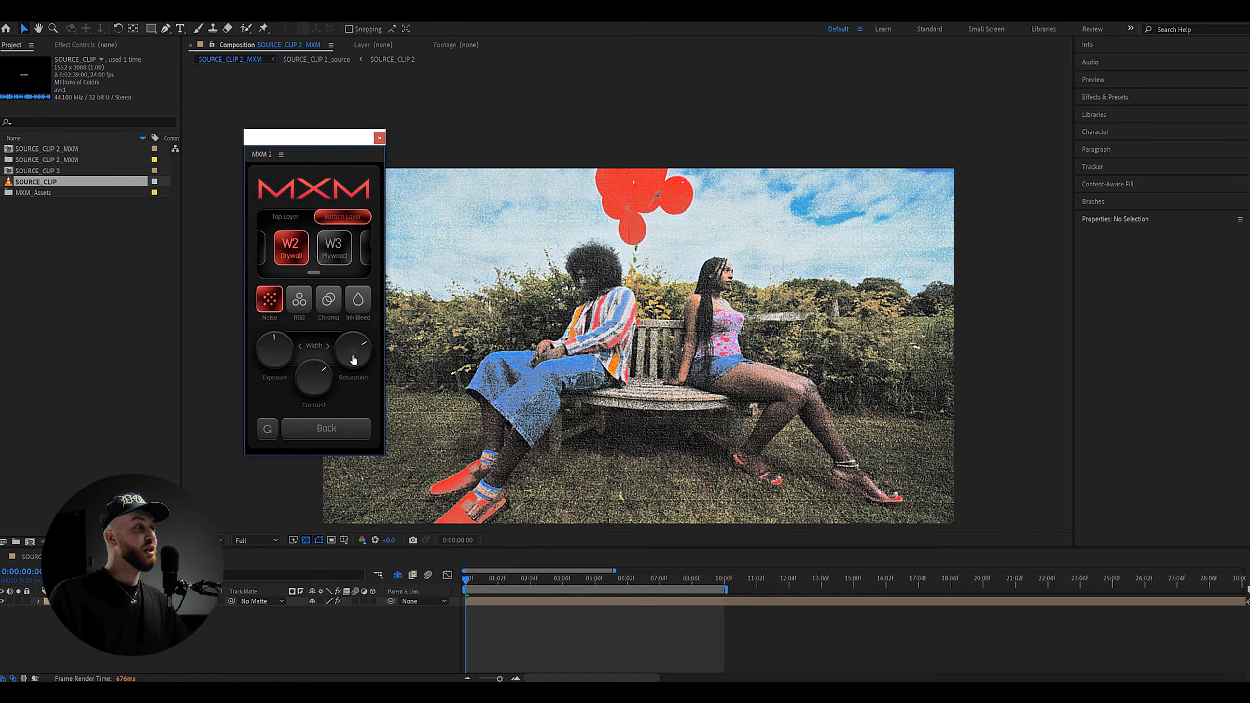
scroll(599, 374, up, 4)
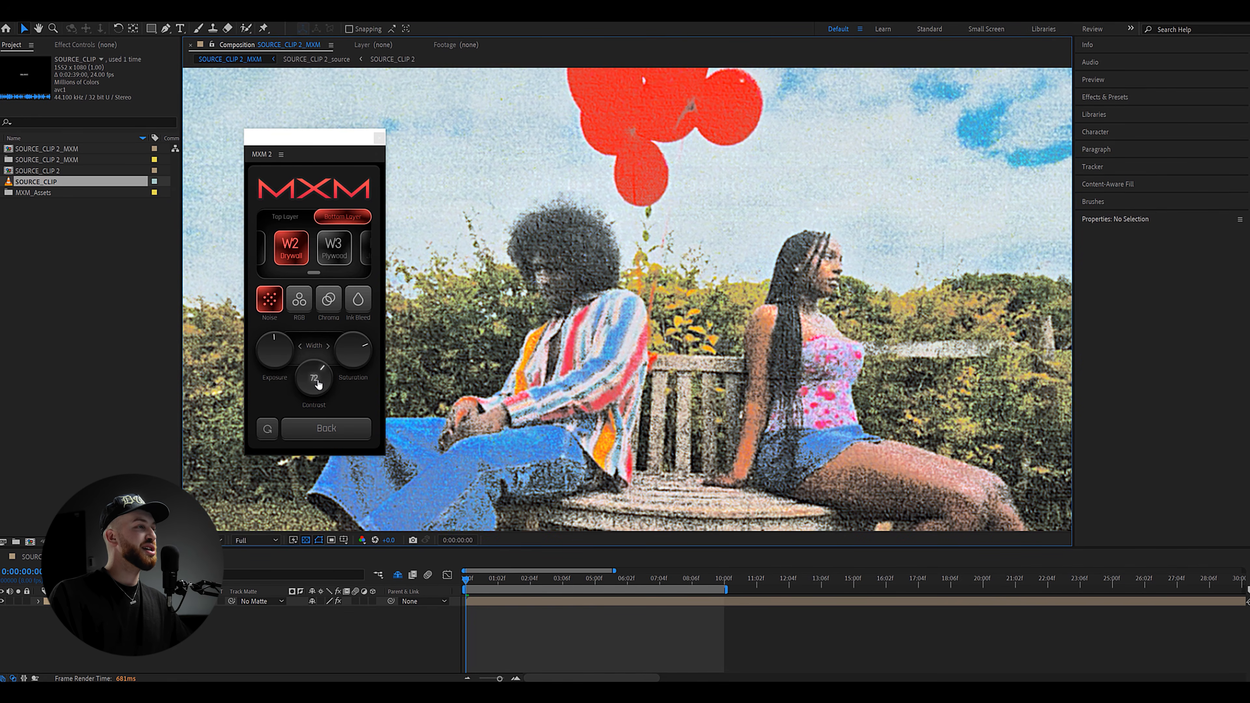
- Try raising the contrast to 77 and check its effect on the whole image
scroll(319, 384, up, 2)
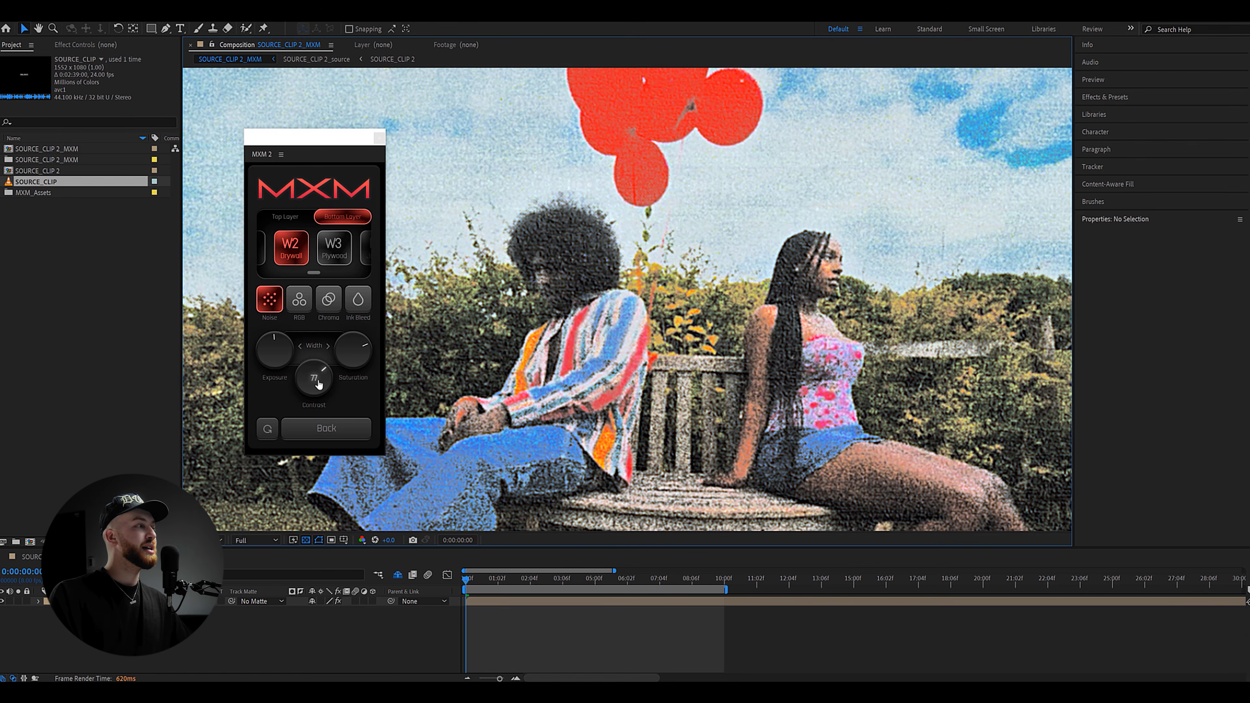
scroll(586, 385, down, 1)
drag(586, 385, 592, 350)
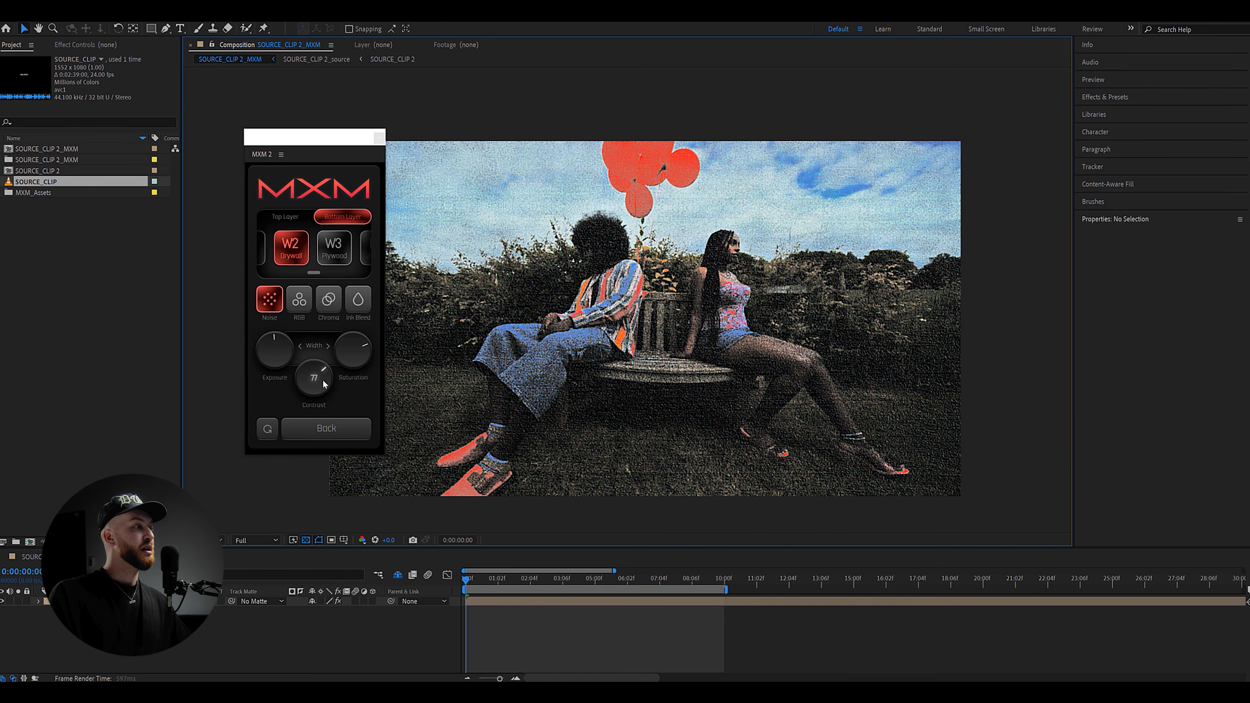
click(316, 195)
click(315, 194)
click(314, 193)
click(315, 192)
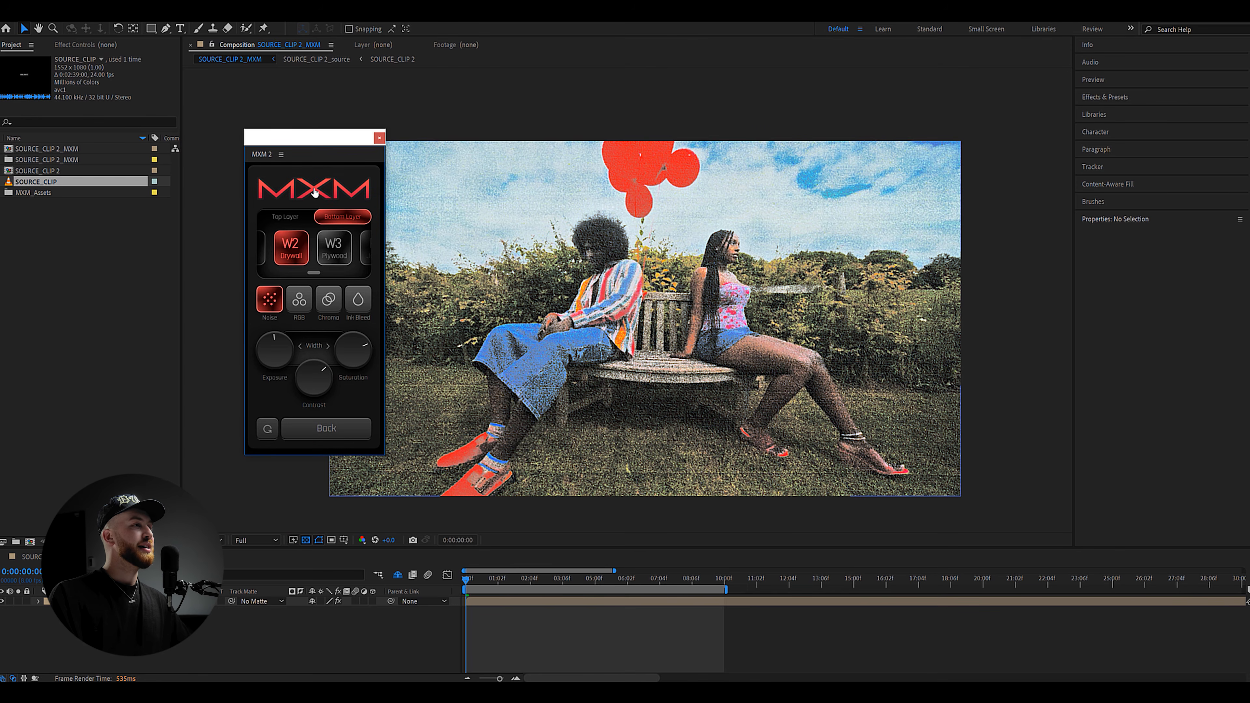
- Return from the texture and effect settings to the plugin's main page with the Resolution and Texturize controls
click(326, 428)
drag(314, 134, 318, 135)
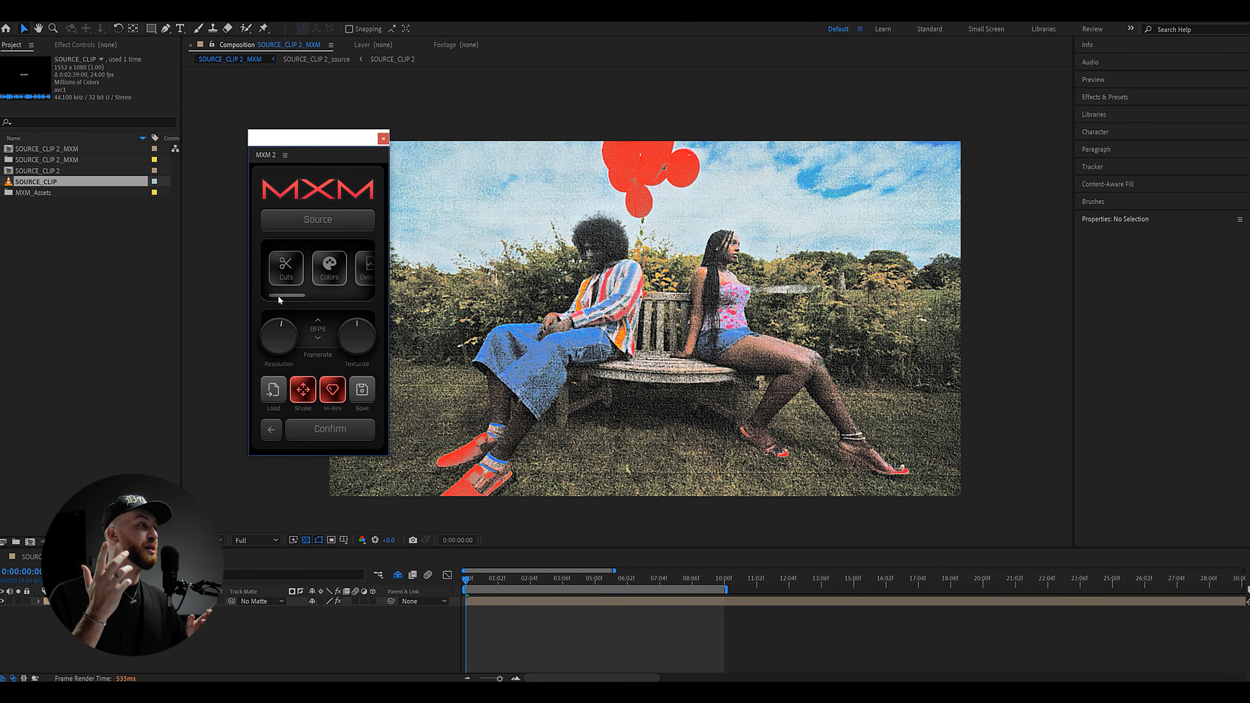
mouse_move(279, 297)
mouse_down()
mouse_move(351, 292)
mouse_move(261, 297)
mouse_up()
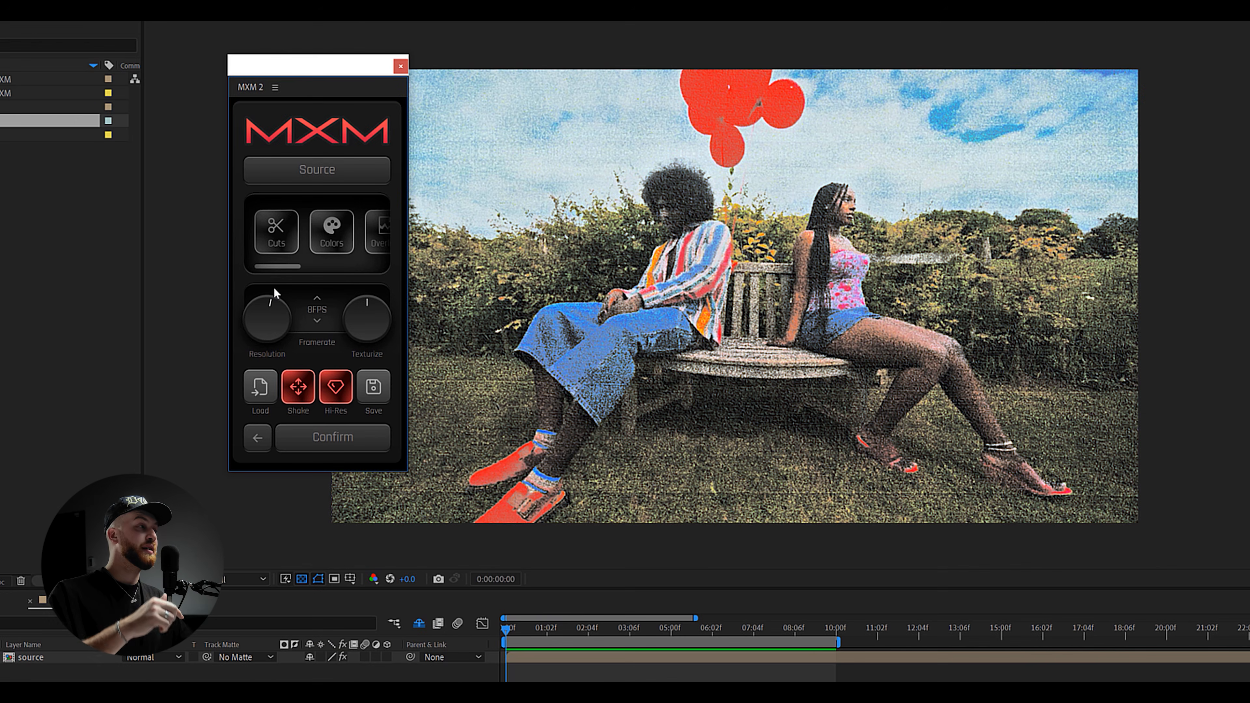
mouse_move(264, 325)
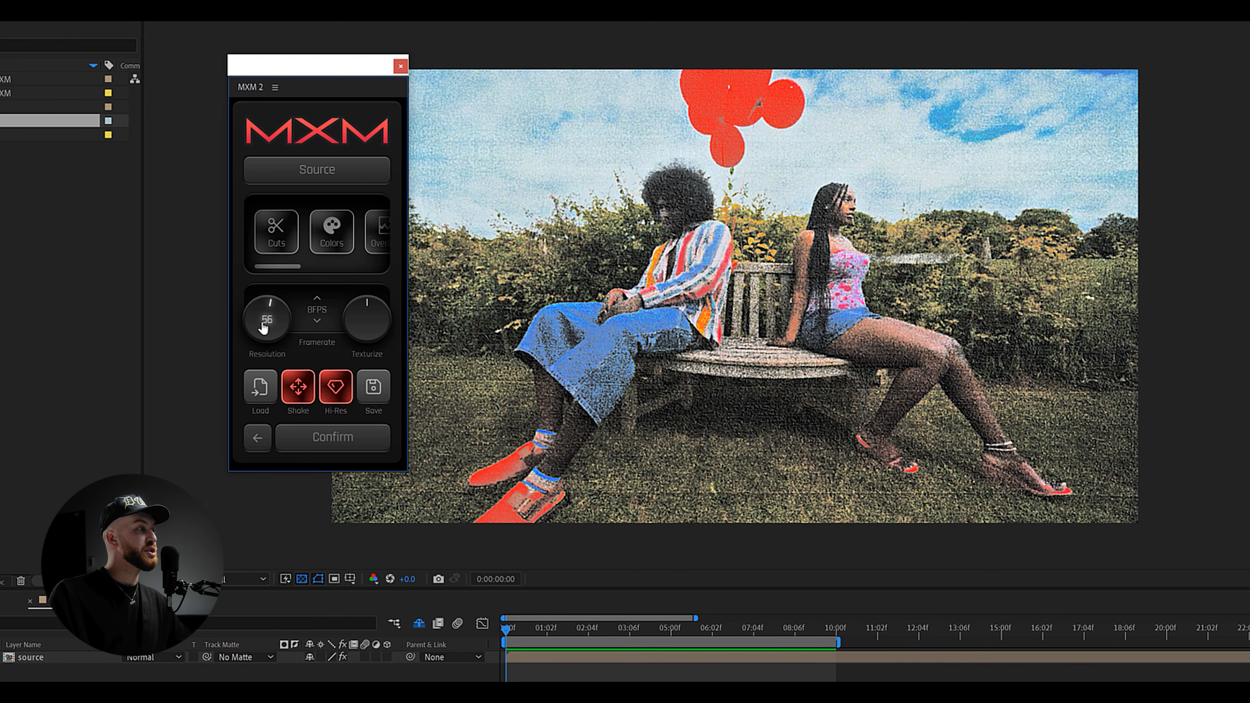
- Lower the Resolution setting and raise the Texturize amount on the plugin's main page
mouse_move(260, 311)
mouse_down()
mouse_move(253, 324)
mouse_move(257, 308)
mouse_up()
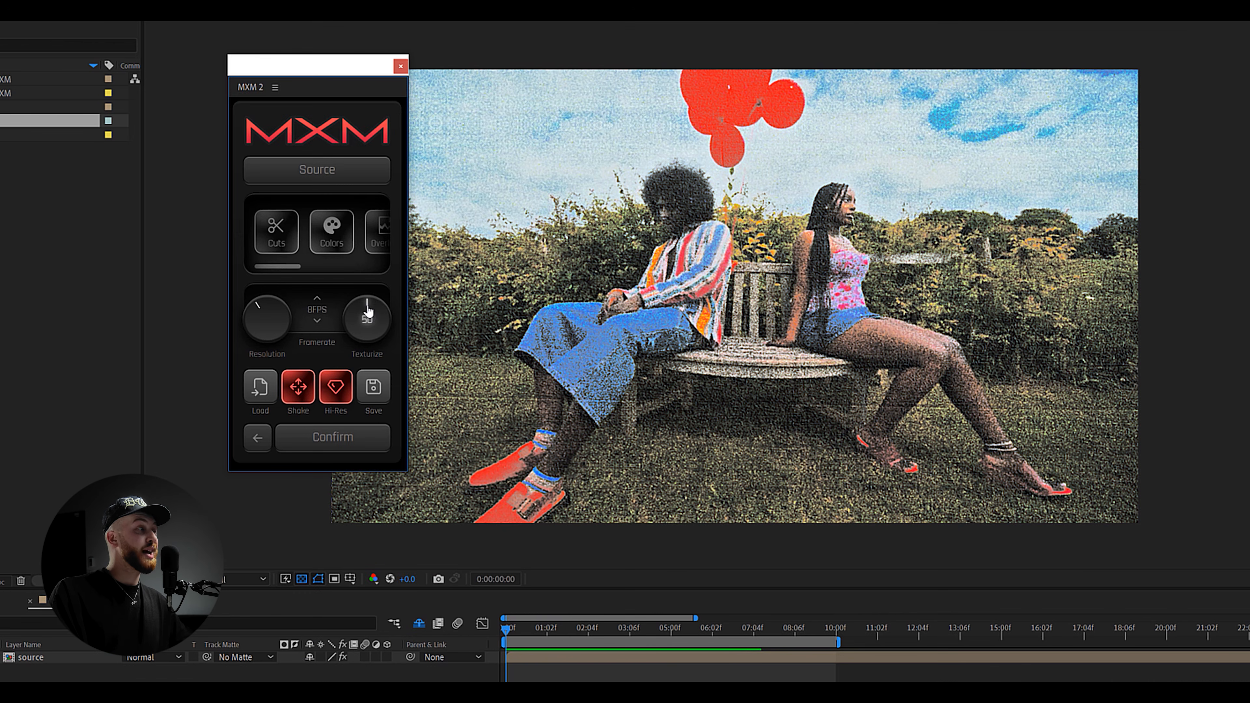
drag(372, 314, 383, 313)
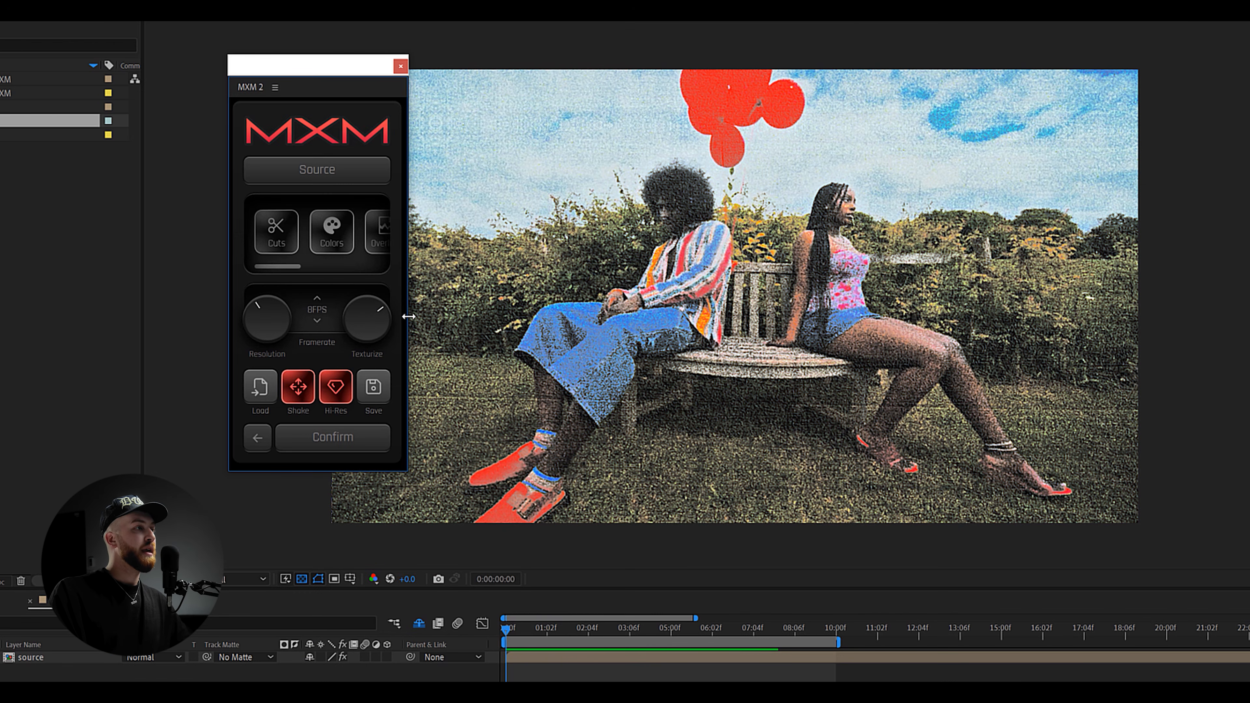
mouse_move(254, 309)
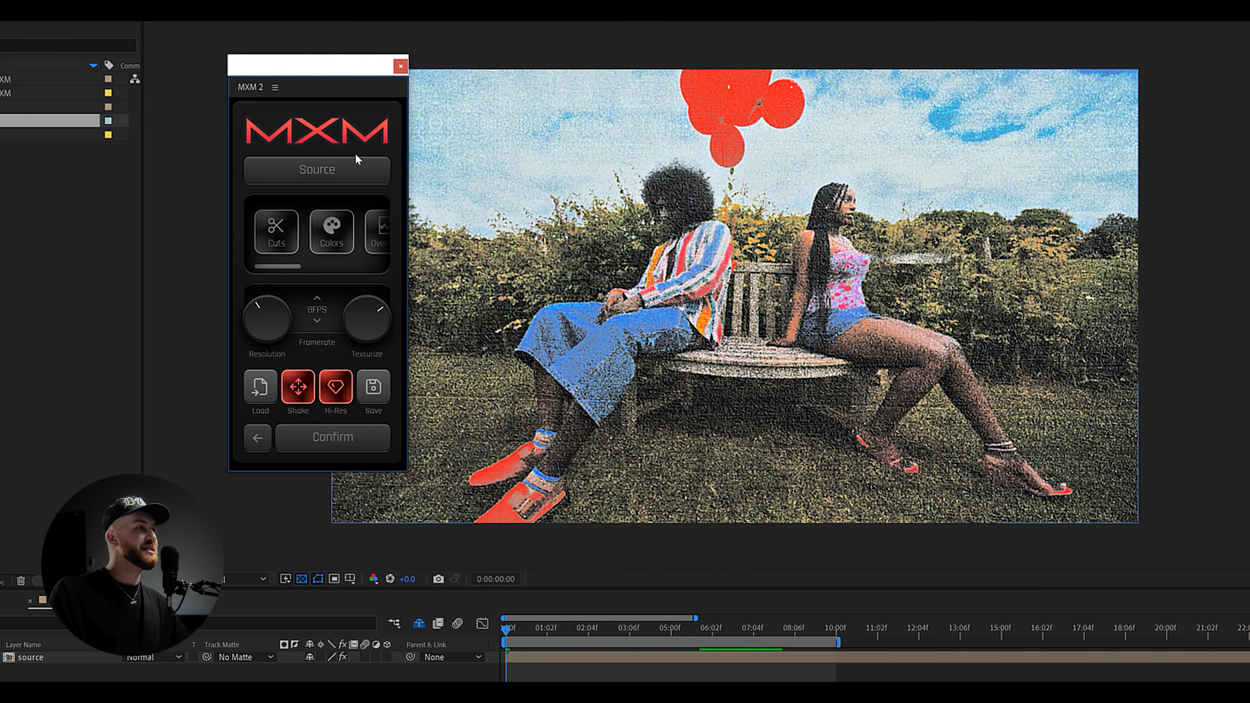
- Apply the L1 Leather texture to the bottom layer and set the Texturize amount to 77
click(323, 172)
click(358, 167)
scroll(325, 217, down, 5)
click(328, 223)
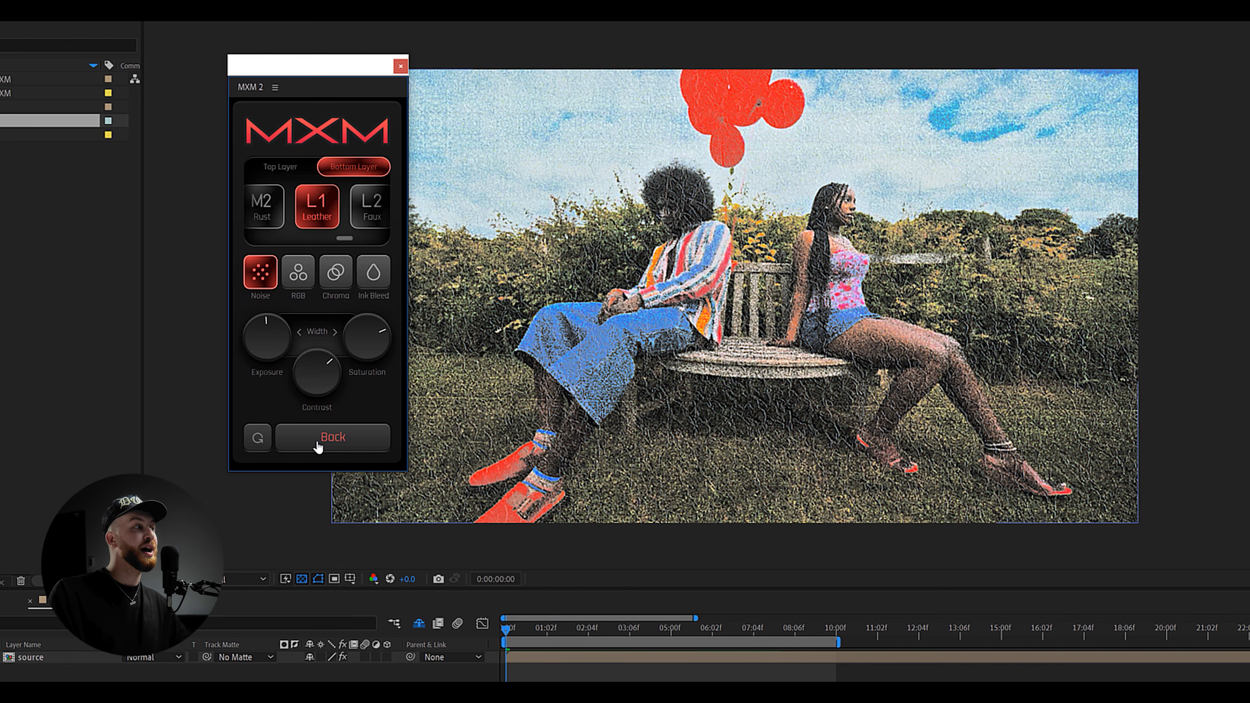
click(324, 439)
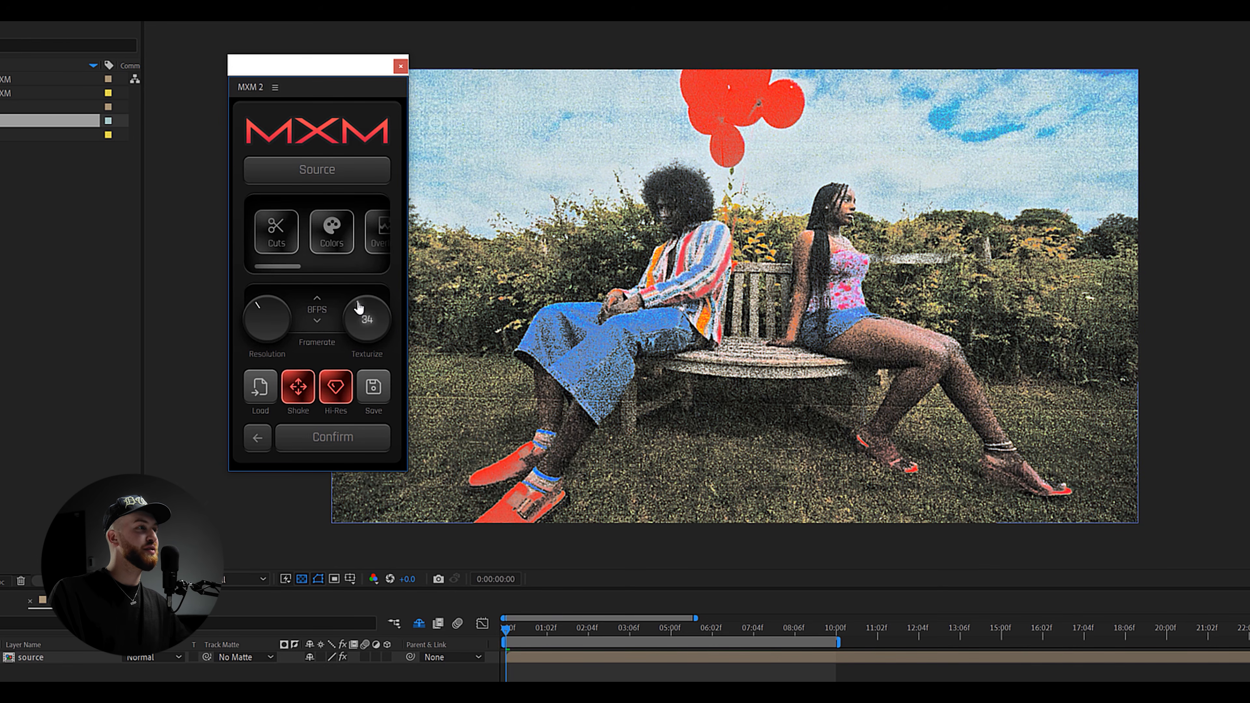
drag(367, 310, 377, 308)
drag(376, 311, 383, 314)
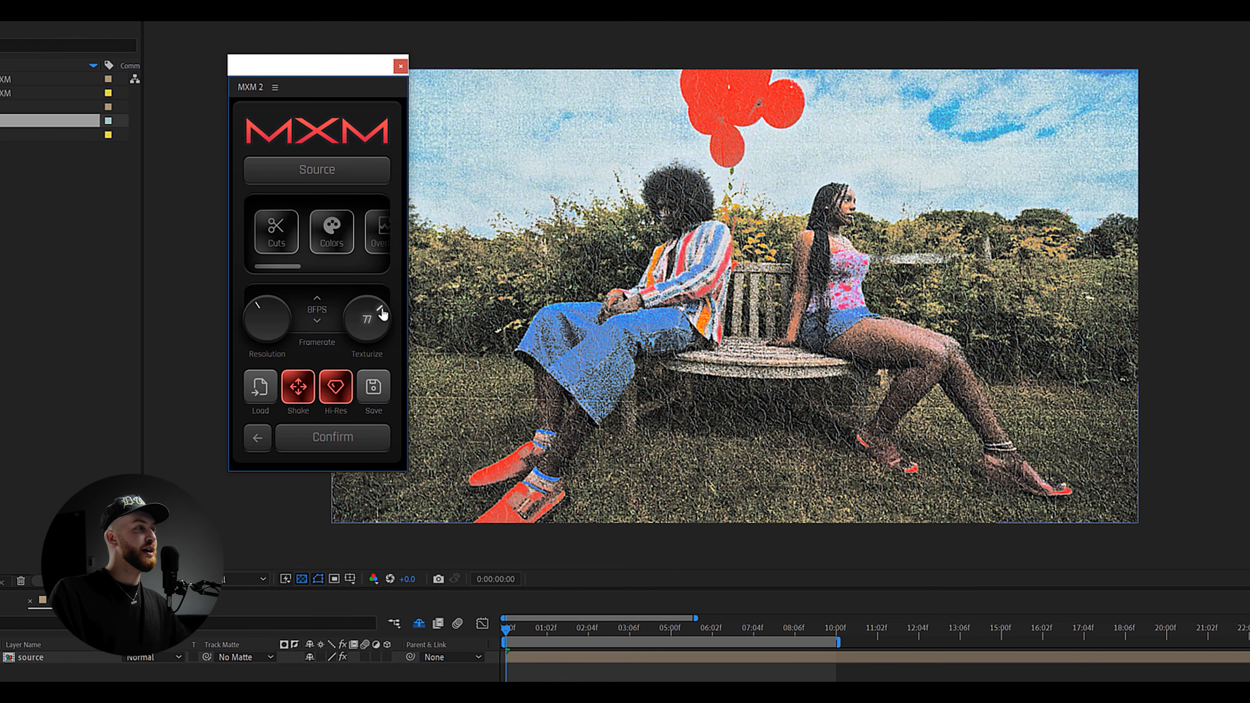
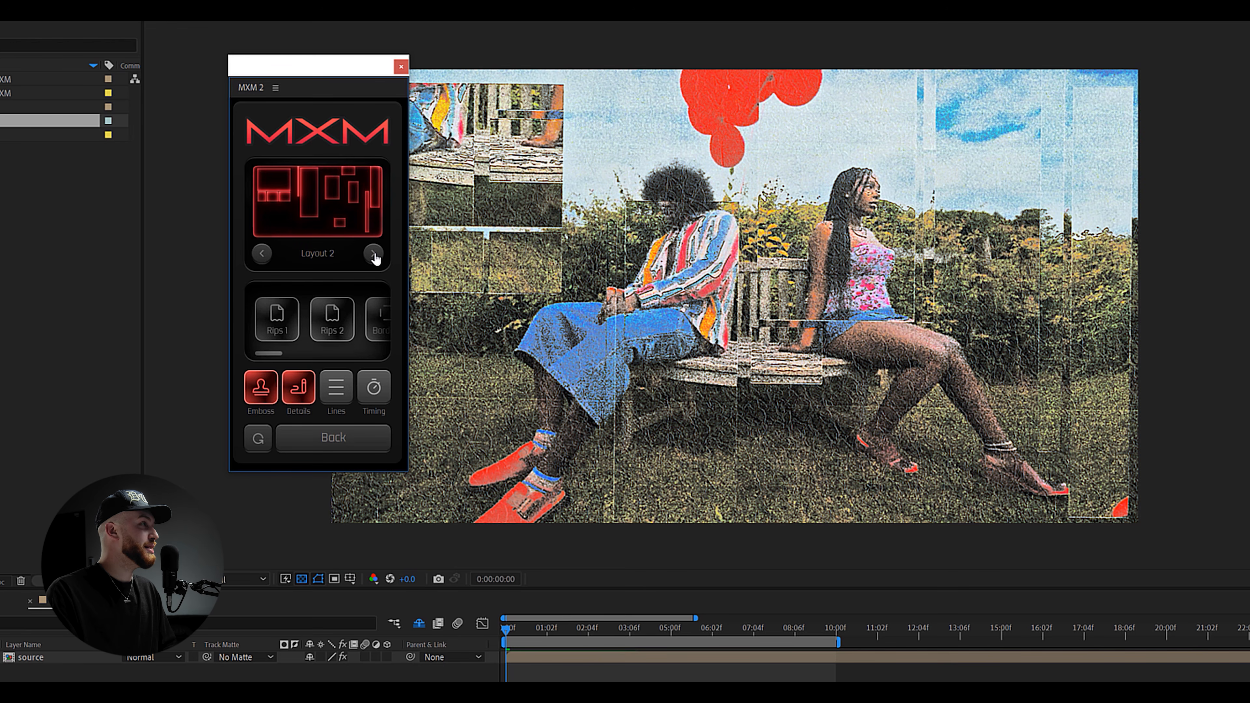
- Move the plugin window clear of the preview, try the cut layouts from 3 to 9, and select Layout 8
drag(333, 72, 241, 90)
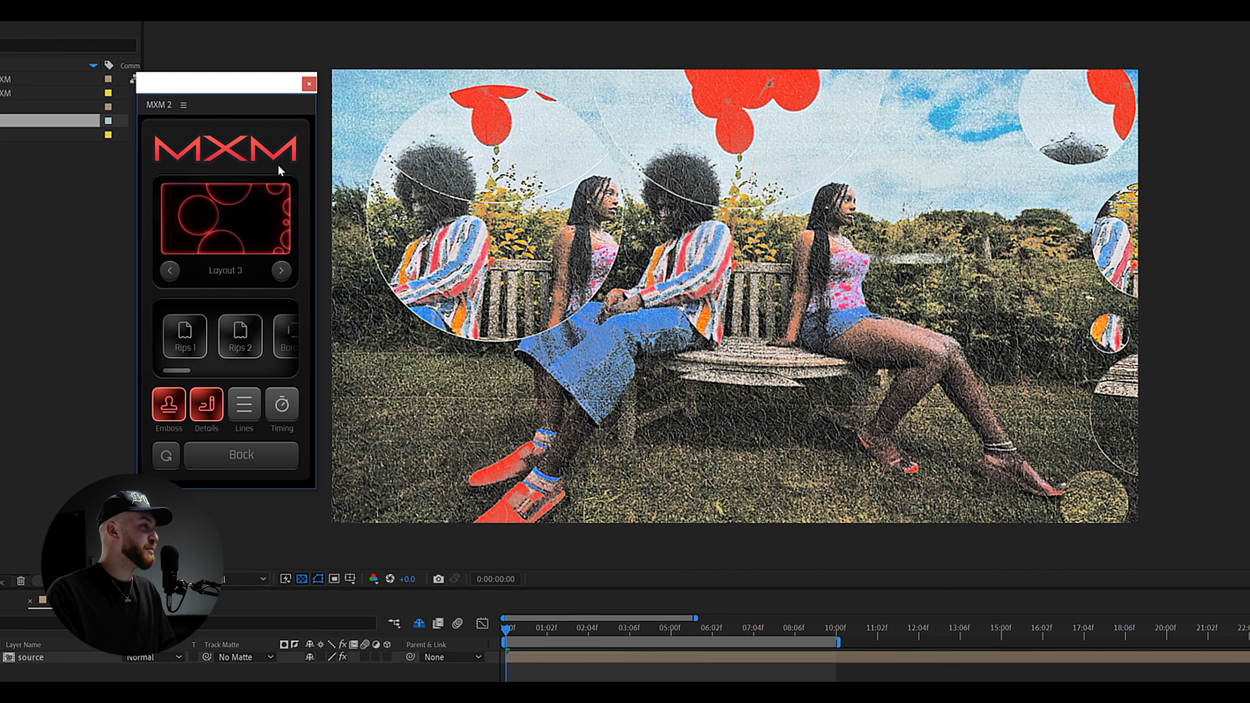
click(281, 270)
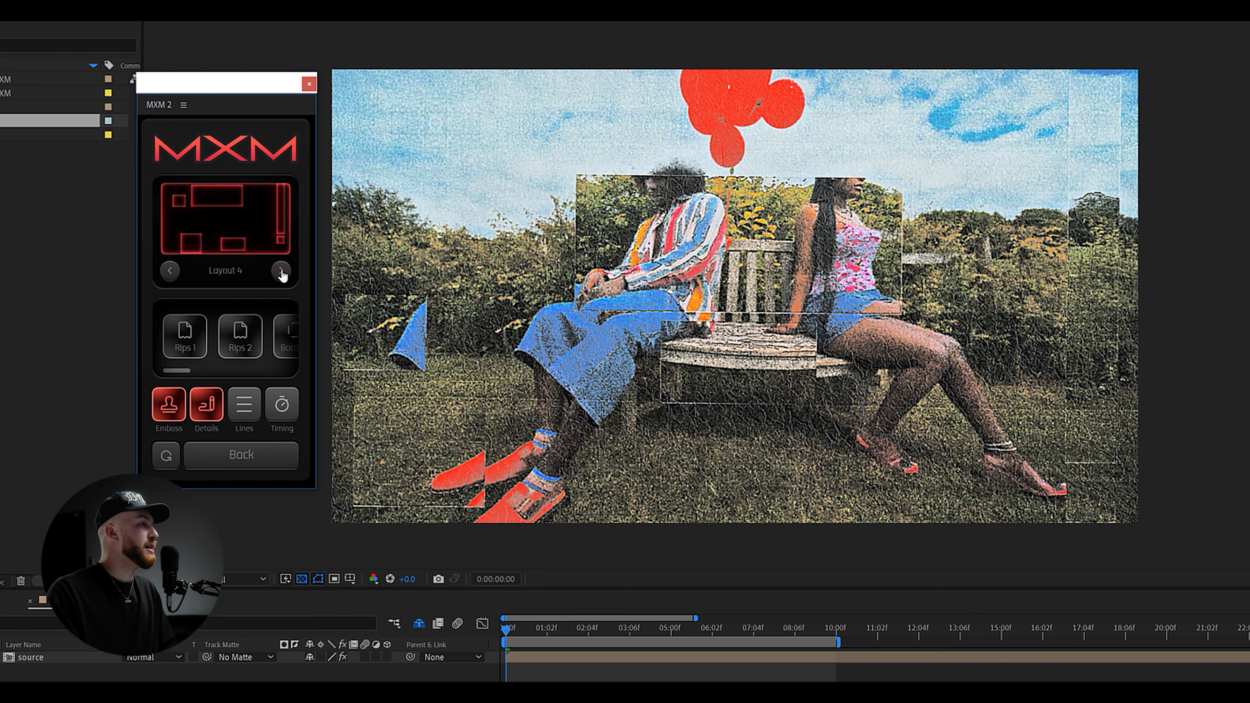
click(281, 271)
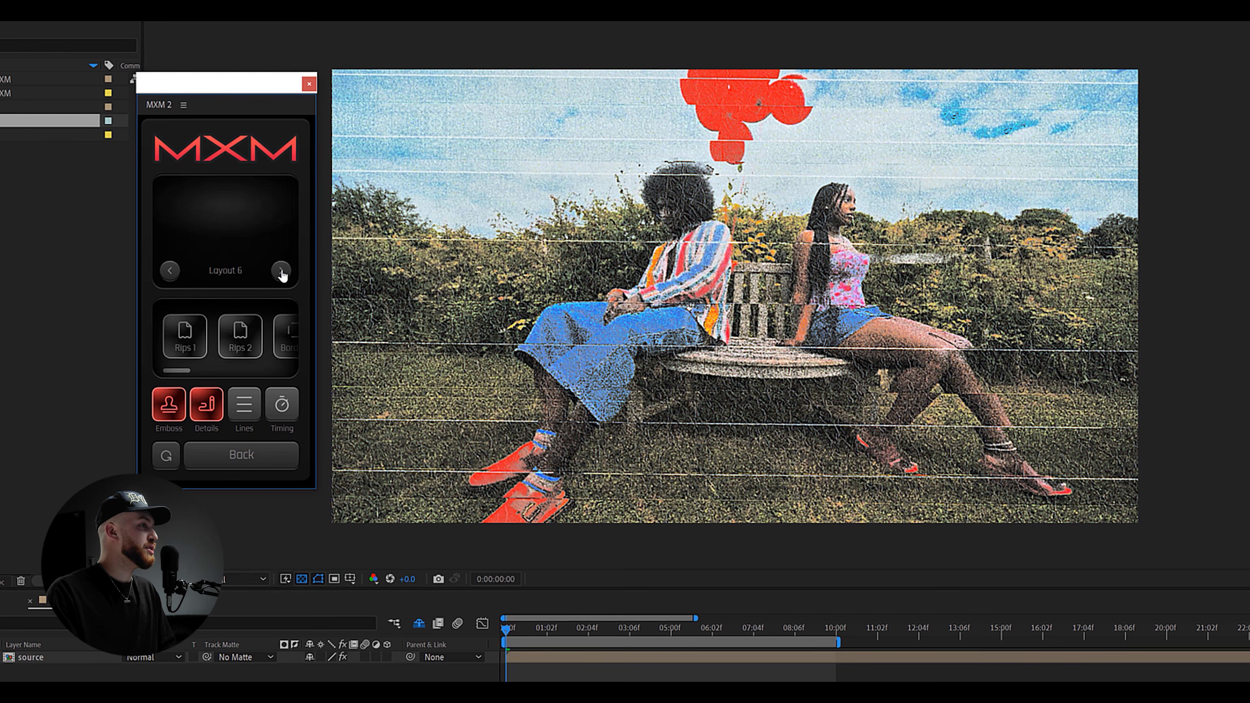
click(281, 271)
click(188, 264)
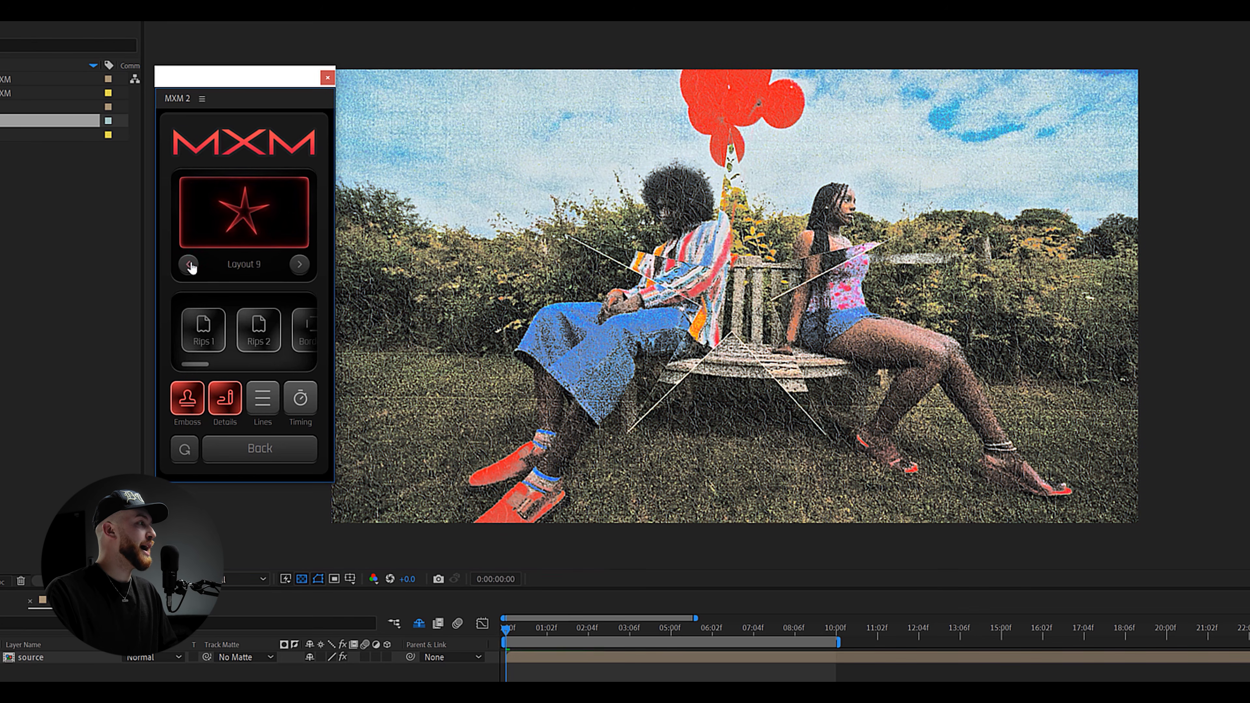
- Try the Rips 1, Rips 2, Border 2, Lego and Mixed 2 cut styles on the image
click(202, 347)
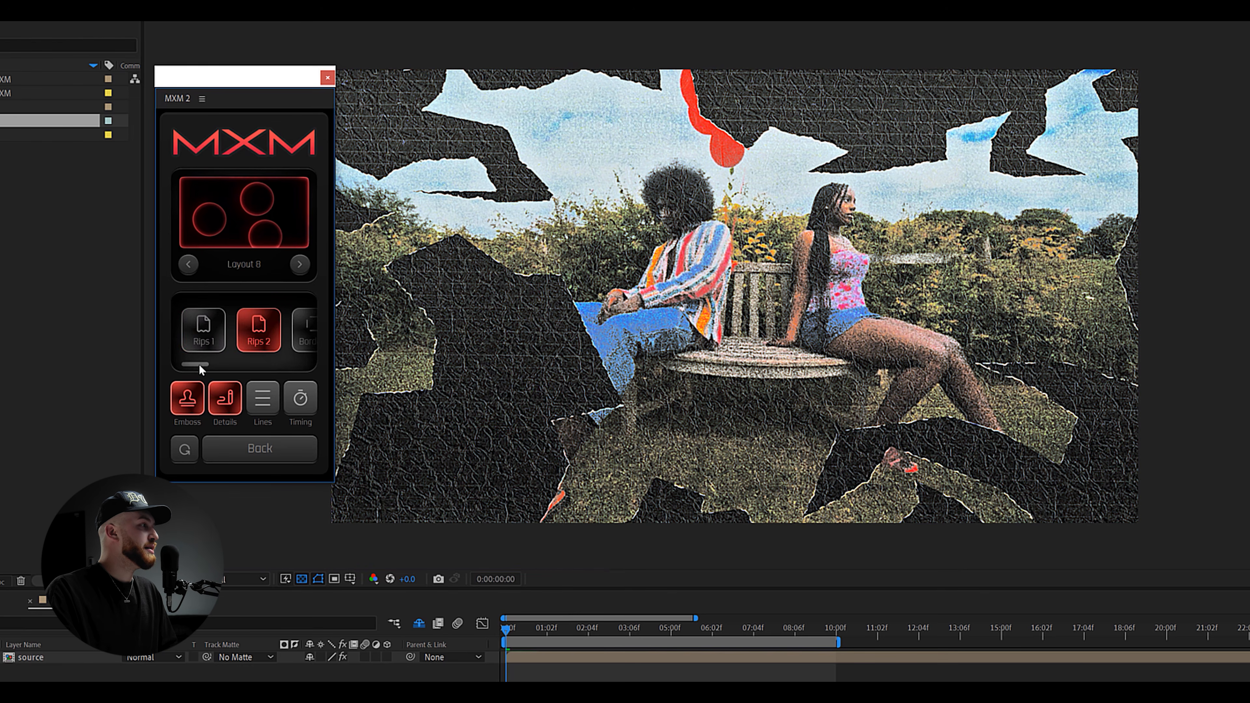
drag(202, 363, 230, 361)
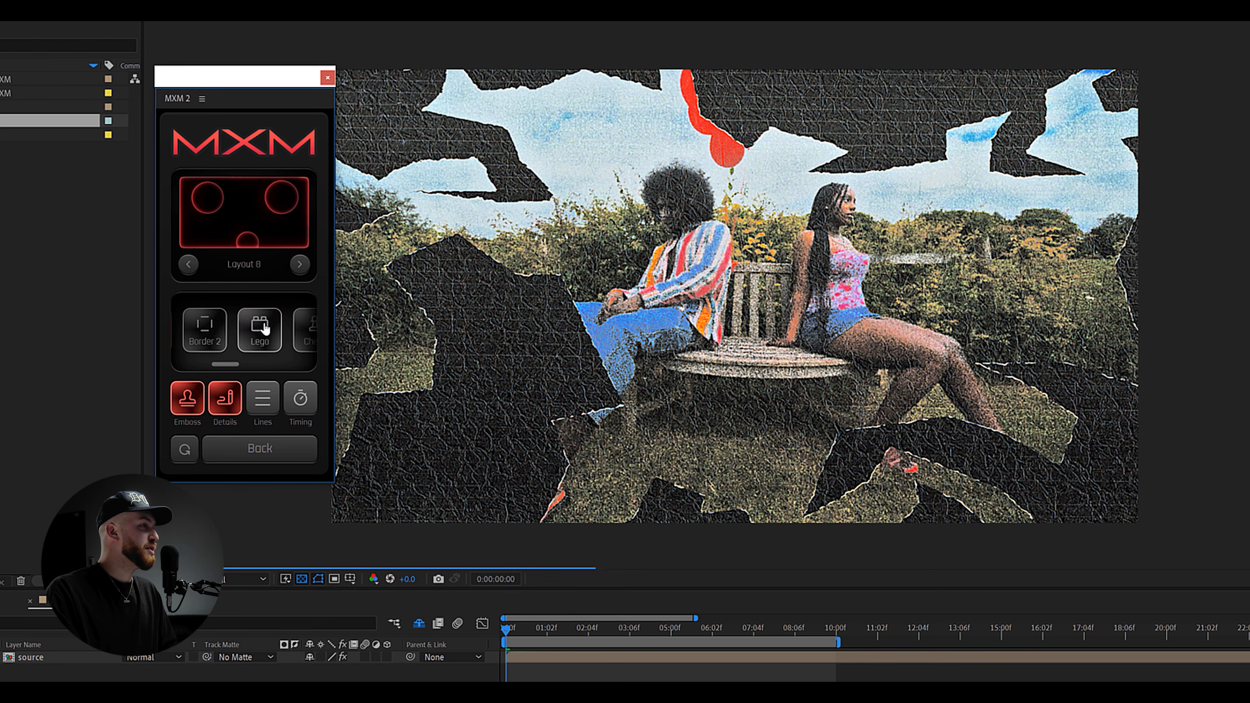
click(209, 339)
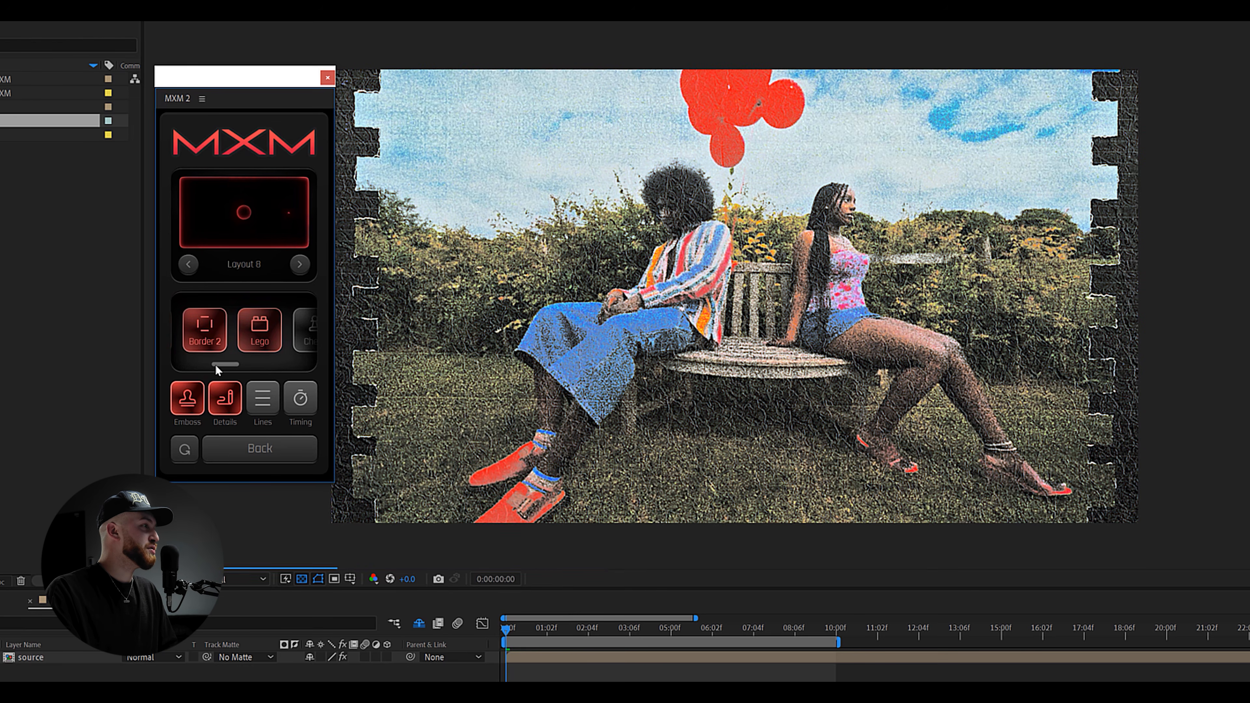
drag(225, 364, 268, 364)
click(264, 341)
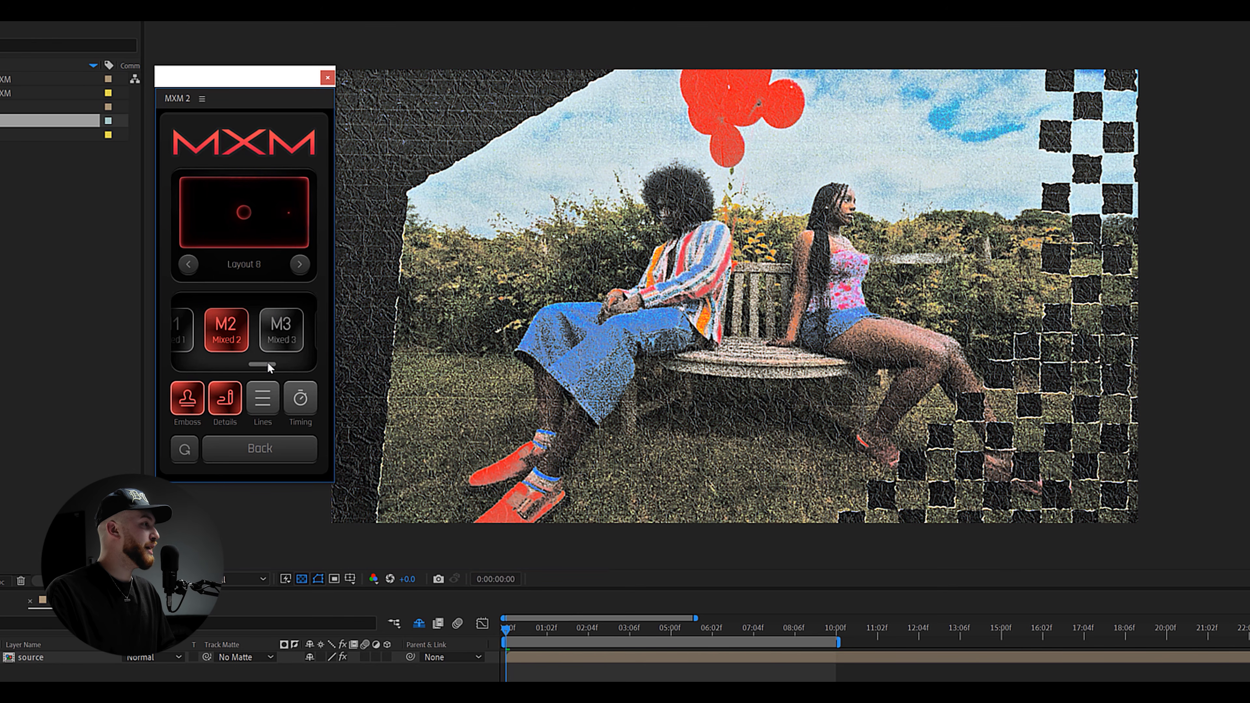
- Try the Circles, Angular, Rips 1 and Rips 2 cut styles, and settle on the zigzag border style
drag(269, 368, 290, 364)
click(303, 344)
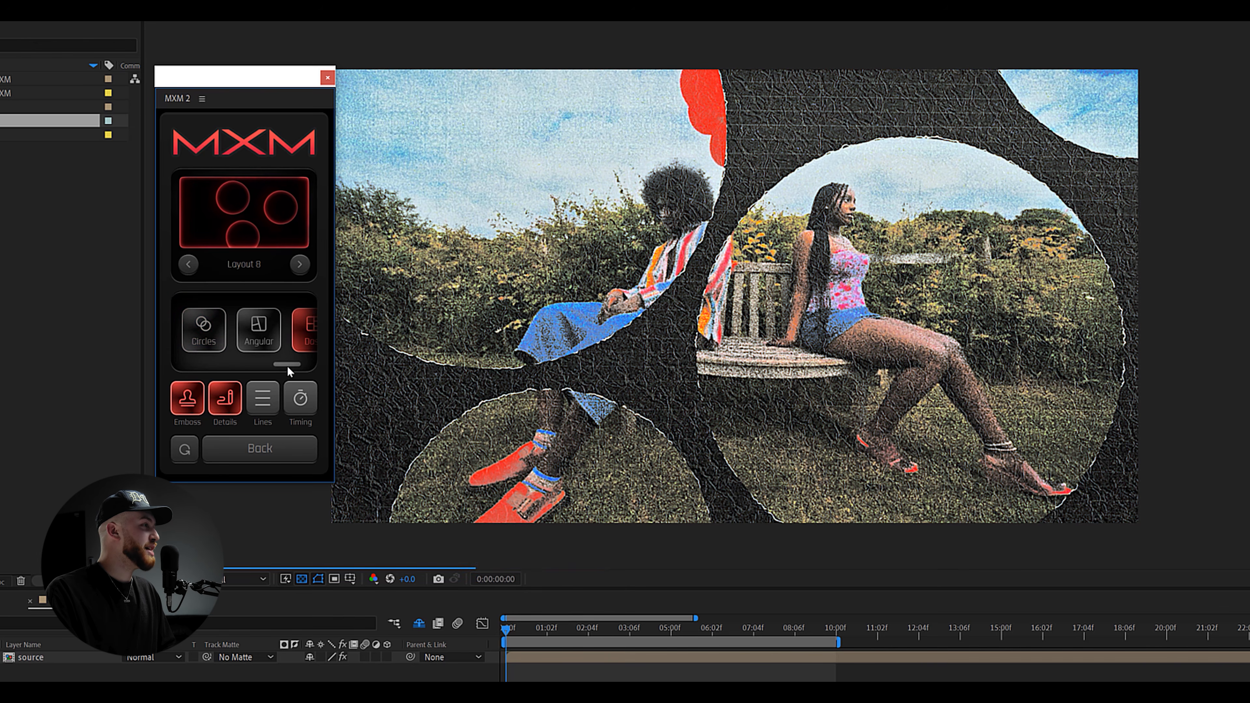
click(257, 328)
drag(287, 364, 197, 364)
click(214, 337)
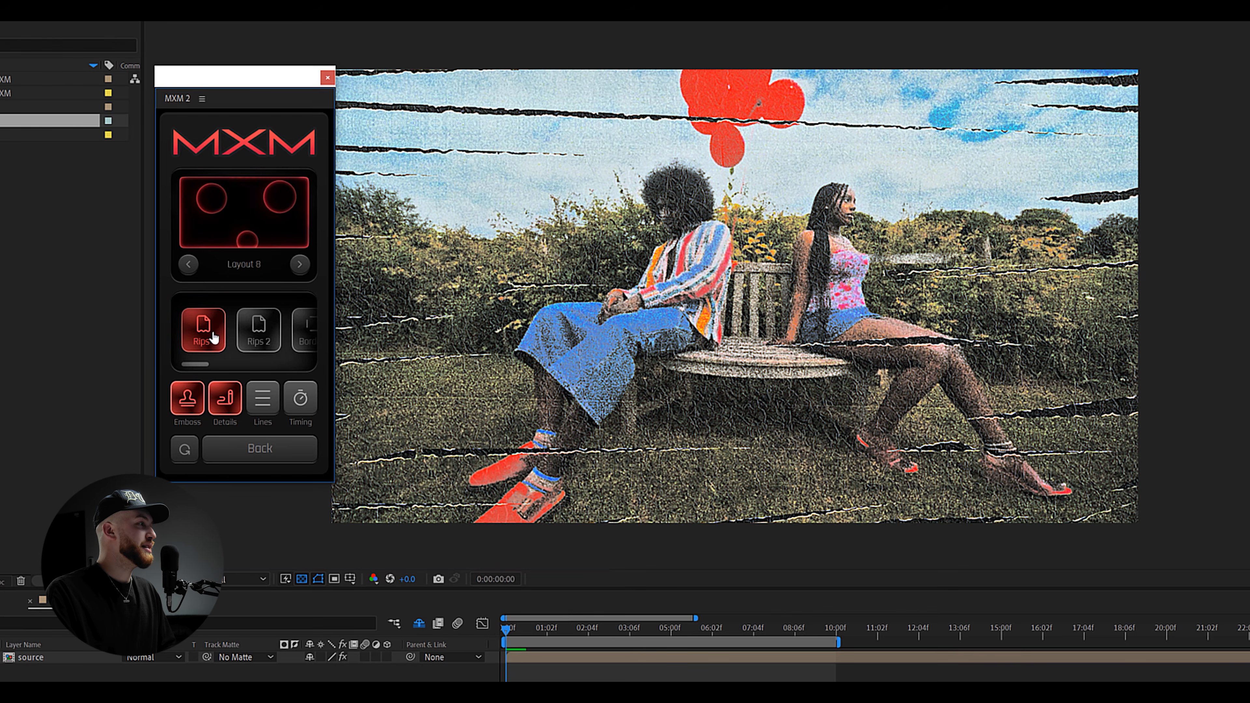
click(258, 329)
drag(197, 364, 196, 363)
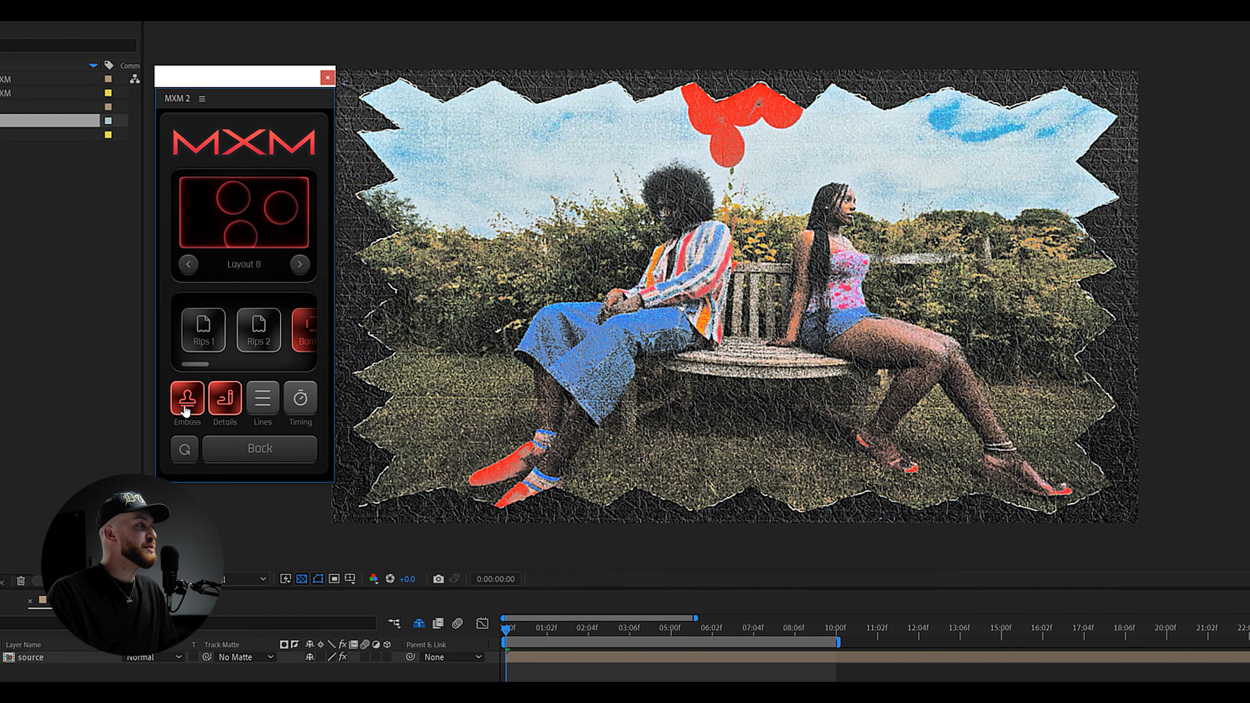
- Switch the cuts to Layout 1 and try the Emboss and Details options, checking their effect up close
click(299, 266)
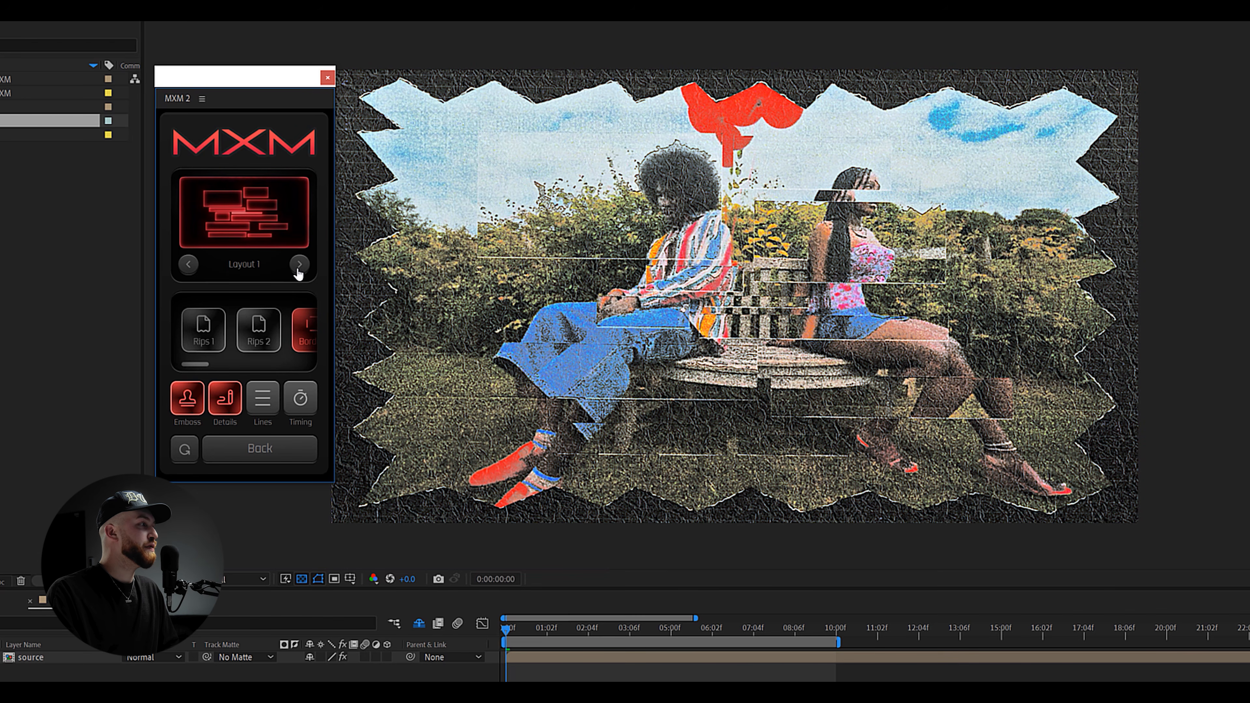
click(188, 400)
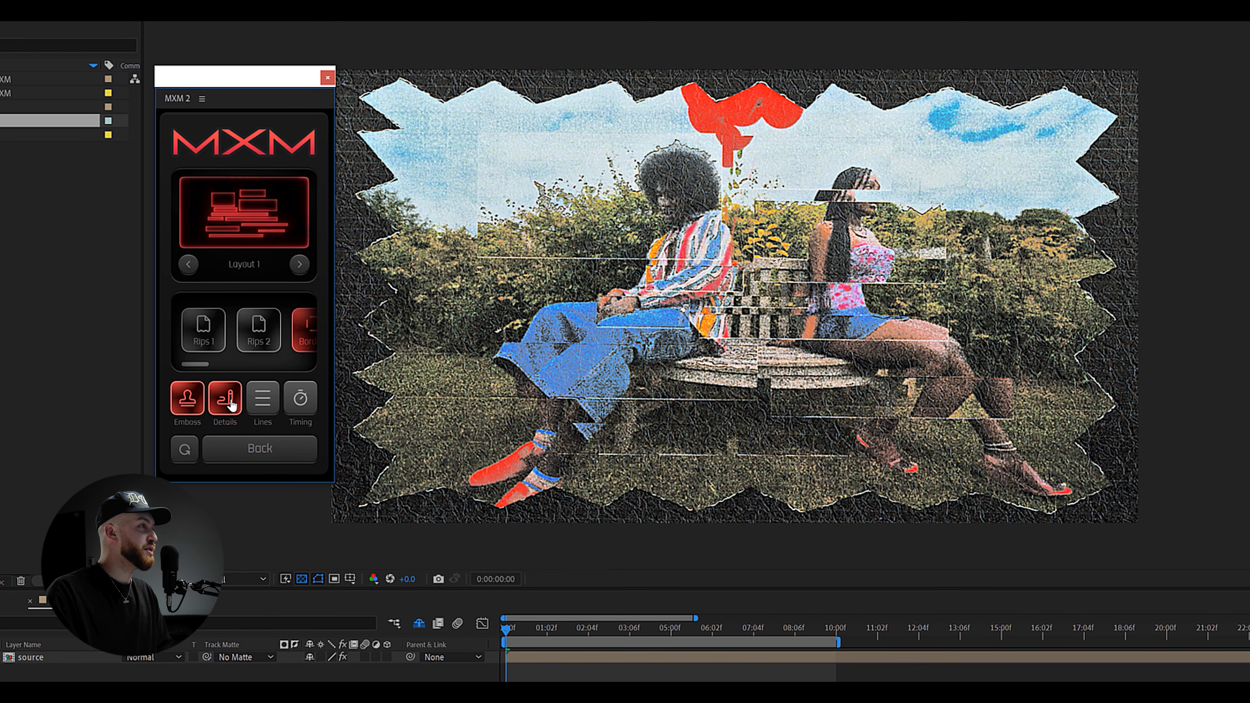
scroll(606, 357, up, 4)
scroll(617, 318, up, 3)
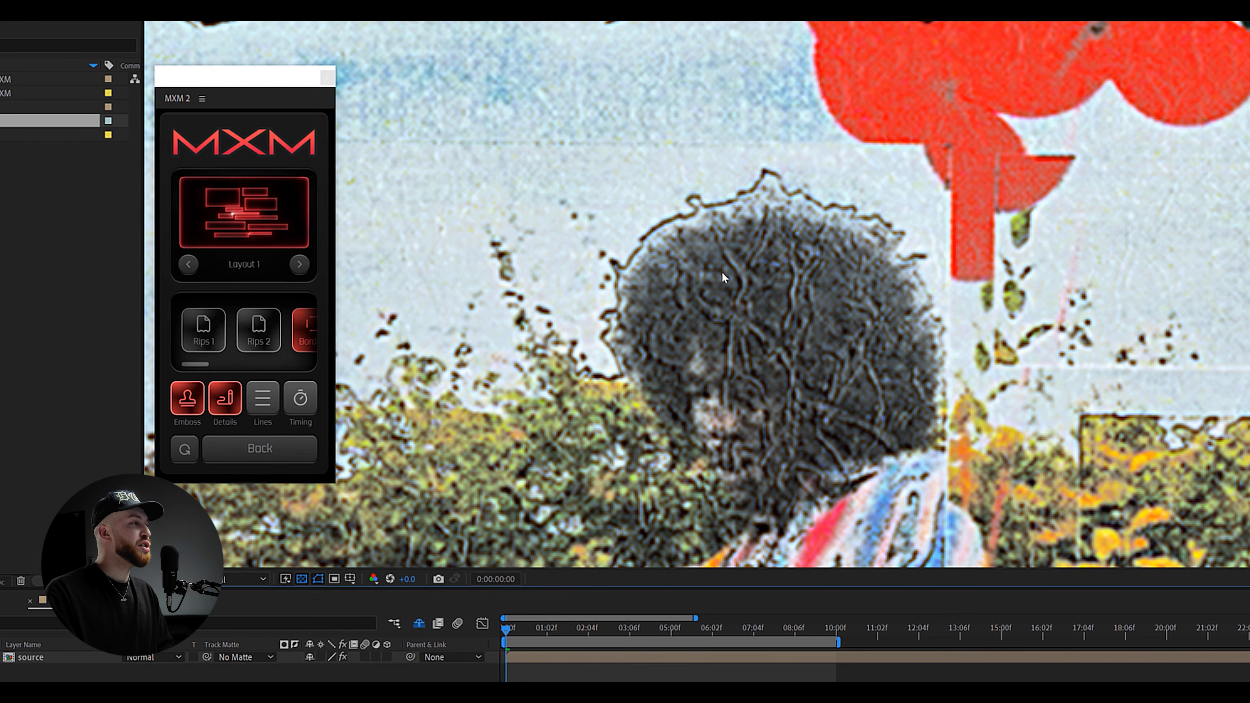
click(225, 398)
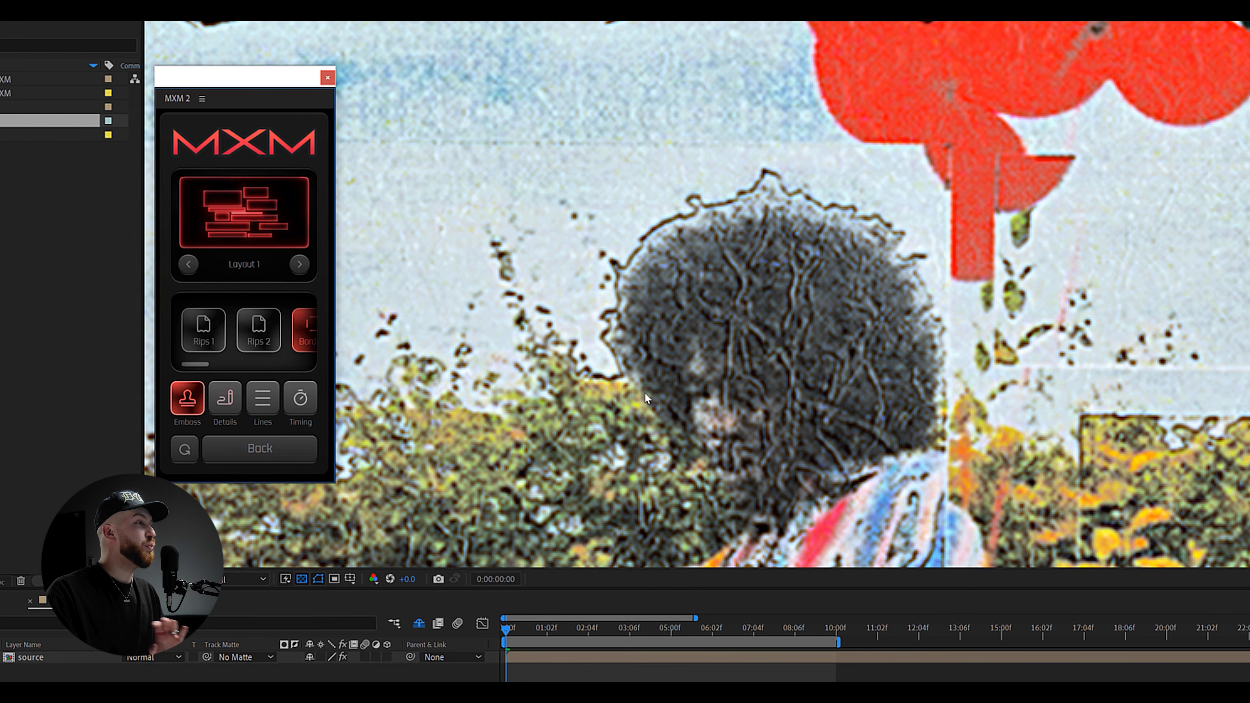
scroll(739, 375, down, 3)
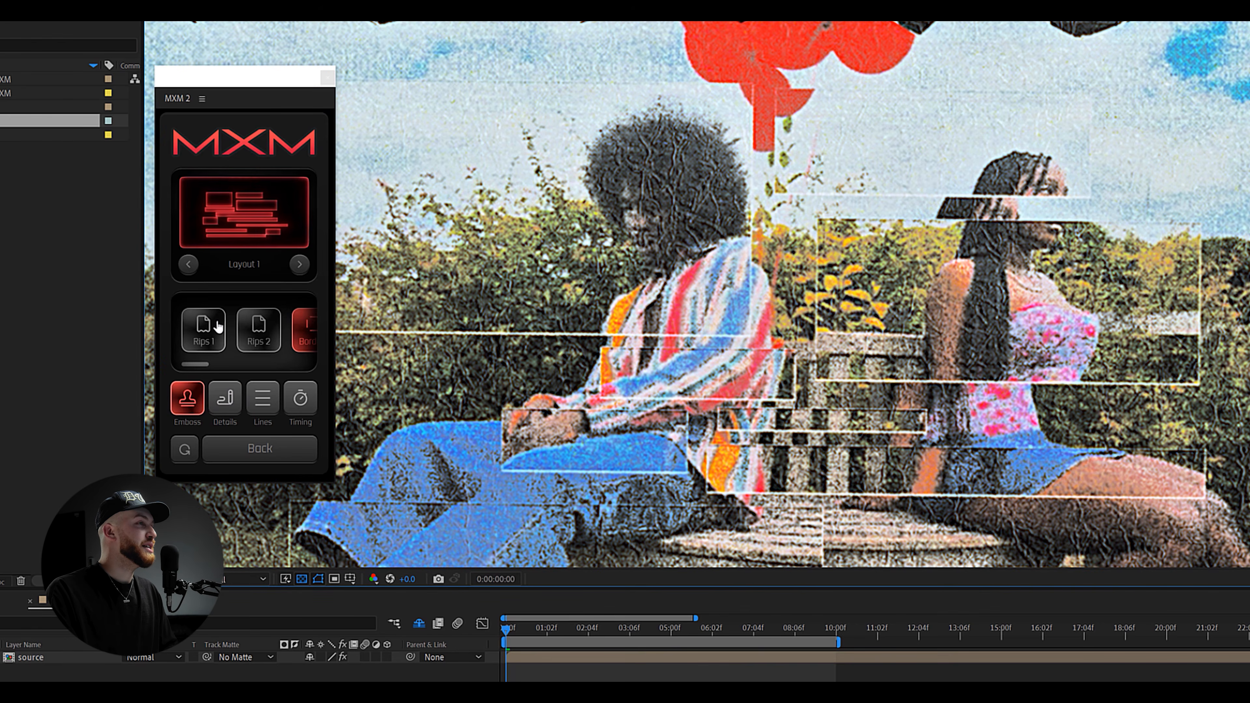
- Turn Details on and compare the cuts with it off and on, around the woman and on the whole image
click(225, 398)
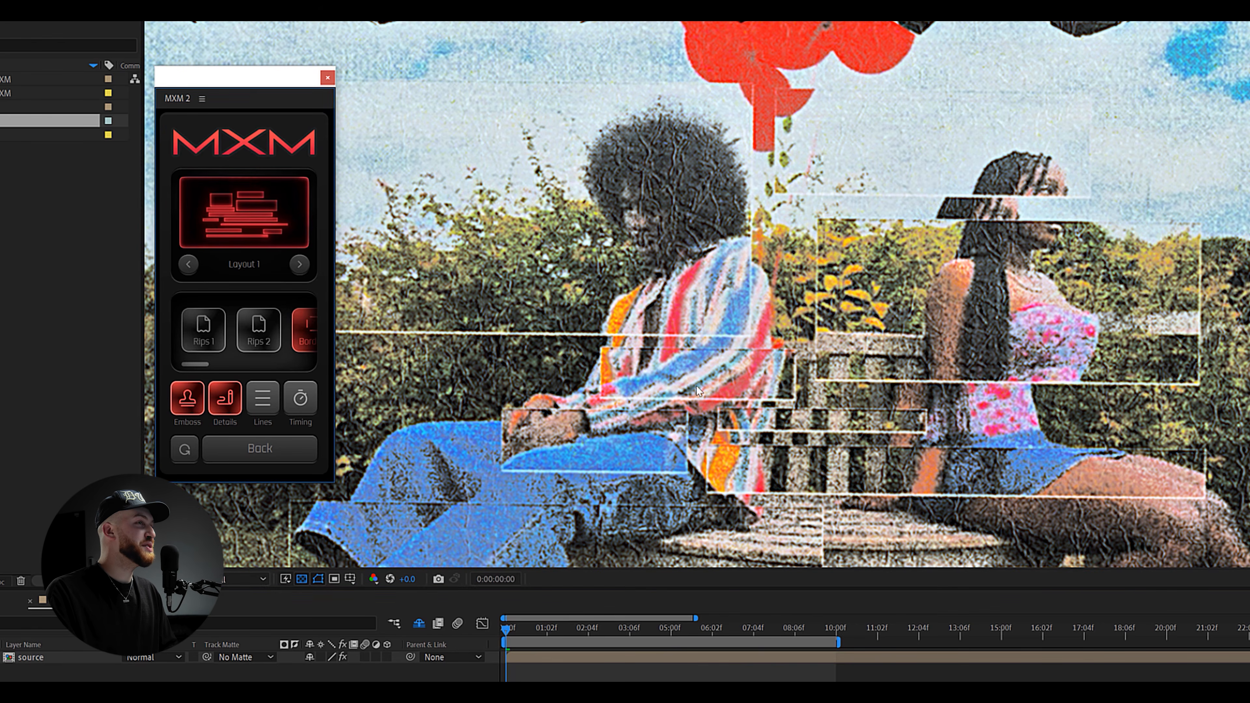
drag(692, 384, 671, 370)
scroll(953, 344, up, 4)
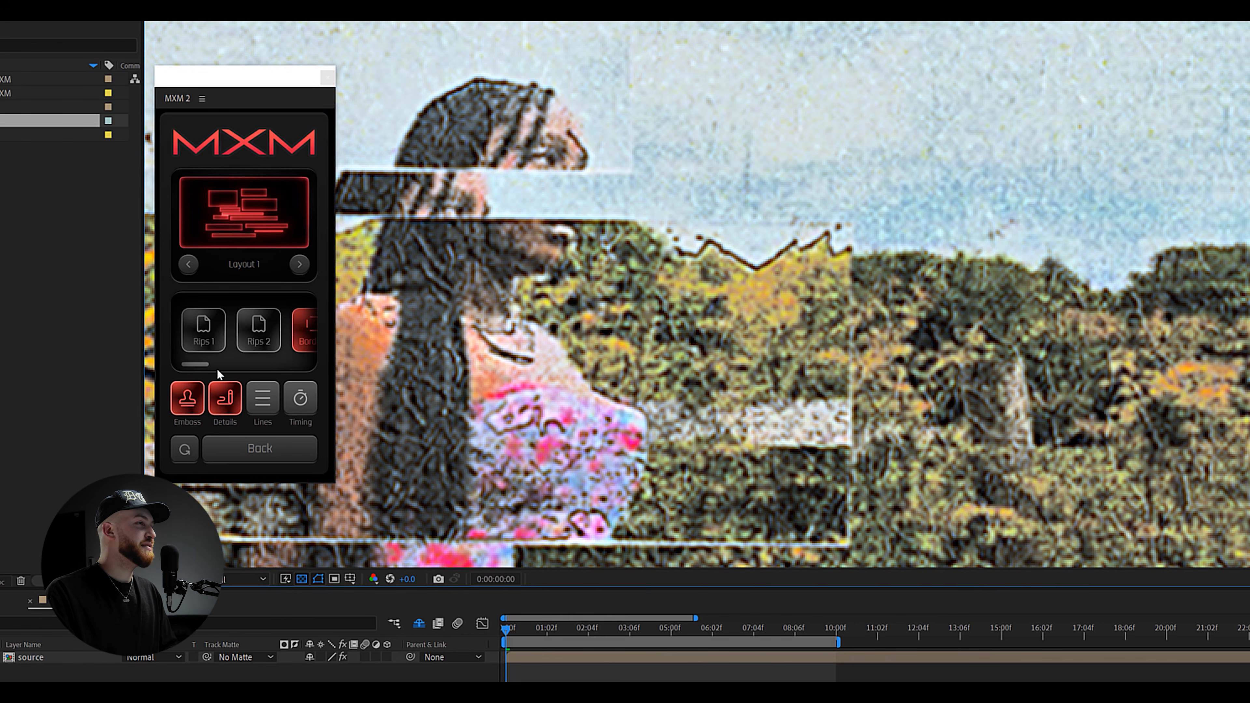
click(224, 408)
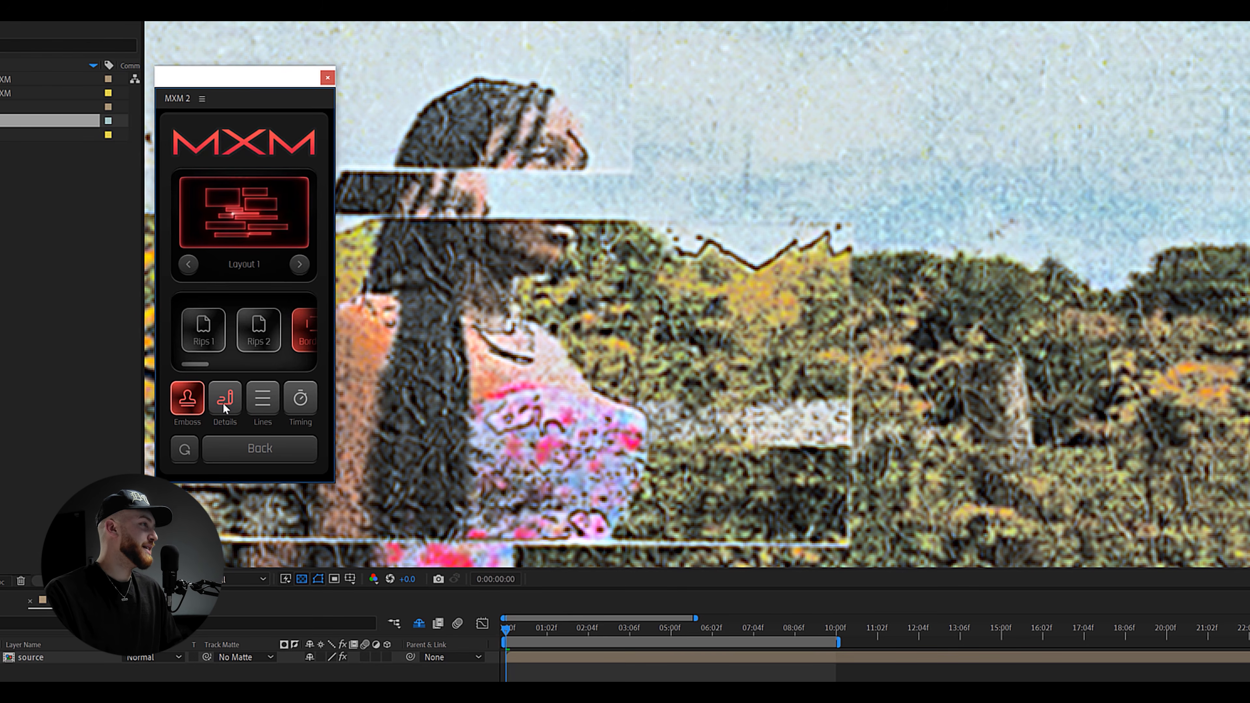
scroll(568, 353, down, 5)
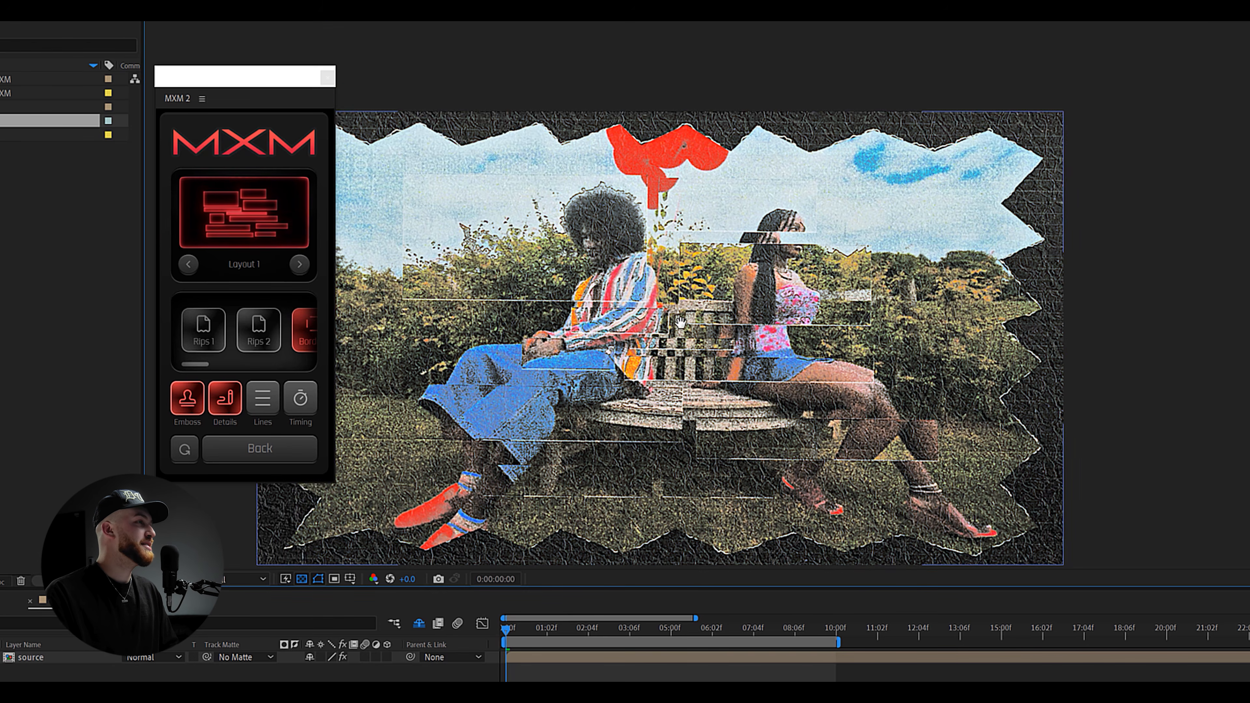
drag(681, 322, 716, 320)
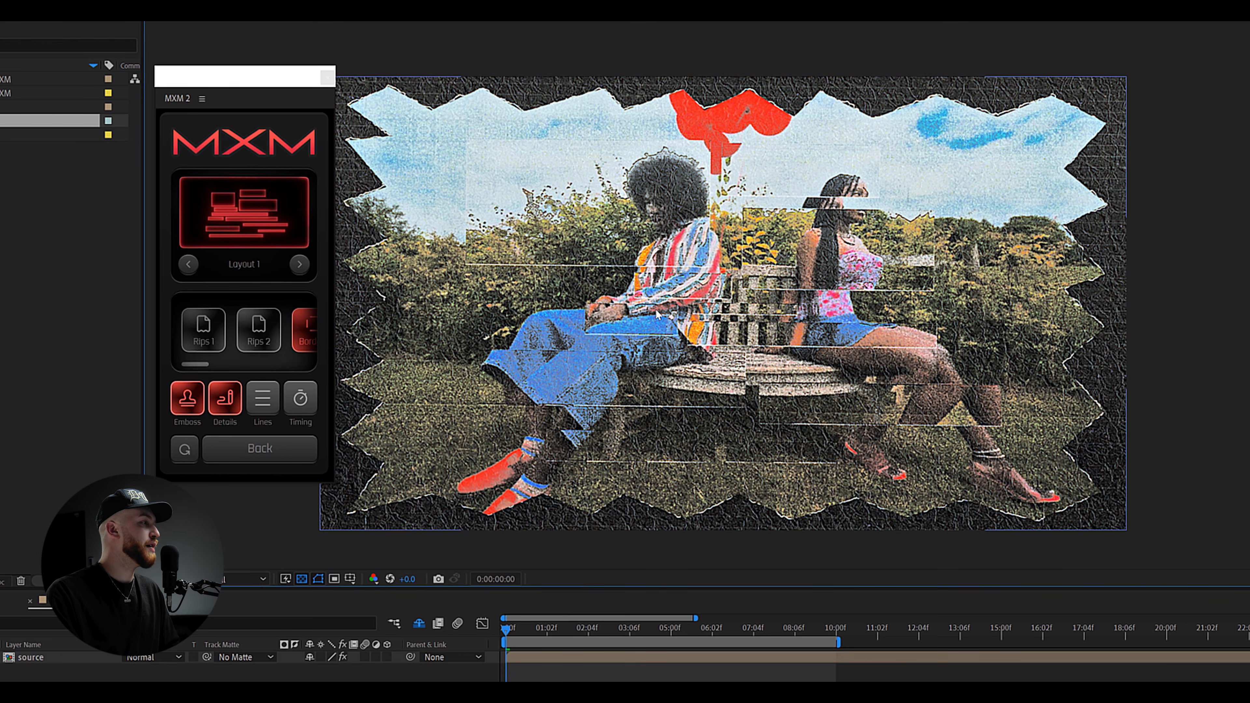
- Turn on the Lines option to check its effect, turn it off again, and try the Timing option
click(262, 398)
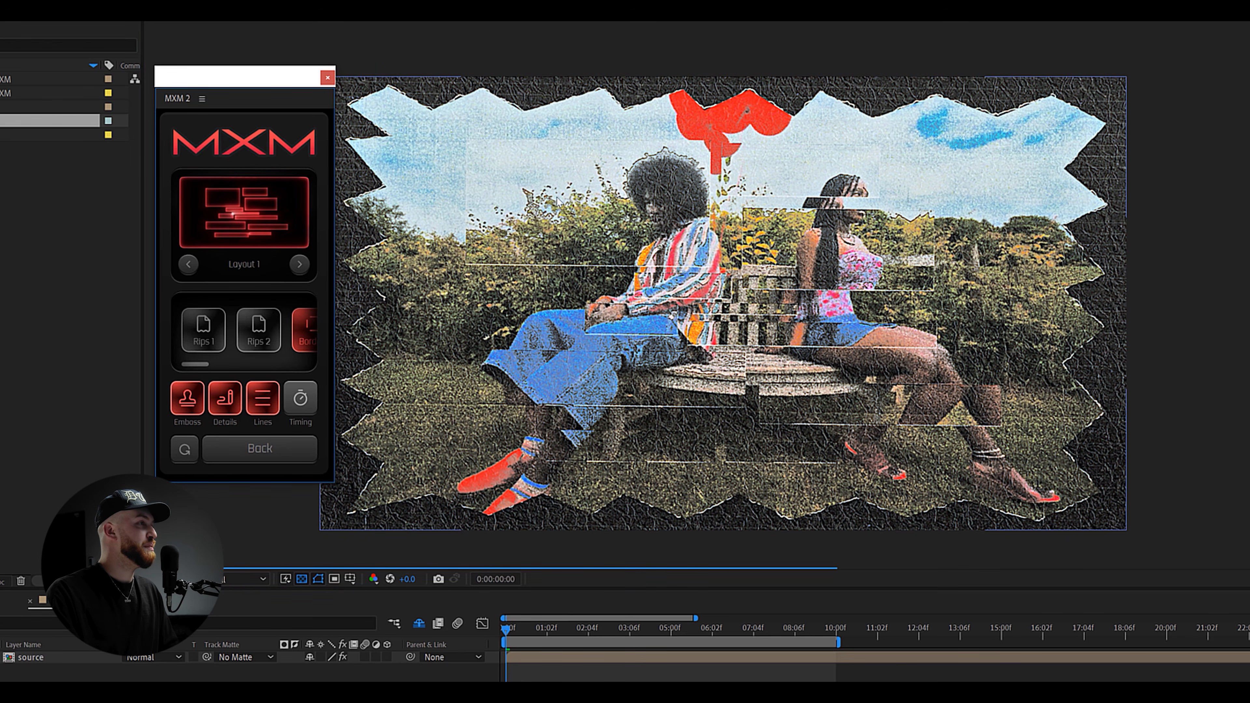
scroll(519, 197, up, 3)
scroll(590, 241, down, 3)
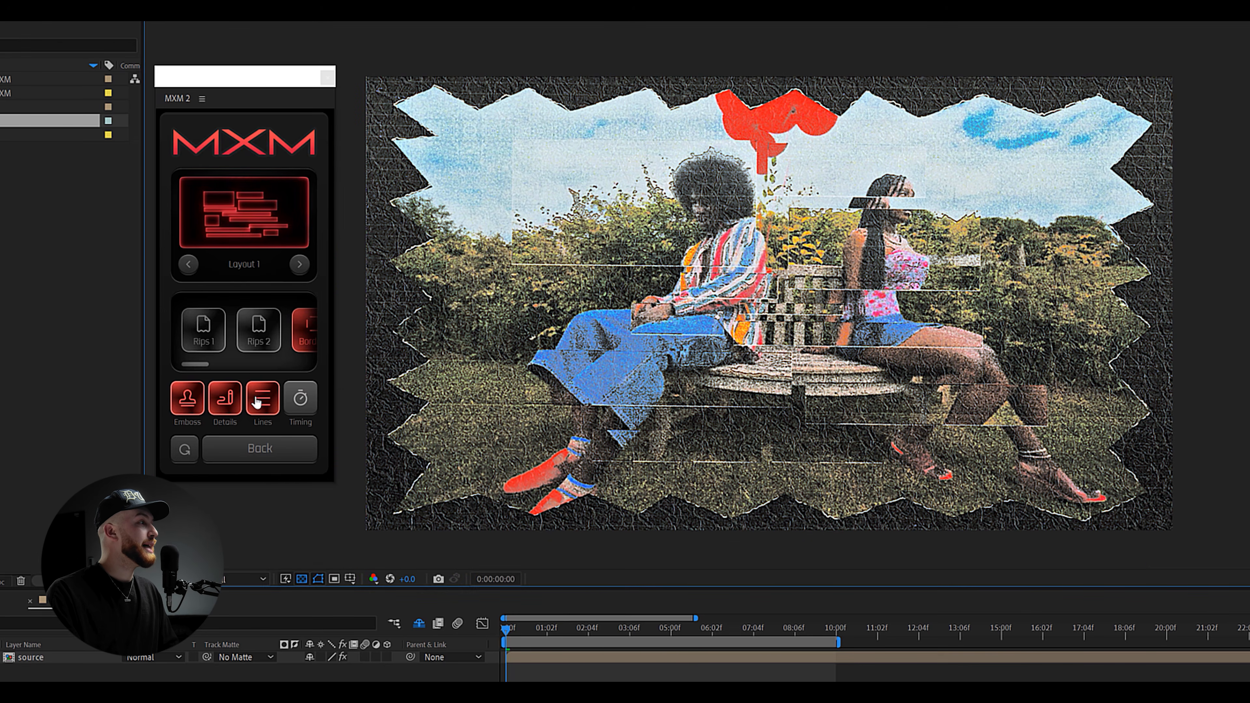
click(262, 398)
click(300, 399)
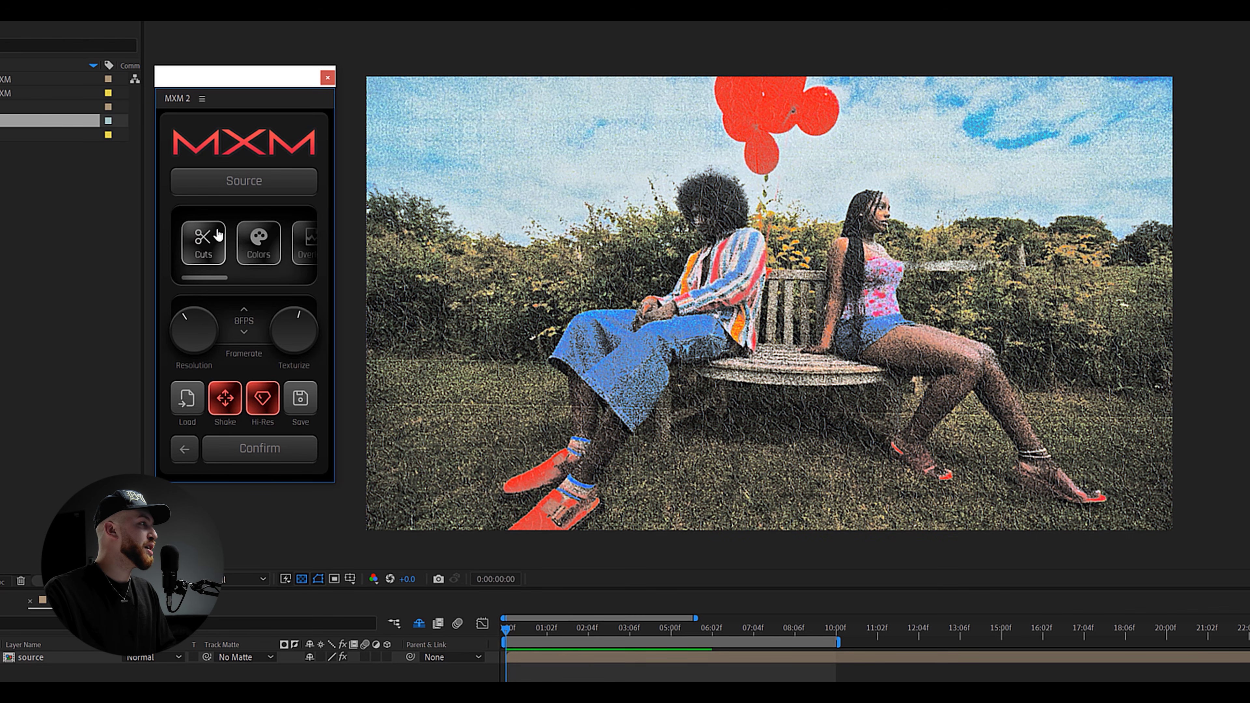
- Add the Colors effect with the Monochrome preset and raise its opacity to 100
click(270, 252)
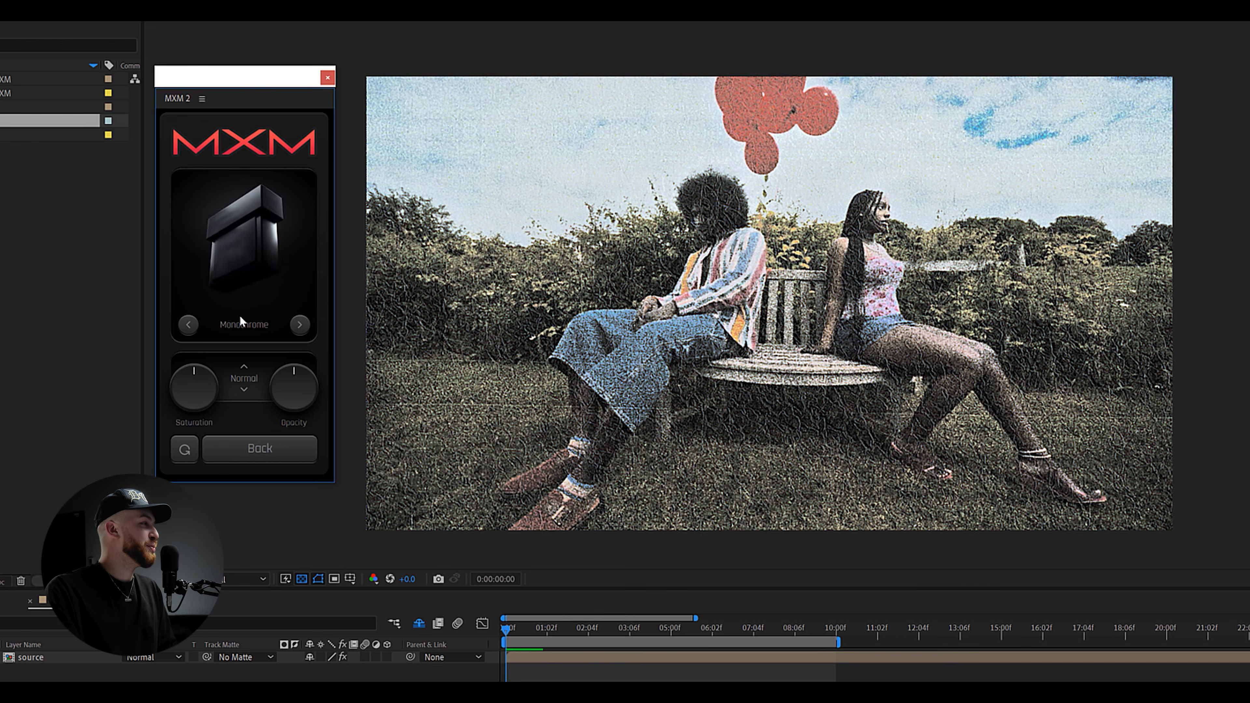
mouse_move(291, 402)
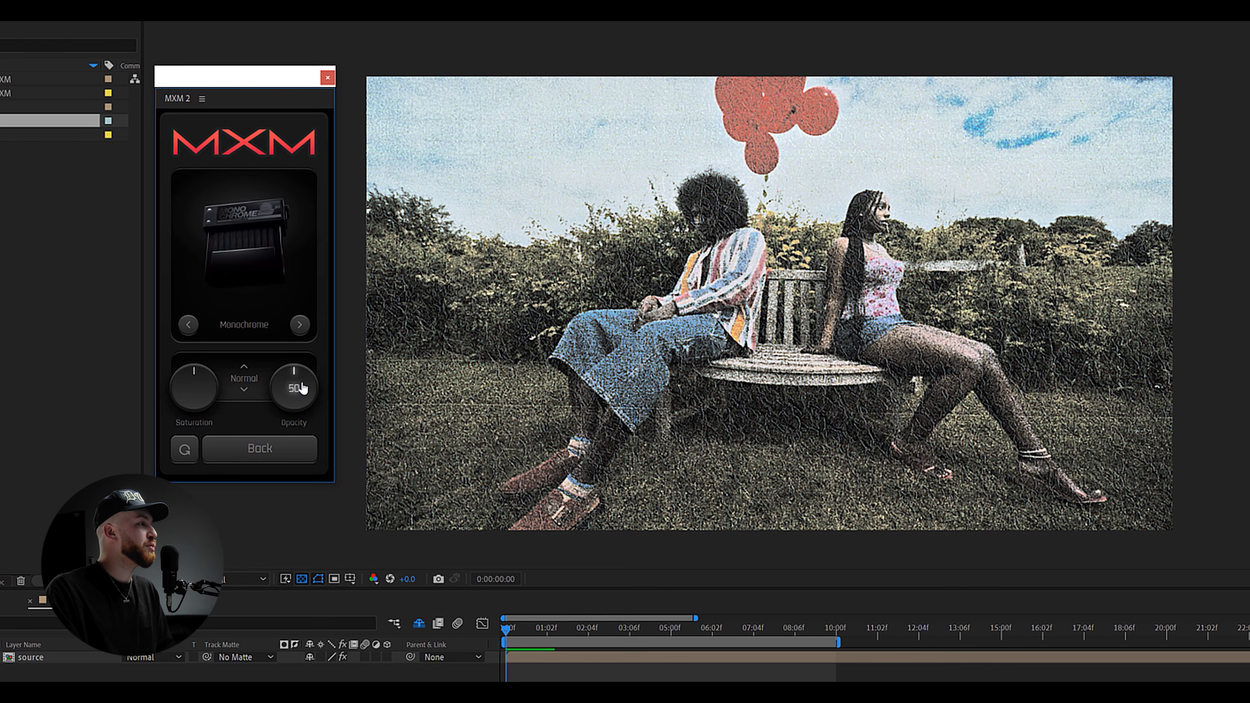
drag(299, 383, 314, 403)
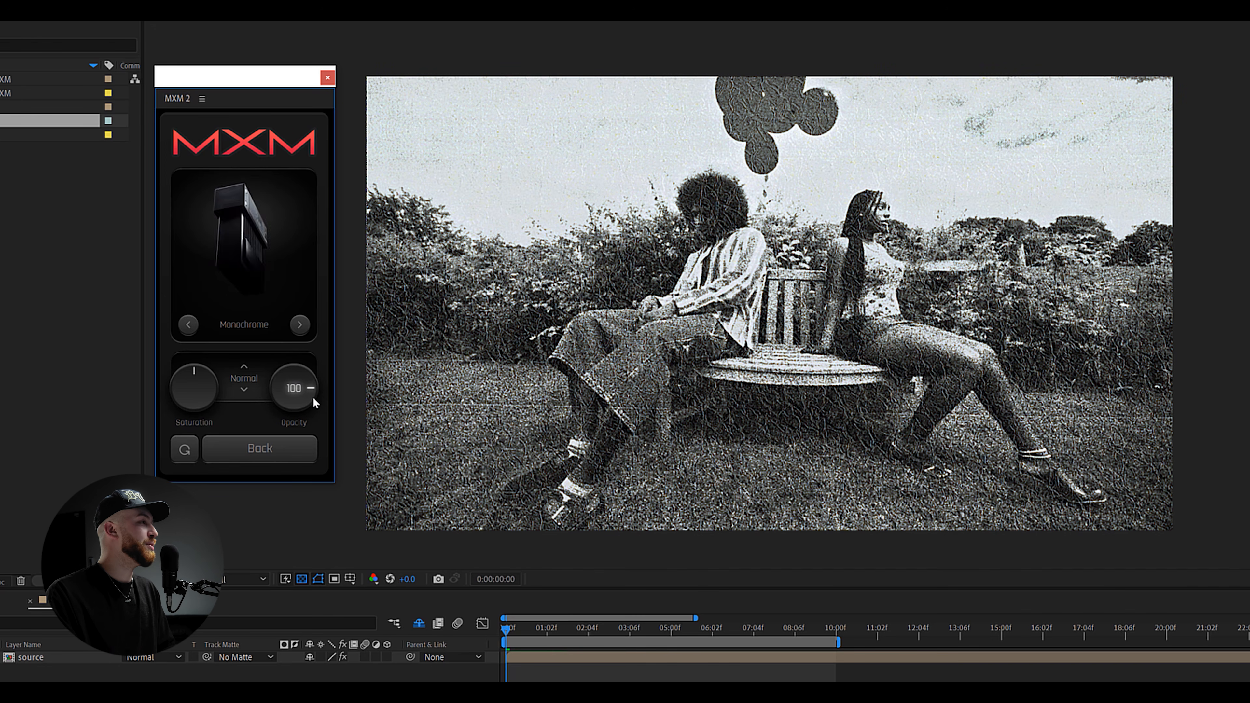
- Try the Sunfade color preset, compare it with the effect off and on, and set its saturation to 75 and opacity to 35
click(299, 324)
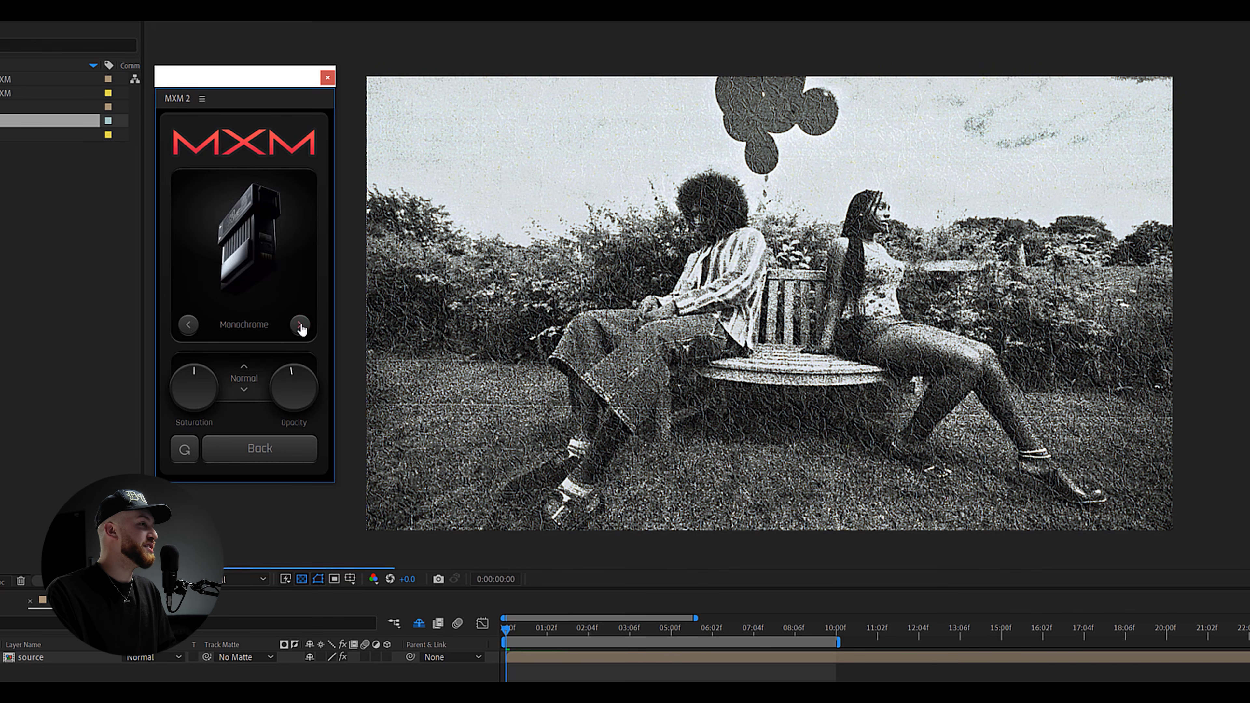
drag(303, 376, 286, 372)
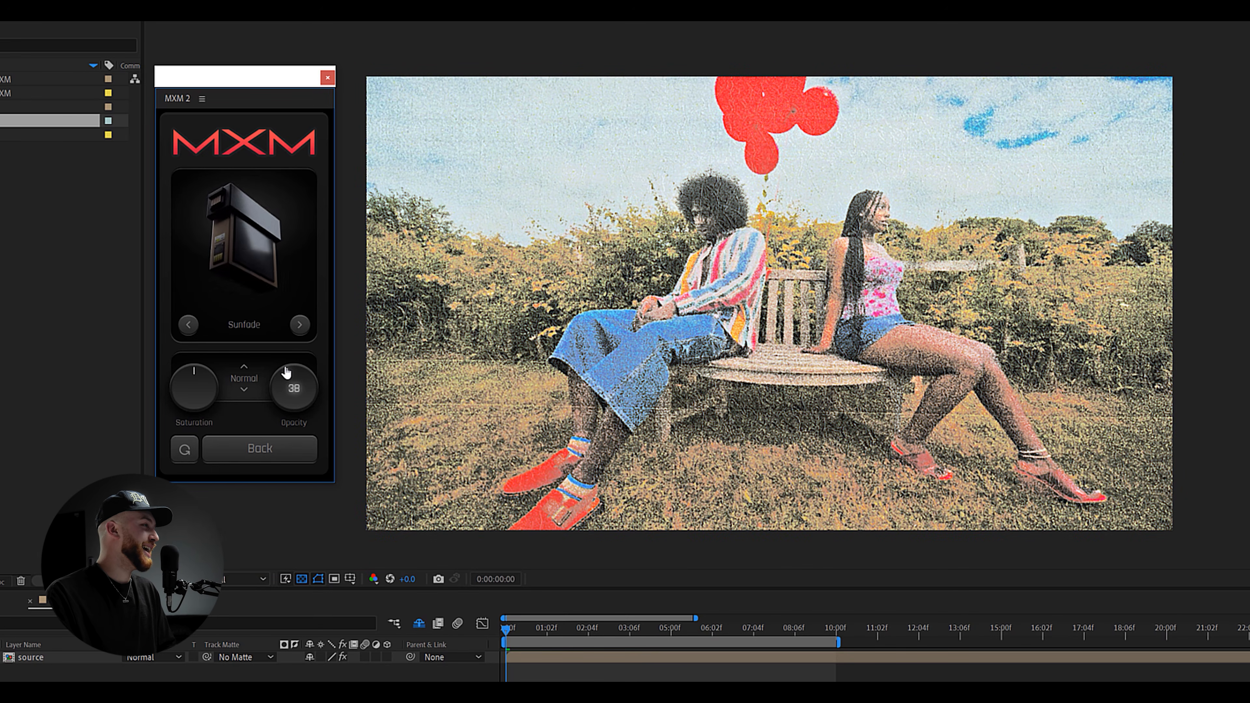
click(251, 147)
click(251, 146)
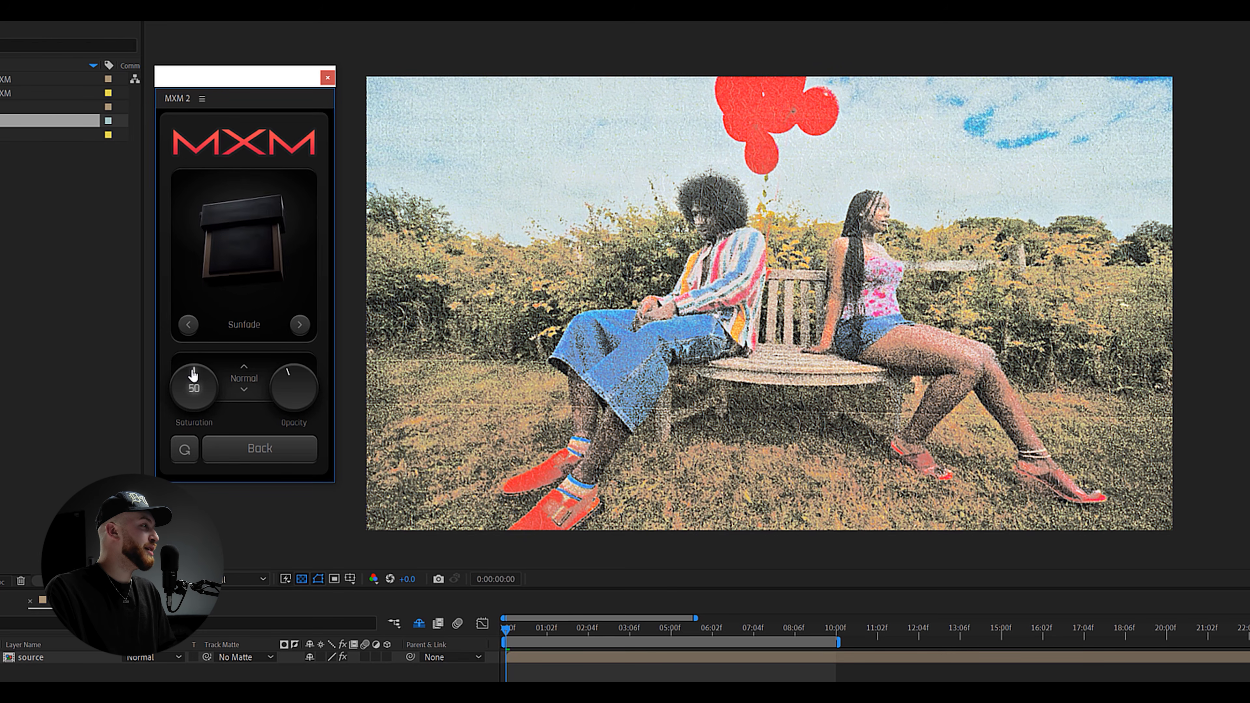
drag(297, 376, 296, 373)
drag(184, 377, 207, 384)
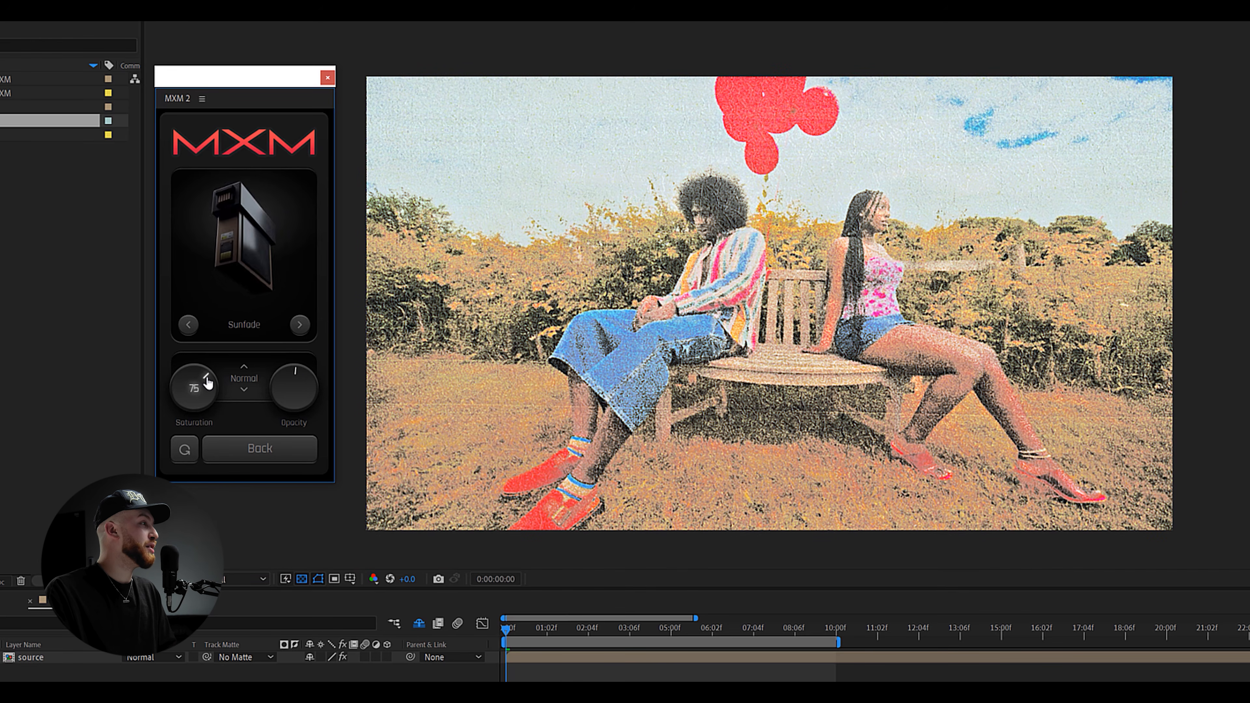
drag(294, 381, 288, 386)
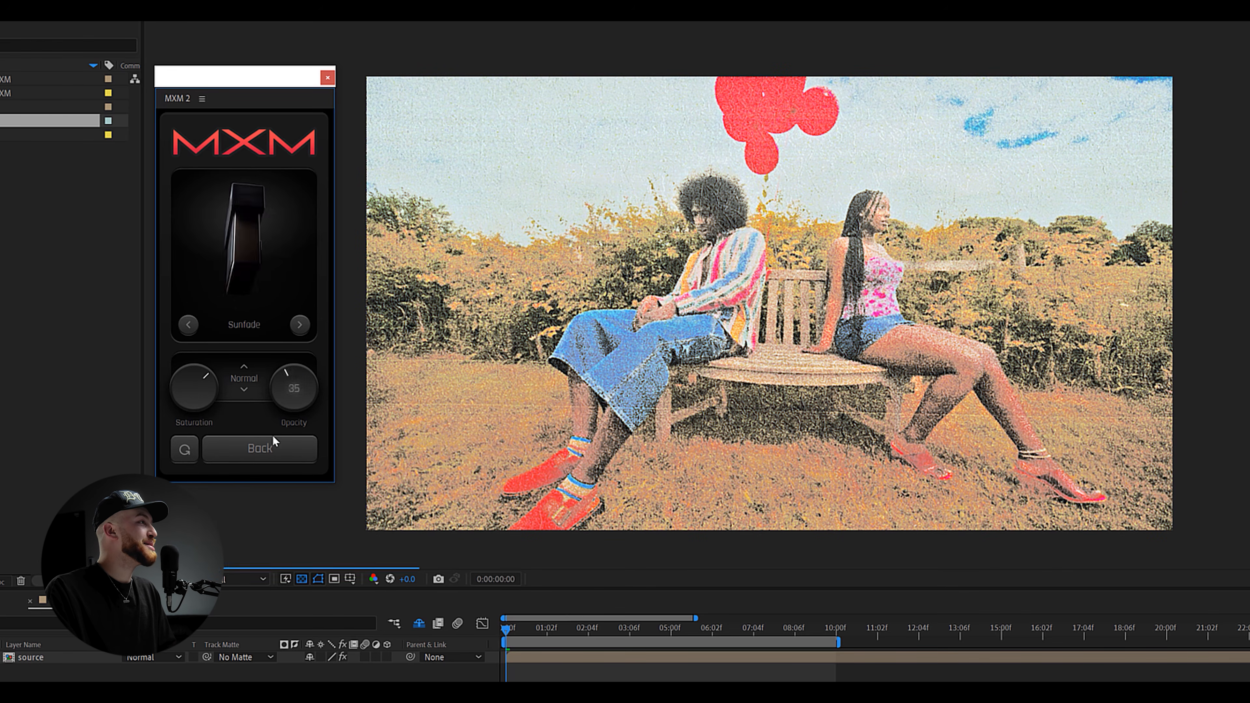
- Check the saturation in the Paper top layer's texture settings and return to the color presets
click(265, 449)
click(299, 344)
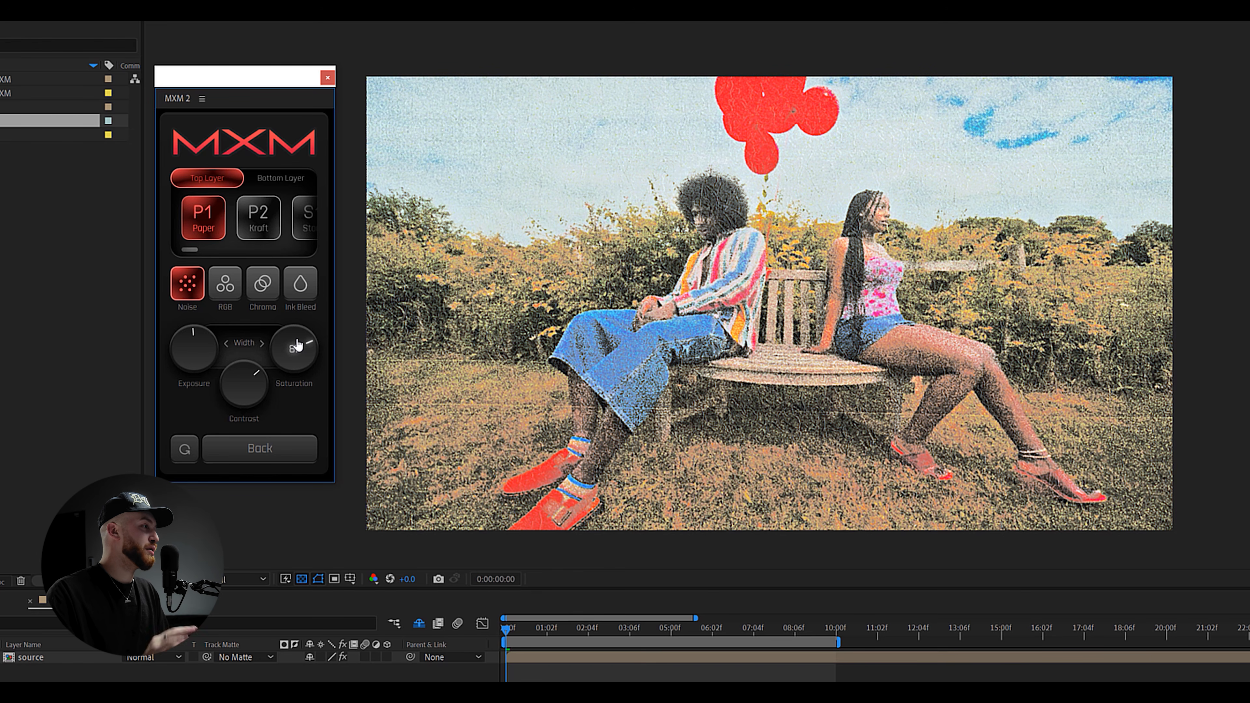
click(246, 449)
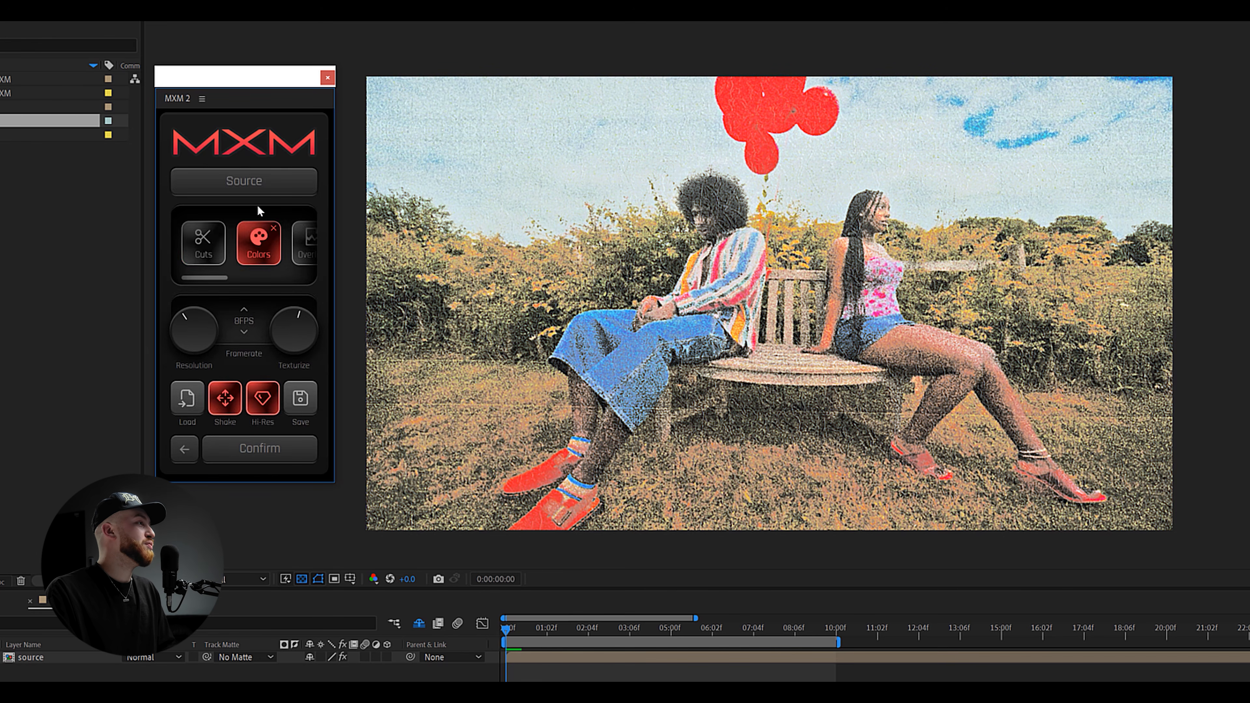
click(258, 247)
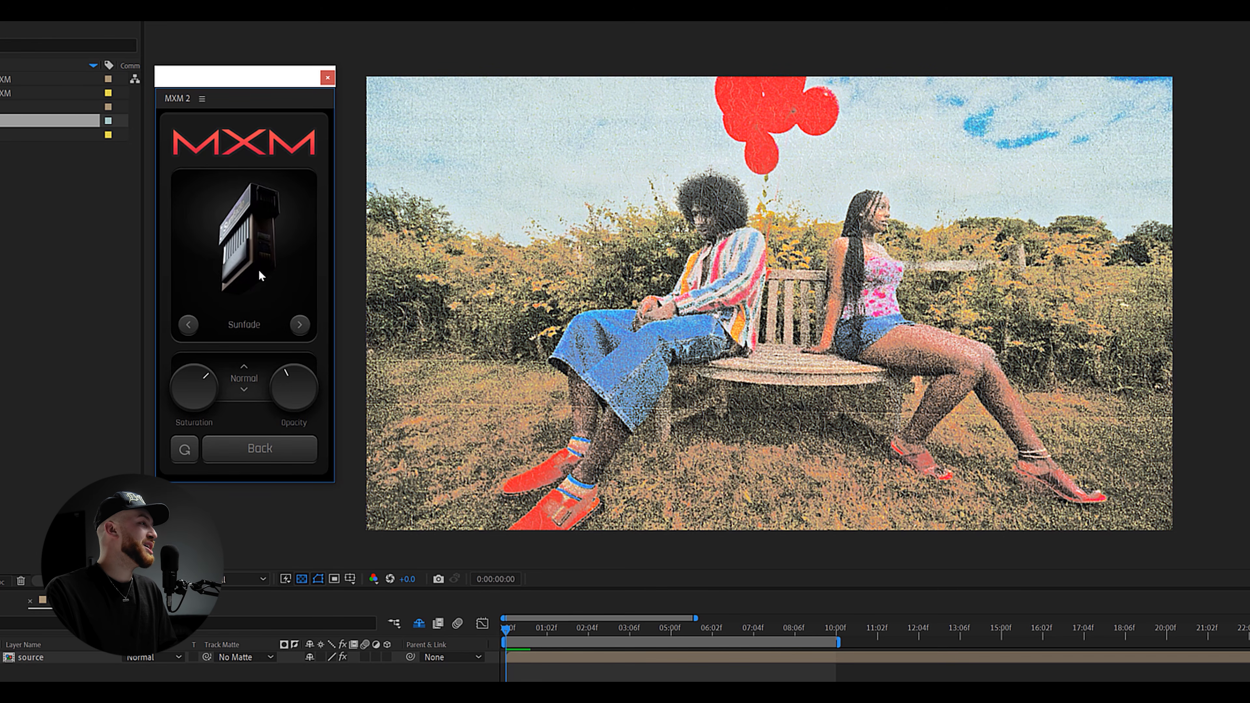
- Try the Hue blend mode on the Sunfade preset and return the blending to Normal
click(243, 370)
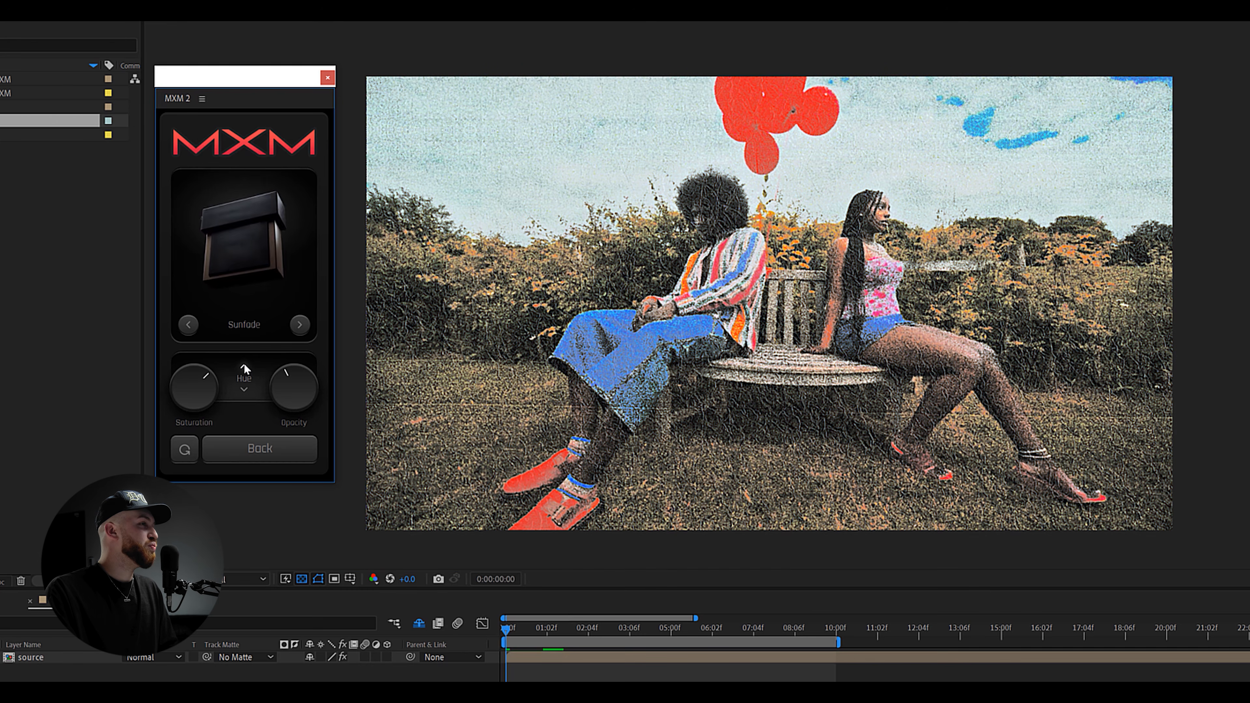
click(243, 375)
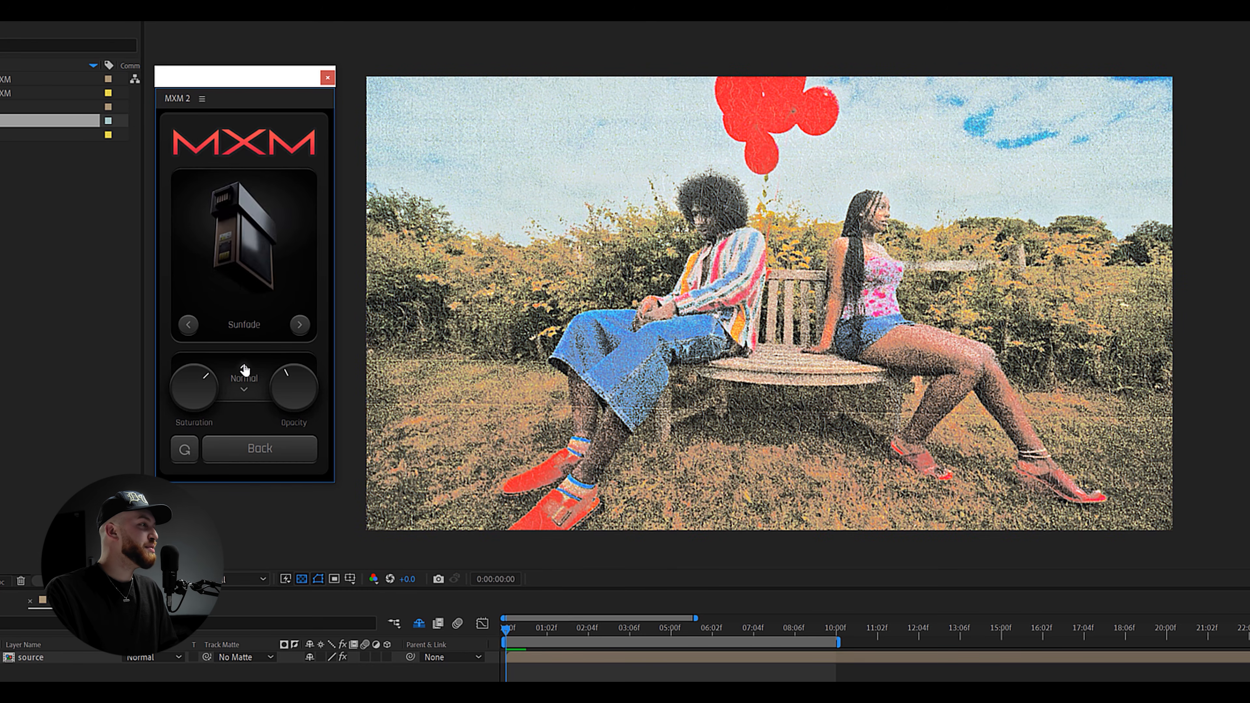
click(243, 366)
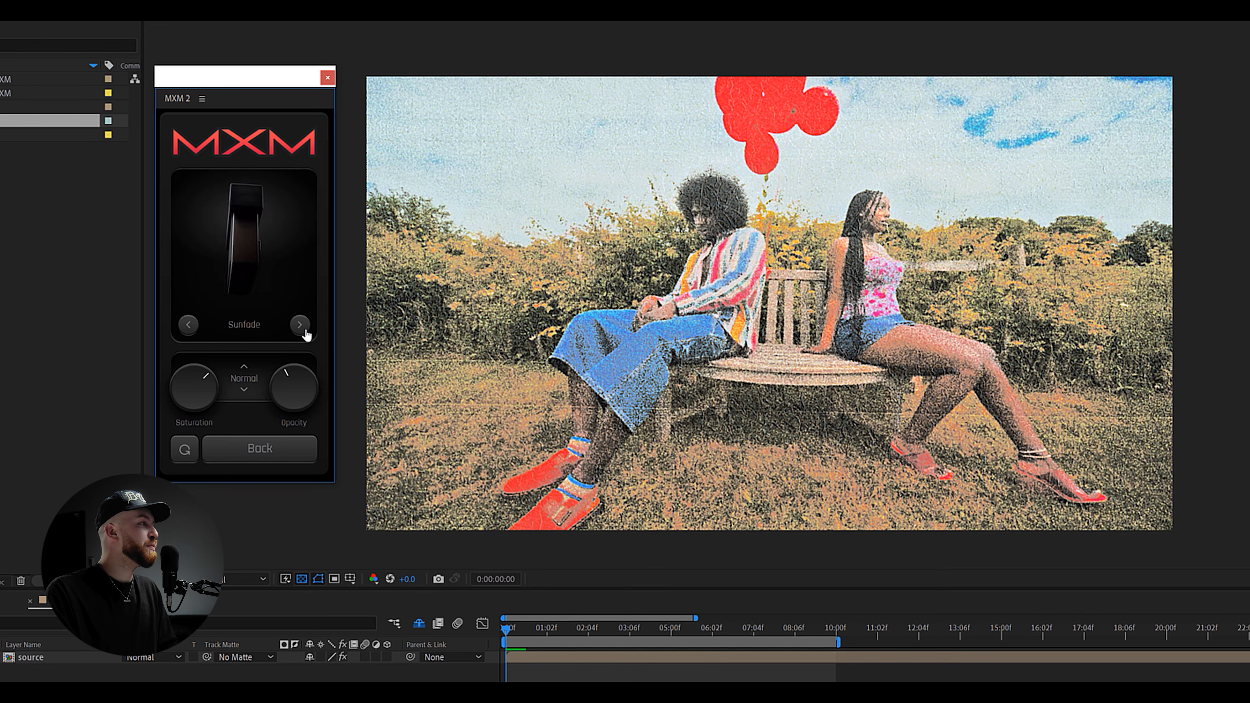
- Try the Pastel and Pink Wash color presets, testing Pink Wash with the Hue and Saturation blend modes
click(301, 327)
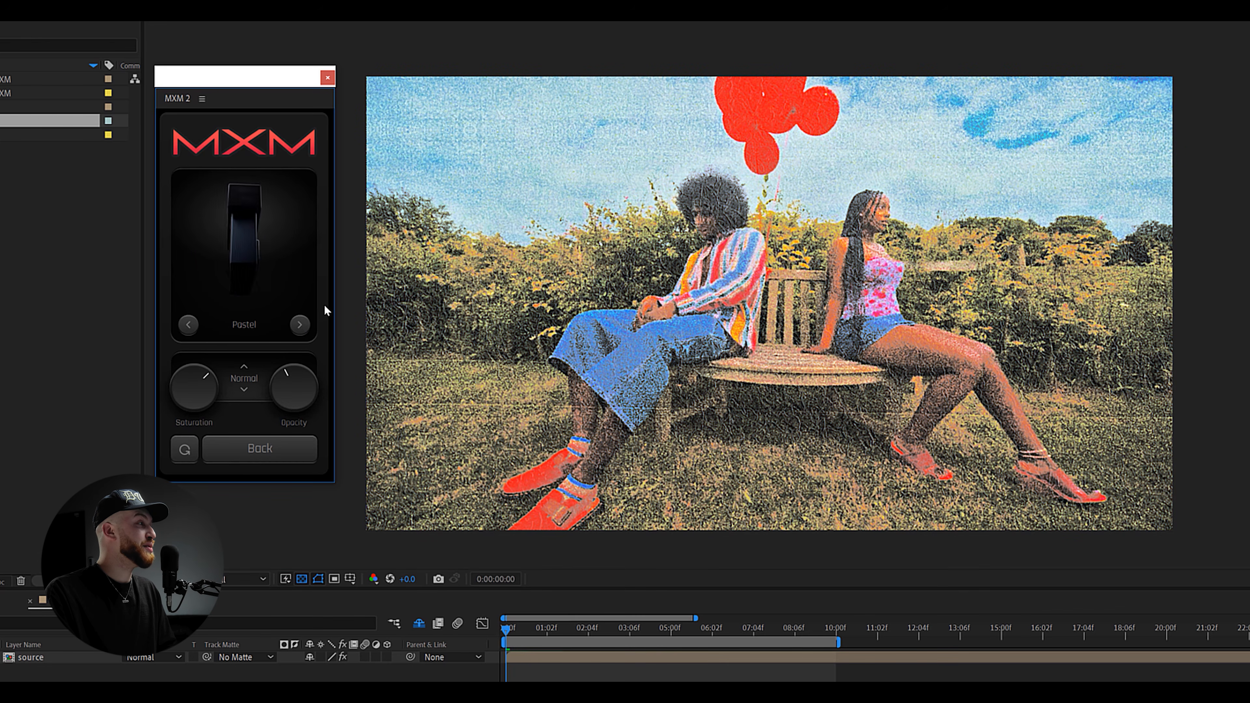
mouse_move(203, 376)
click(299, 326)
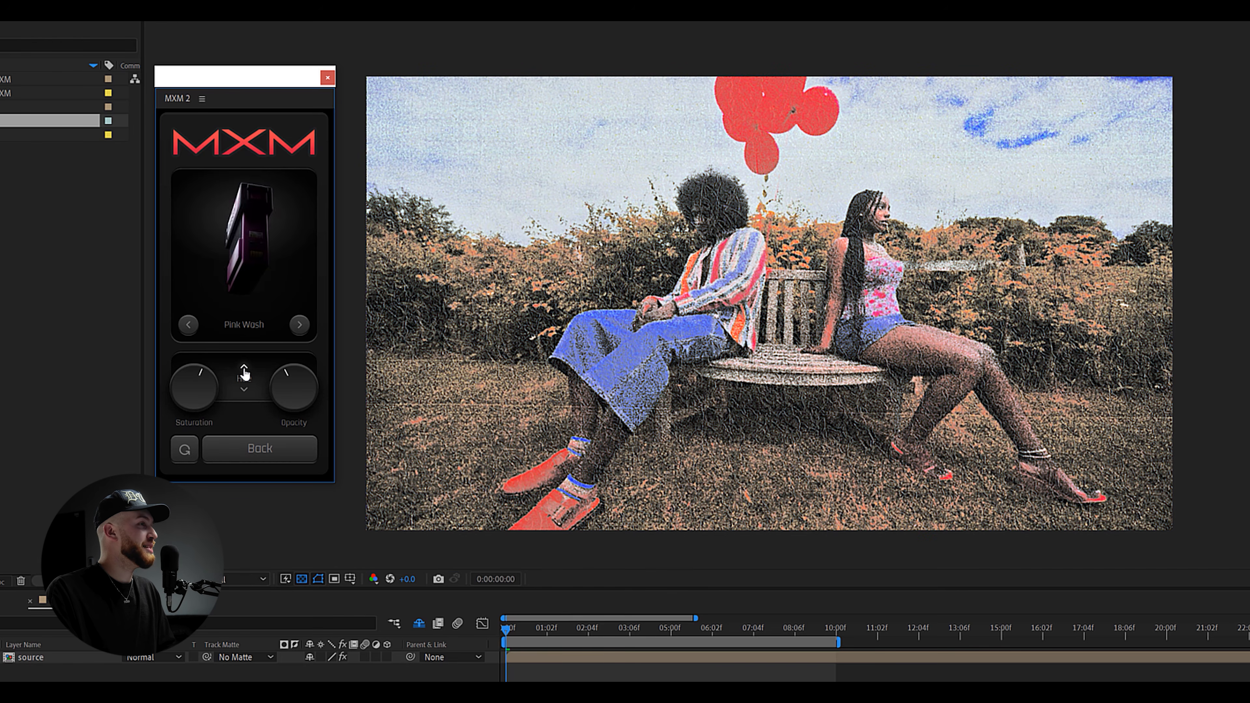
click(244, 369)
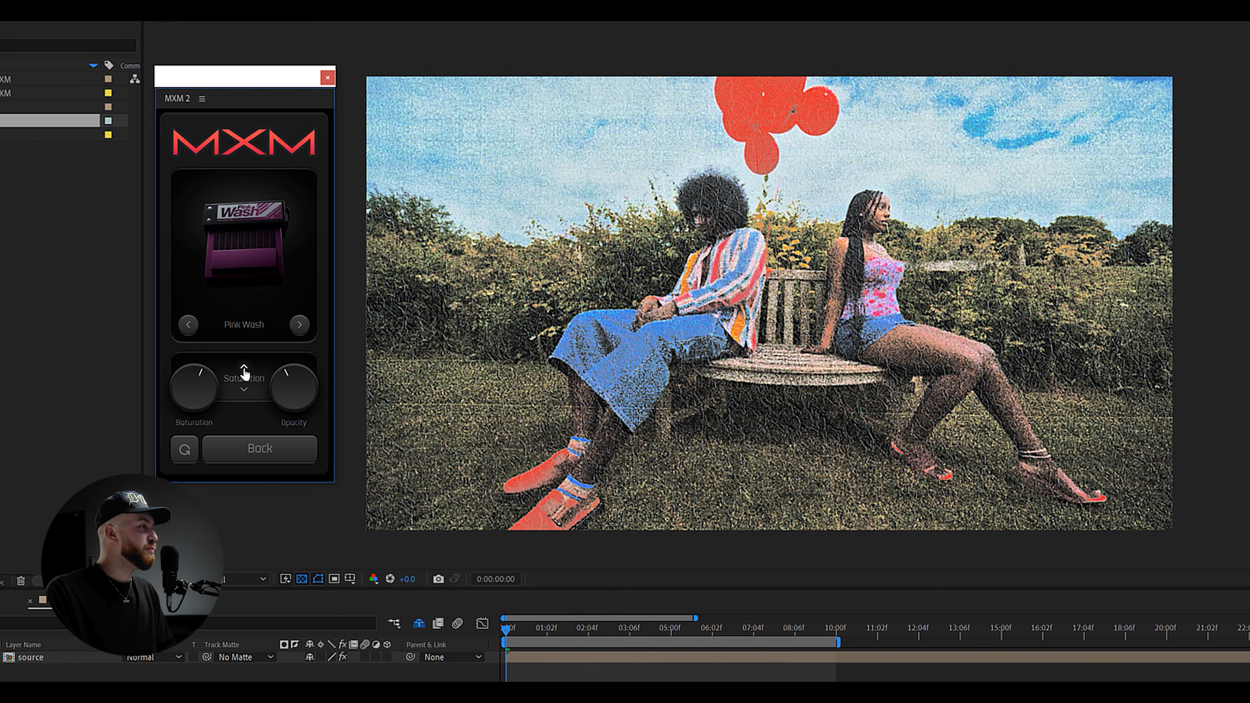
click(244, 367)
- Switch to the Acid color preset, return its blend mode to Normal and raise its opacity to the maximum
click(300, 326)
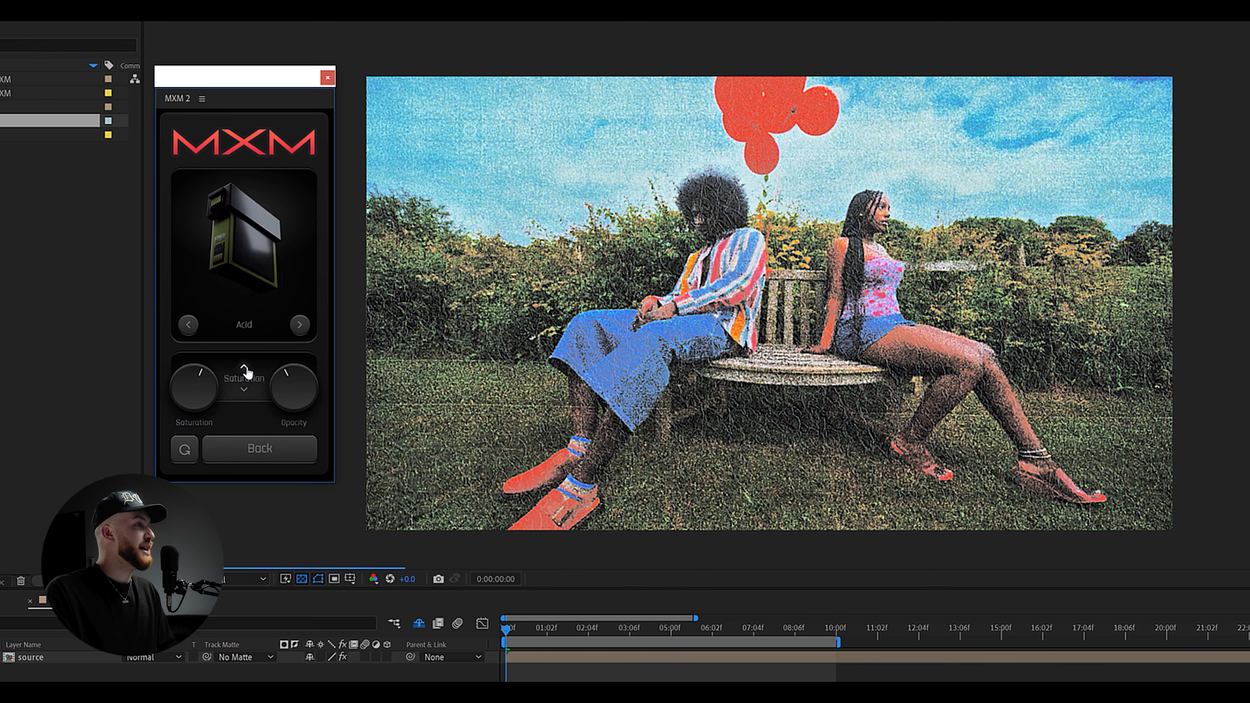
click(244, 369)
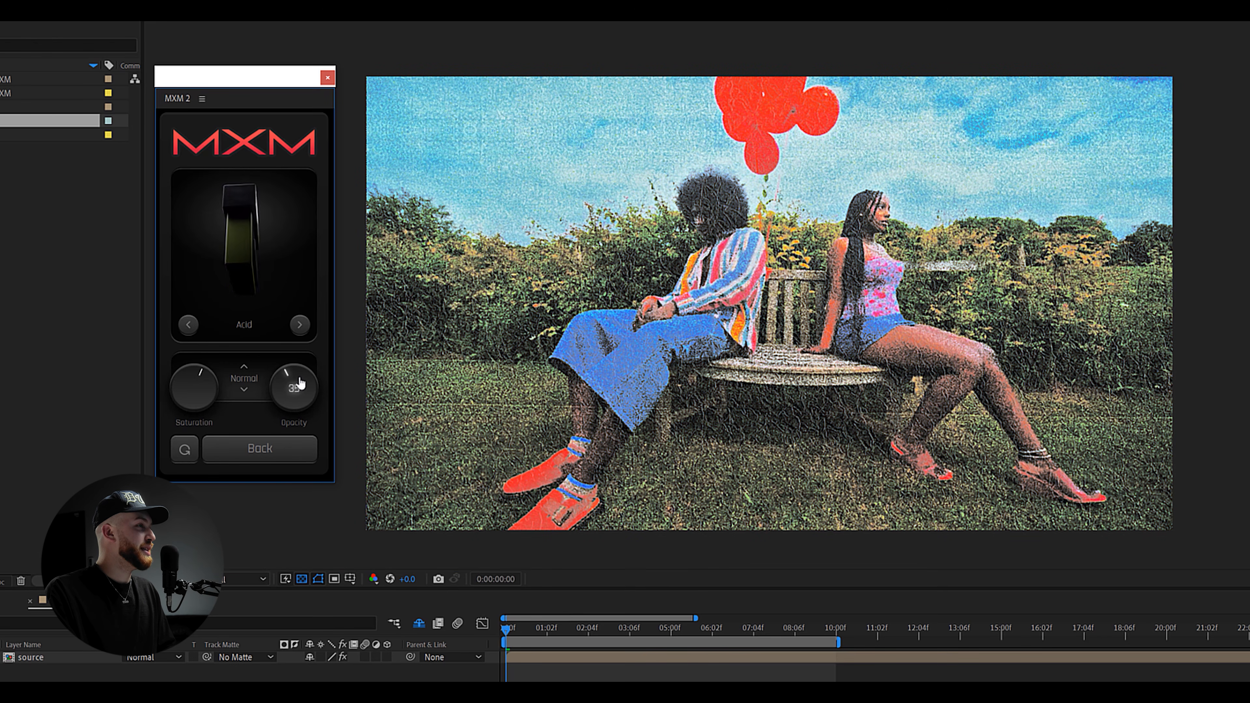
drag(303, 385, 313, 401)
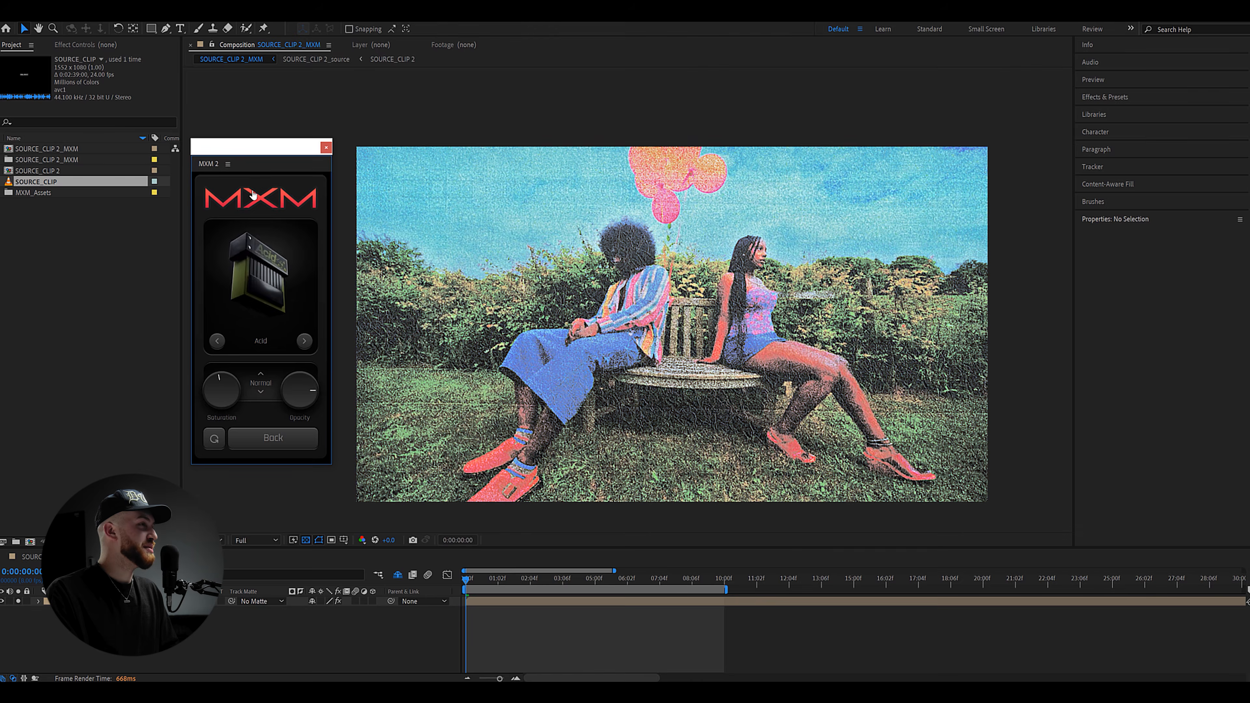
- Compare the Acid look with the effect off and on, inspect it up close, and set the color saturation to 41
click(237, 141)
click(237, 141)
scroll(742, 299, up, 1)
drag(650, 321, 511, 248)
scroll(481, 242, down, 1)
click(216, 380)
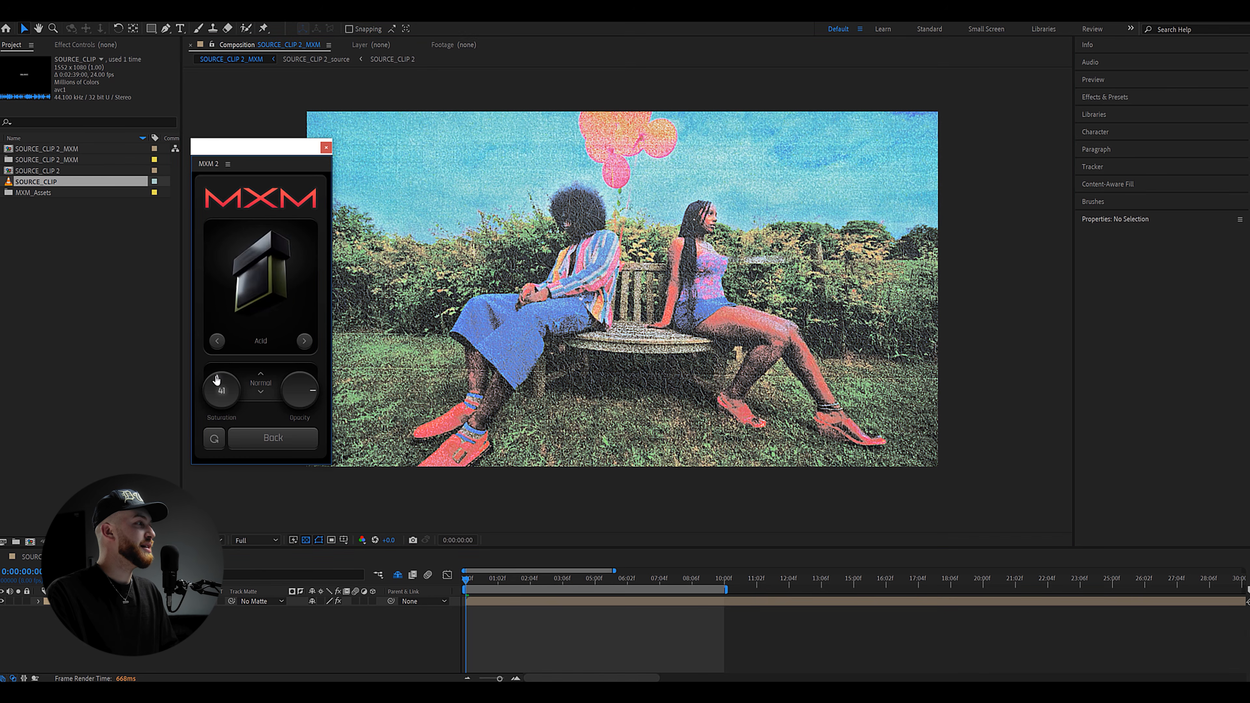
- Try the Sunfade preset at 30 opacity, and settle on the Pastel preset with its opacity raised slightly
click(304, 341)
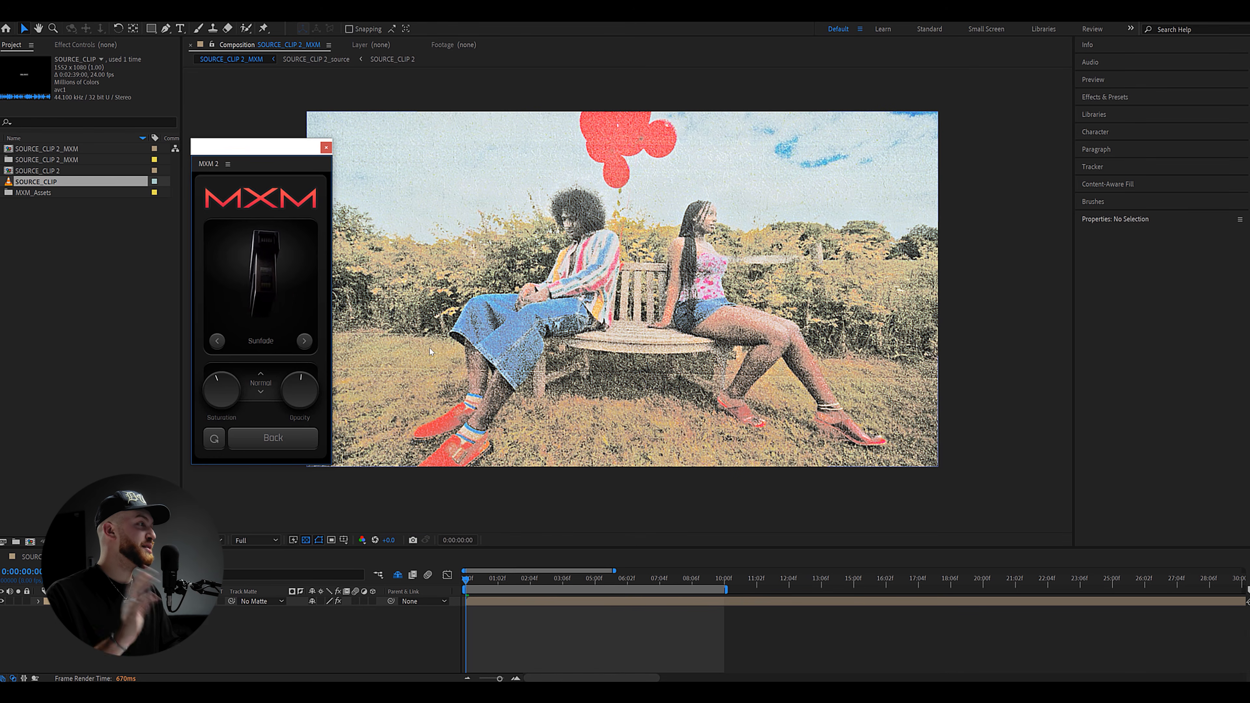
click(292, 379)
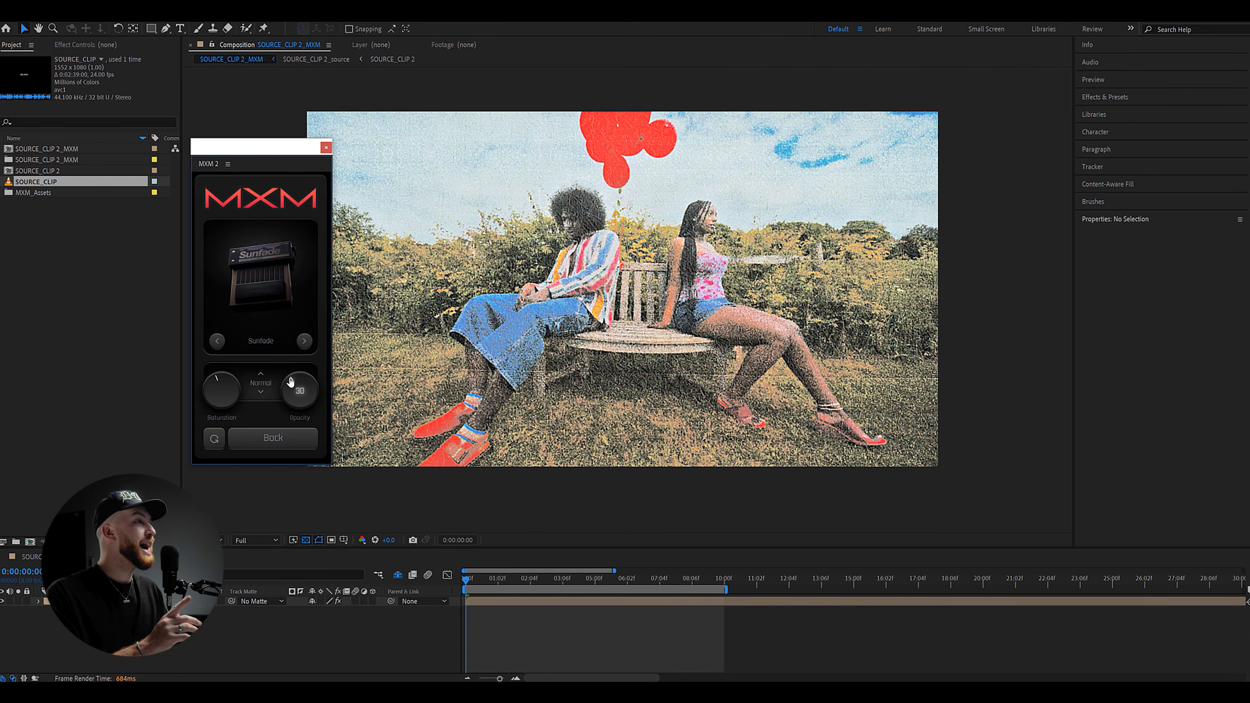
drag(305, 371, 284, 369)
click(304, 341)
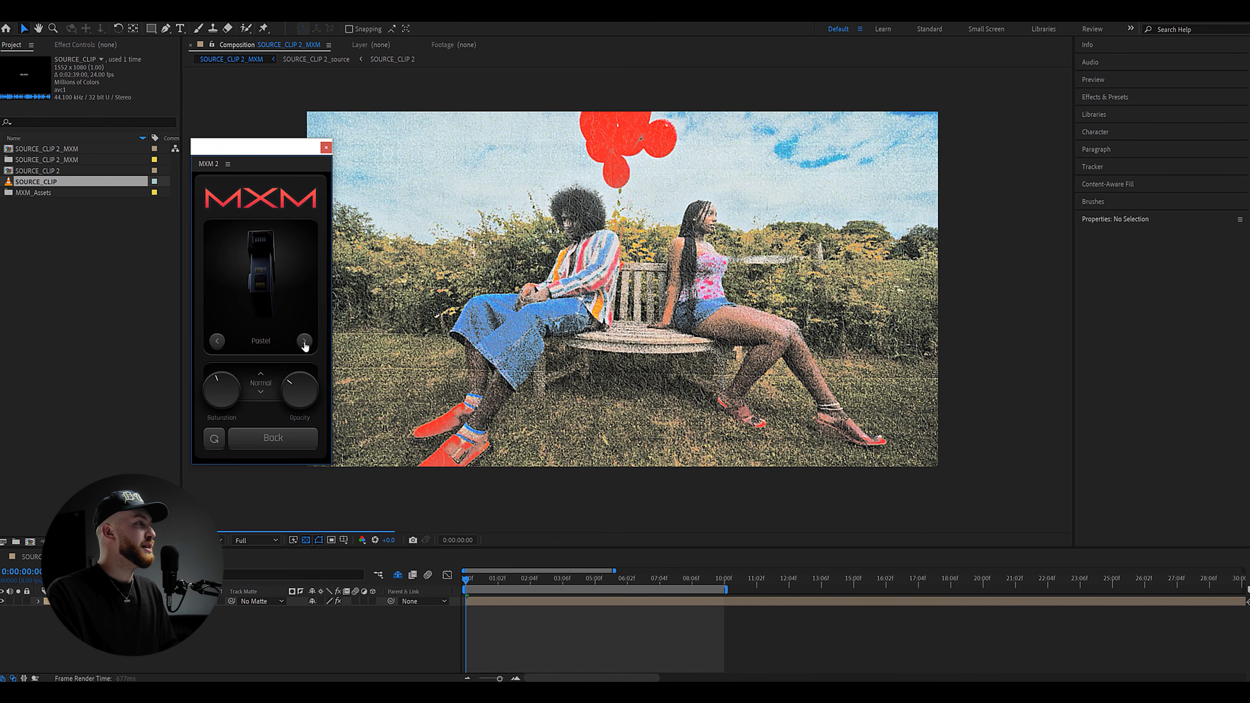
drag(288, 378, 295, 379)
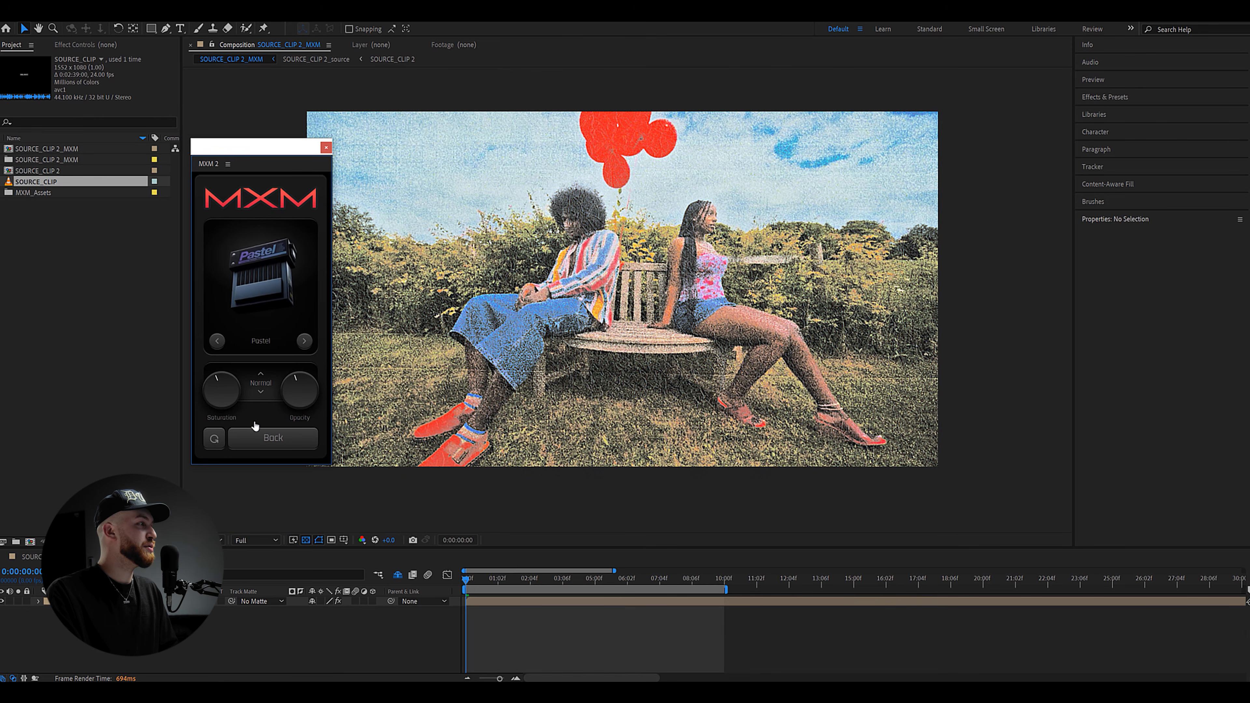
- Leave the color settings, add the Overlays effect with Scribbles, and view it at 0:00:01:02
click(272, 438)
drag(229, 305, 250, 305)
click(251, 284)
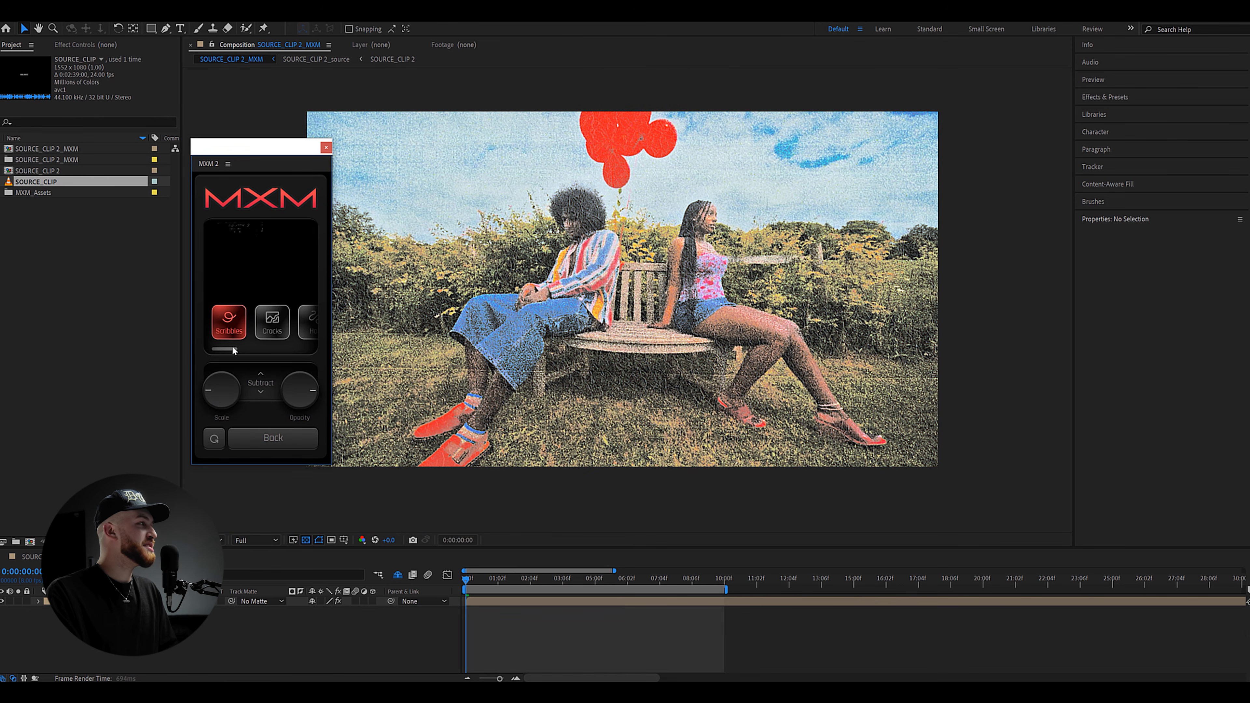
click(499, 579)
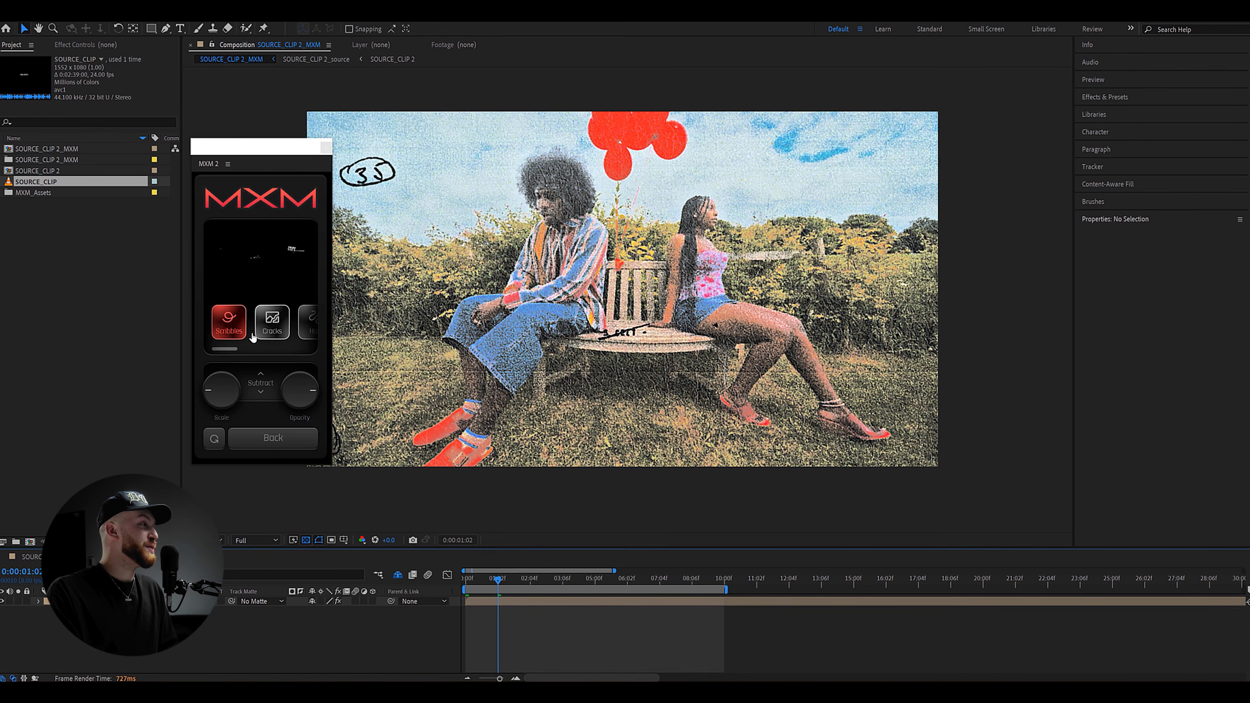
- Look through the overlay types, switch the overlay to Data 1, and view it on the first frame
mouse_move(230, 347)
mouse_down()
mouse_move(244, 348)
mouse_move(202, 346)
mouse_up()
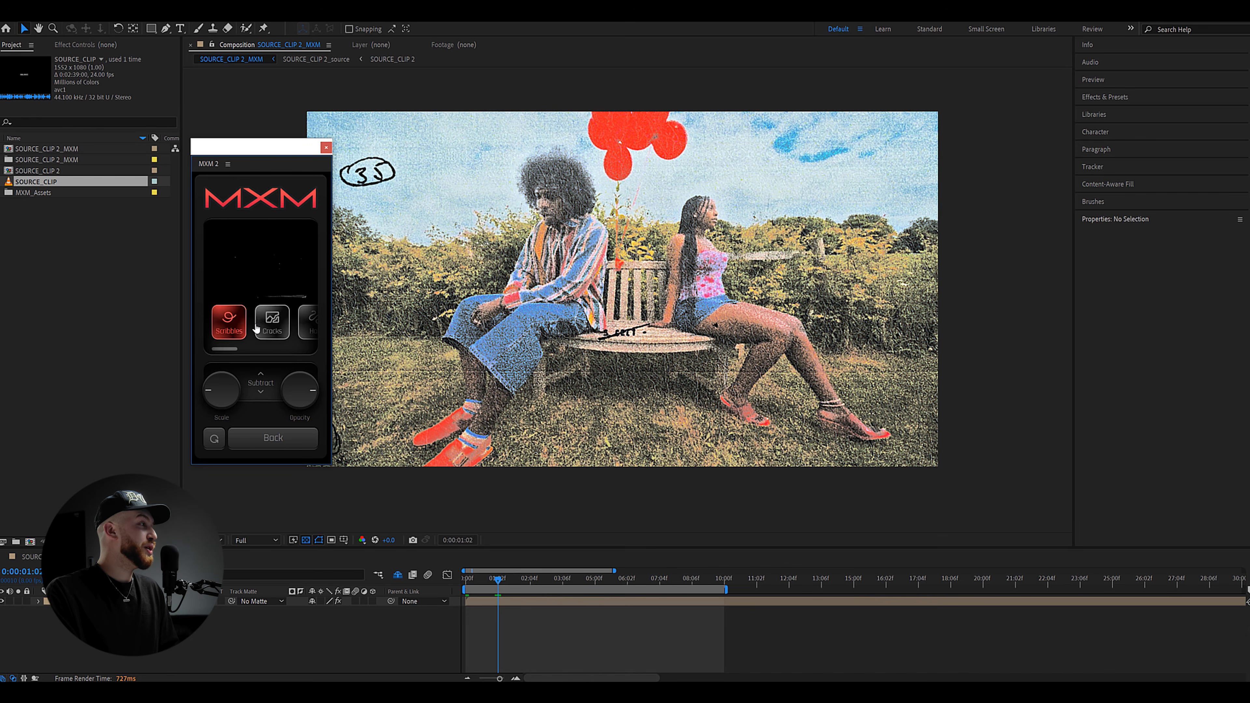
scroll(257, 332, down, 5)
drag(272, 352, 255, 347)
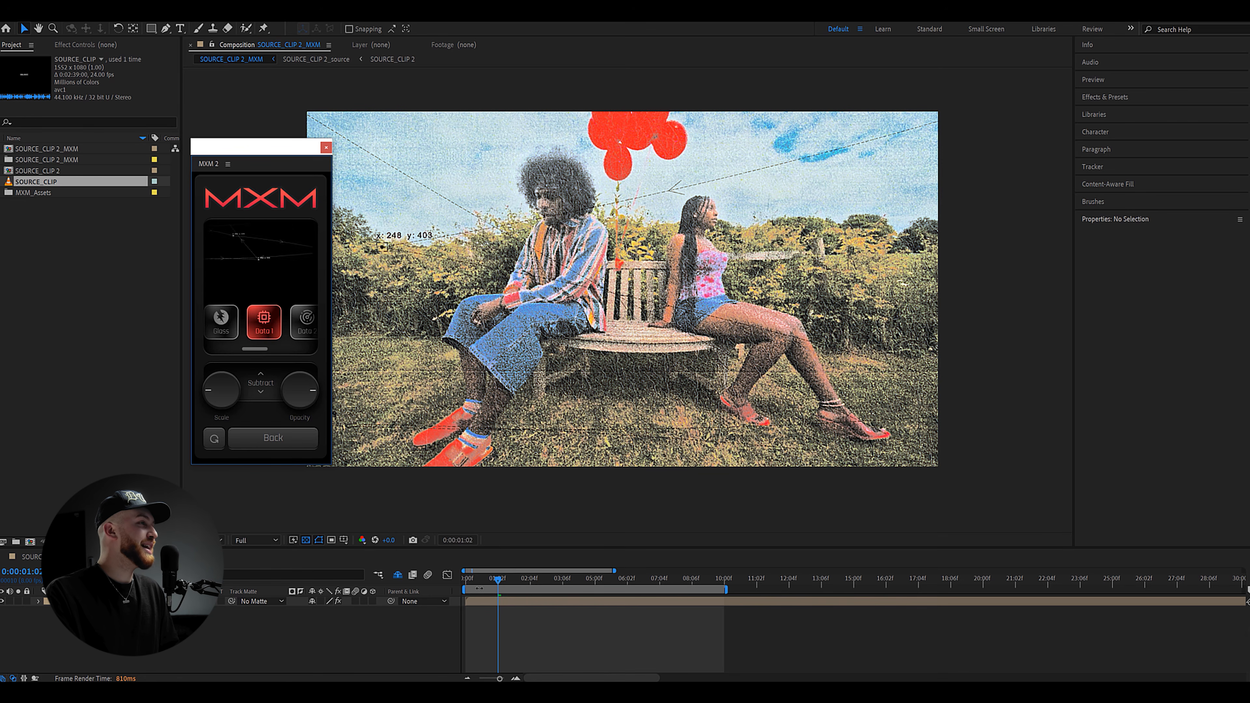
key(Home)
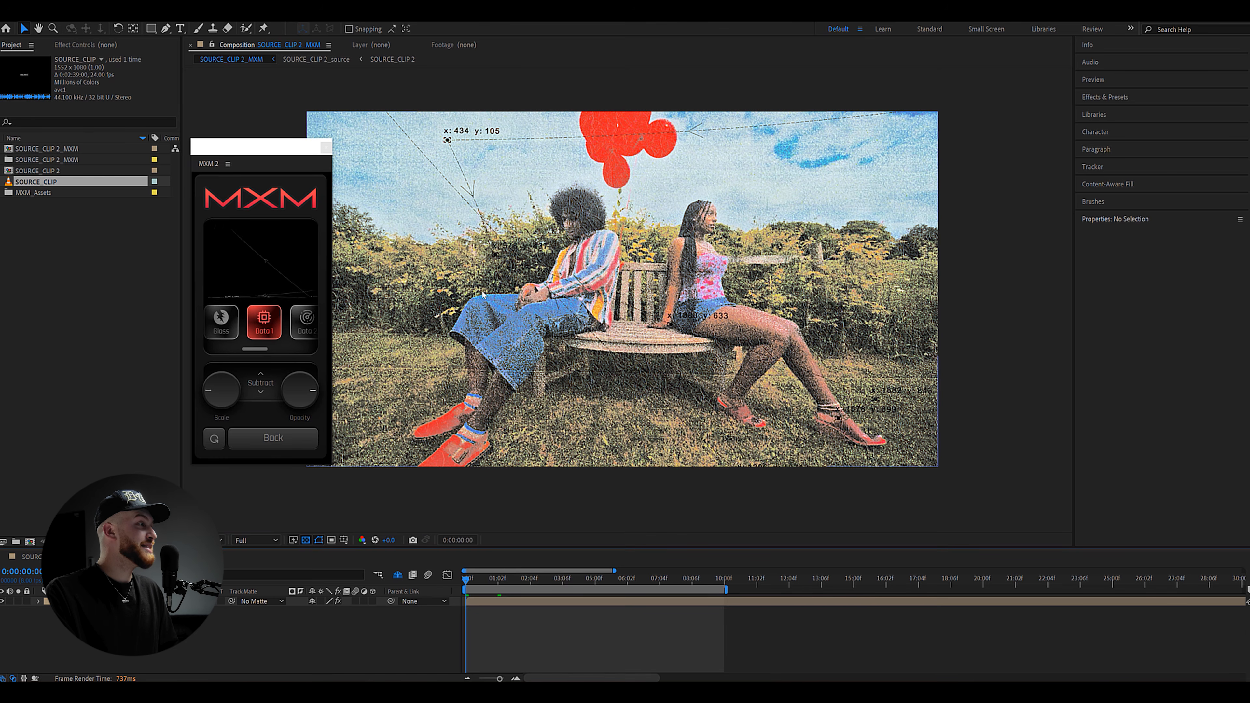
- Try scaling the Data 1 overlay to 68 and lowering its opacity, and reset both settings
drag(208, 390, 228, 381)
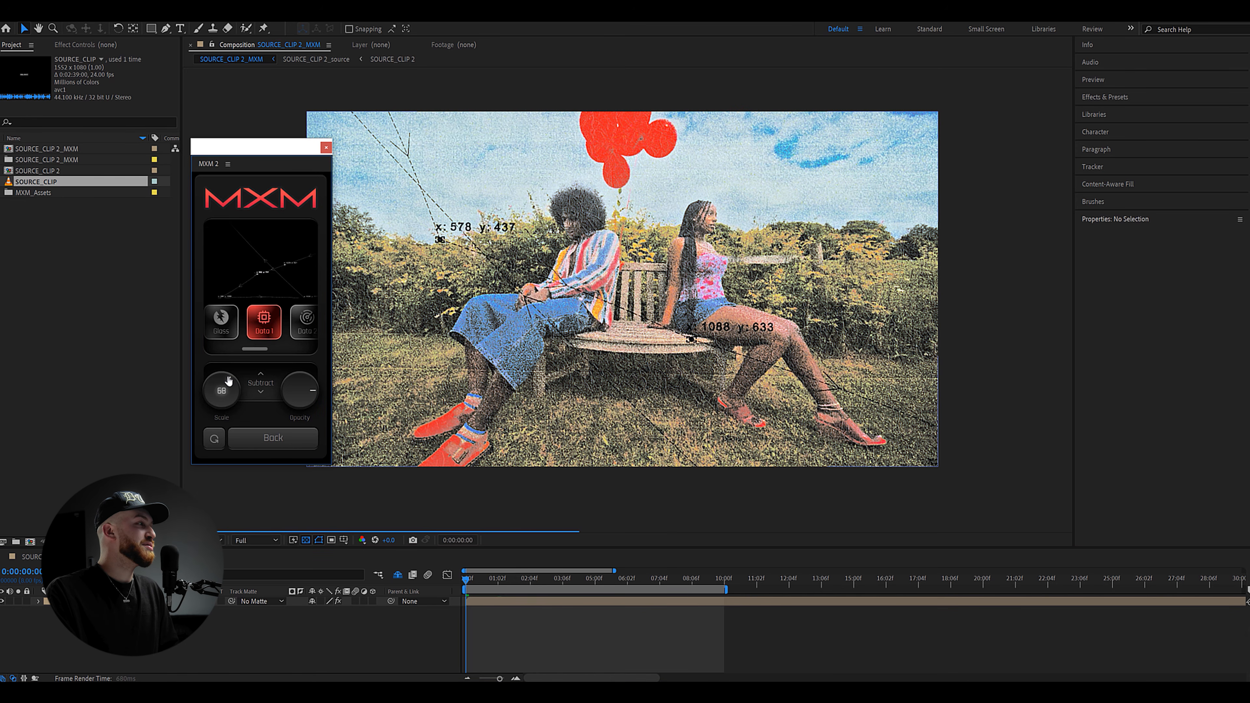
double_click(224, 384)
drag(307, 387, 296, 383)
double_click(298, 386)
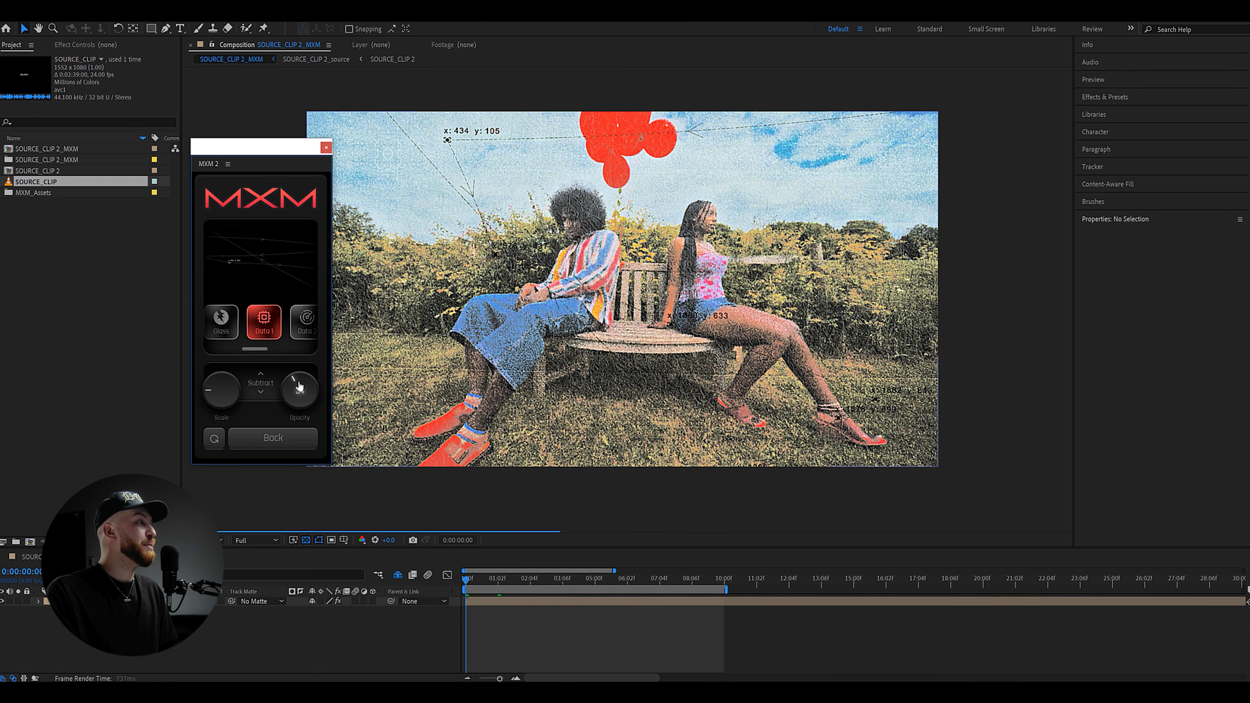
- Set the Data 1 overlay's blend mode to Screen and inspect the coordinate labels up close
click(260, 375)
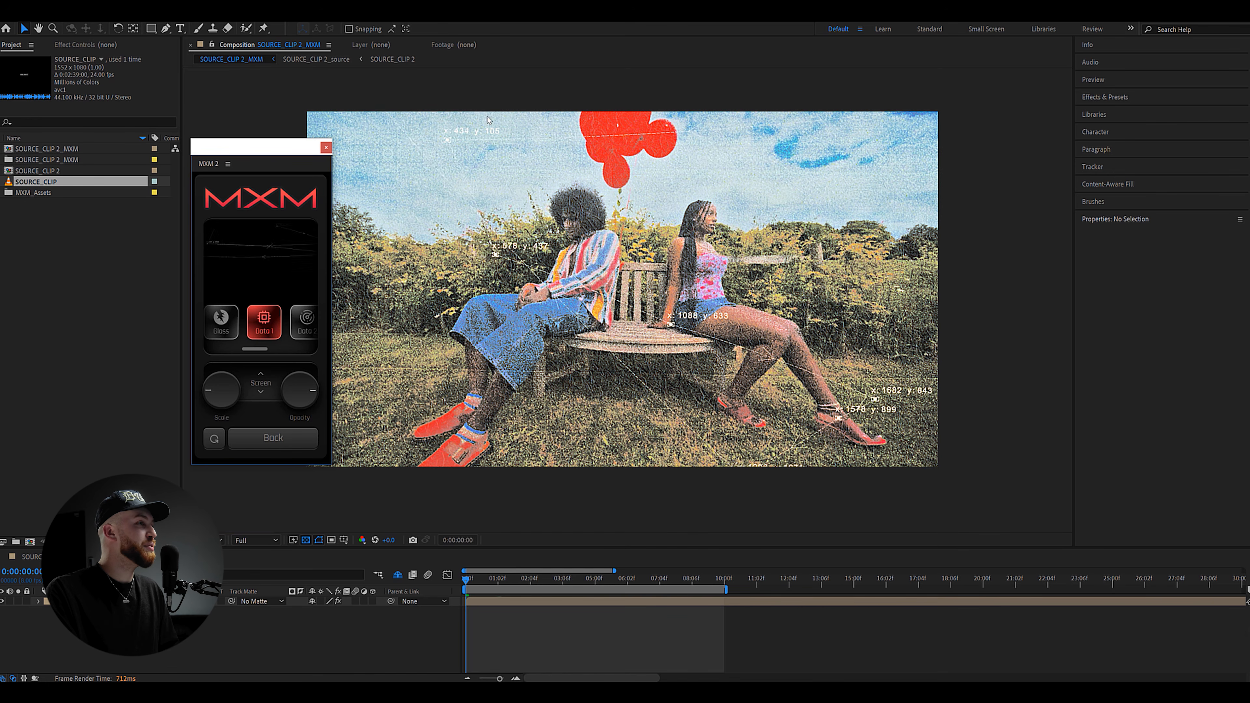
drag(616, 364, 554, 292)
scroll(520, 291, up, 1)
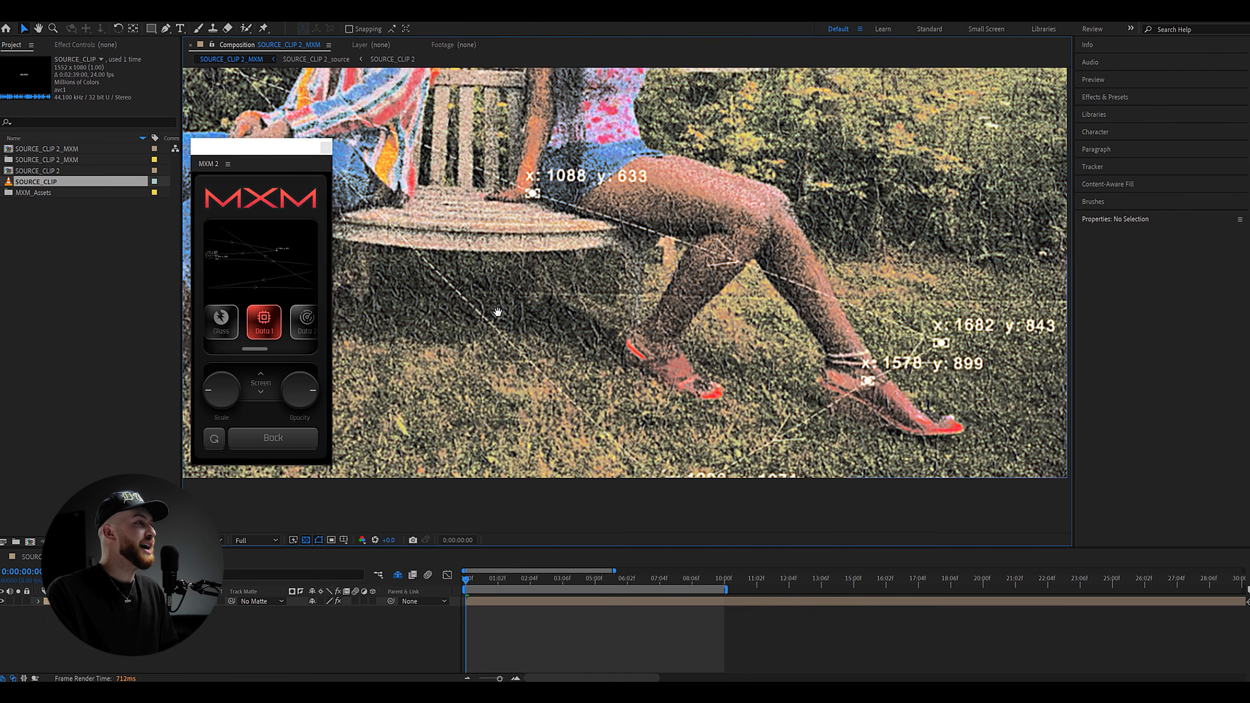
scroll(497, 314, down, 1)
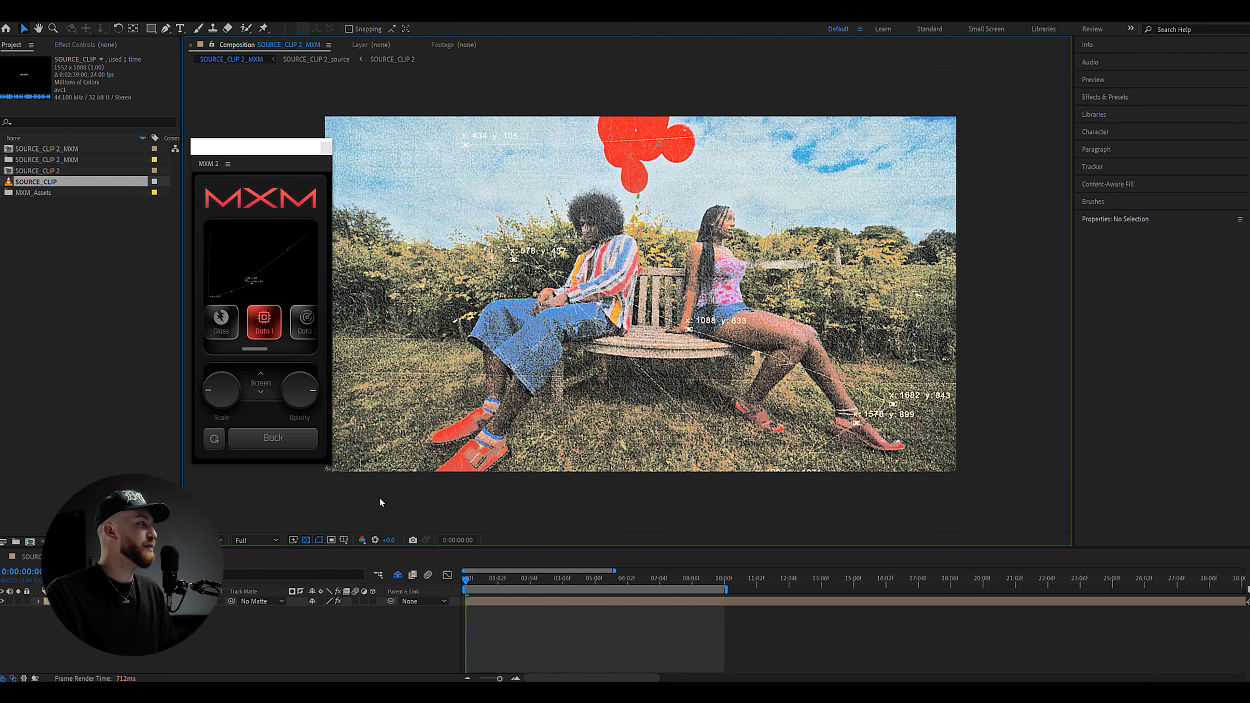
- Switch the overlay to Scanner and set its blend mode to Subtract
click(221, 539)
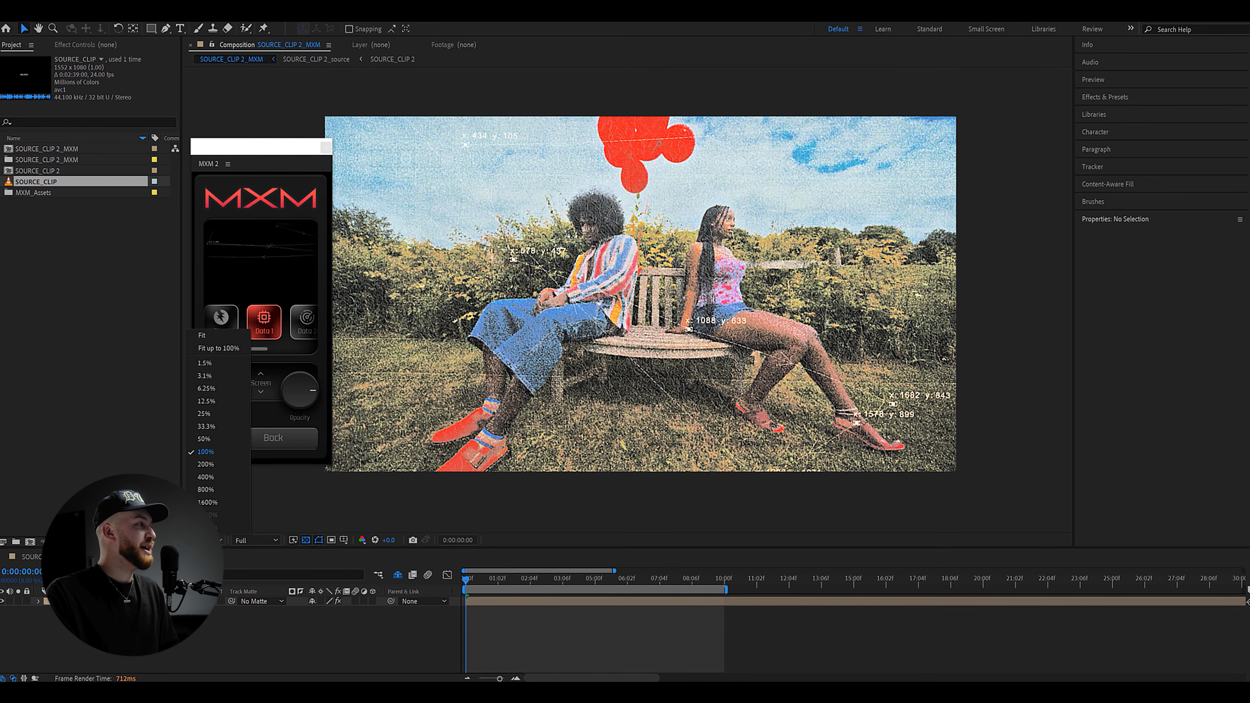
click(240, 337)
drag(256, 349, 289, 348)
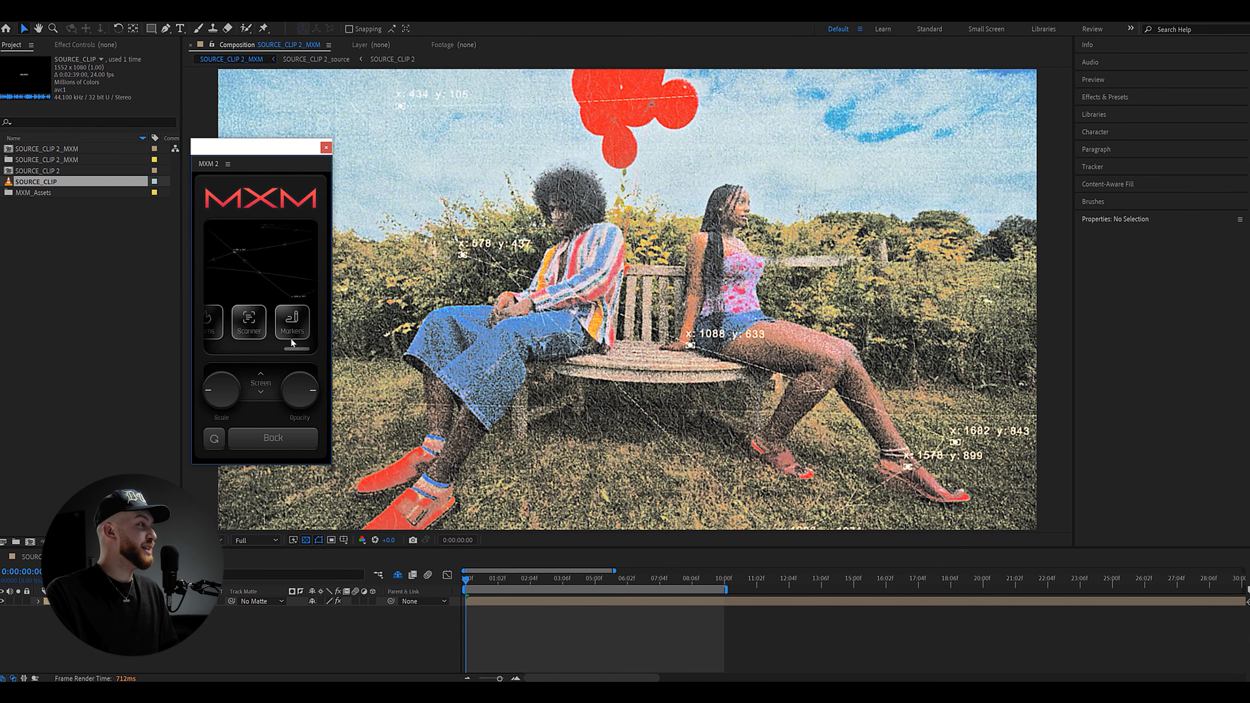
click(249, 322)
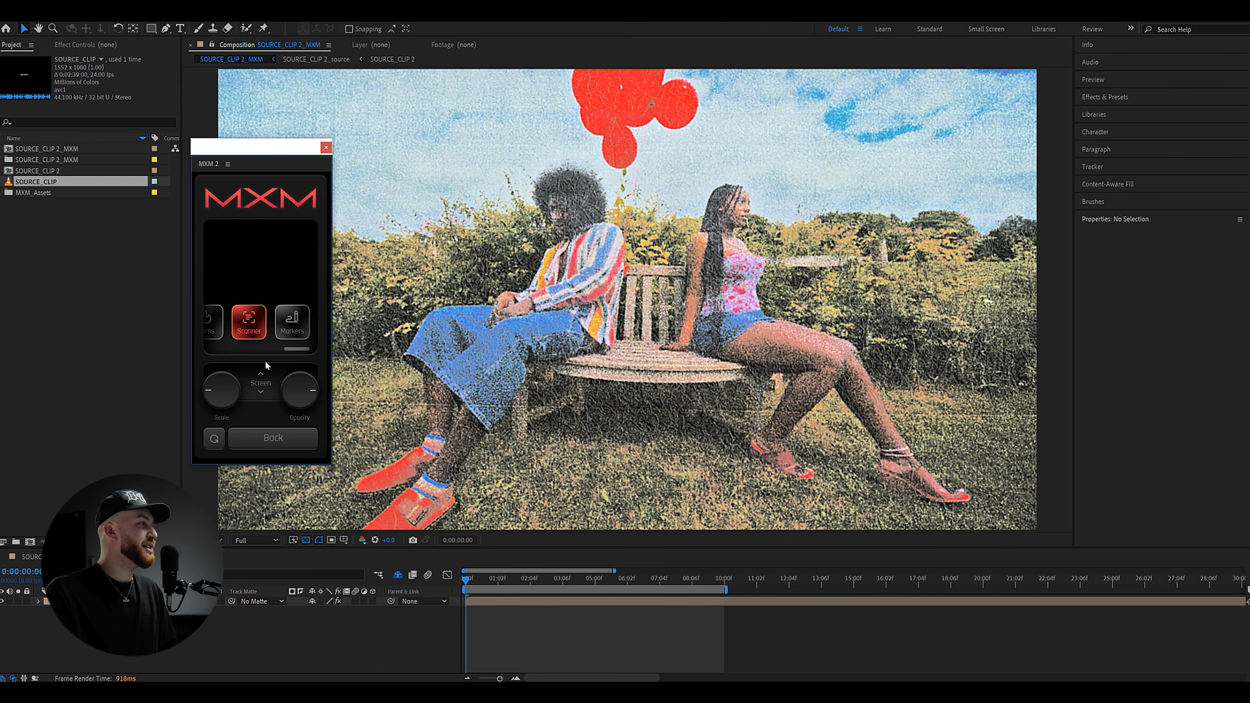
click(261, 373)
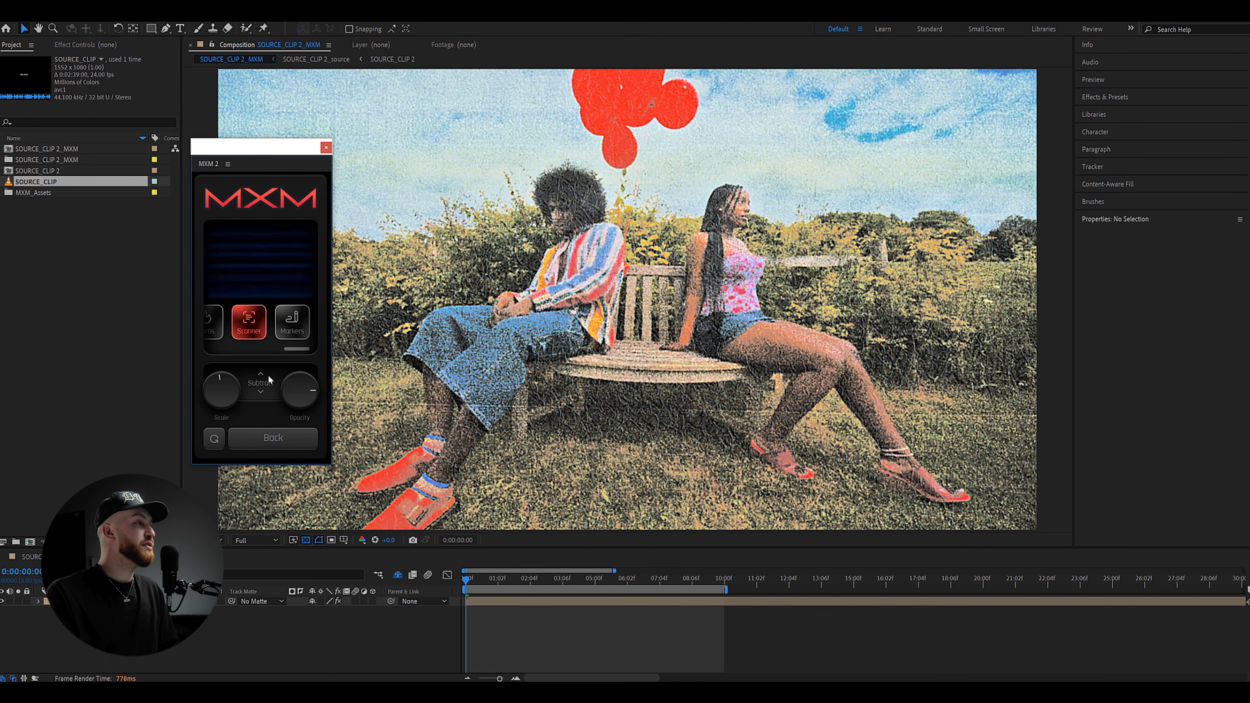
- Raise the Scanner overlay's scale slightly and check the result up close and across the whole frame
scroll(622, 267, down, 1)
drag(623, 267, 647, 307)
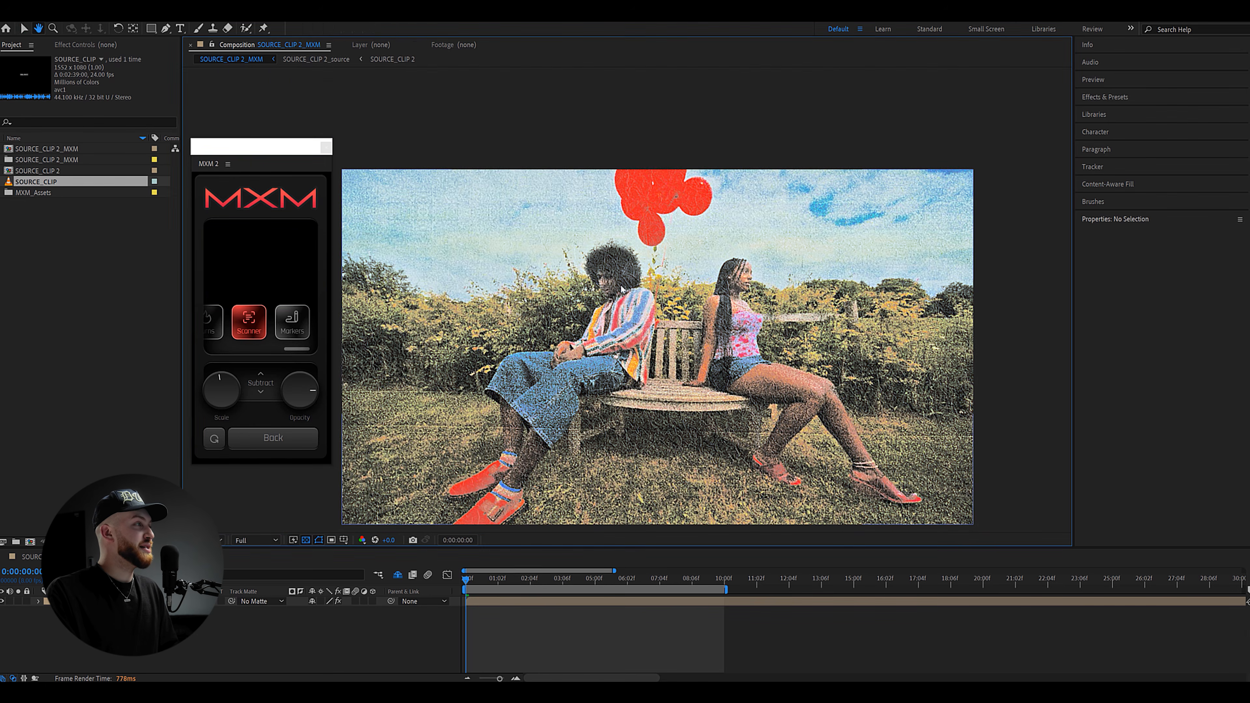
scroll(548, 270, up, 3)
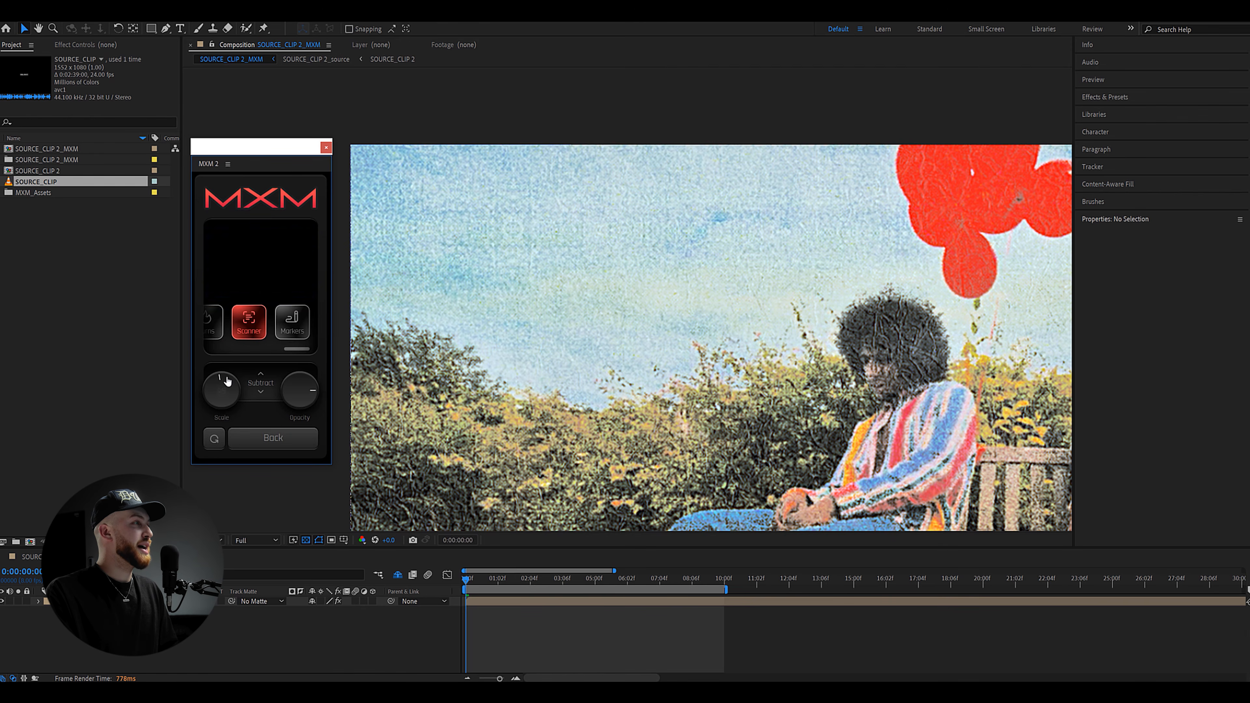
drag(227, 381, 227, 376)
scroll(543, 314, down, 2)
drag(527, 346, 487, 271)
scroll(527, 310, up, 1)
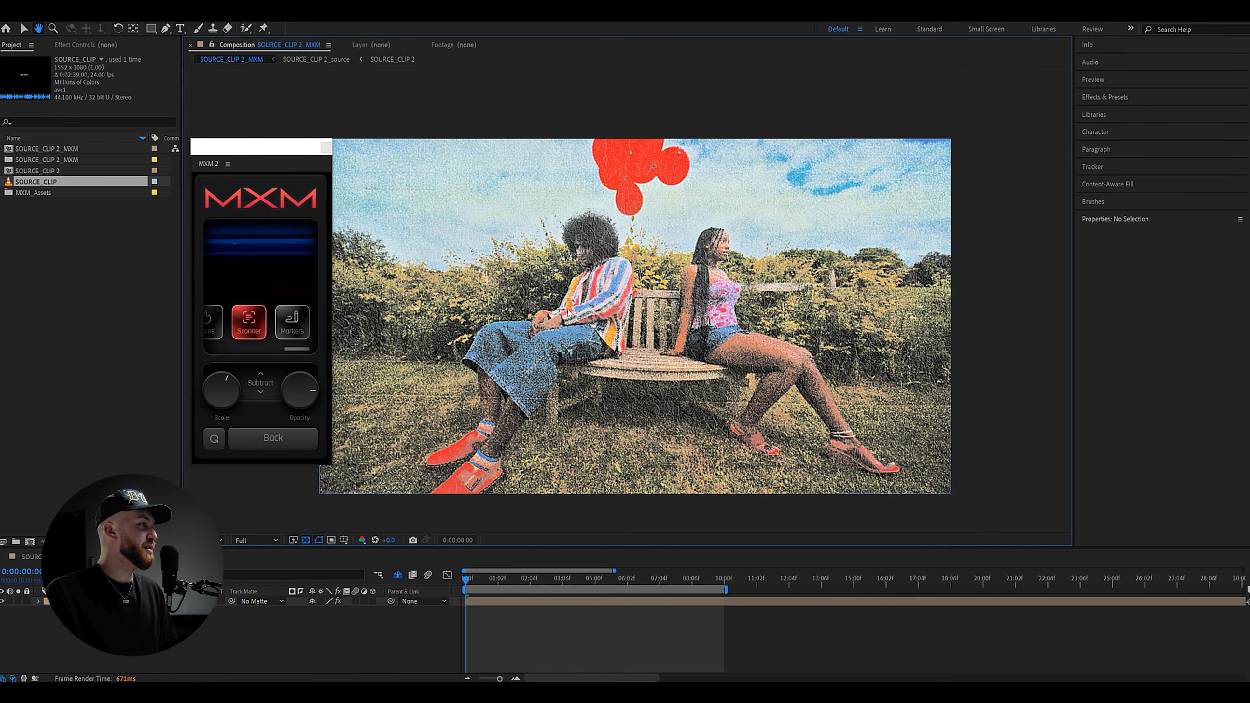
- Leave the overlay settings and remove the Overlays effect from the clip
click(260, 447)
scroll(266, 293, down, 1)
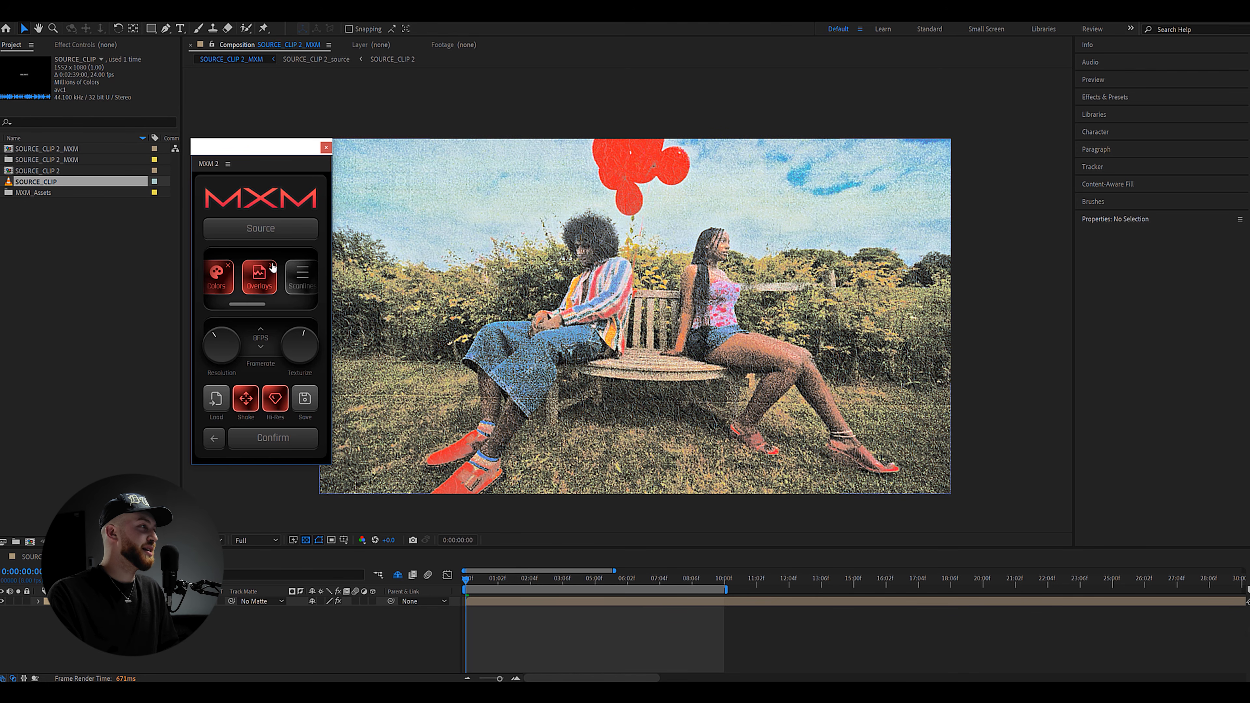
click(270, 284)
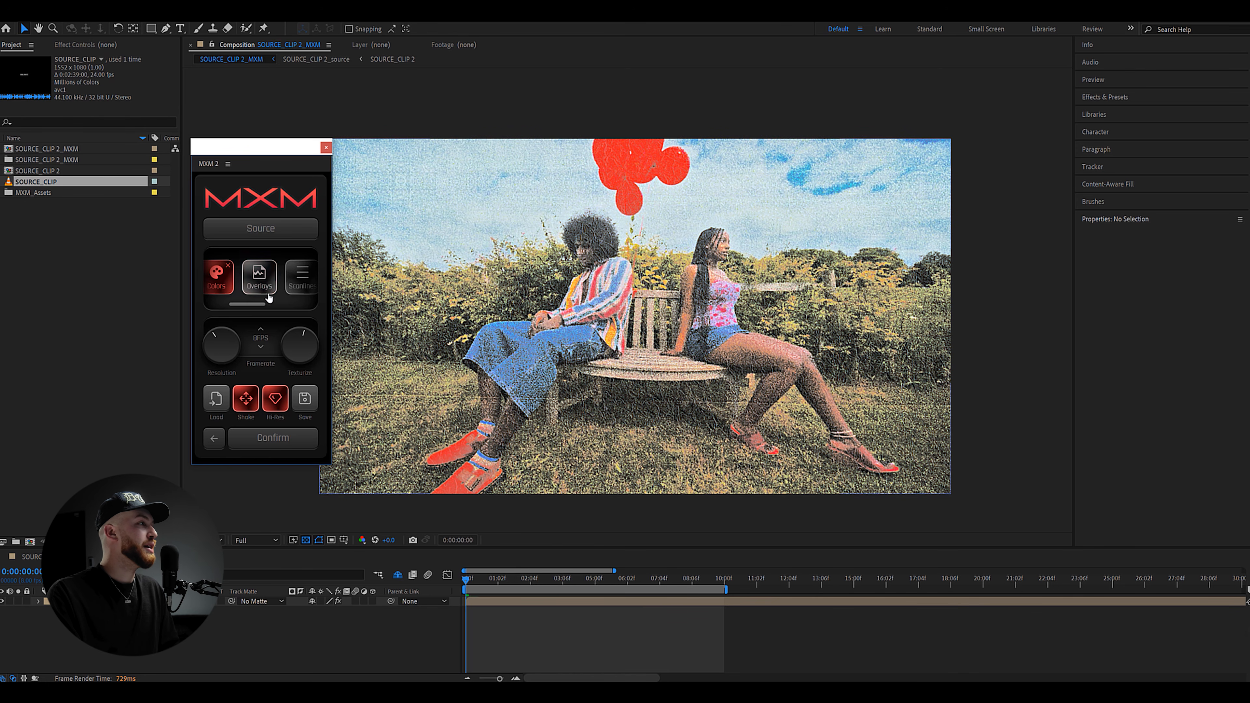
- Add the scanlines effect and make its vertical lines fully transparent
drag(248, 305, 260, 303)
click(260, 278)
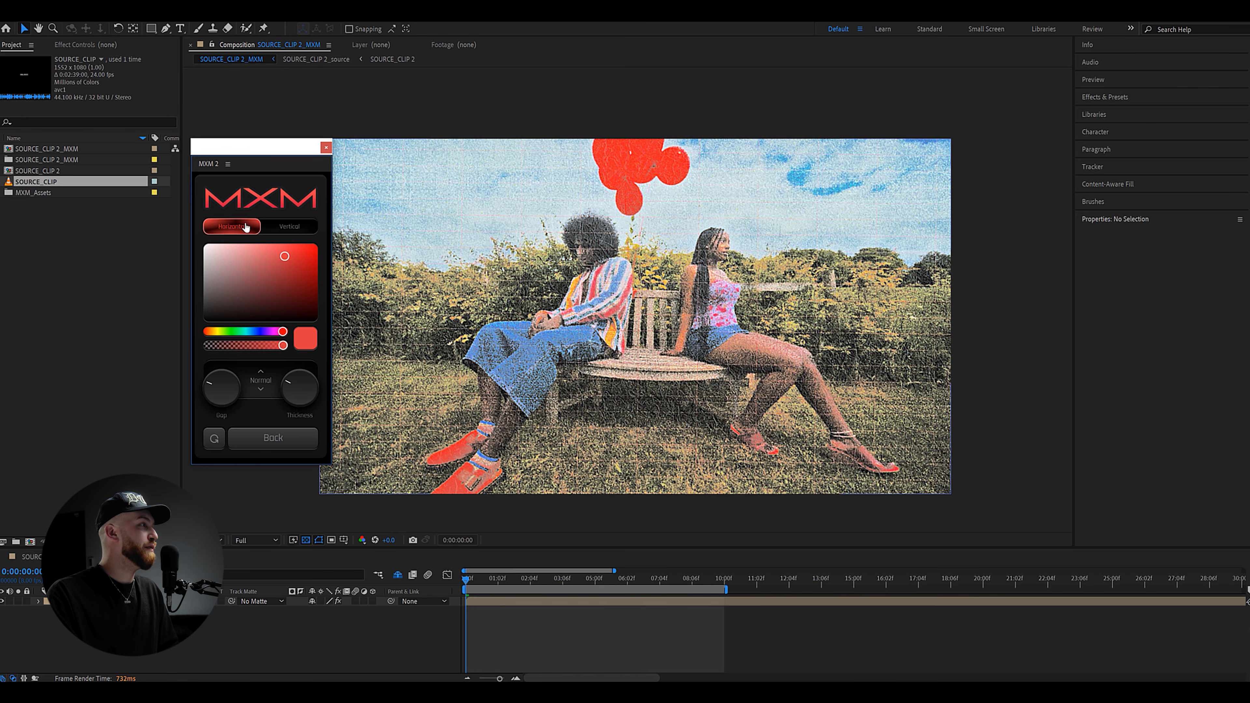
click(299, 232)
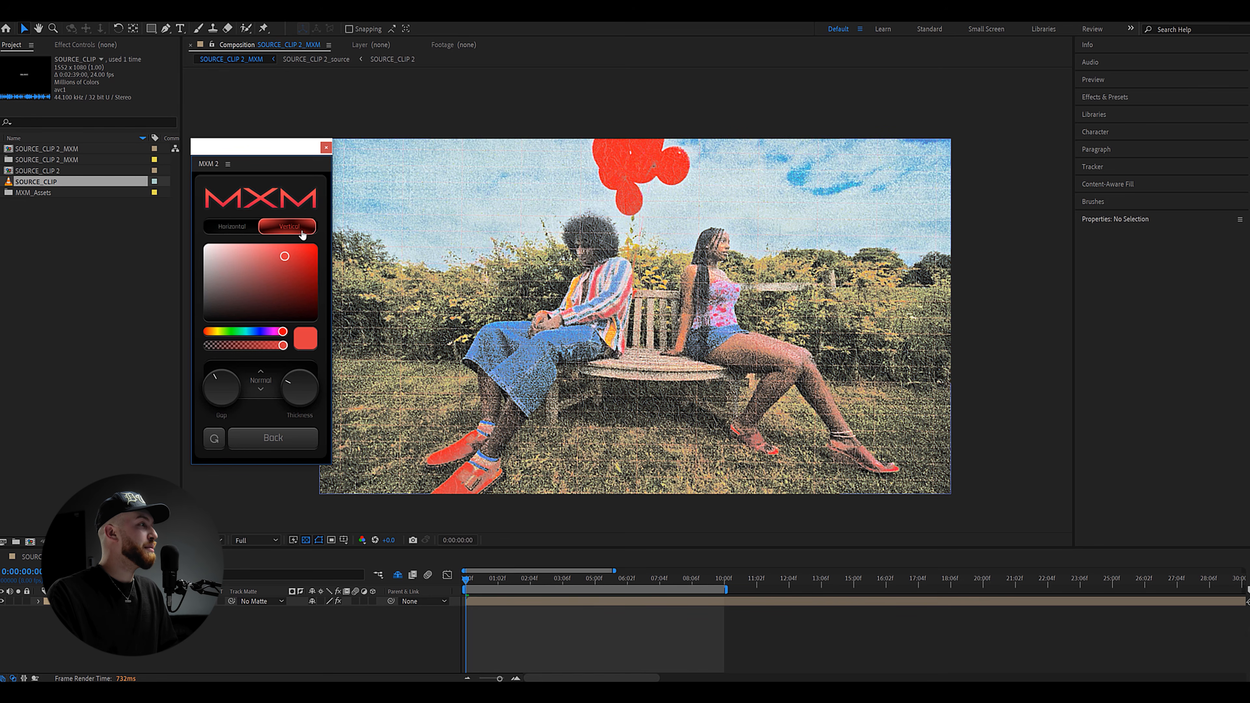
drag(280, 346, 211, 345)
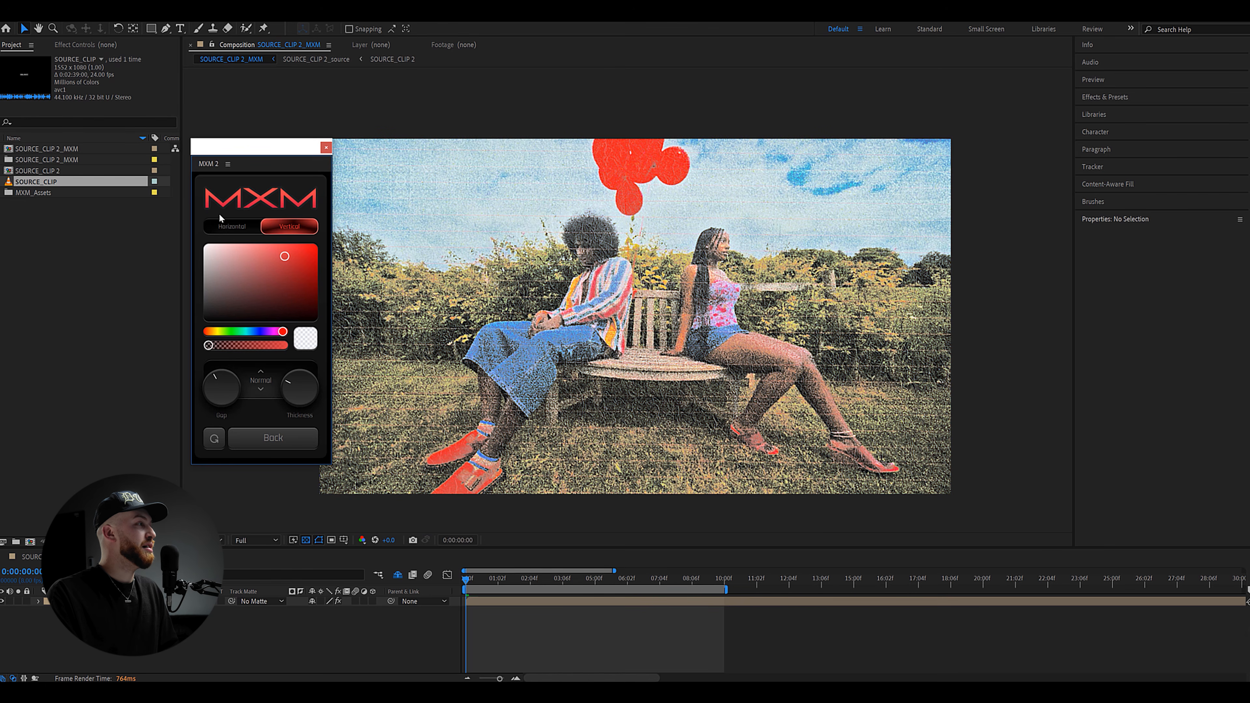
- Change the horizontal scanlines to a fully saturated bright blue and reduce the gap between them
click(233, 229)
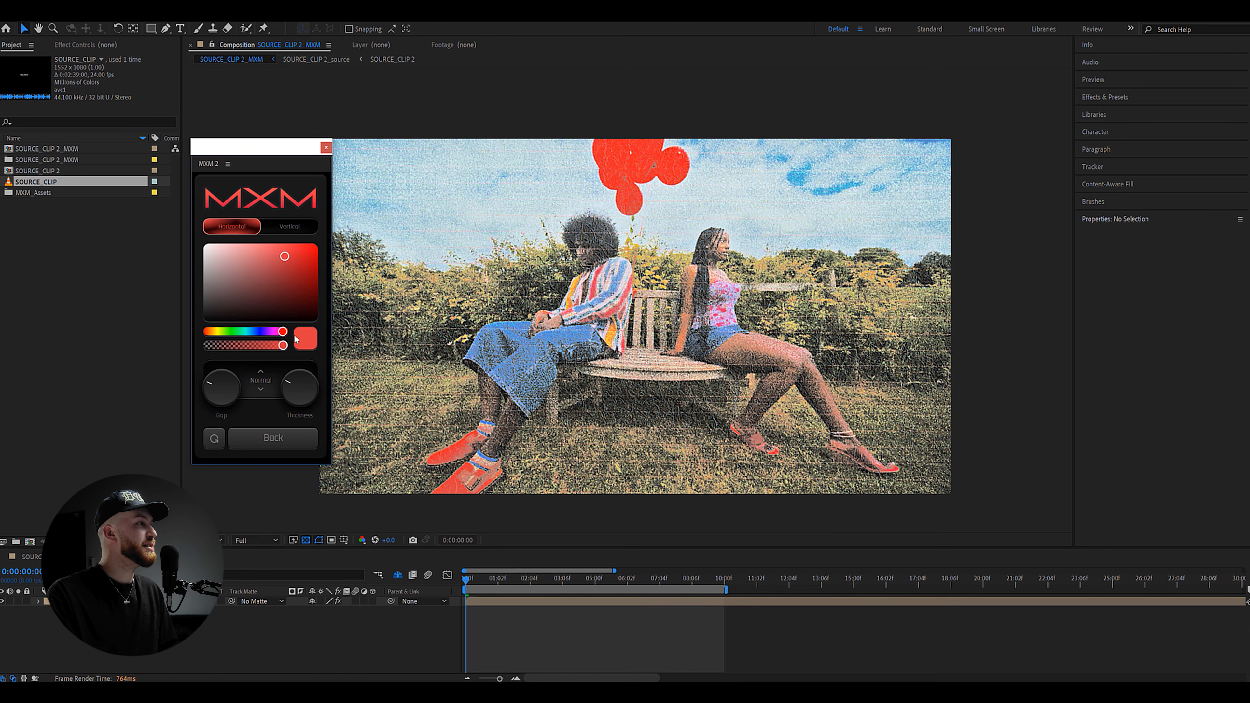
drag(277, 280, 336, 251)
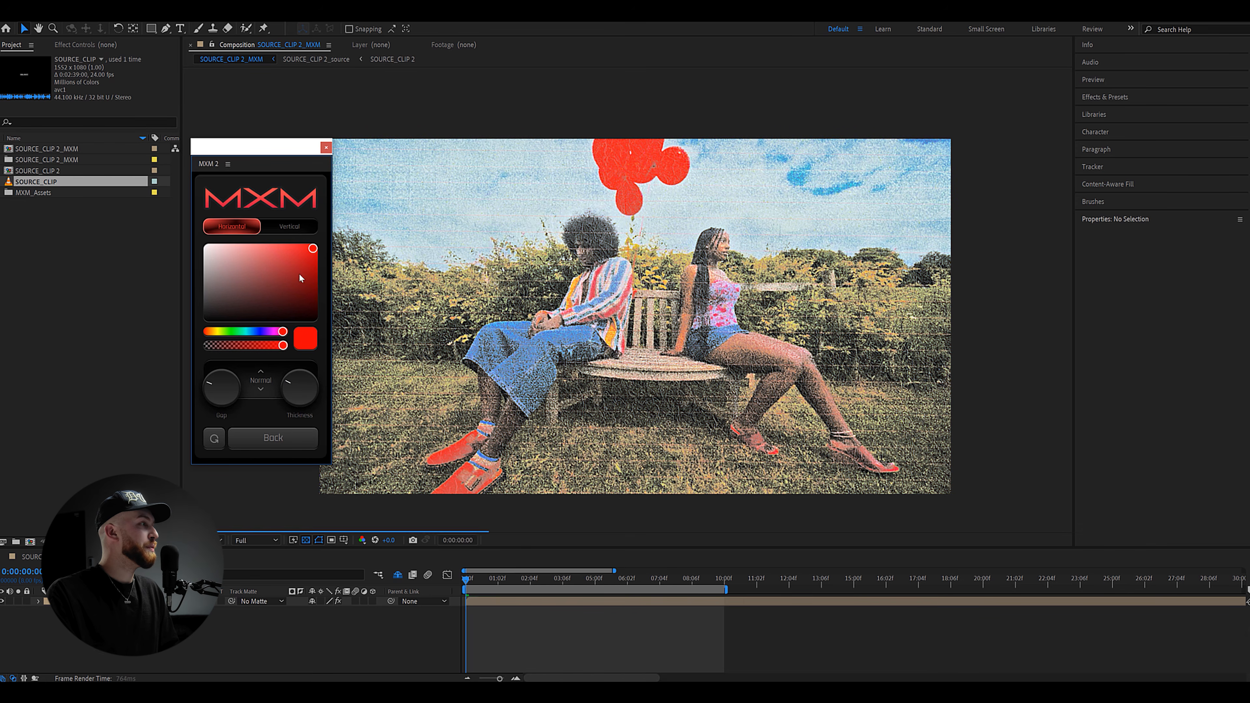
drag(283, 332, 257, 336)
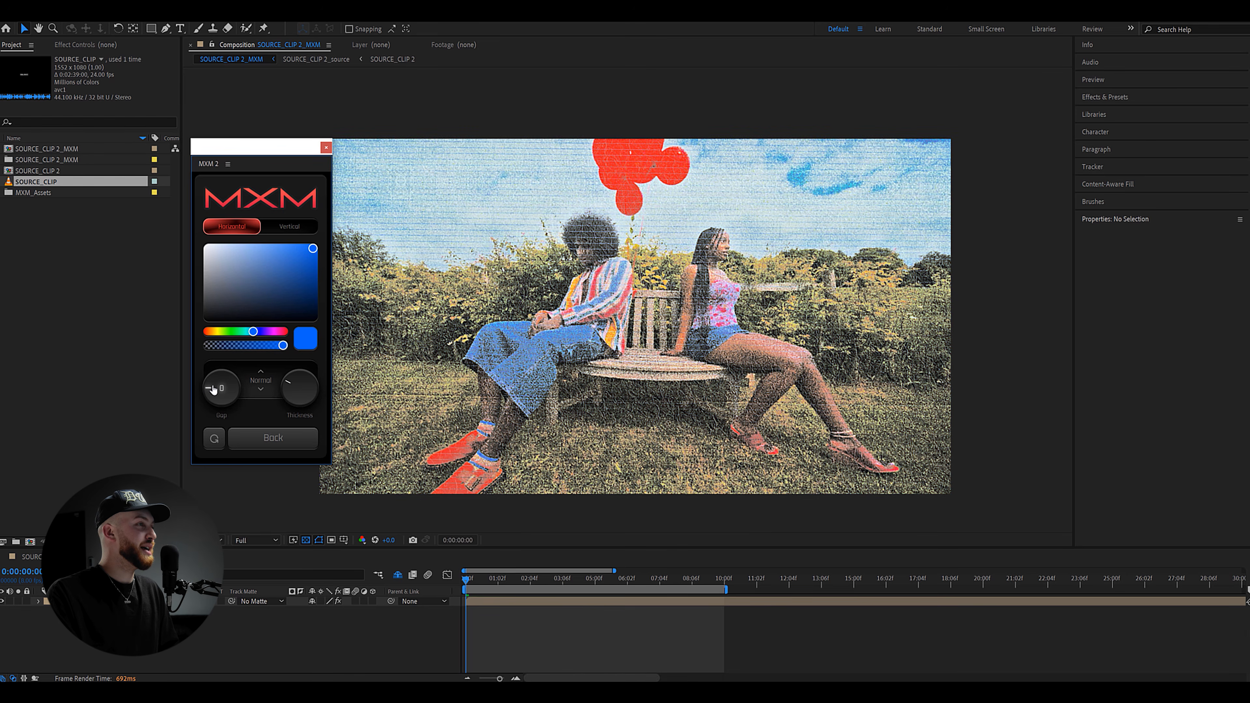
- Increase the horizontal scanlines' thickness and set their blend mode to Overlay
scroll(642, 344, up, 1)
drag(643, 345, 591, 343)
drag(291, 387, 294, 381)
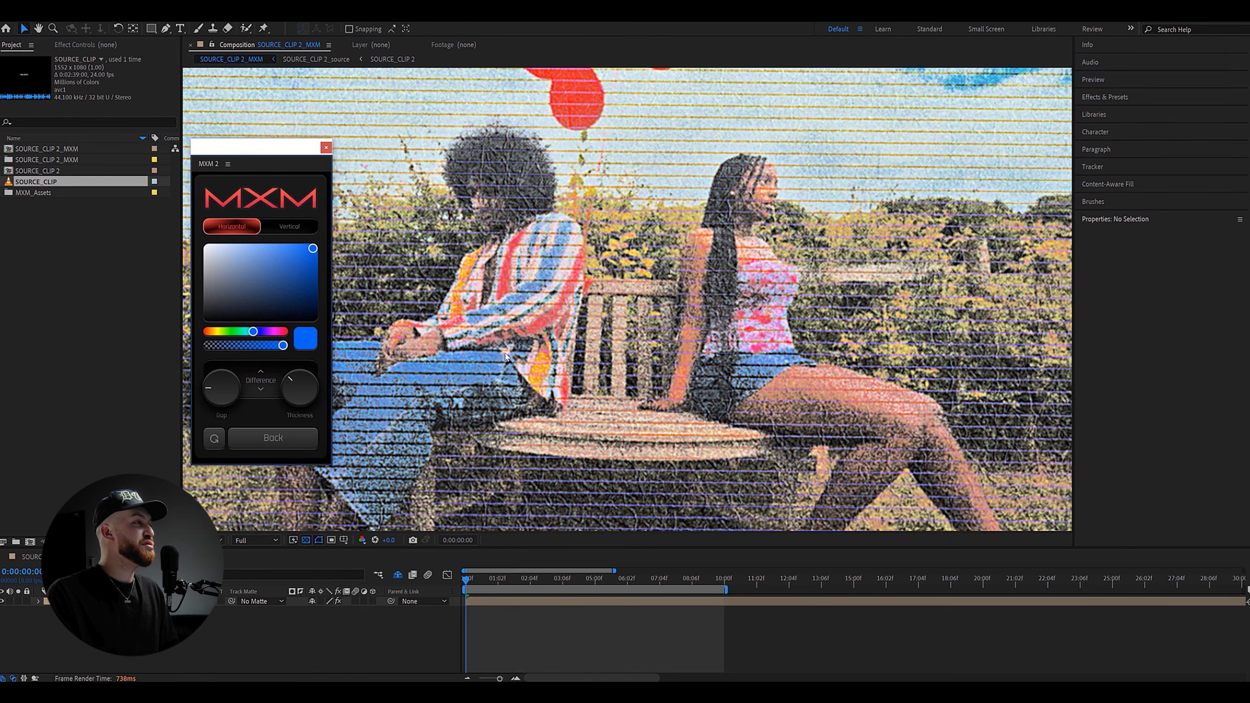
scroll(523, 362, down, 1)
drag(522, 362, 543, 361)
click(263, 373)
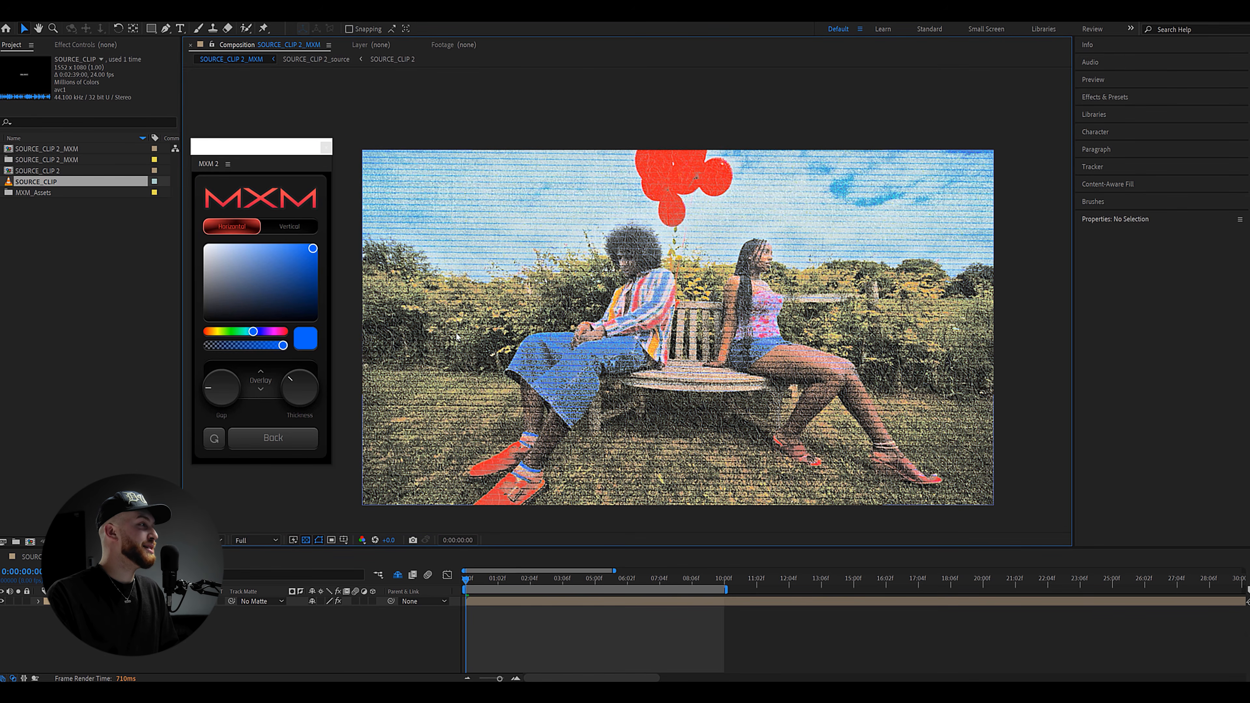
- Lower the horizontal scanlines' opacity, change their color to red, check the lines up close, and leave the scanline settings
drag(283, 345, 249, 344)
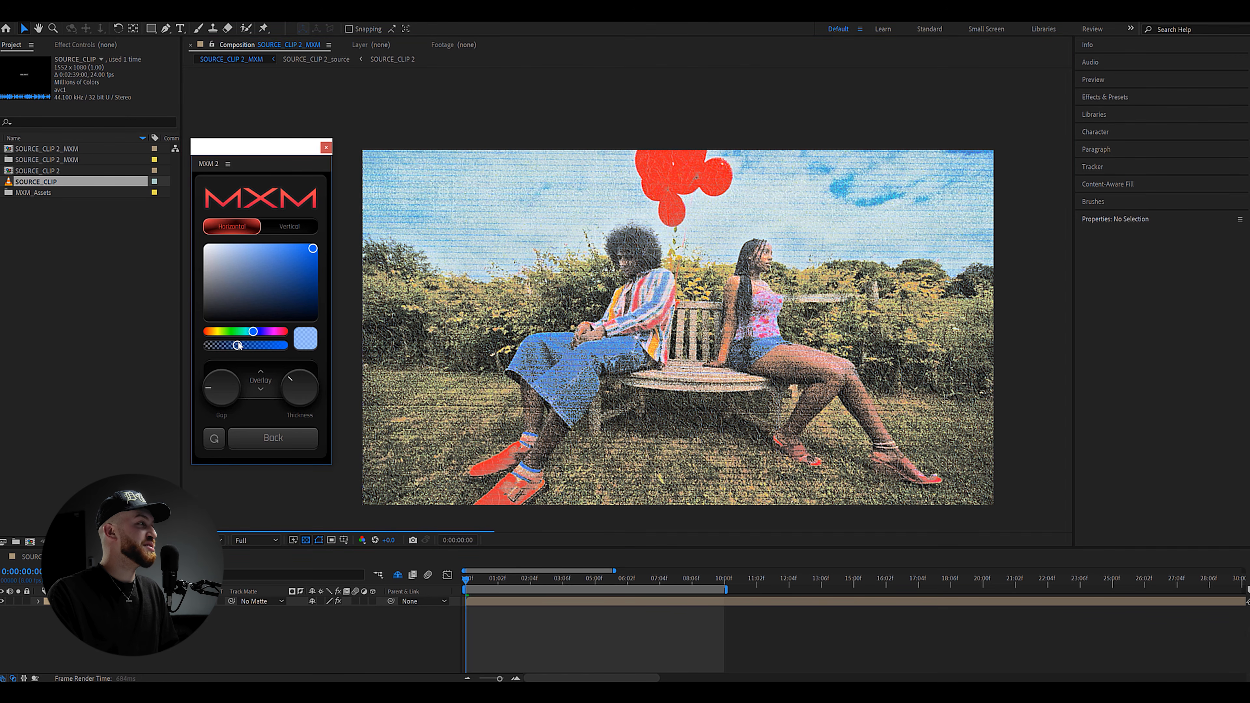
drag(259, 330, 285, 335)
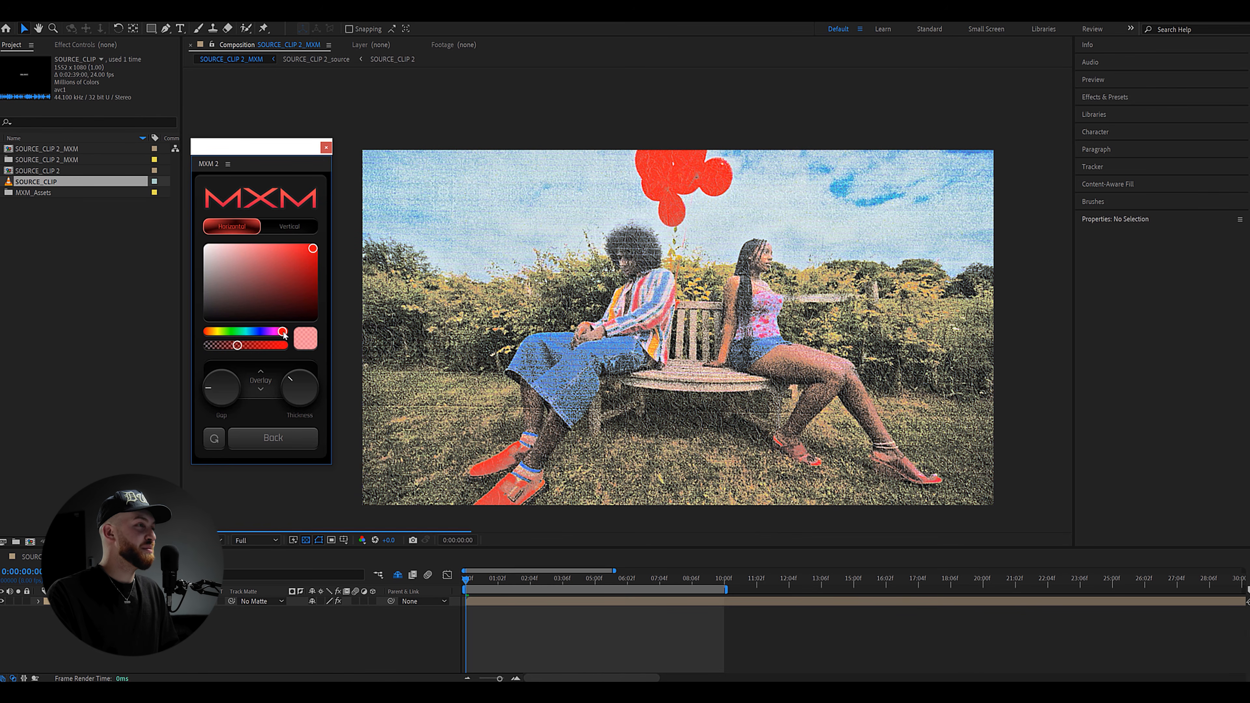
scroll(586, 365, up, 5)
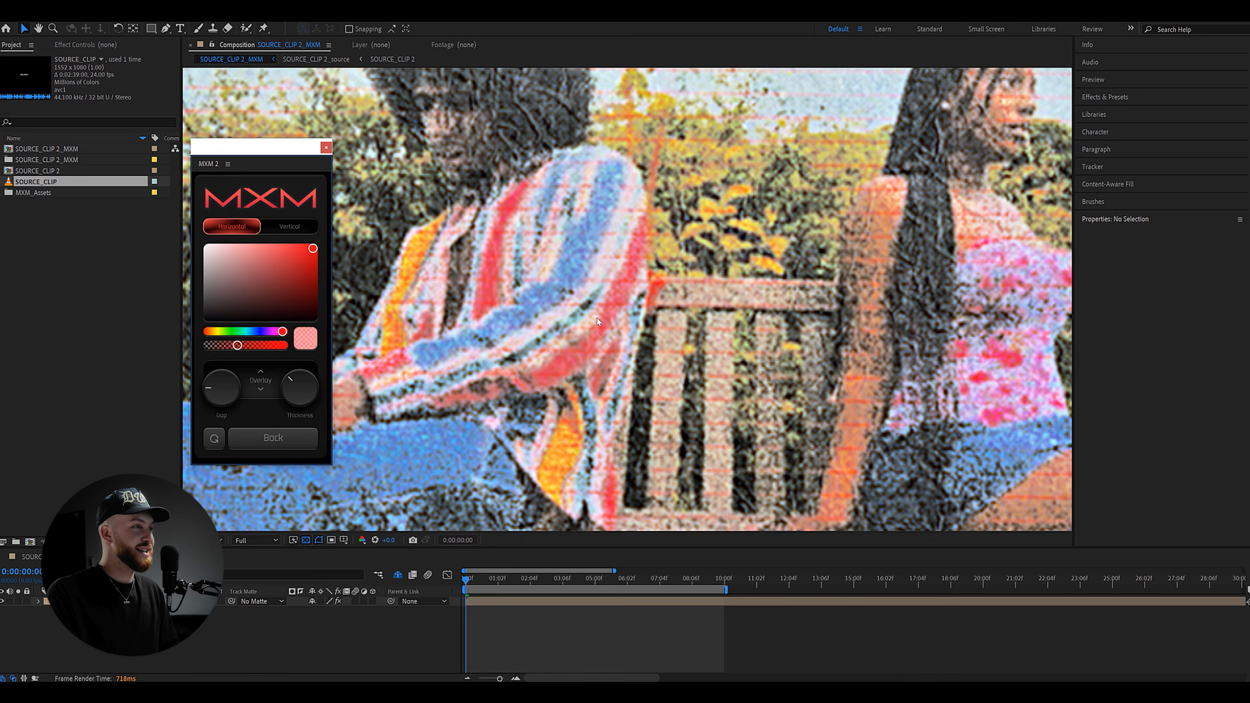
scroll(596, 318, down, 3)
scroll(544, 325, up, 1)
scroll(545, 326, down, 3)
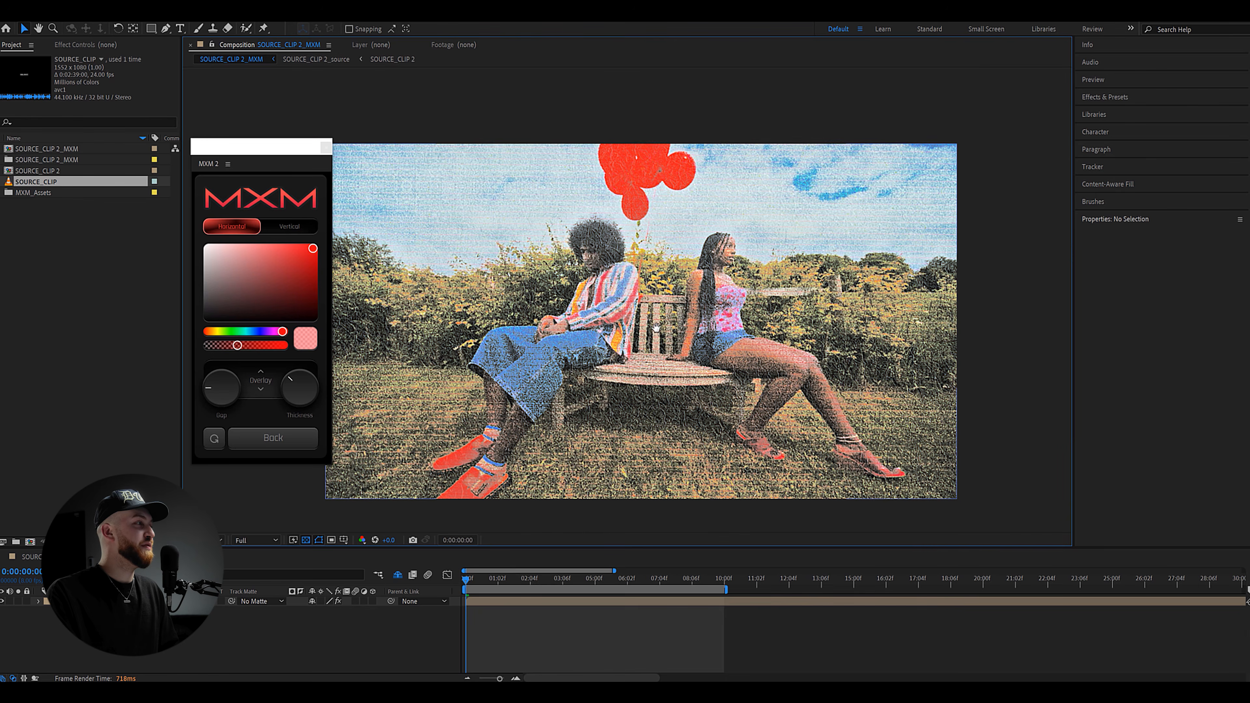
drag(657, 328, 666, 314)
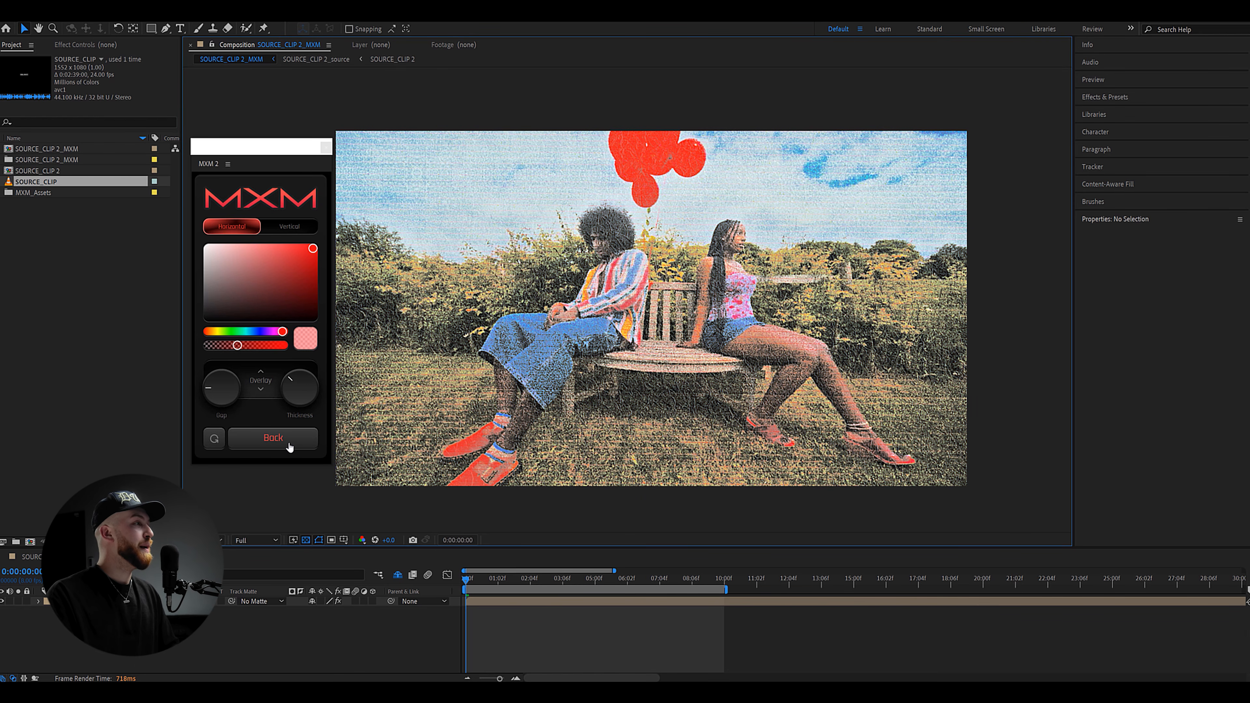
click(274, 438)
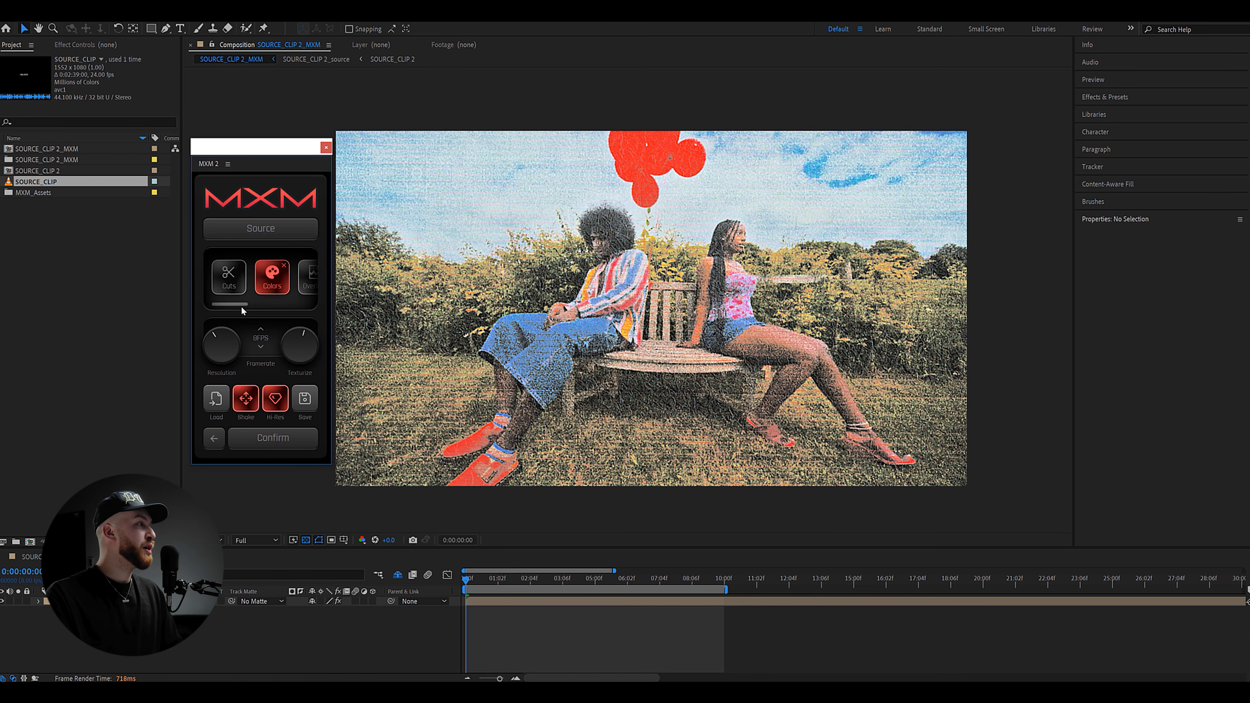
- Add the spray paint effect and switch its spray can to Paint 5
drag(258, 306, 282, 304)
click(269, 276)
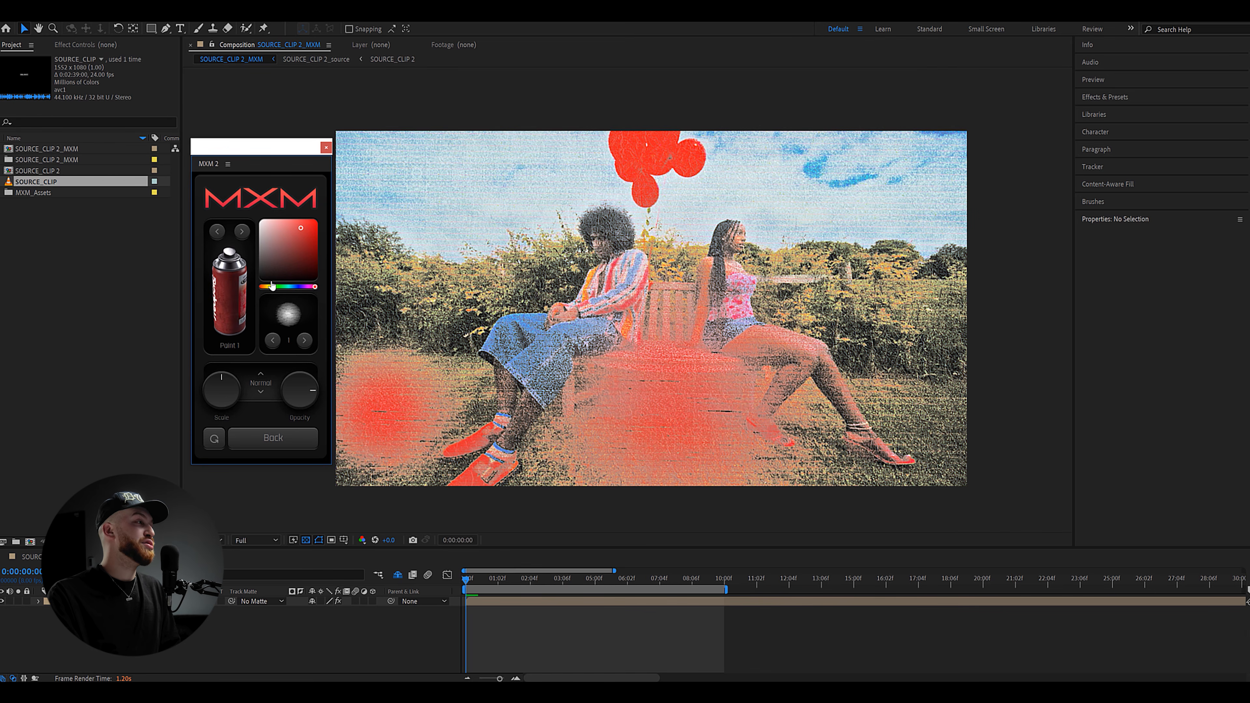
click(242, 232)
click(242, 232)
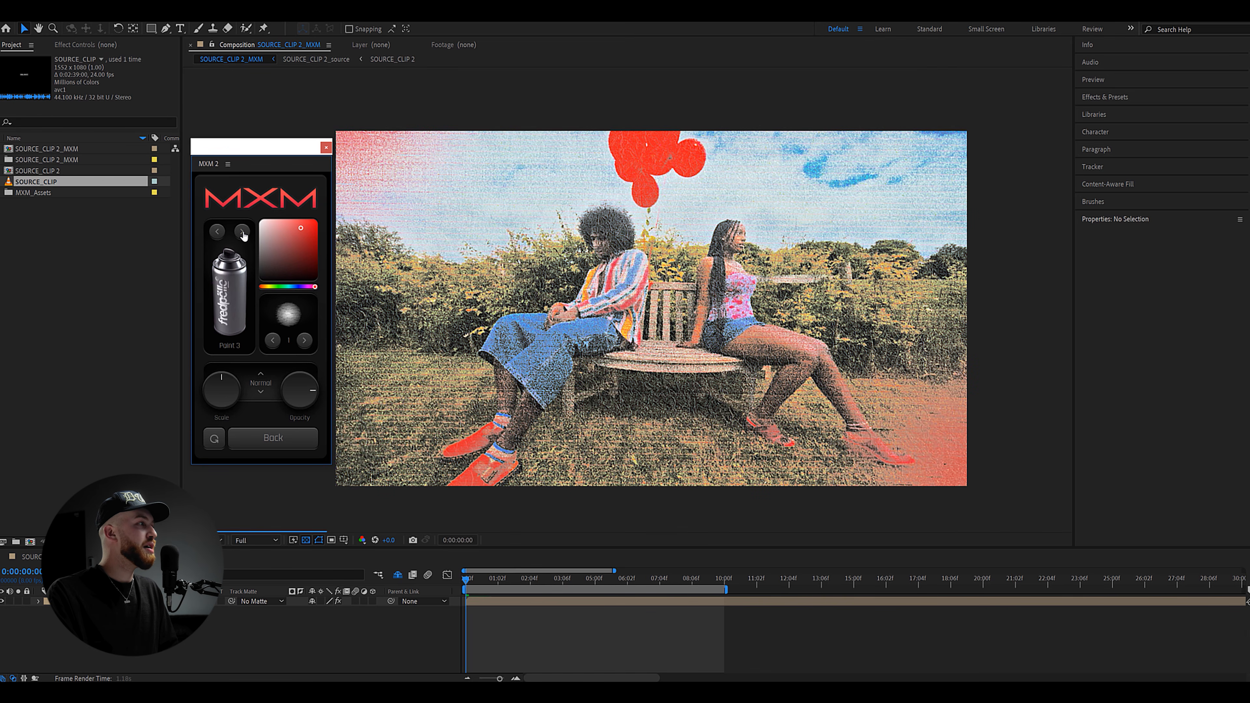
click(242, 231)
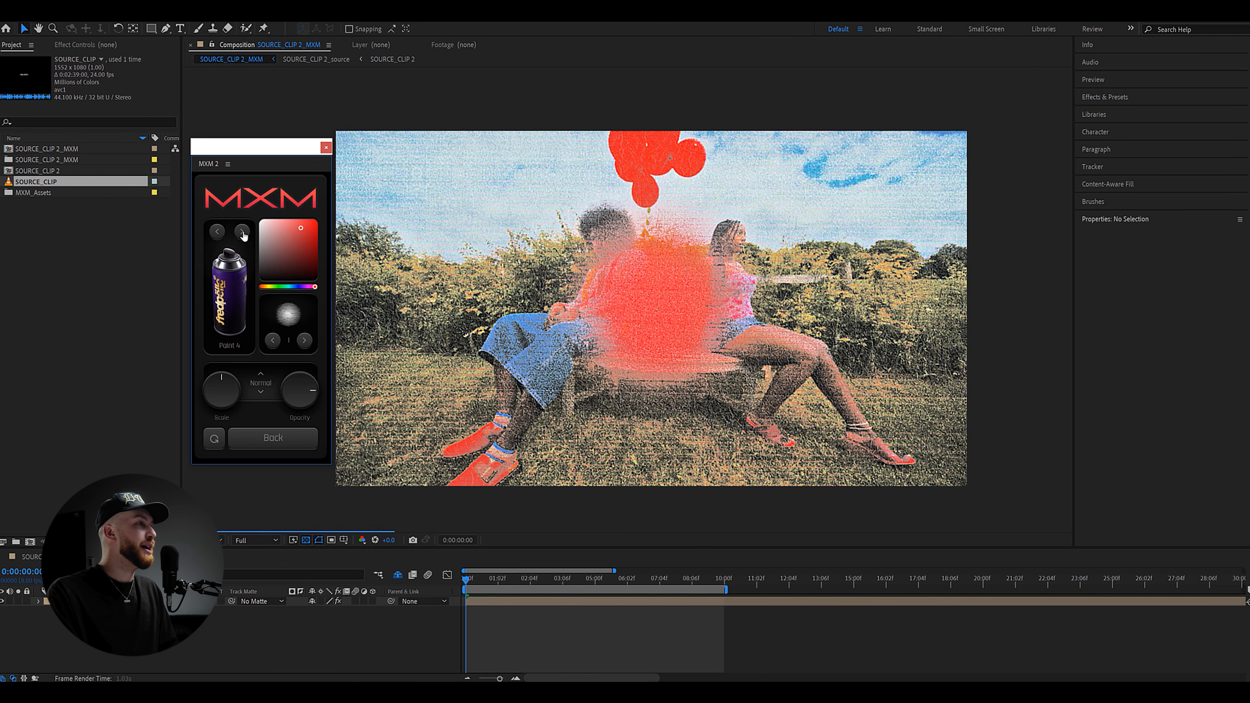
click(242, 232)
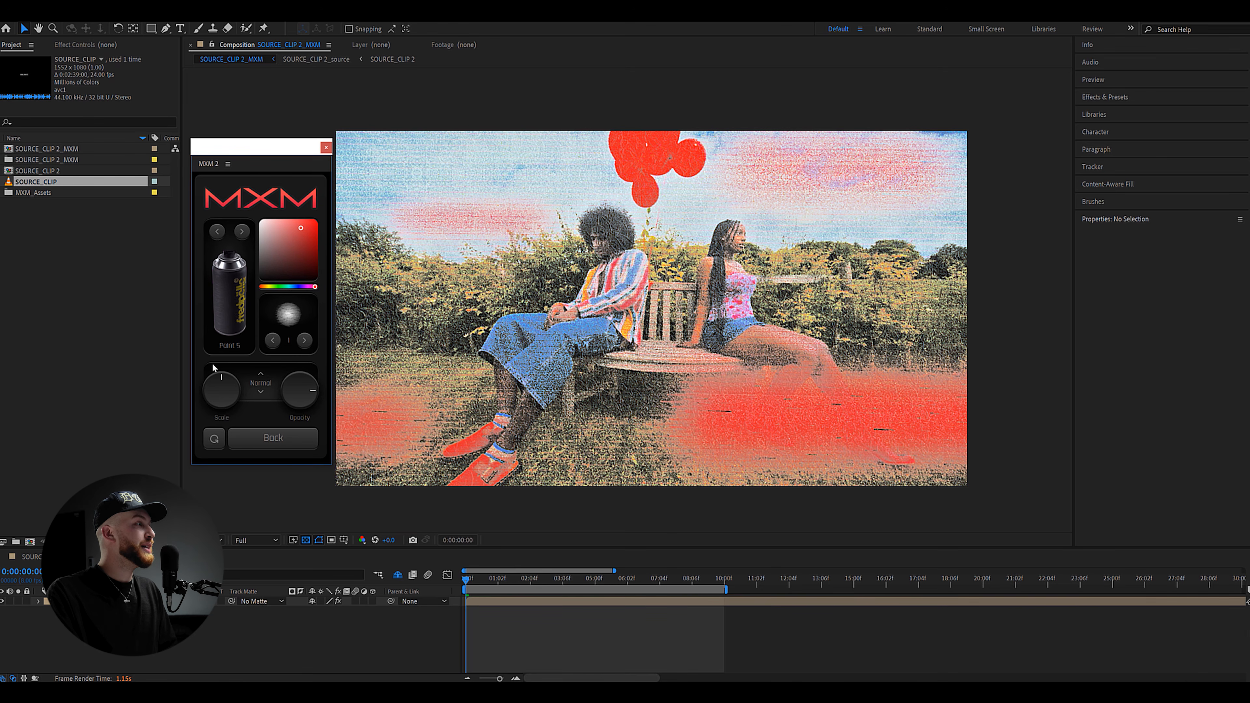
- Raise the scale of the Paint 5 spray and change its color to orange
drag(218, 384, 223, 374)
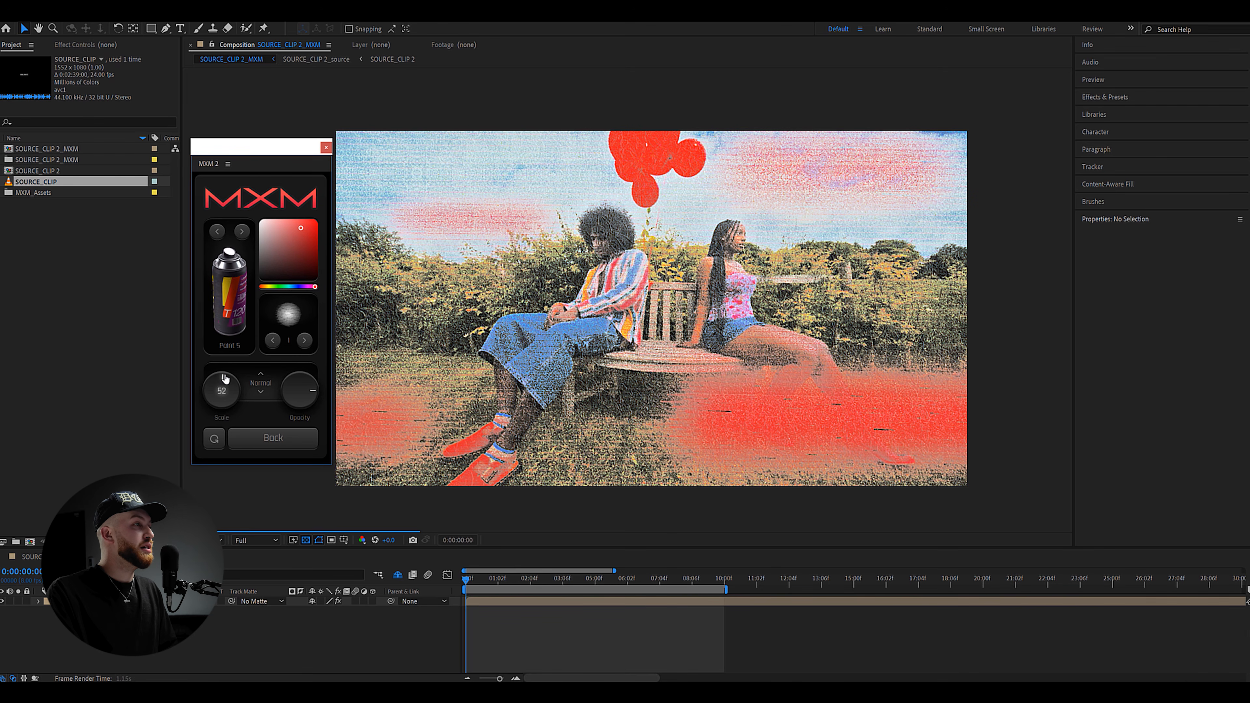
click(226, 376)
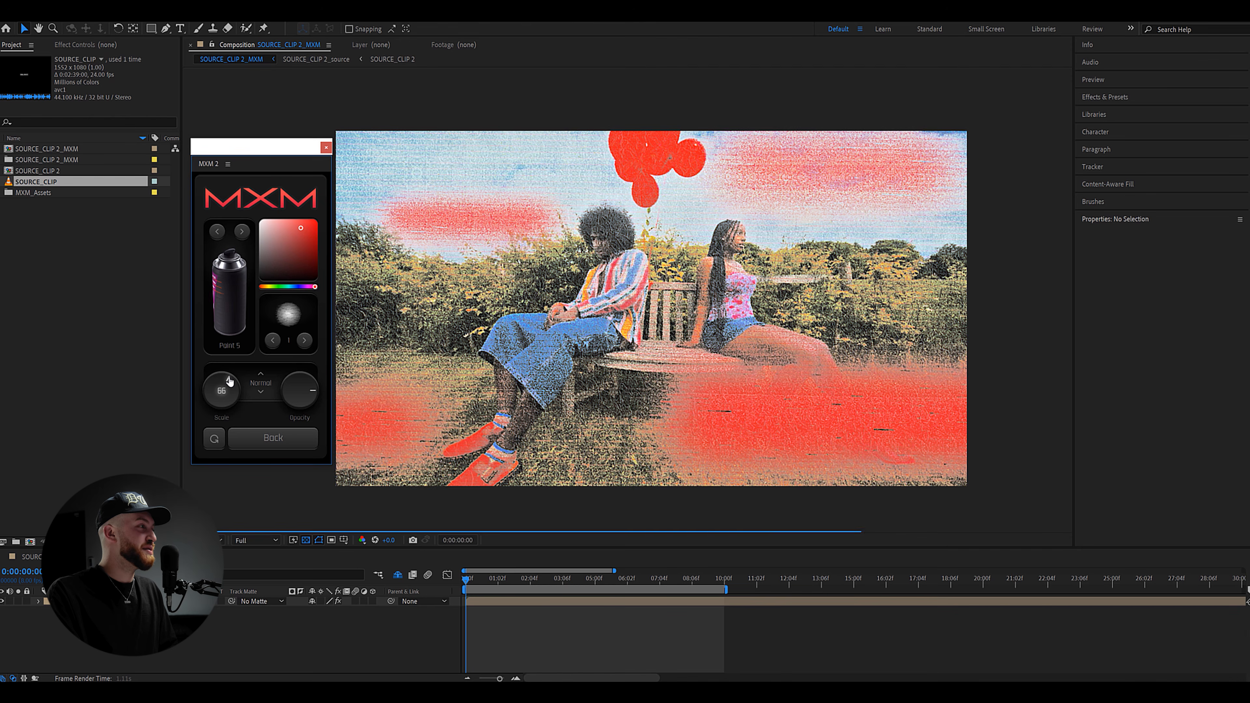
drag(229, 380, 225, 379)
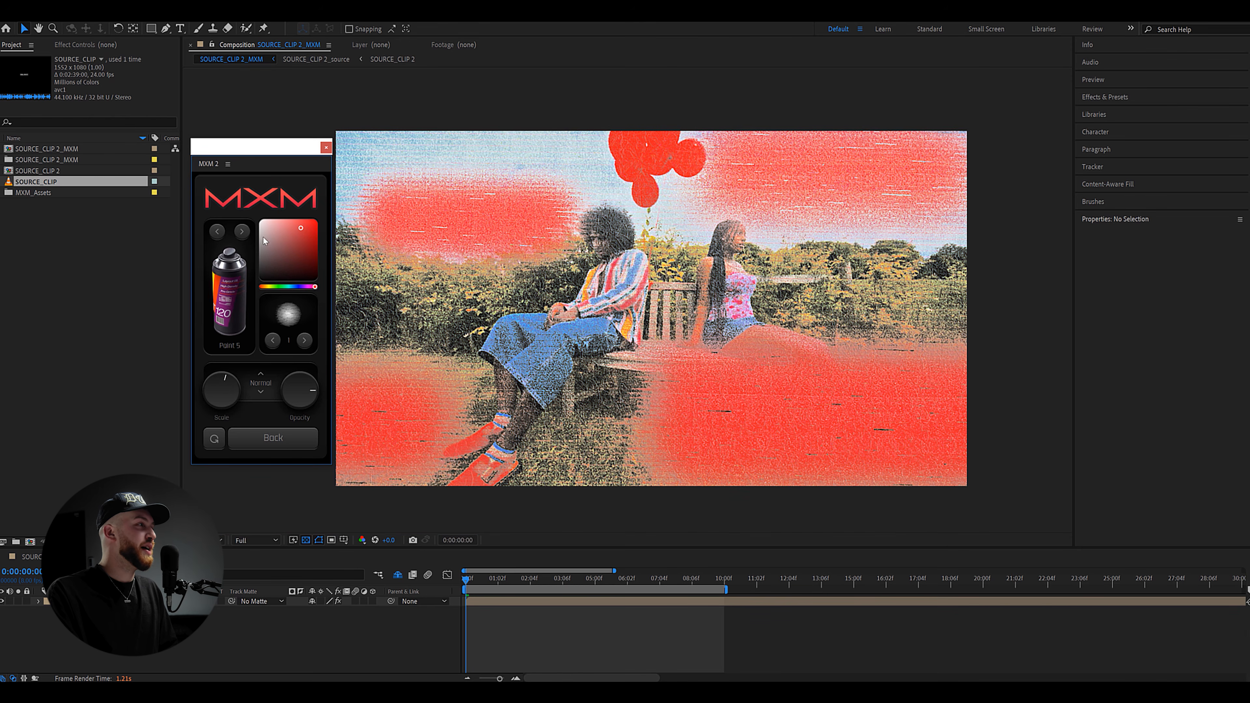
drag(292, 292, 265, 289)
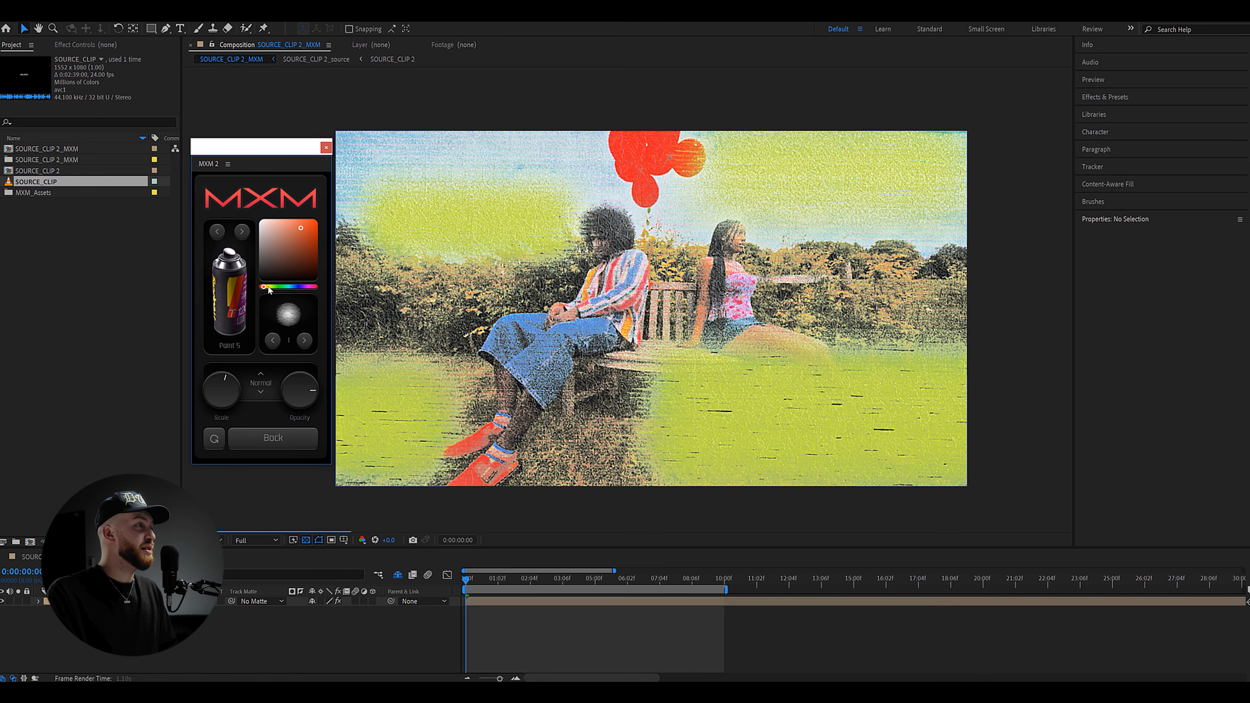
drag(267, 286, 267, 286)
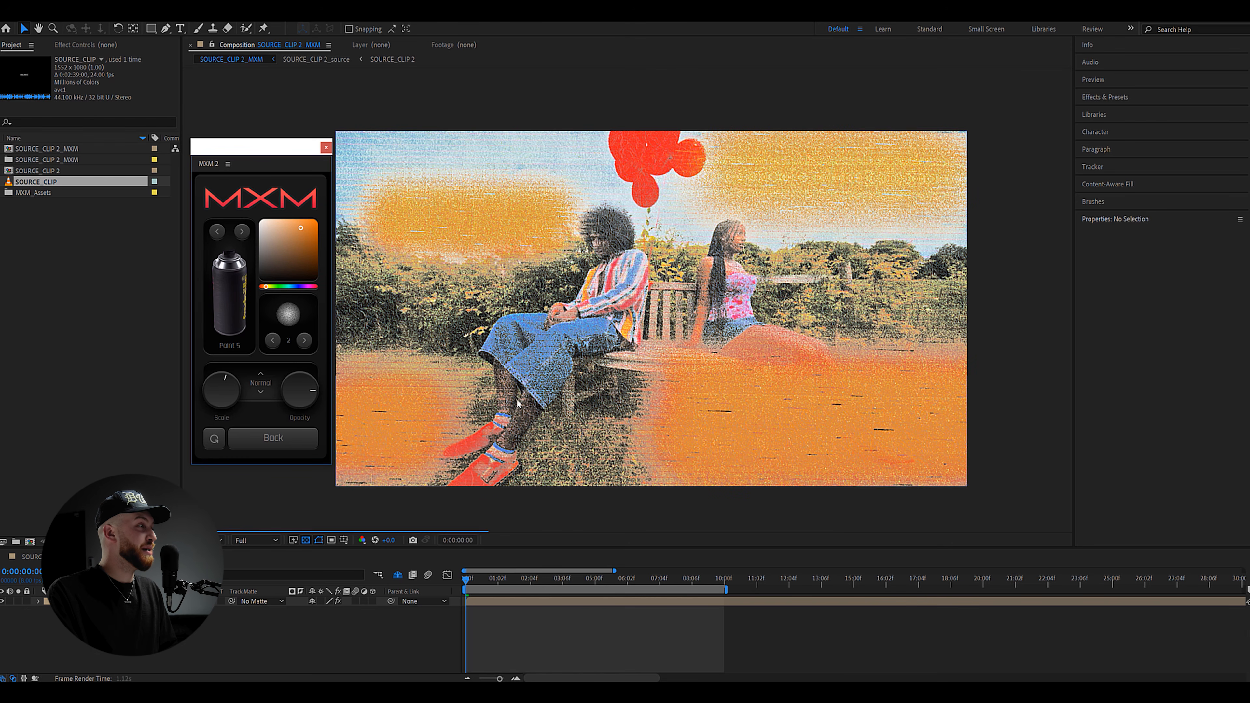
- Step through the spray texture variations for Paint 5 and choose number 5
click(304, 340)
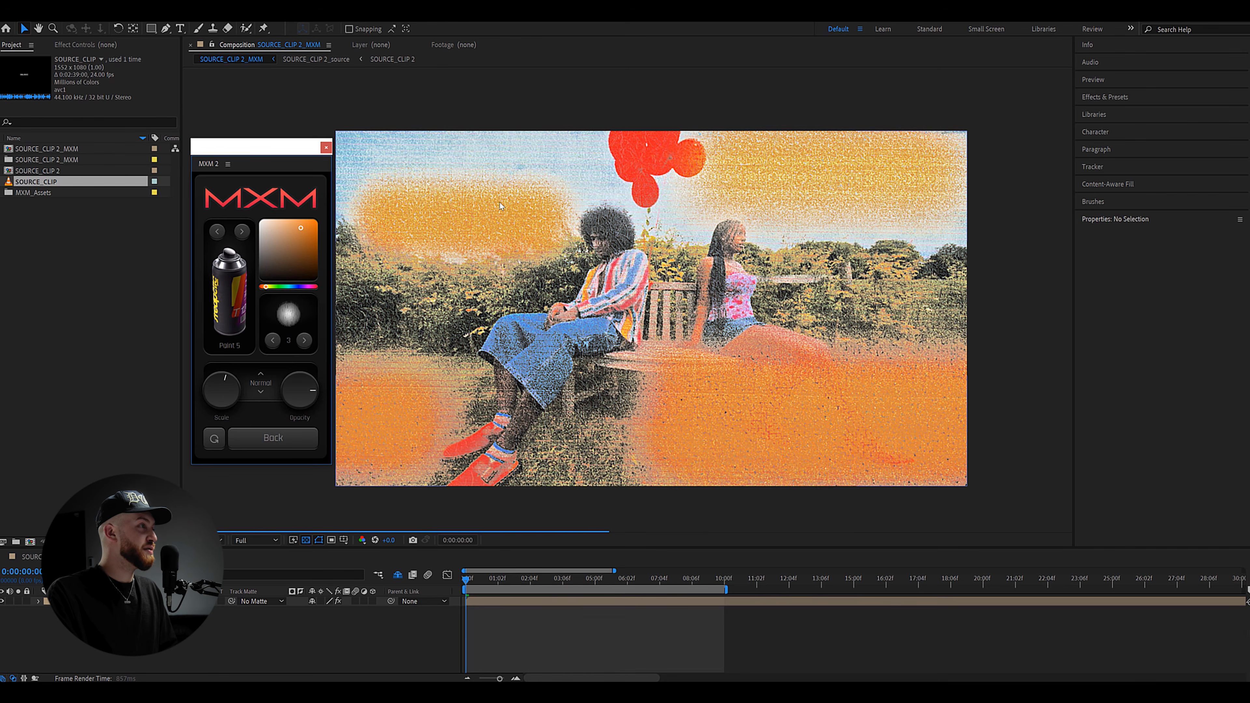
click(305, 340)
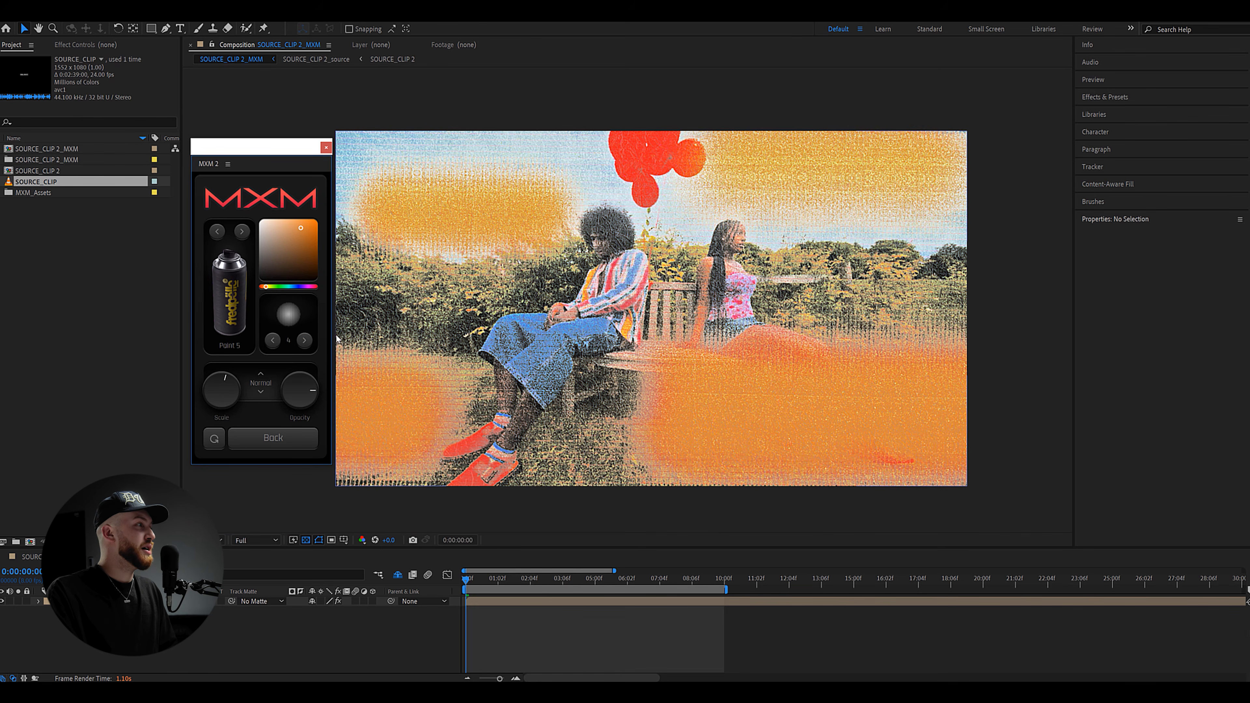
click(304, 340)
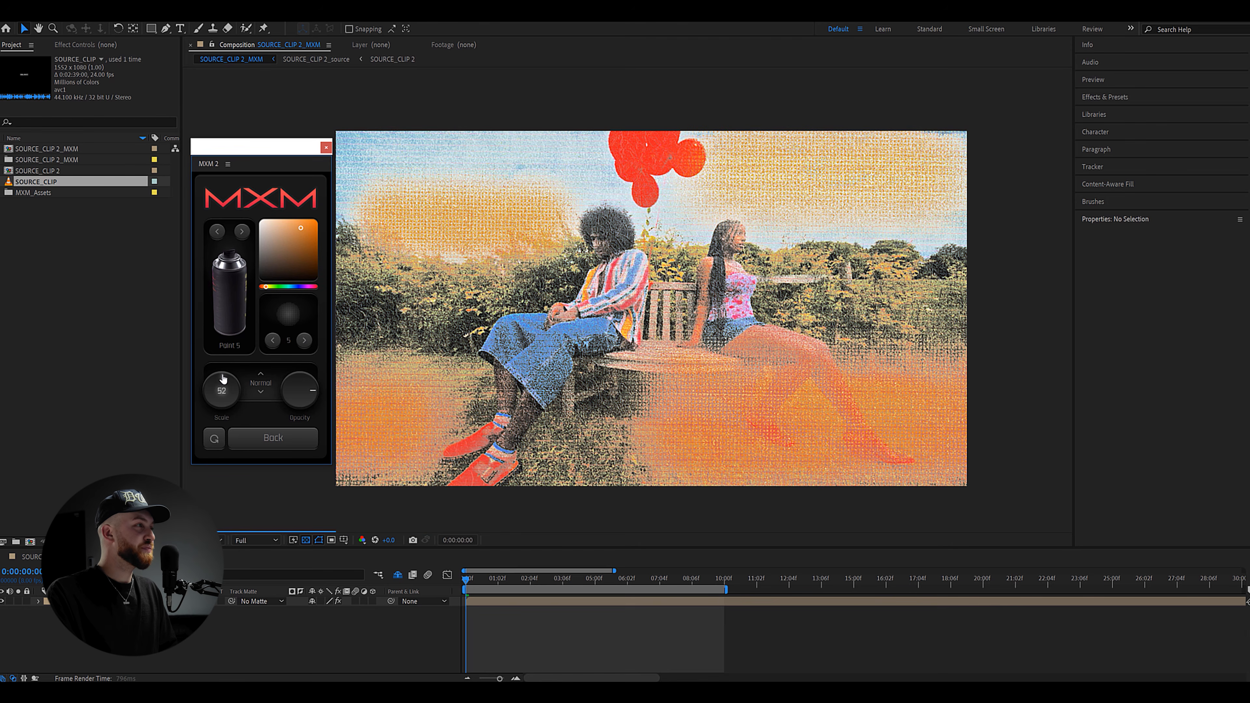
- Change the Paint 5 spray color to a fully saturated red
drag(306, 287, 315, 287)
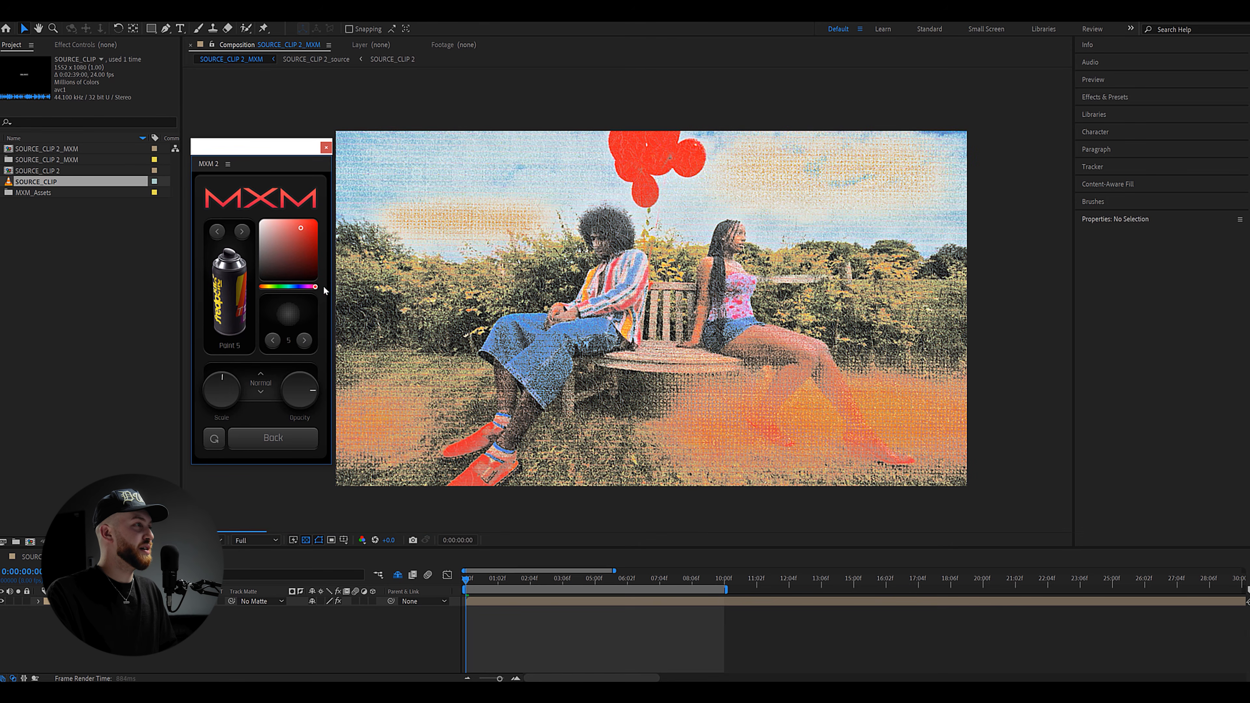
drag(290, 260, 246, 303)
drag(291, 266, 228, 200)
mouse_move(284, 250)
mouse_down()
mouse_move(330, 264)
mouse_move(340, 204)
mouse_up()
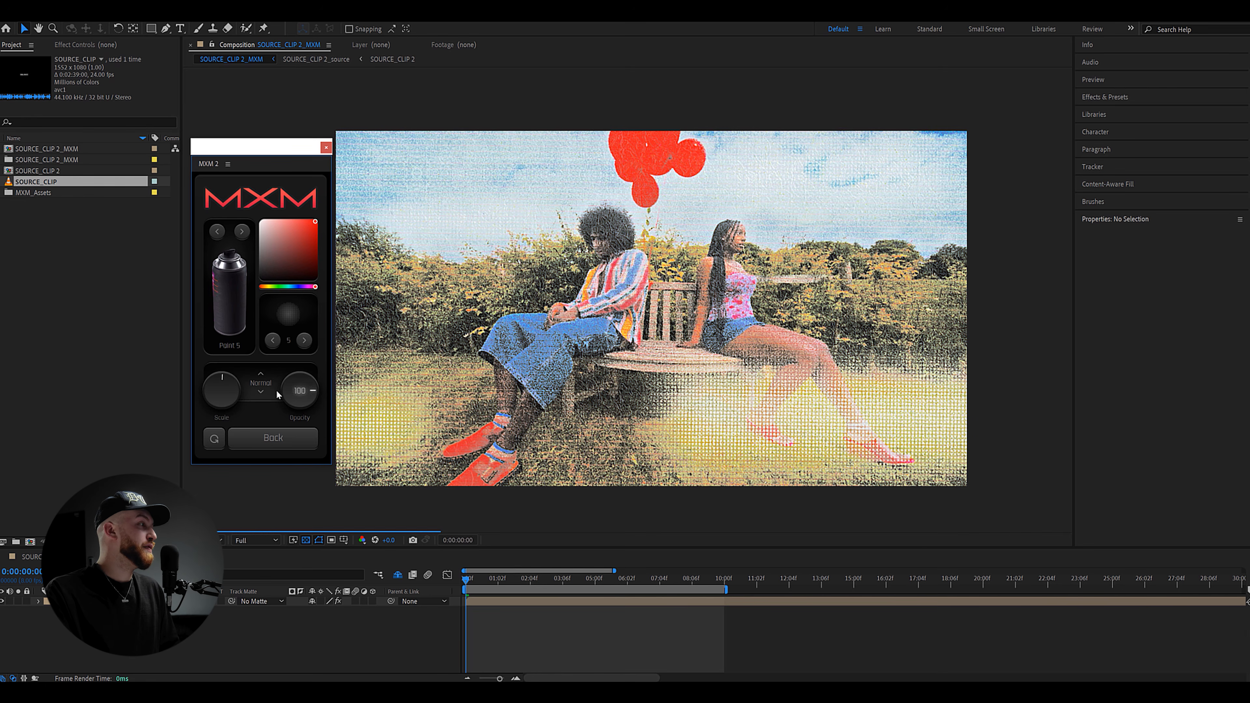
- Cycle through the spray paint's blending modes, including Add and Subtract, and return it to Normal
click(261, 375)
click(261, 375)
click(261, 376)
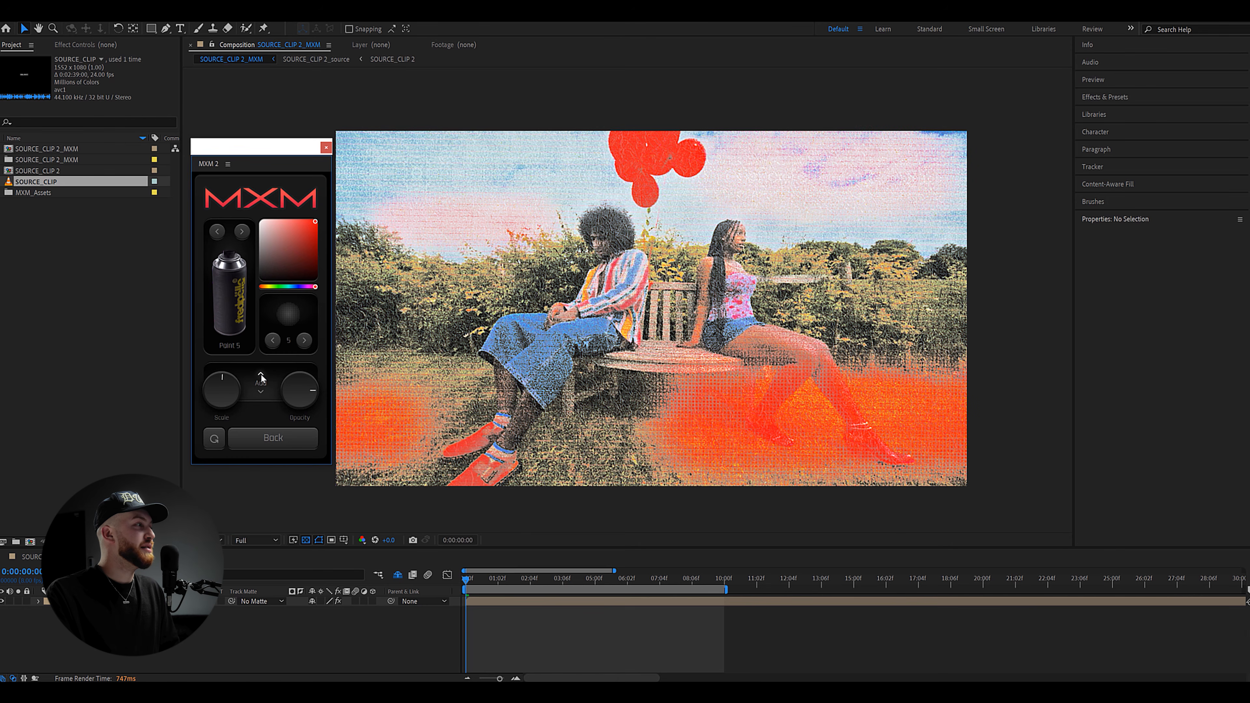
click(261, 376)
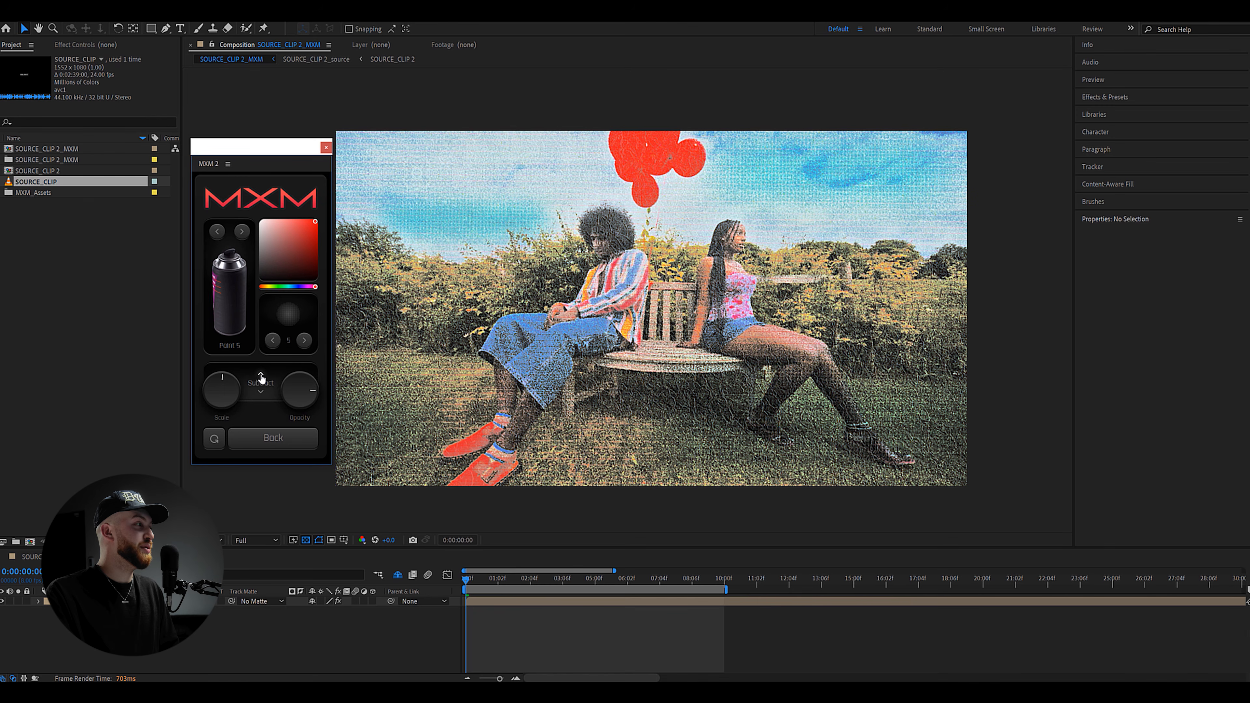
click(261, 375)
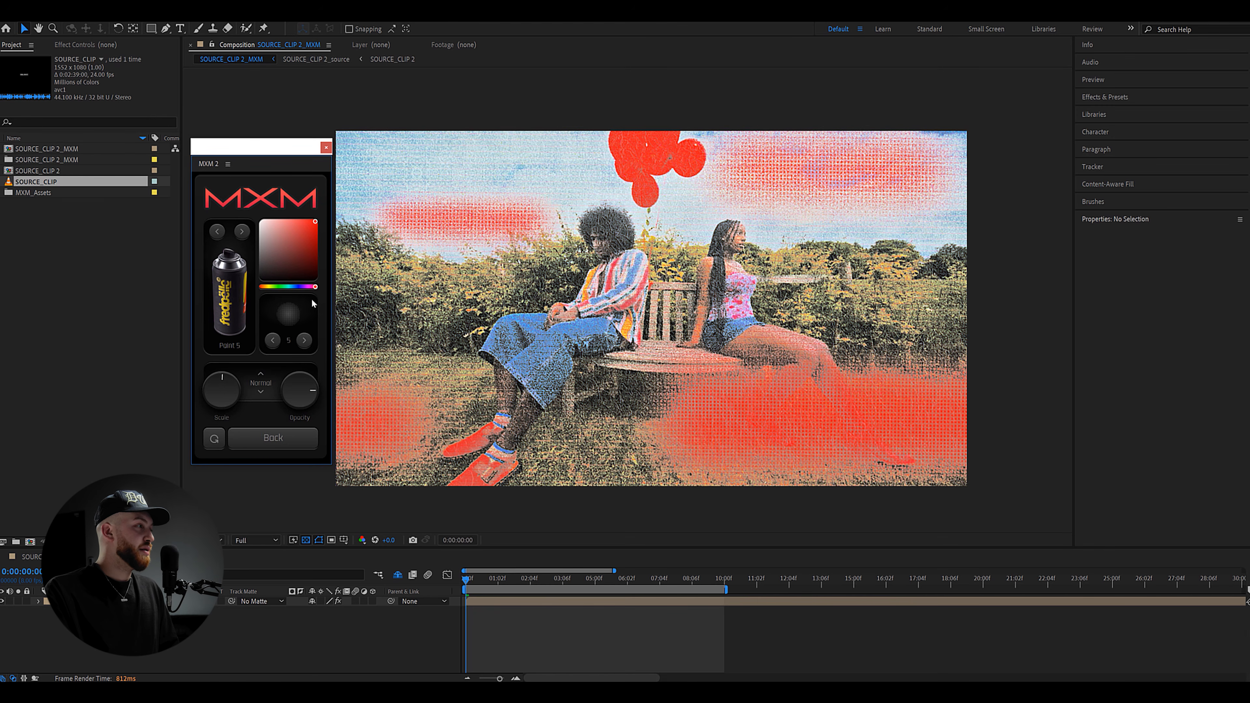
- Reduce the saturation of the spray paint color and shift its hue through blue to teal
click(298, 236)
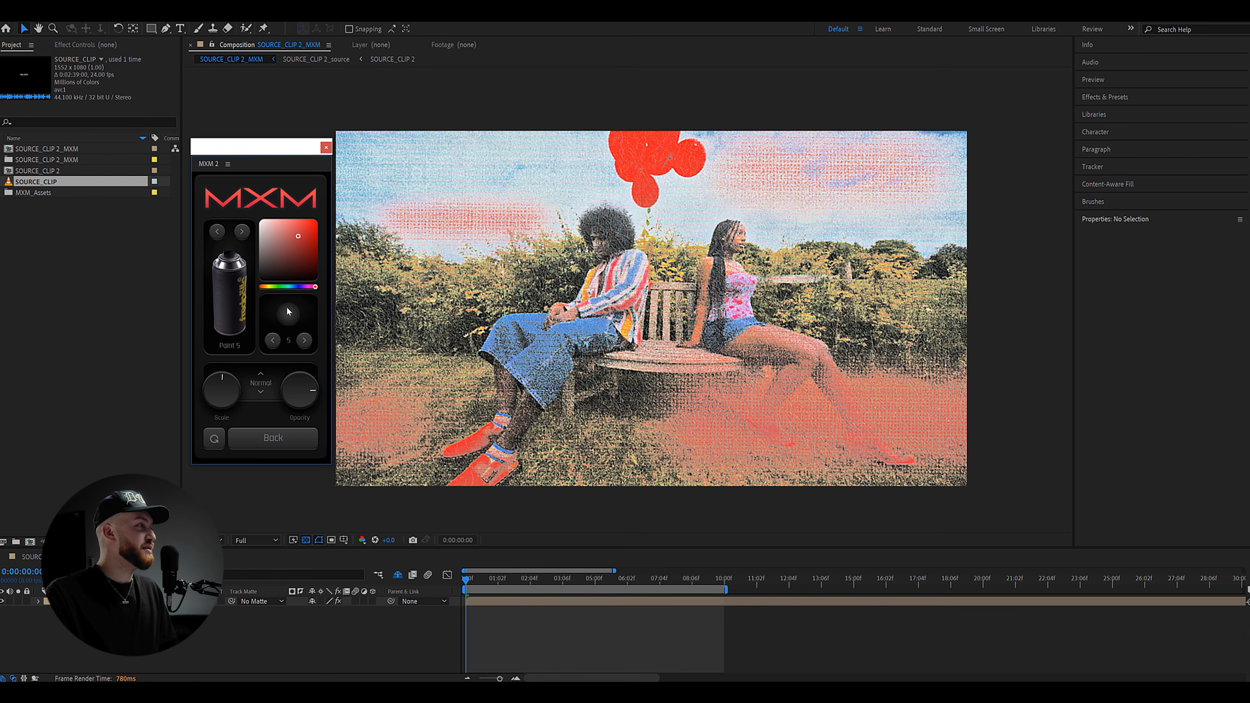
click(297, 288)
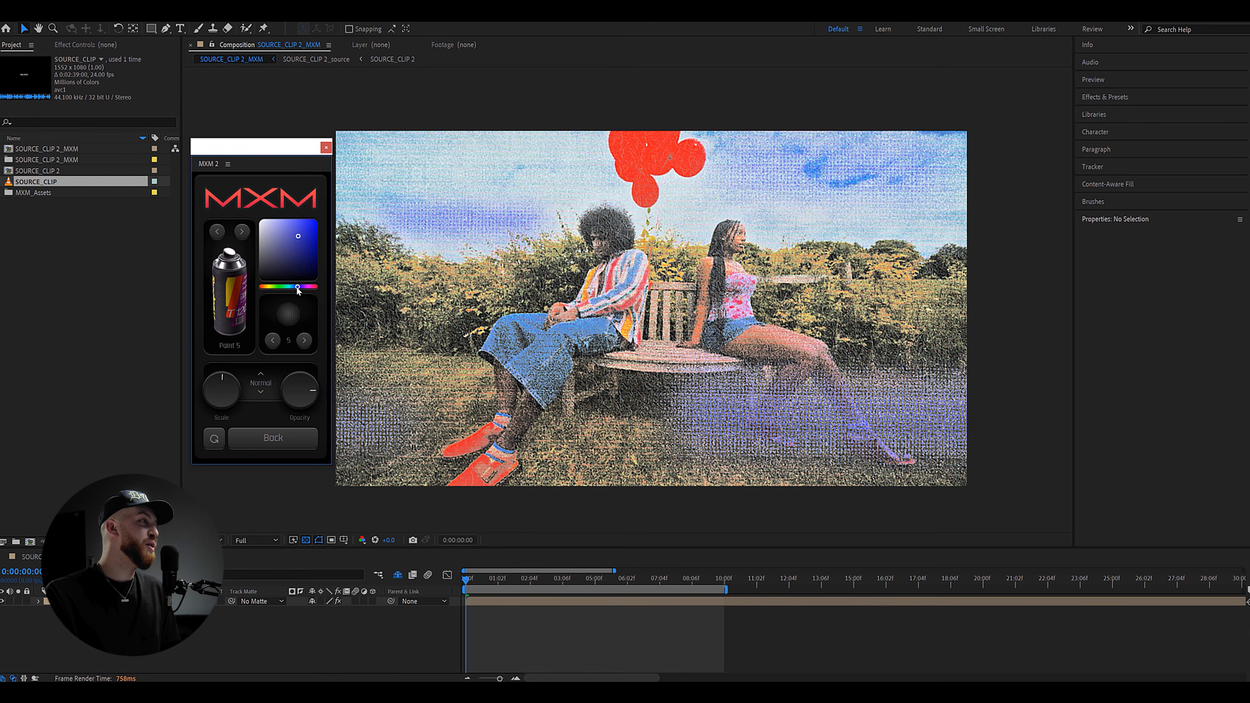
drag(297, 287, 288, 287)
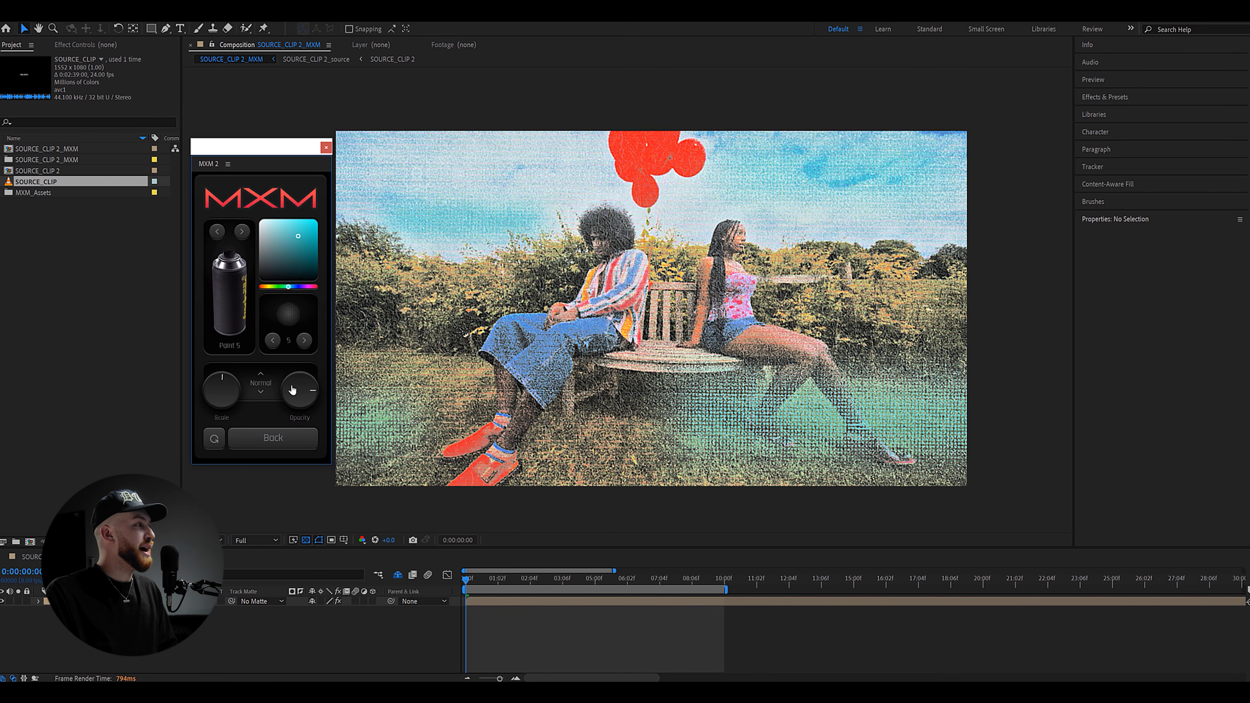
- Leave the spray paint settings and remove the spray paint effect from the clip
click(272, 437)
drag(243, 305, 300, 303)
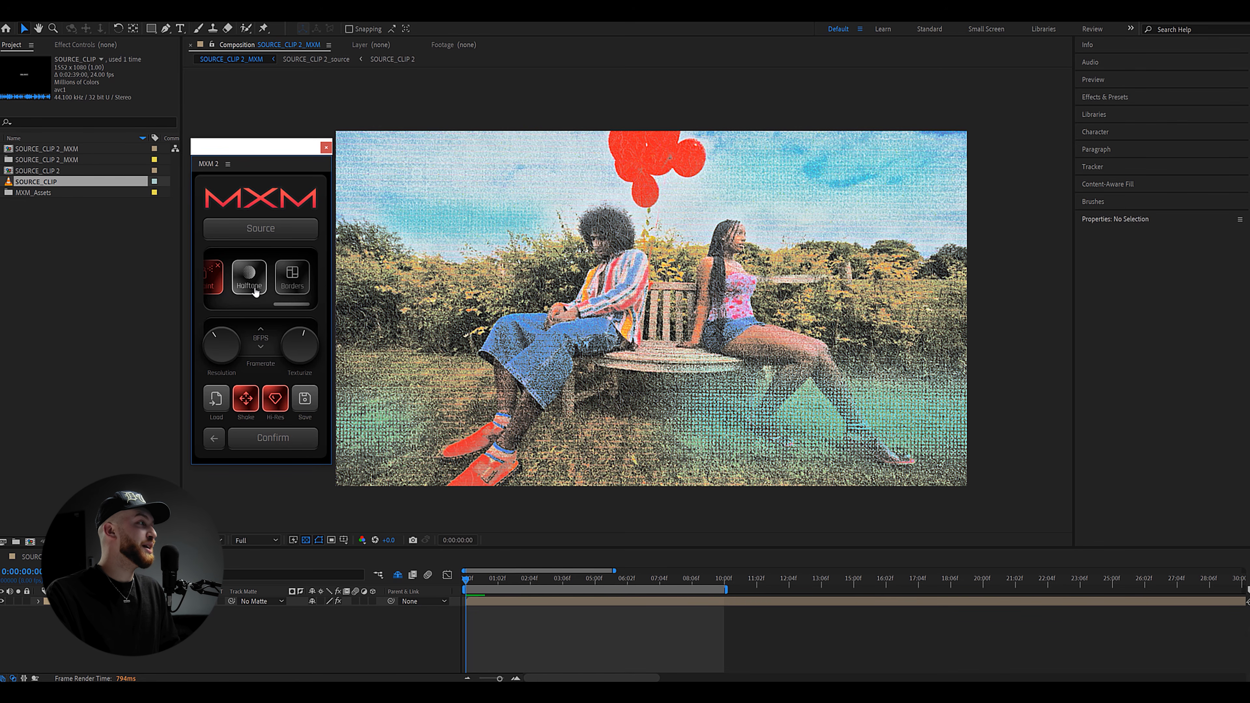
click(218, 266)
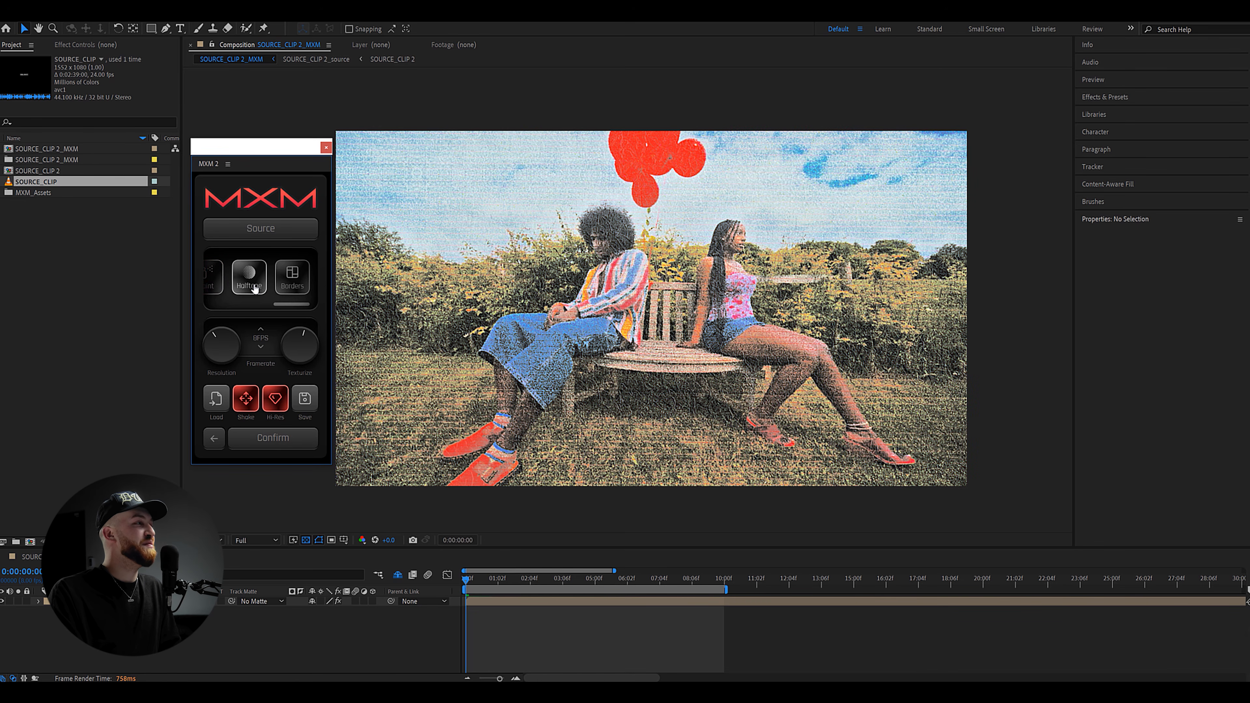
- Add the Halftone effect and inspect its dot pattern on the two people up close
click(255, 288)
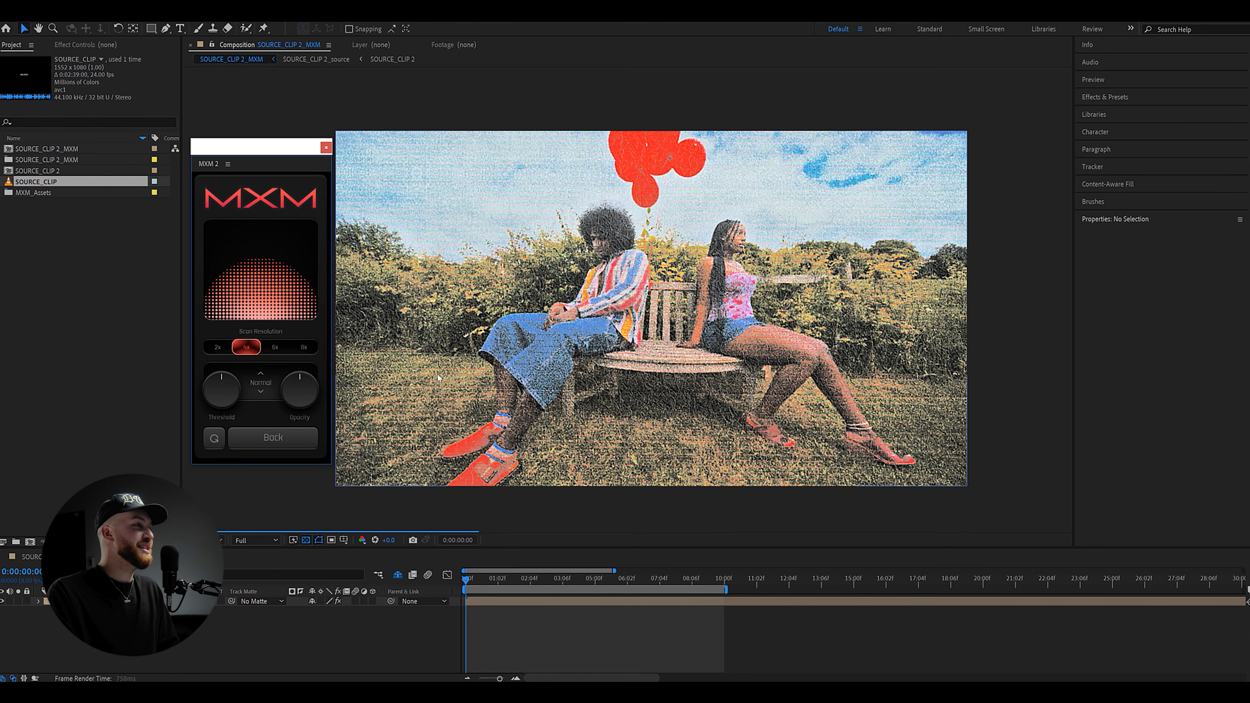
scroll(546, 356, up, 1)
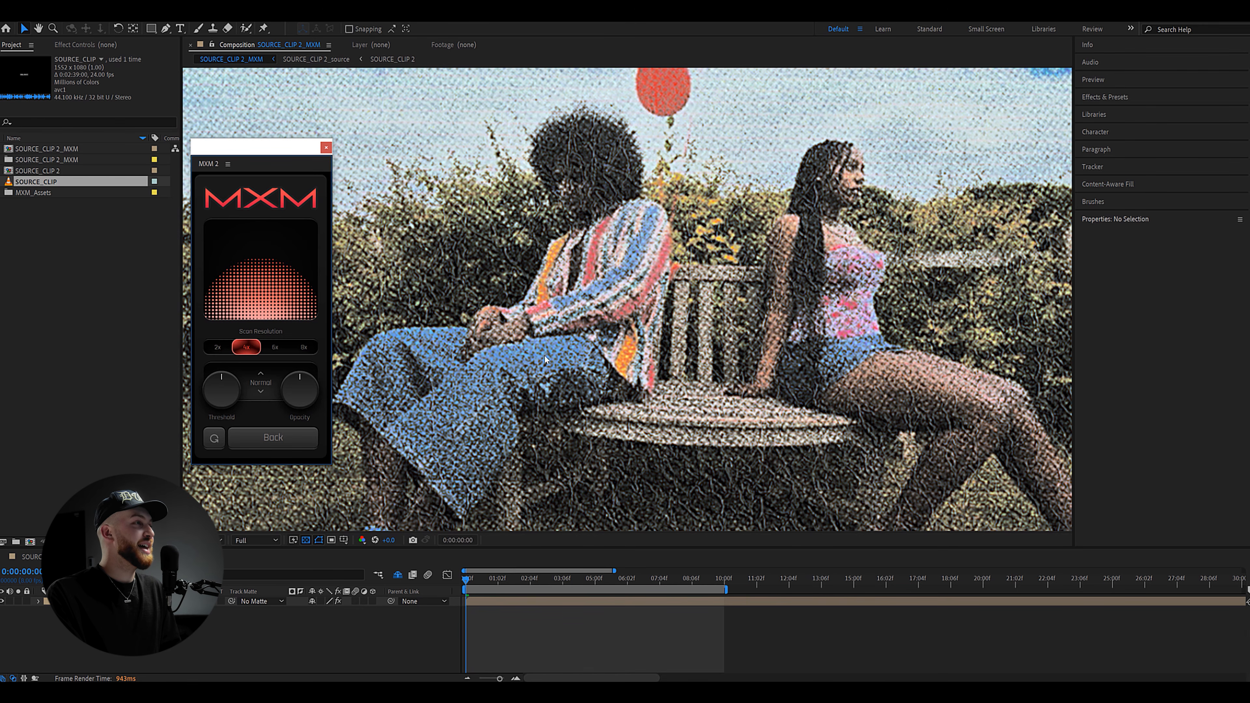
key(h)
drag(590, 284, 644, 318)
scroll(618, 345, down, 1)
scroll(585, 305, up, 1)
- Compare the 6x and 8x halftone scan resolutions and set the scan resolution to 2x
click(275, 346)
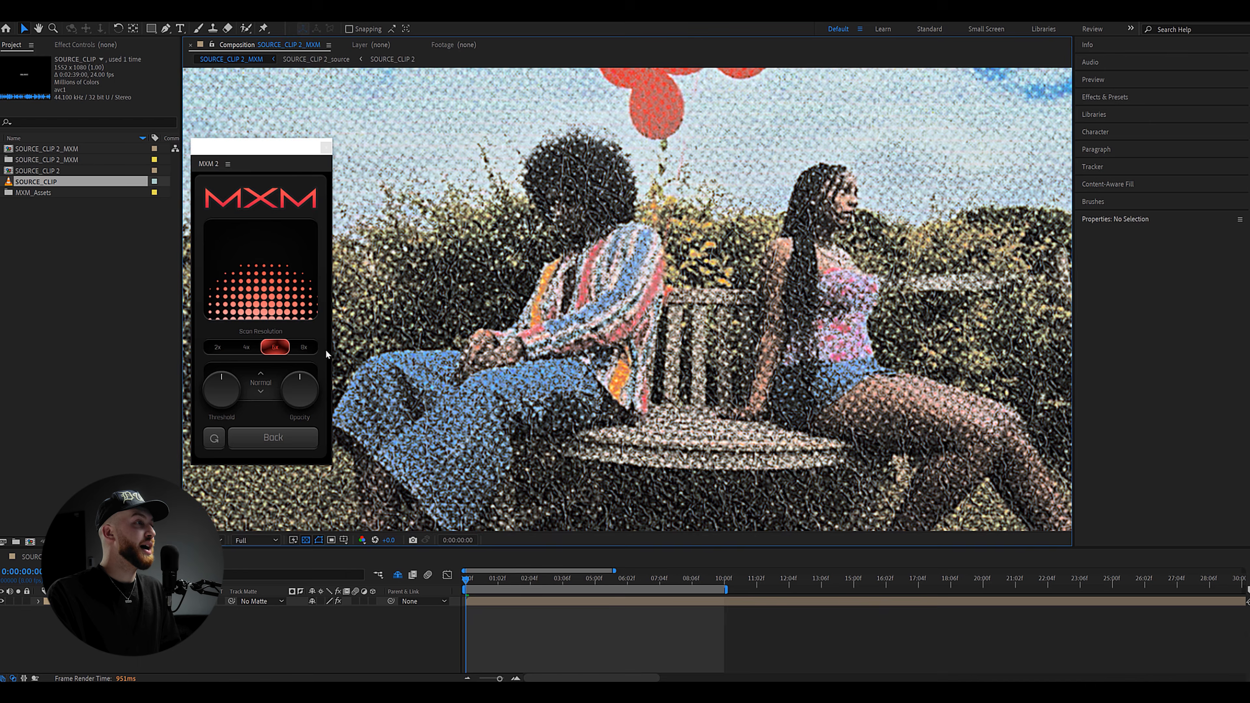
click(304, 347)
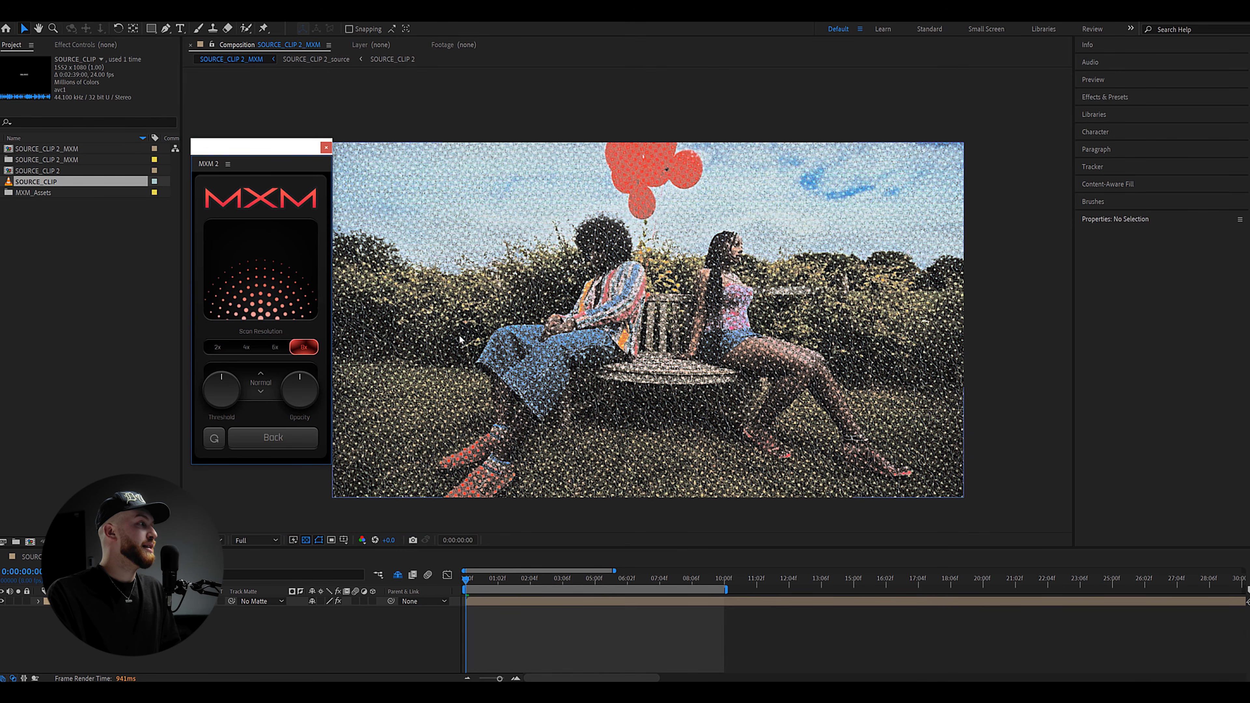
click(217, 347)
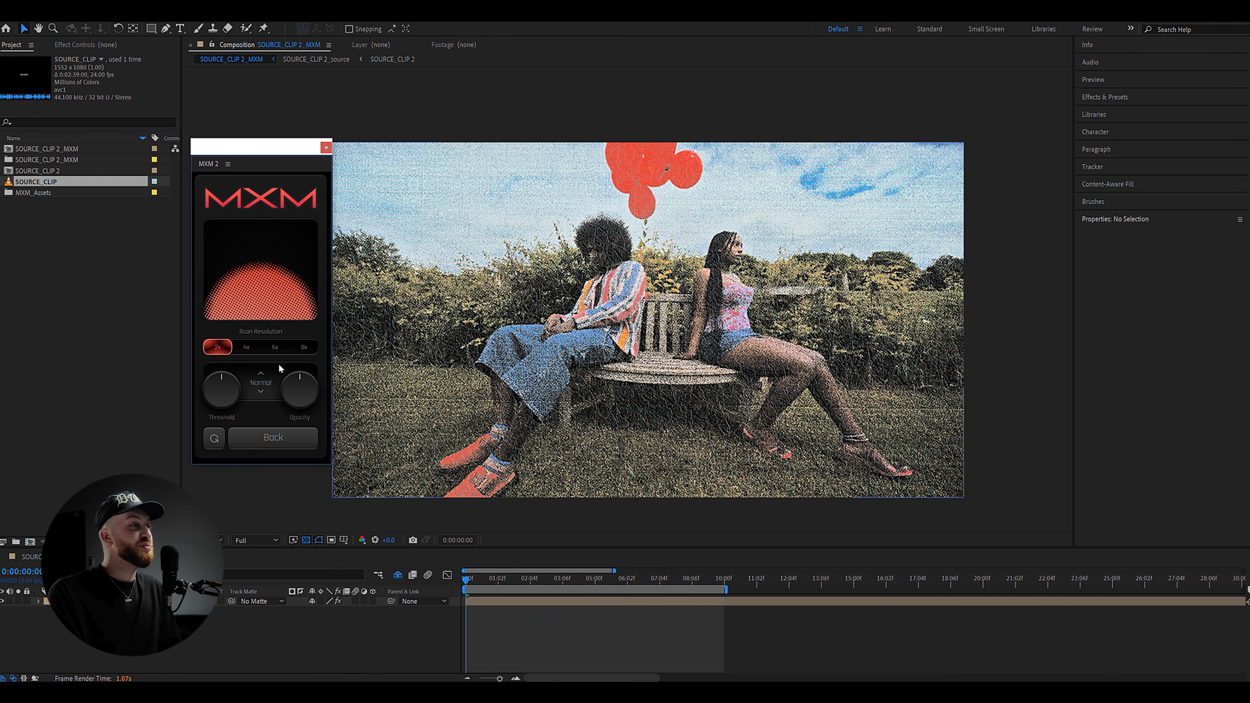
- Lower the halftone threshold, raise its opacity to 70, and set its blending mode to Overlay
mouse_move(236, 387)
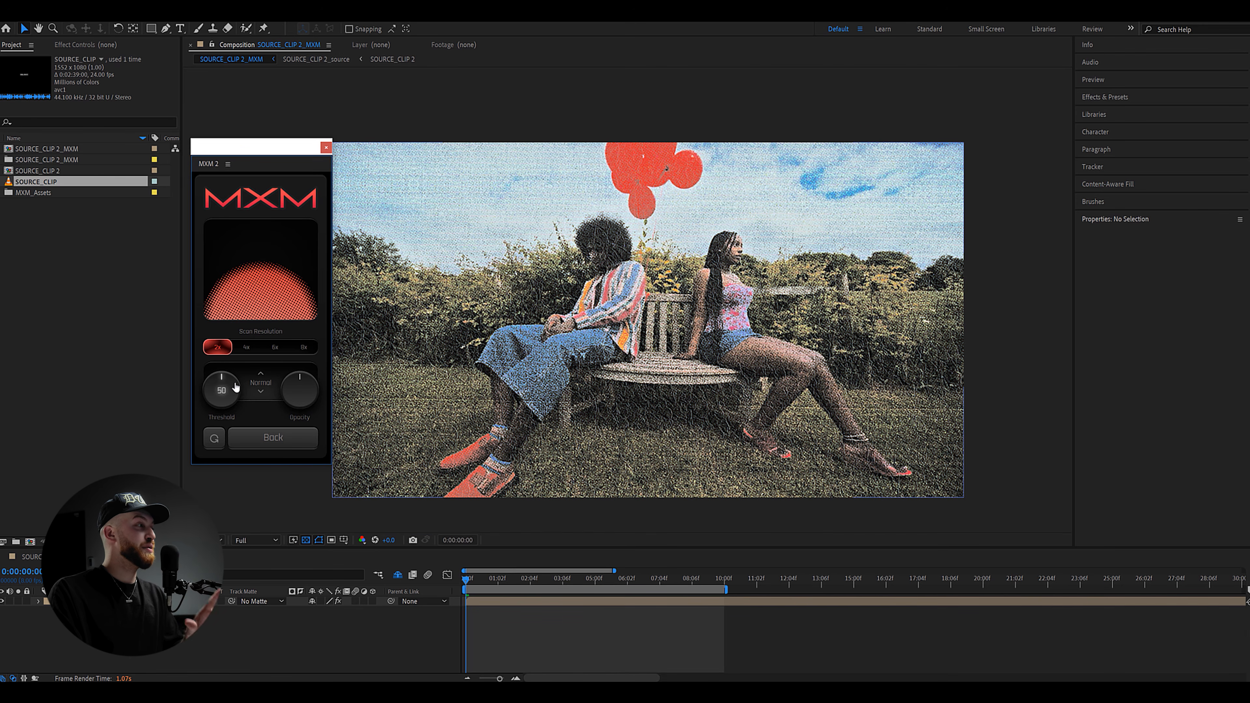
drag(235, 386, 214, 385)
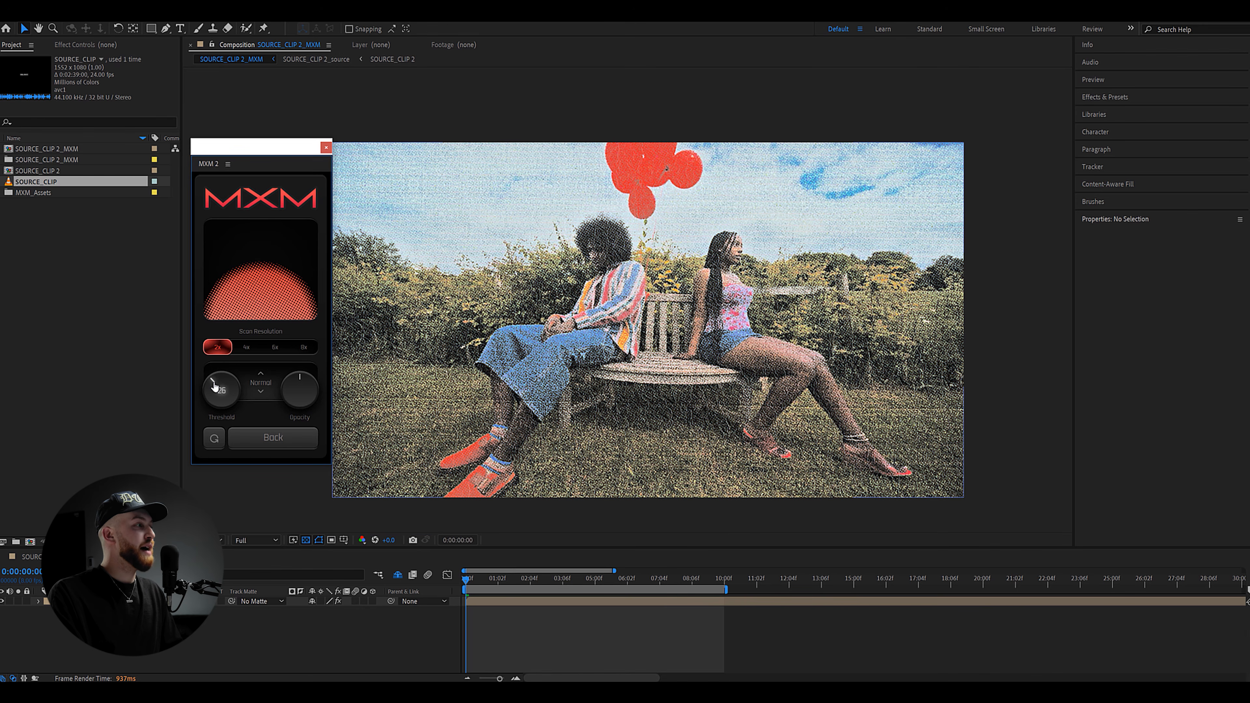
drag(301, 392, 311, 381)
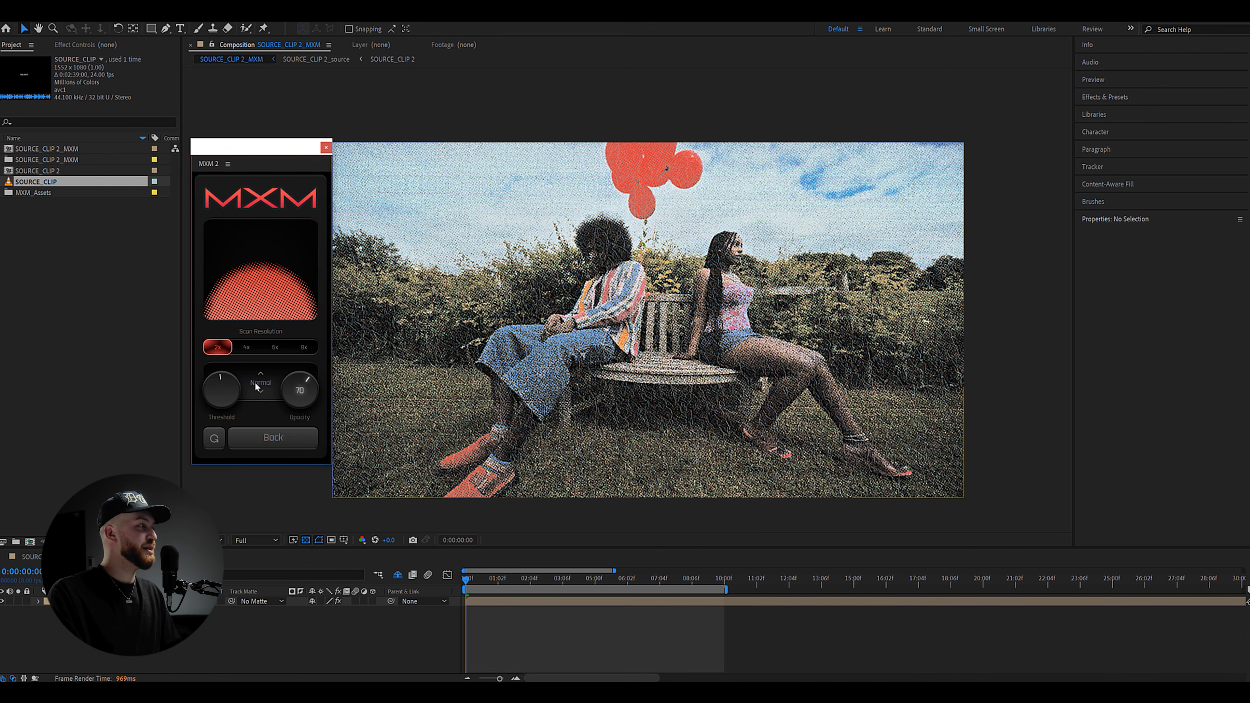
drag(231, 387, 232, 385)
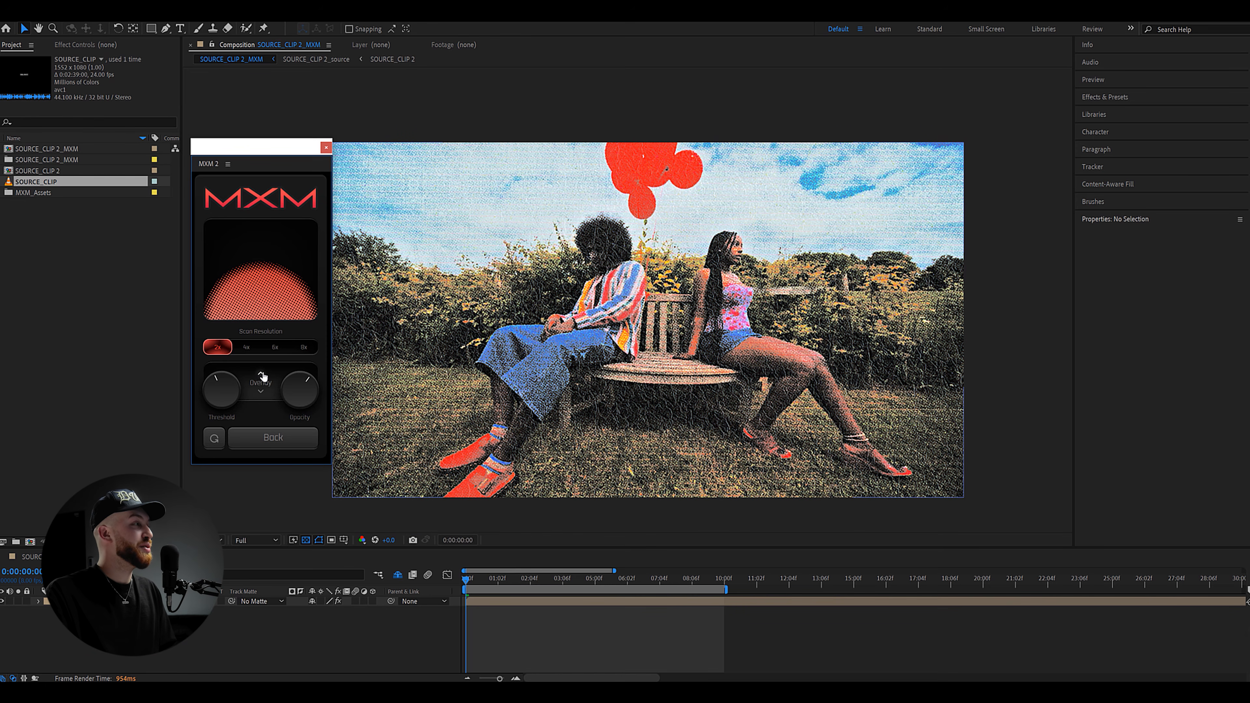
- Leave the halftone settings and remove the Halftone effect from the clip
click(265, 438)
drag(236, 303, 309, 302)
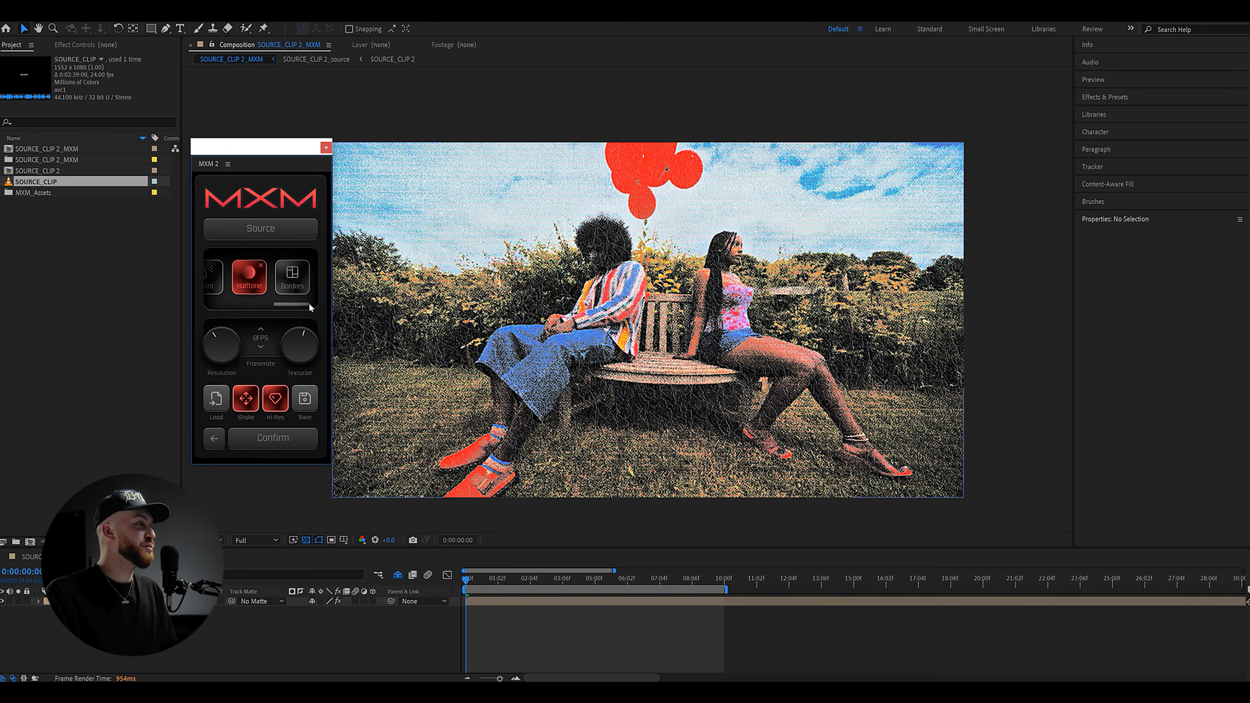
click(261, 265)
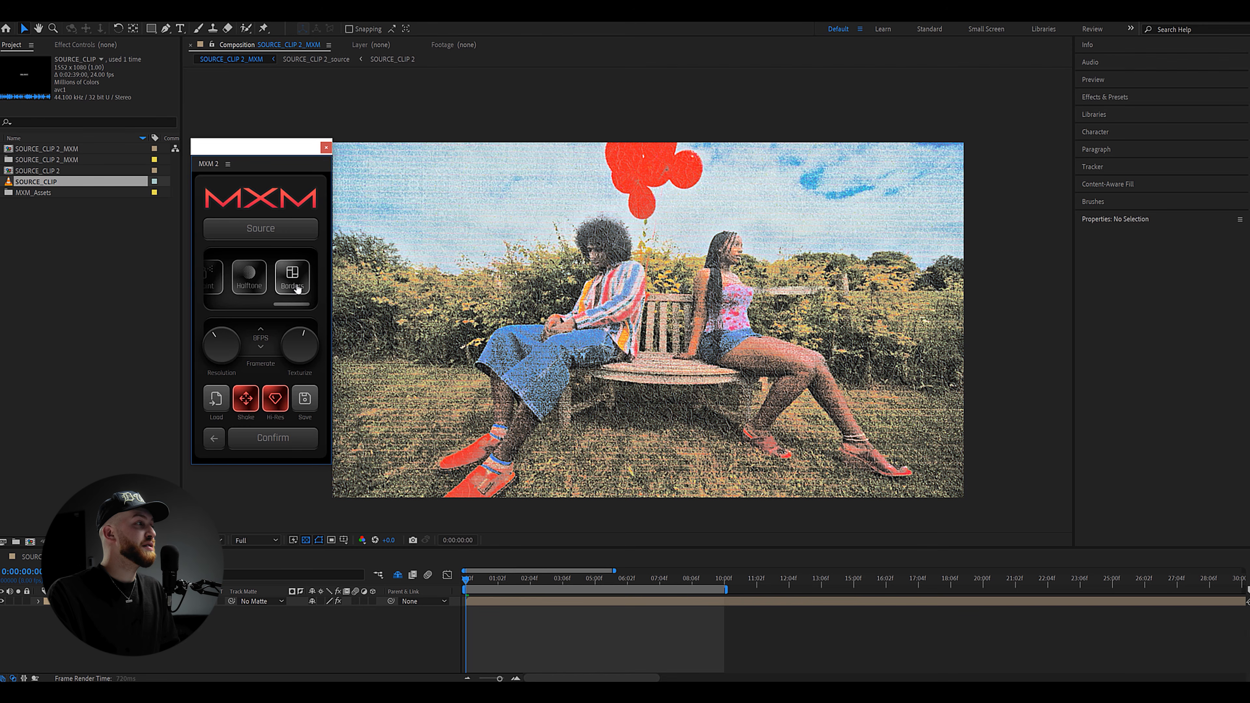
- Add the Borders effect, preview the grid and split layouts such as Split 3, and choose the Frame layout
click(297, 288)
drag(276, 147, 270, 150)
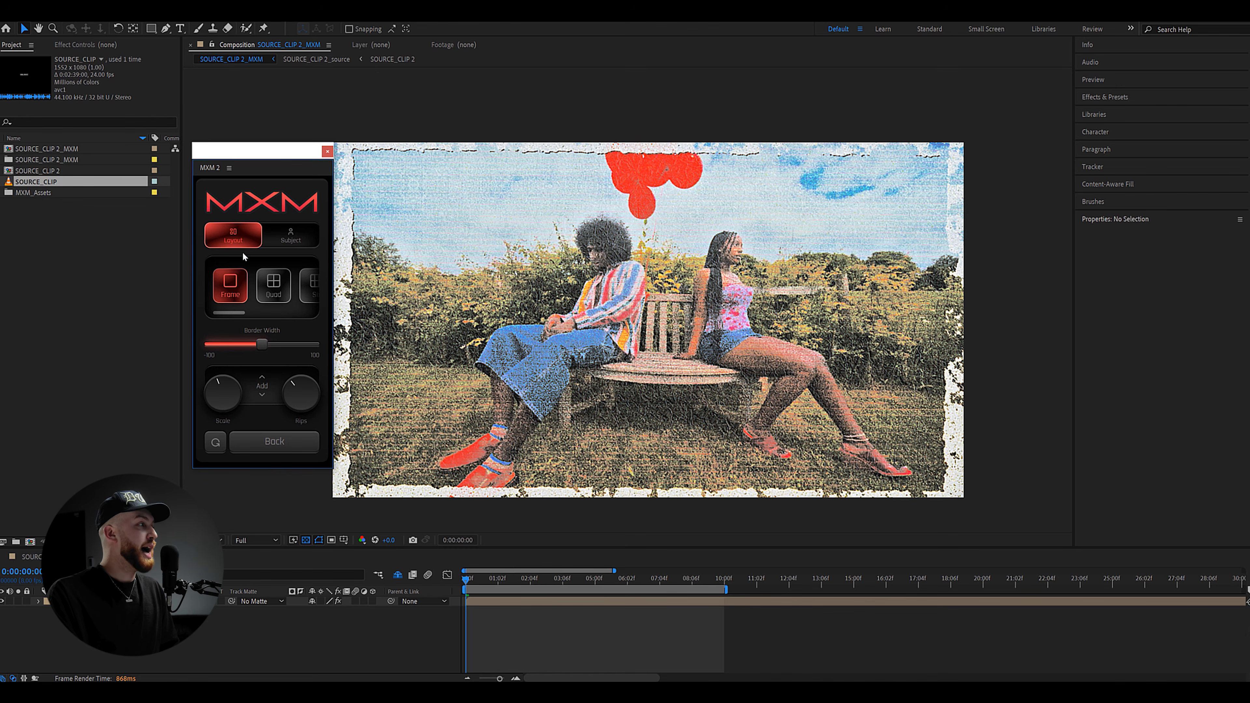
drag(226, 311, 273, 312)
click(241, 296)
click(254, 297)
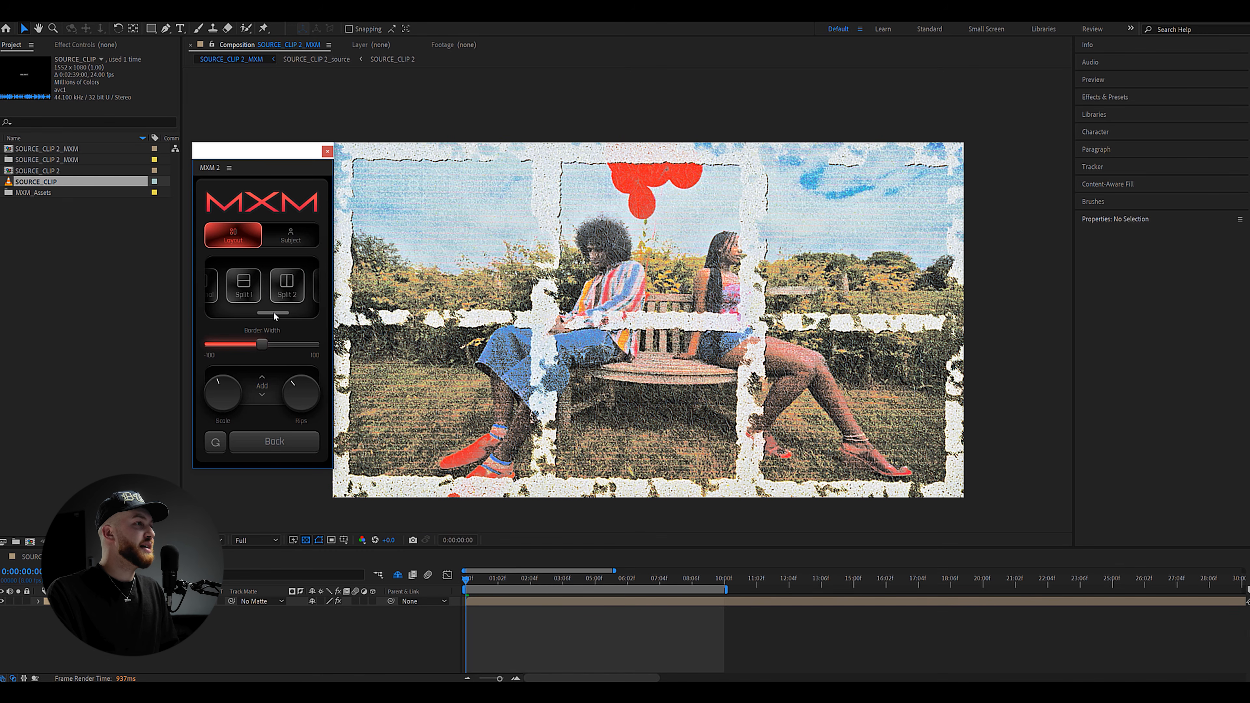
click(288, 297)
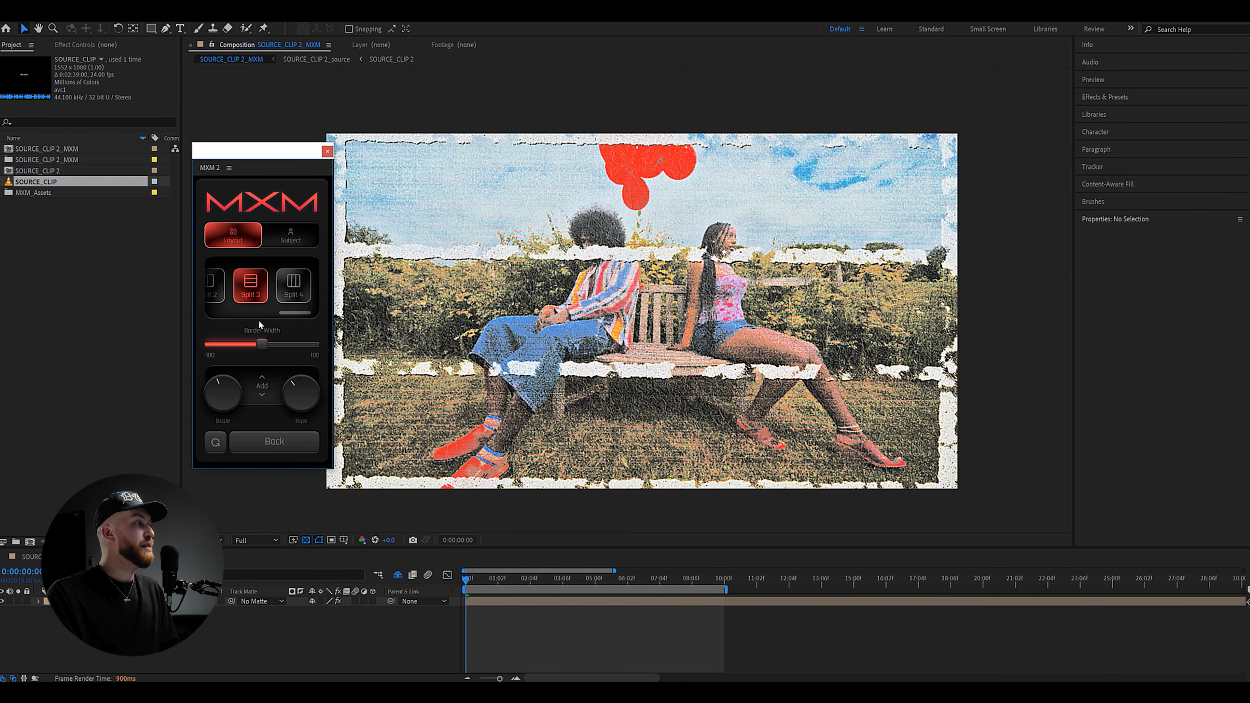
drag(304, 316, 222, 347)
click(230, 285)
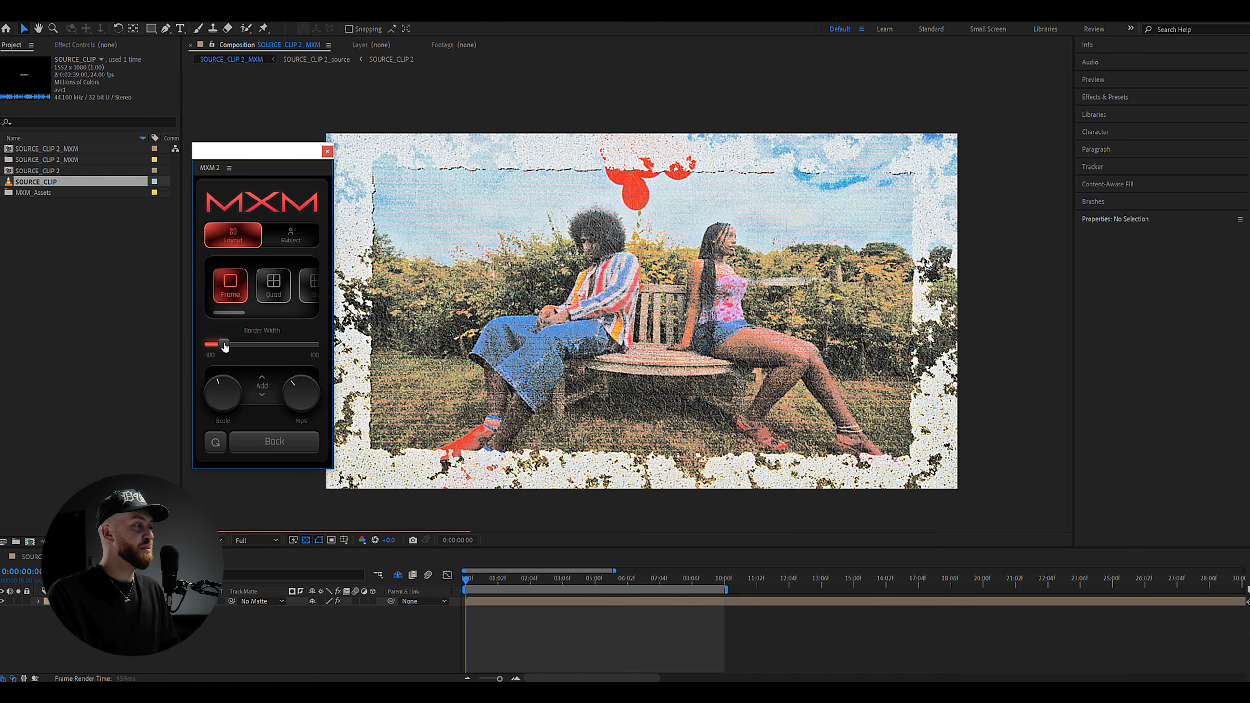
- Try the frame with a border scale of 0 and set the border width to the middle of its range
drag(228, 347, 254, 349)
mouse_move(215, 386)
drag(216, 386, 212, 400)
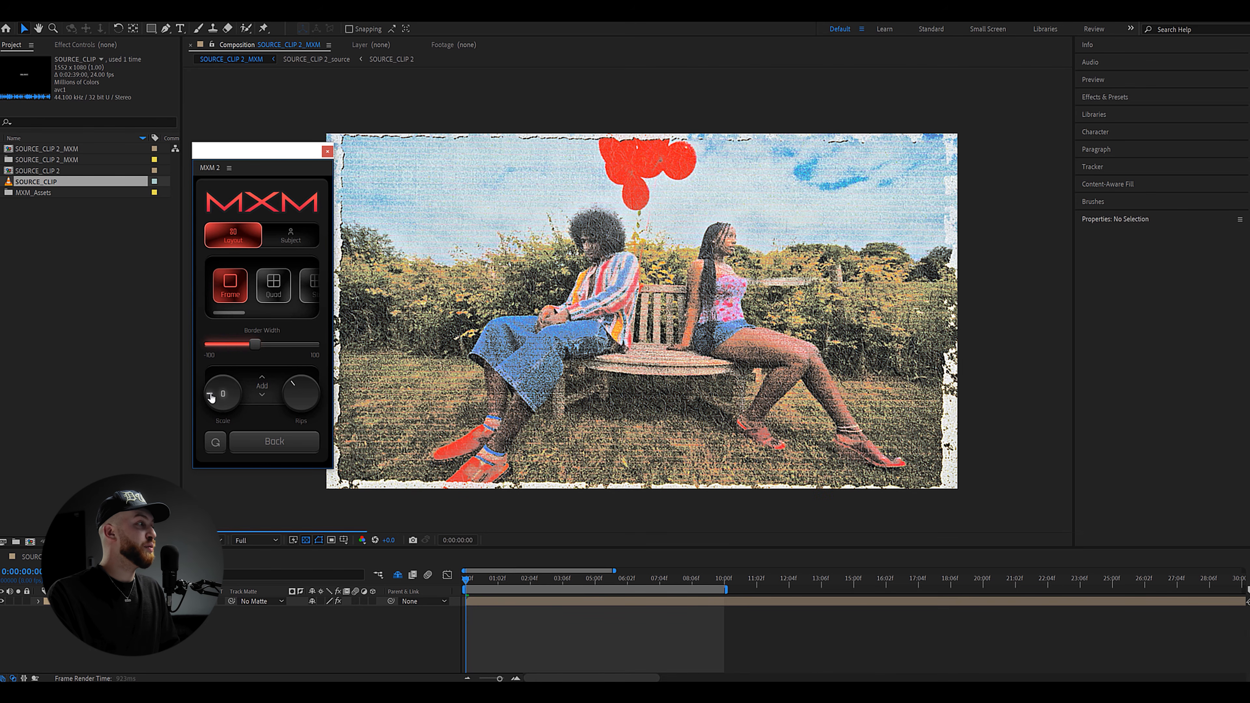
drag(256, 159, 223, 145)
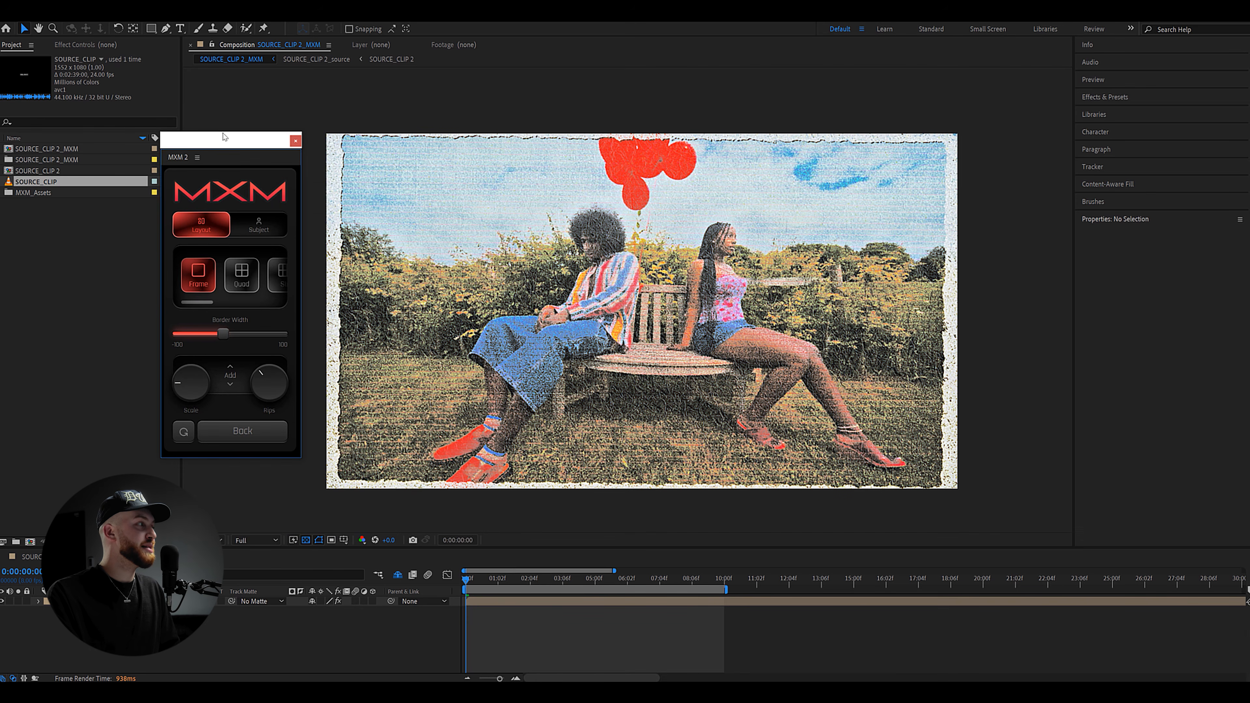
drag(222, 330, 230, 330)
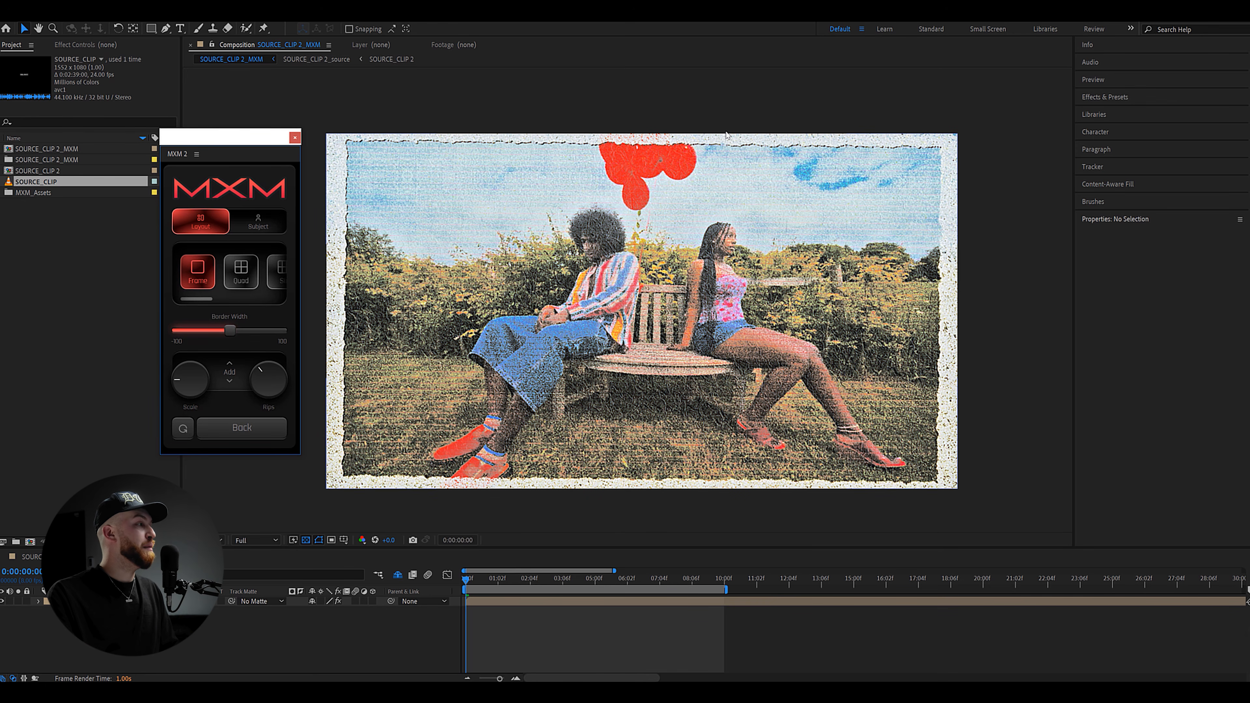
- Raise the frame border's scale, set its blending mode to Normal, and after trying 100 bring Rips to about the middle of its range
drag(192, 377, 196, 377)
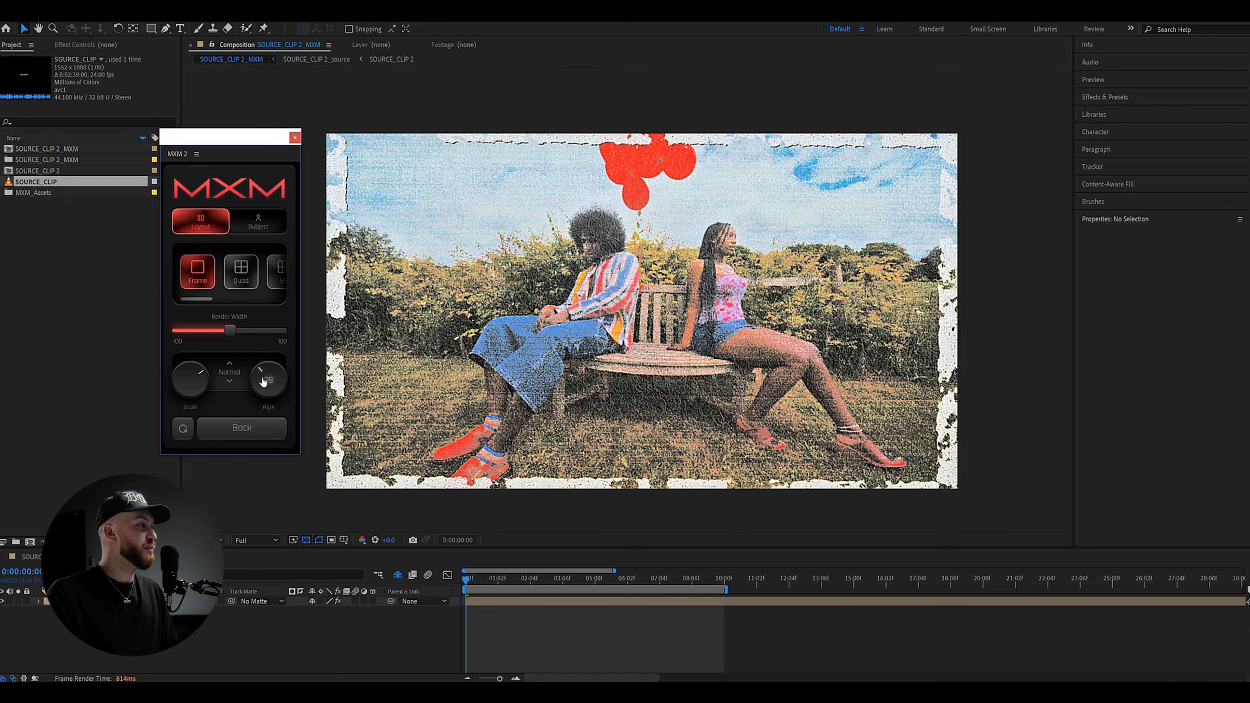
drag(262, 371, 286, 386)
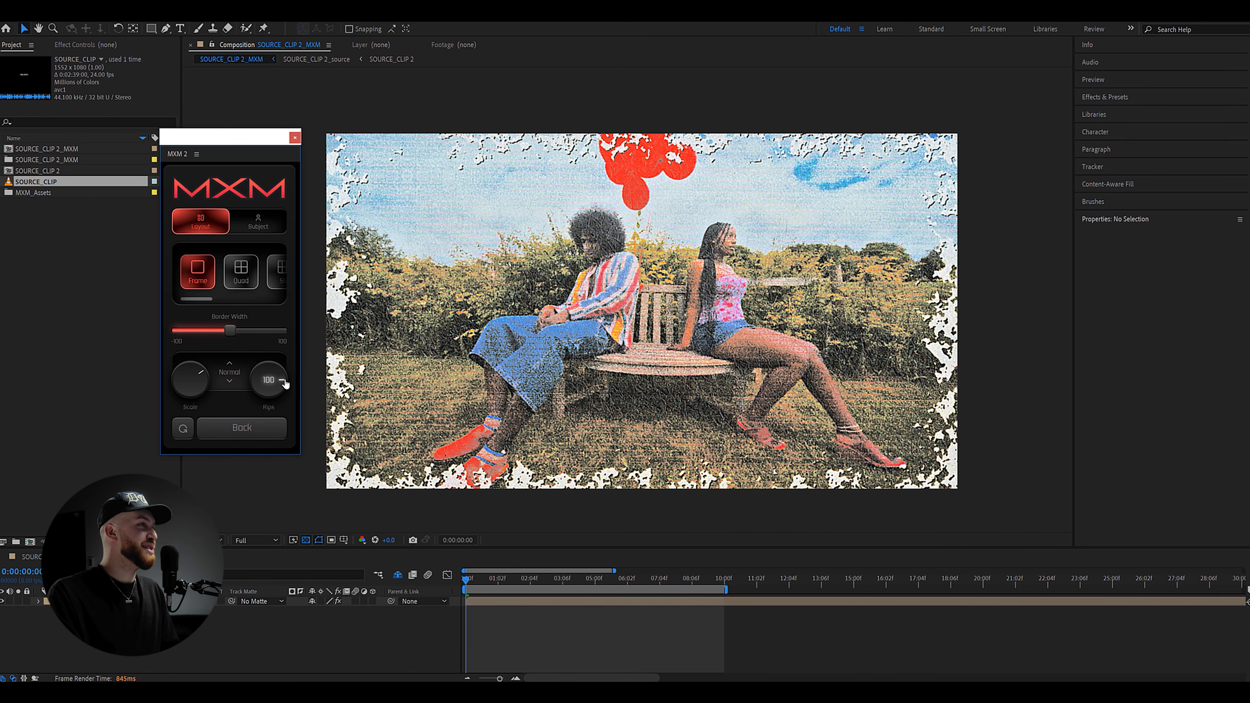
drag(282, 373, 280, 366)
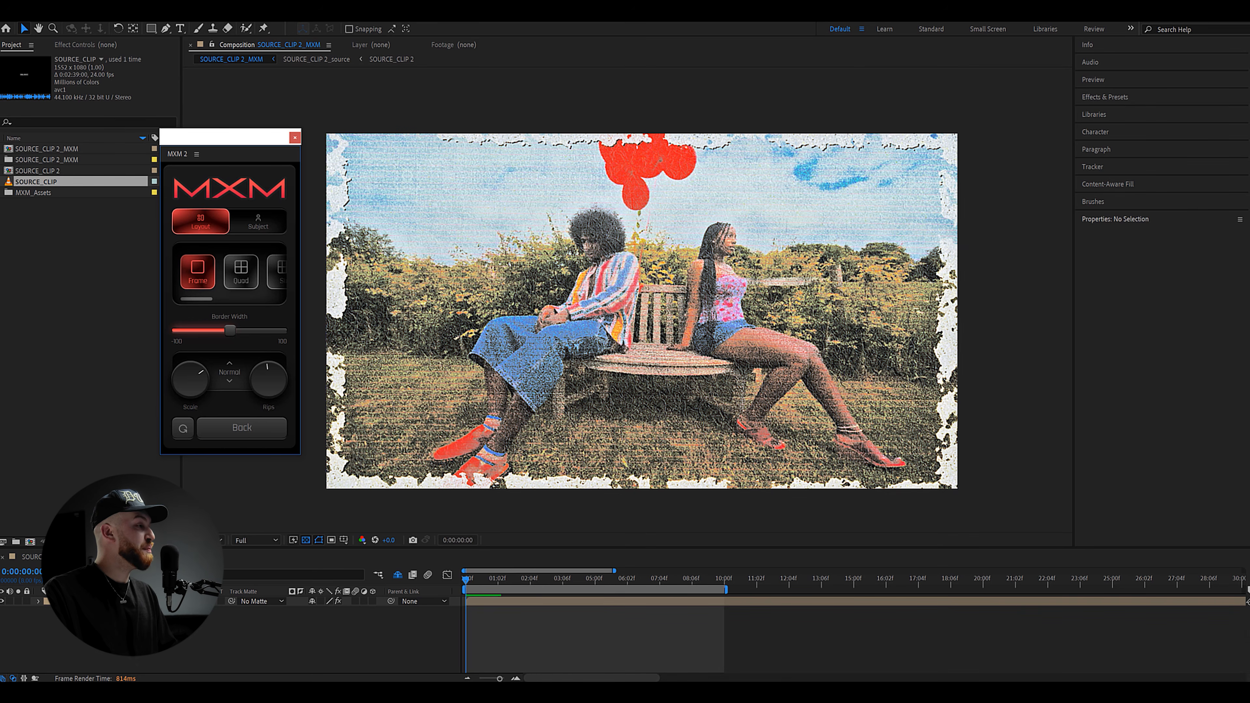
- In the SOURCE_CLIP 2 composition, duplicate the SOURCE_CLIP layer and trim the upper copy to a short section at the start
click(55, 557)
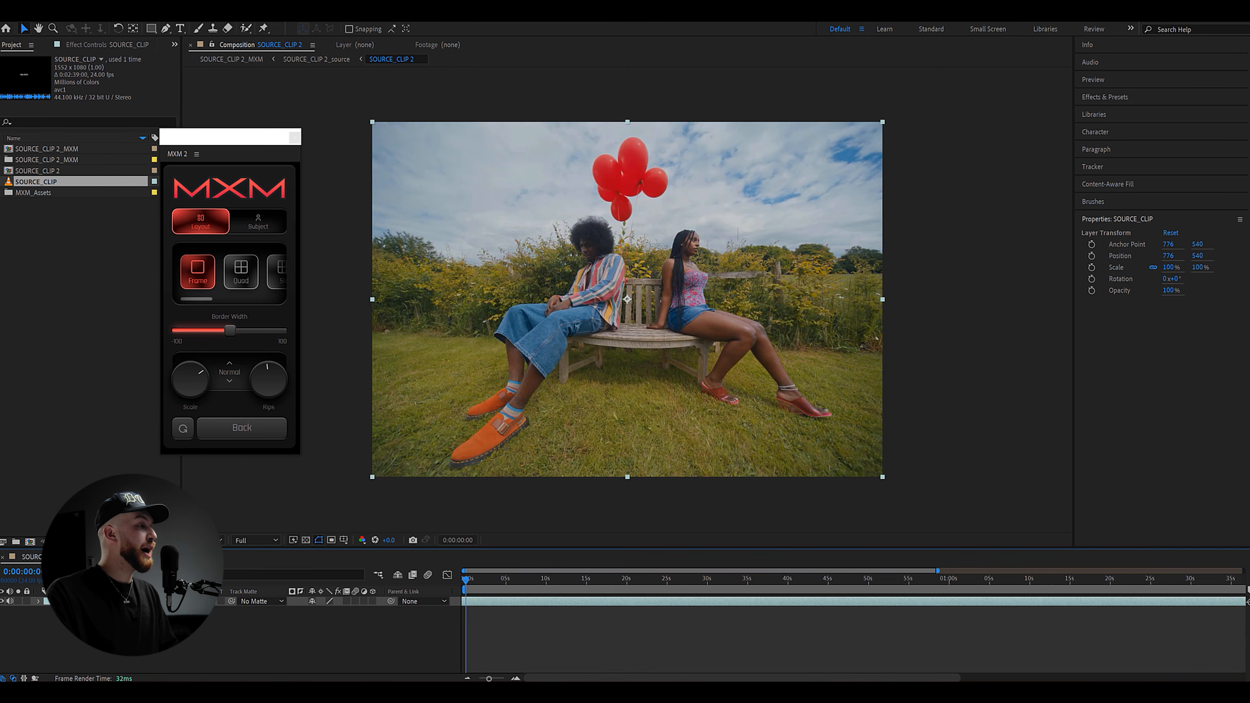
key(ctrl+d)
drag(466, 582, 438, 588)
key(ctrl+shift+d)
key(Delete)
click(469, 602)
key(ctrl+shift+d)
click(463, 611)
key(Delete)
click(476, 603)
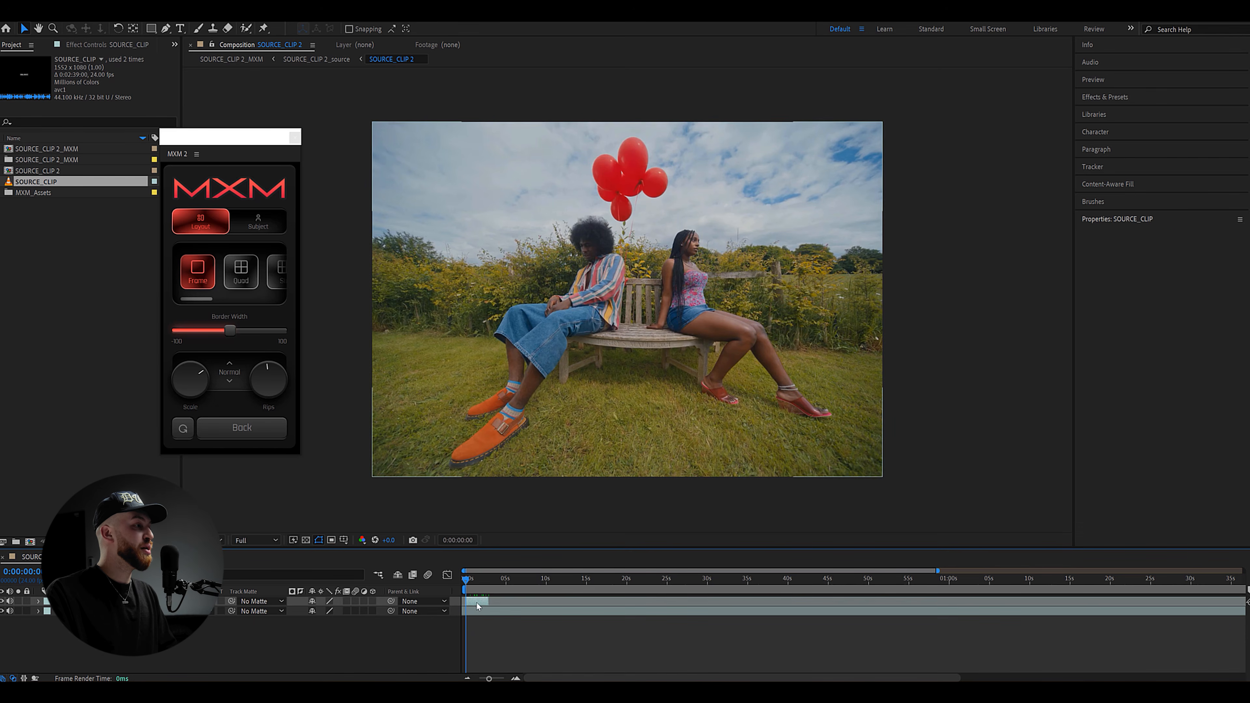
- Cut out the two seated people in the trimmed copy with the Roto Brush, refine the outline, and freeze the propagation
double_click(476, 602)
key(alt+w)
drag(588, 217, 475, 423)
drag(807, 389, 675, 221)
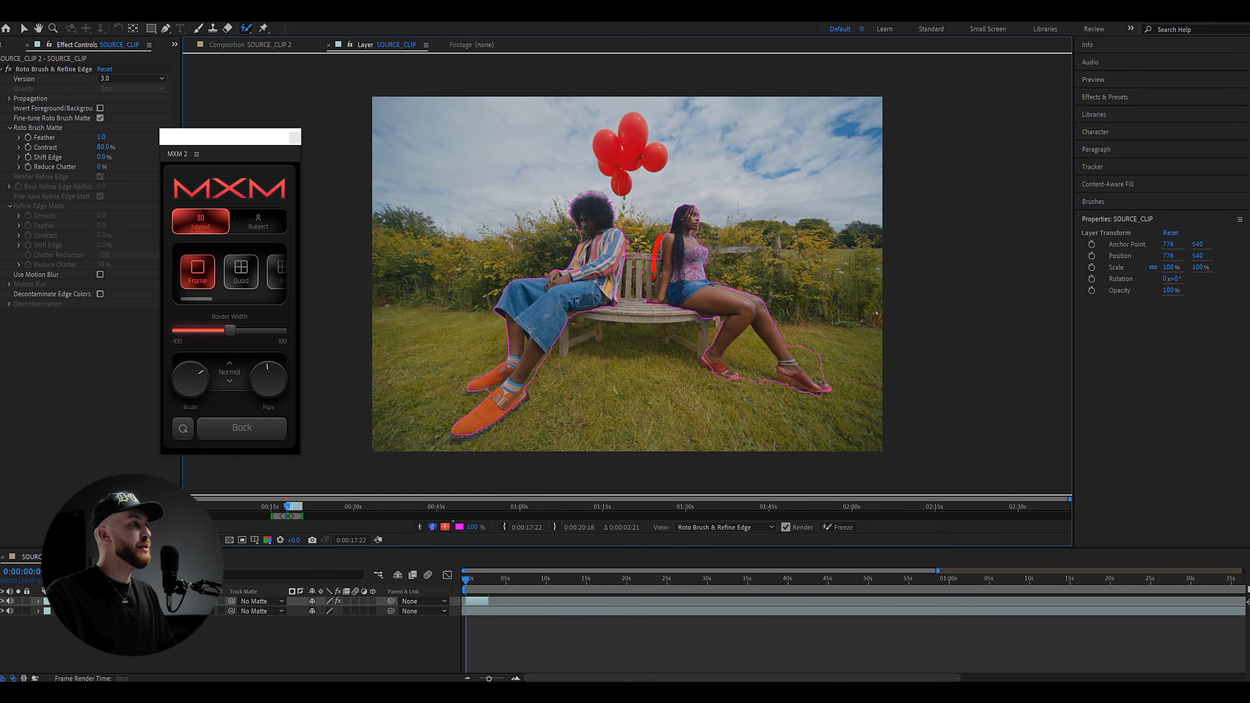
click(839, 527)
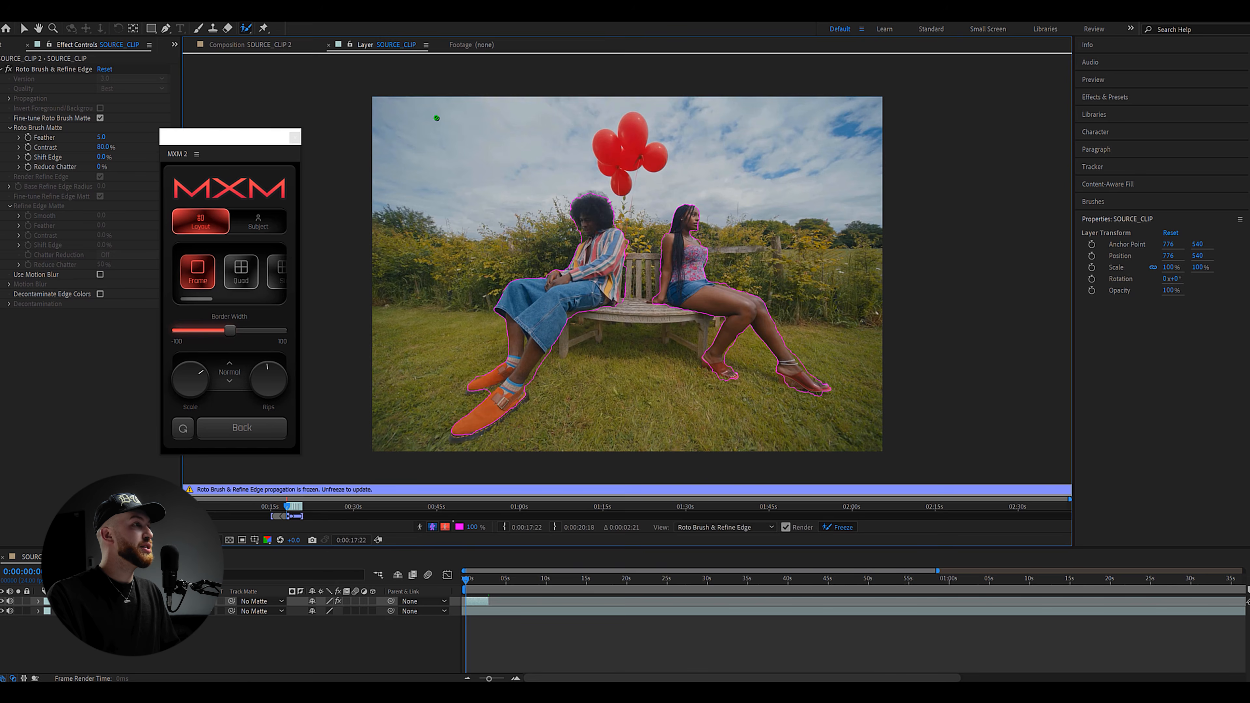
- In the SOURCE_CLIP 2_MXM composition, switch the border from Layout to Subject and apply it to the SOURCE_CLIP cutout
click(266, 41)
click(232, 60)
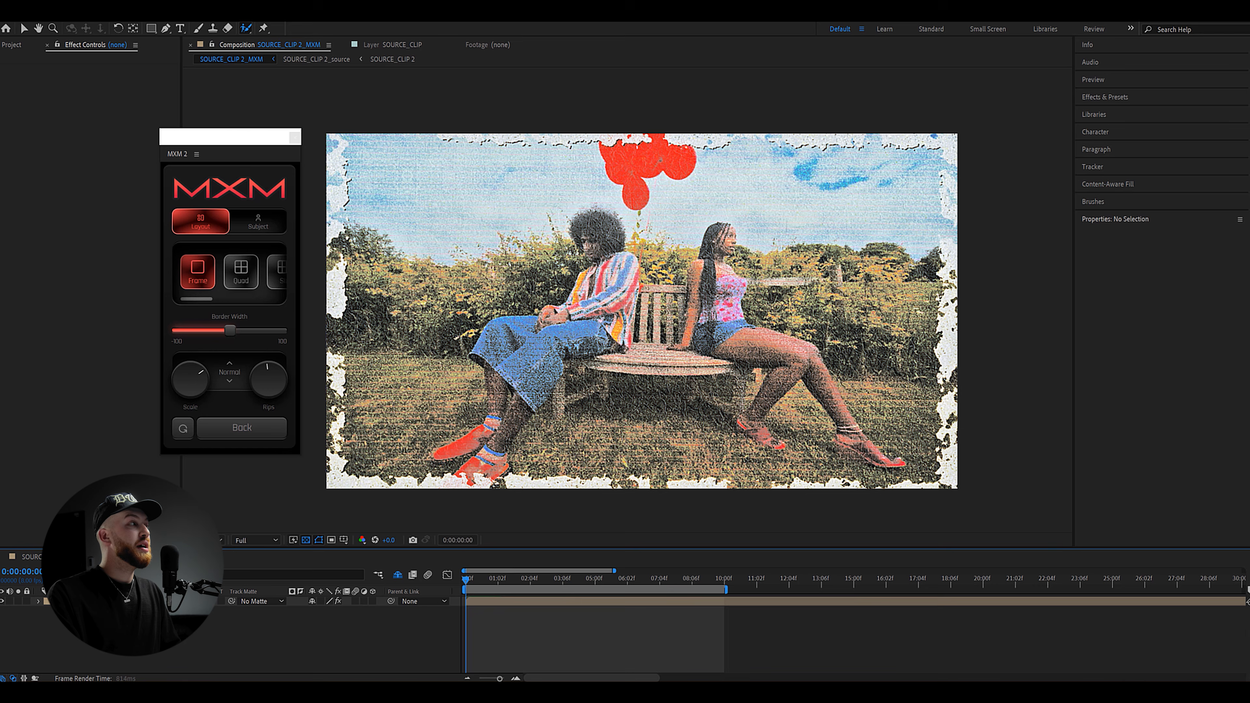
drag(237, 142, 254, 144)
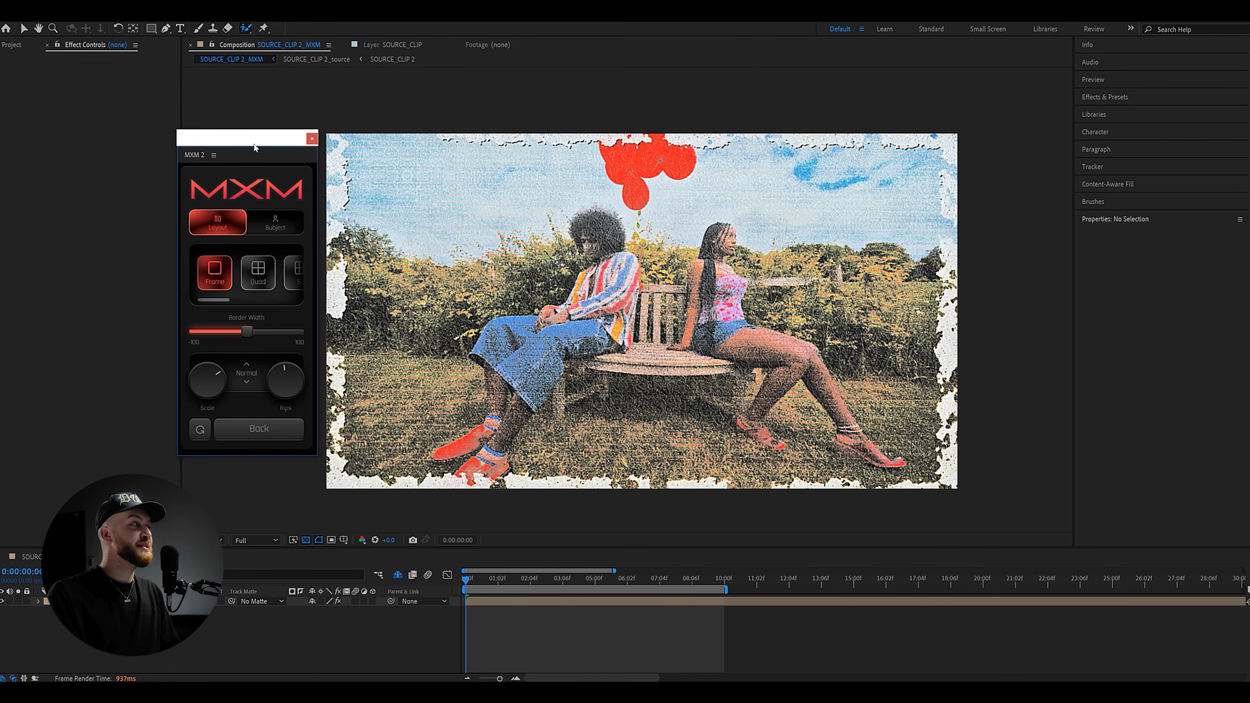
click(278, 227)
drag(260, 139, 274, 137)
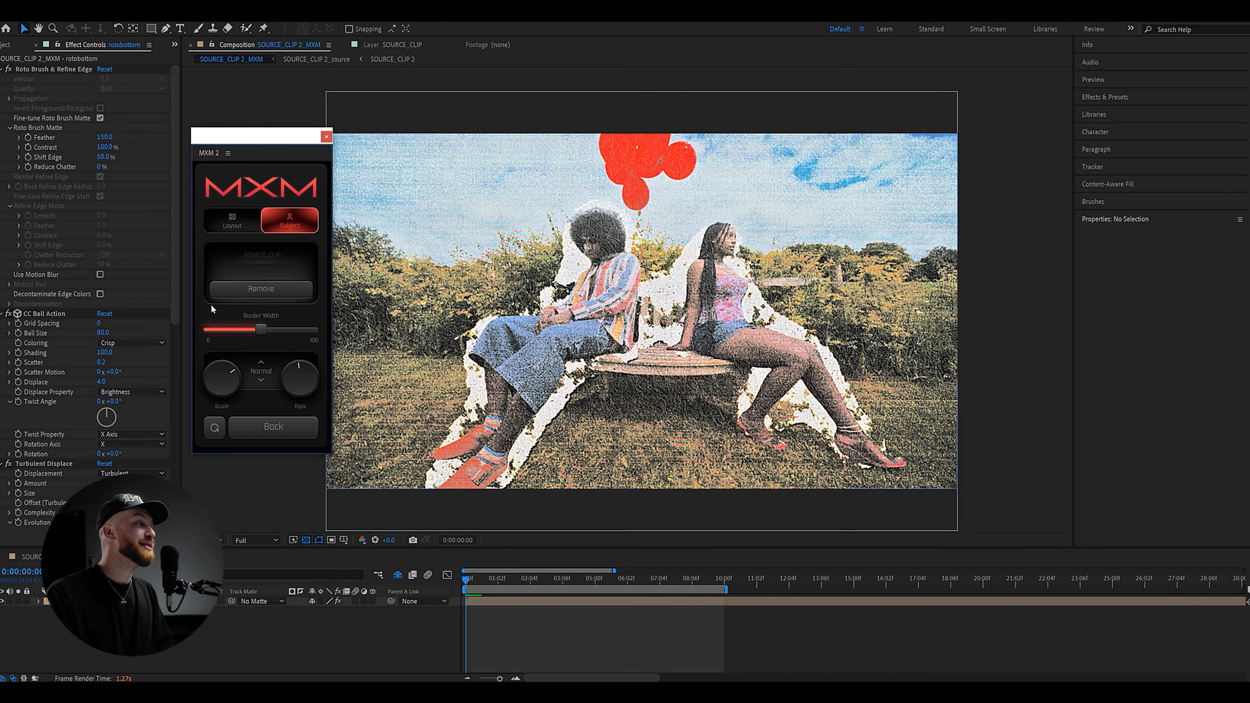
- Narrow the subject border to a width of 22 and raise its Rips to 77
drag(254, 334, 248, 332)
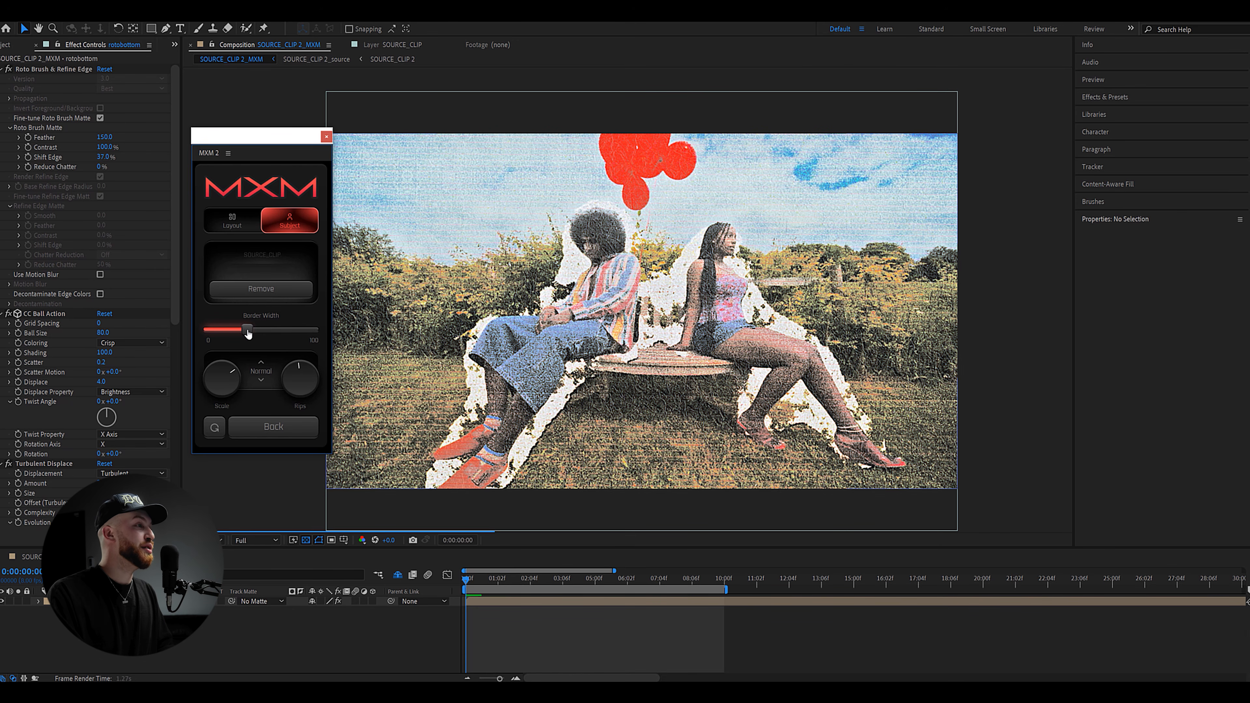
drag(244, 331, 237, 332)
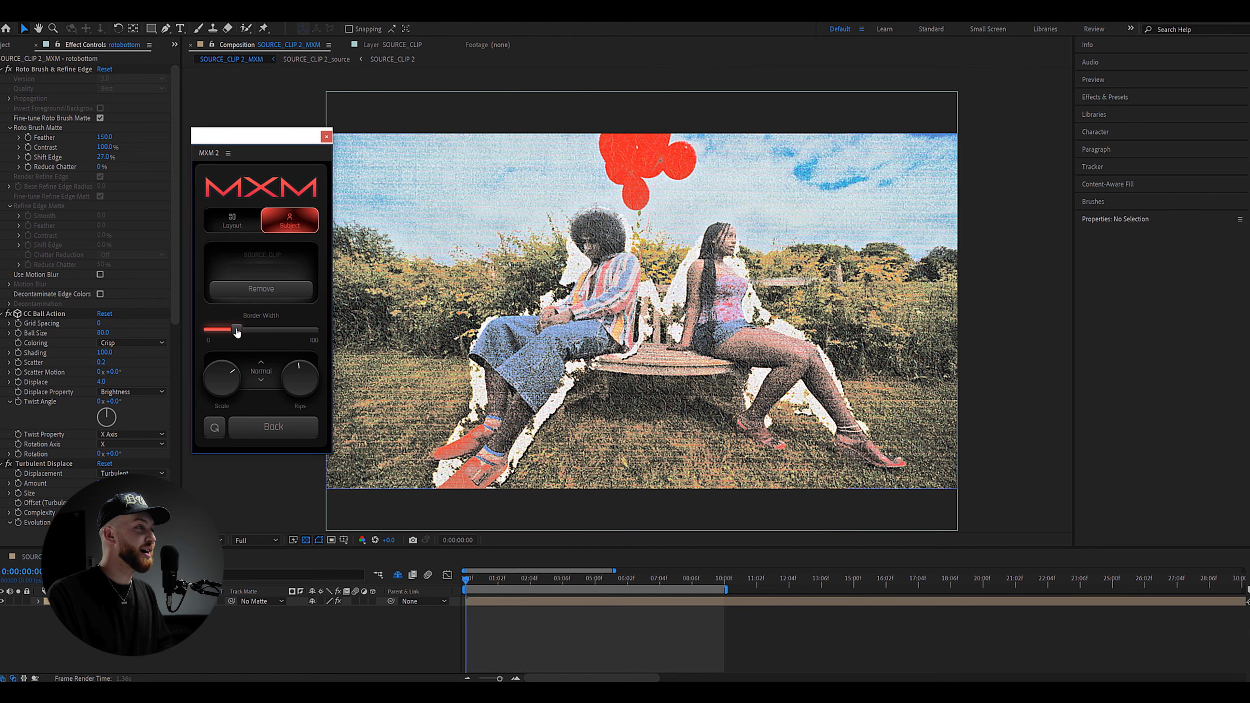
mouse_move(309, 364)
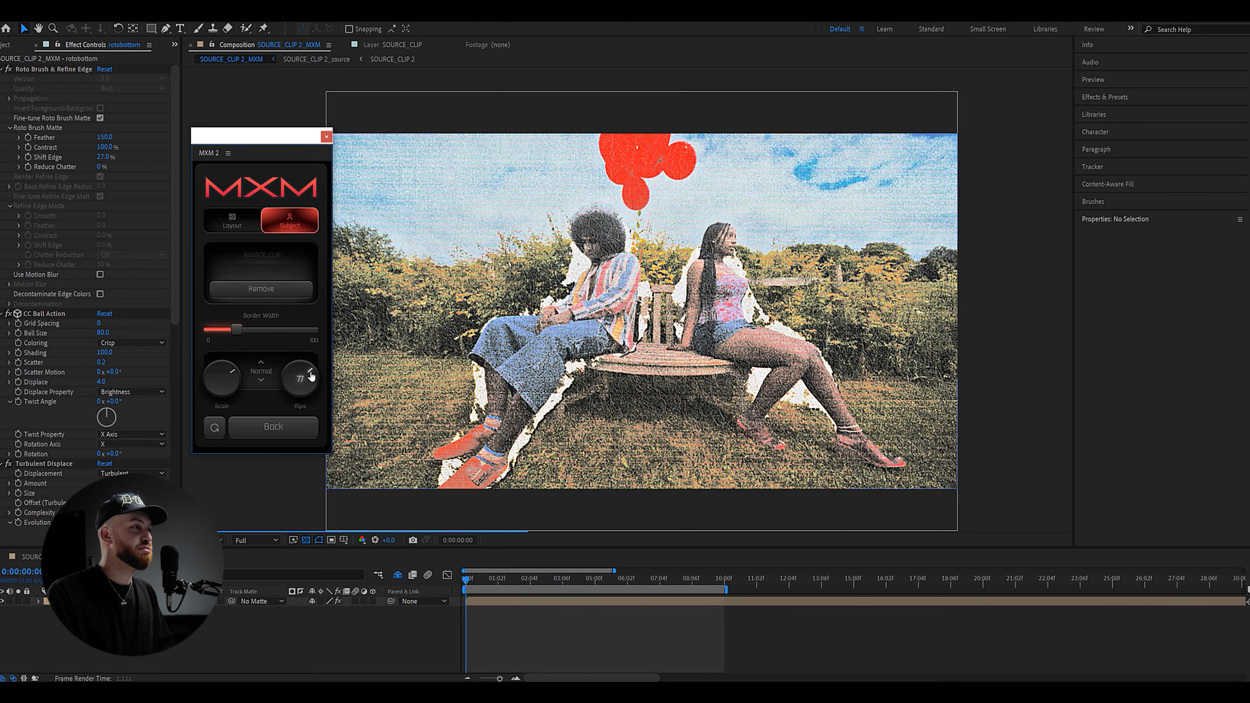
mouse_move(235, 369)
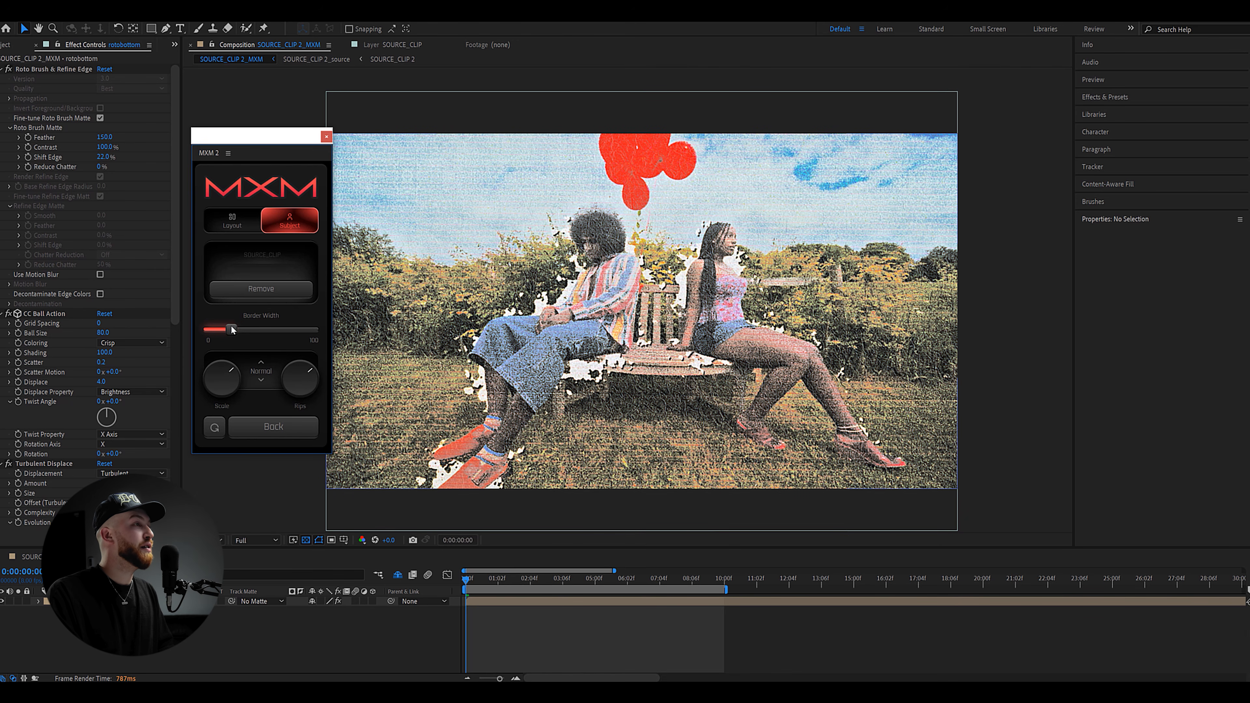
- Compare the subject border with the unprocessed clip, then preview the animated border from the start of the timeline
click(264, 187)
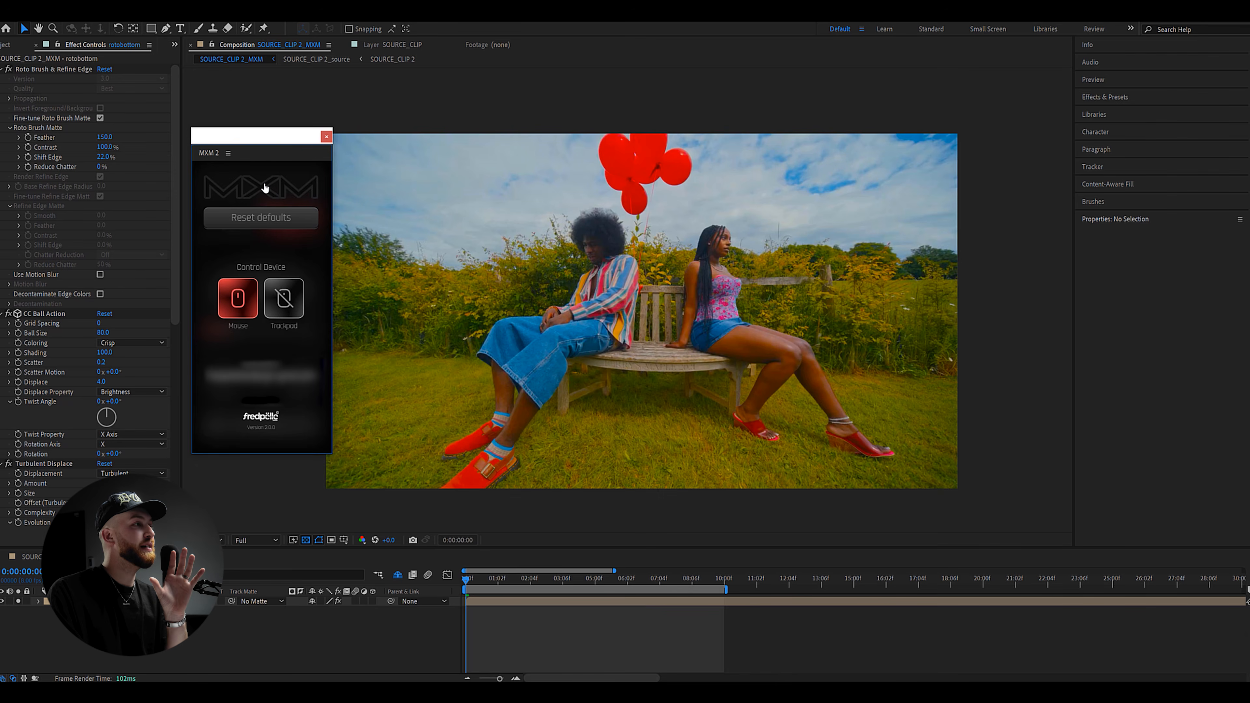
click(264, 187)
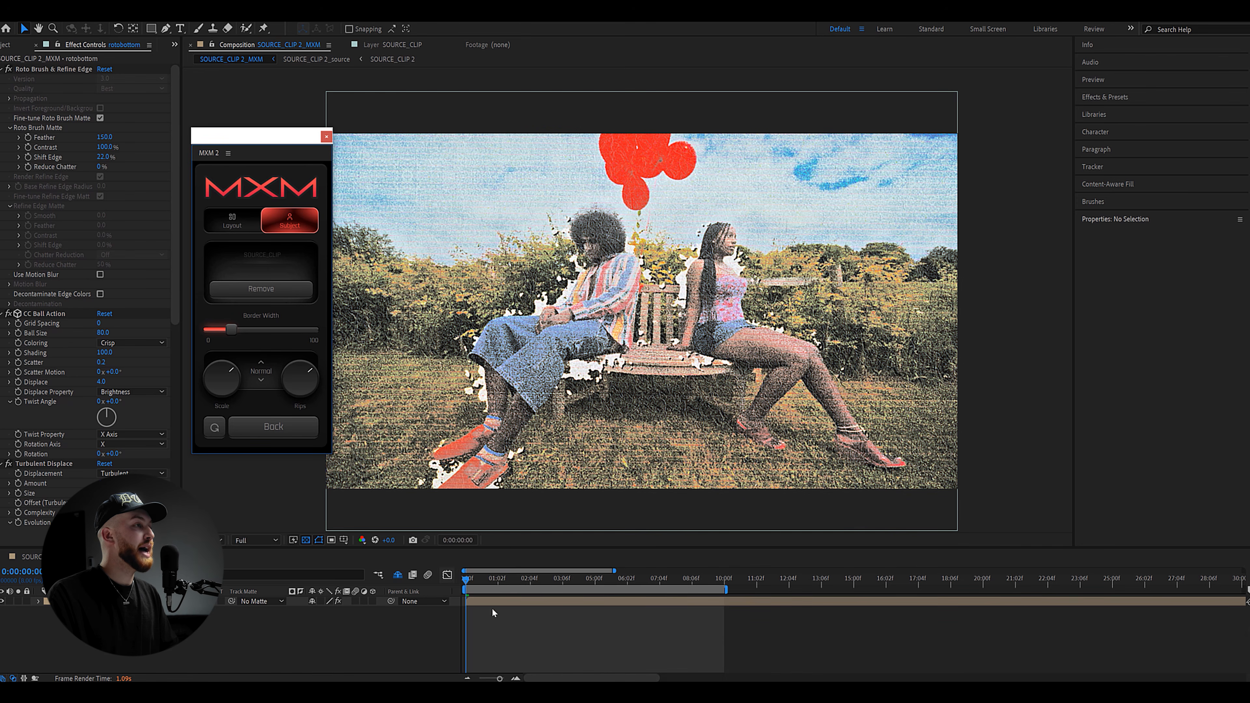
click(482, 581)
drag(482, 581, 465, 582)
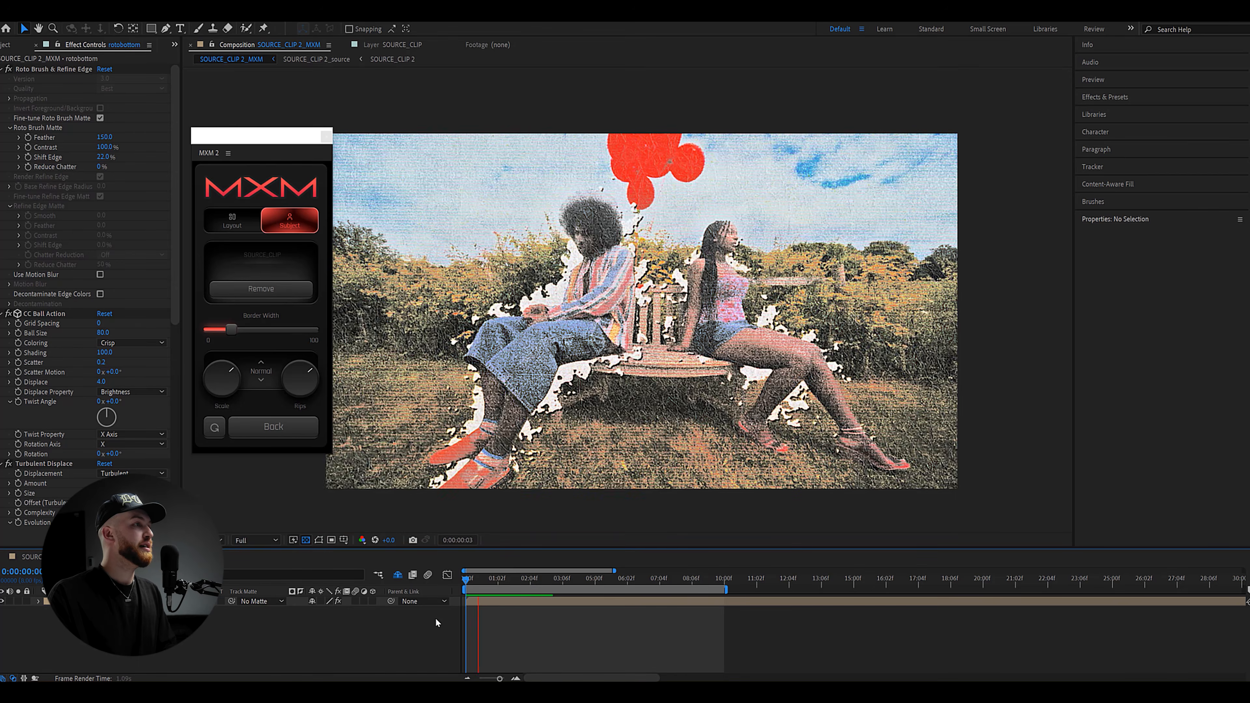
key(space)
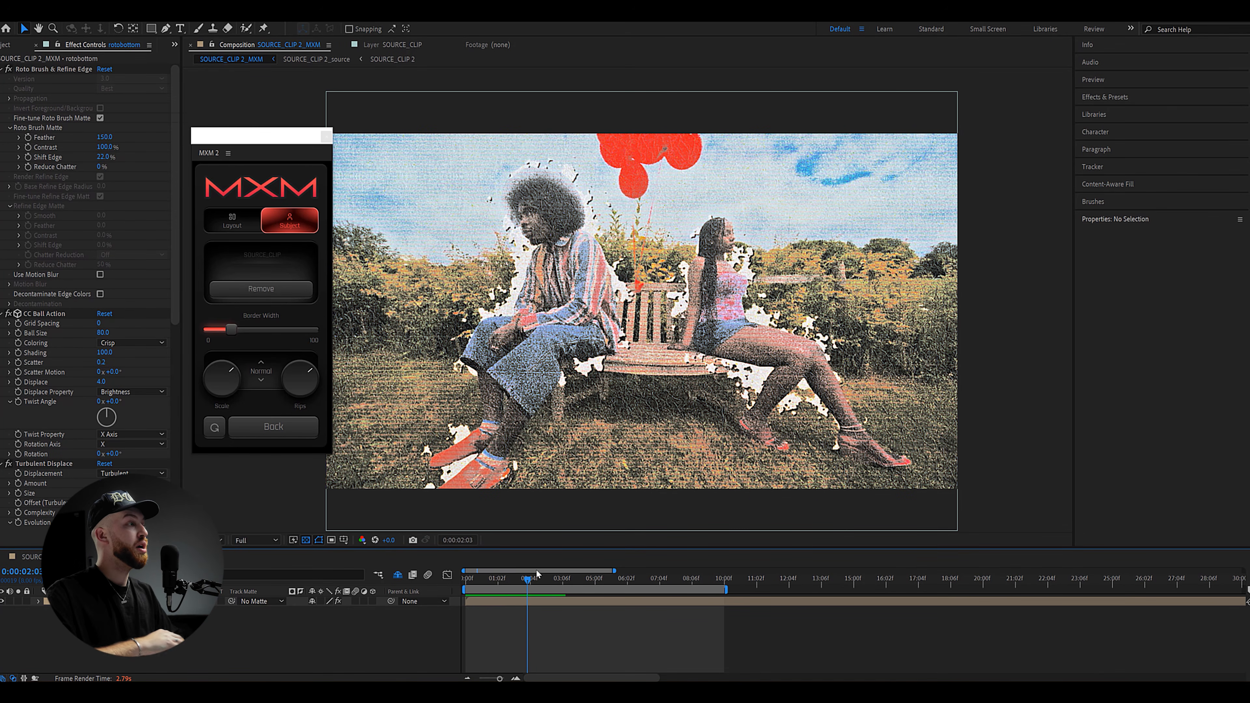
- Lower the subject border's scale, set its width to 25, and return to the plugin's main effects overview
click(294, 196)
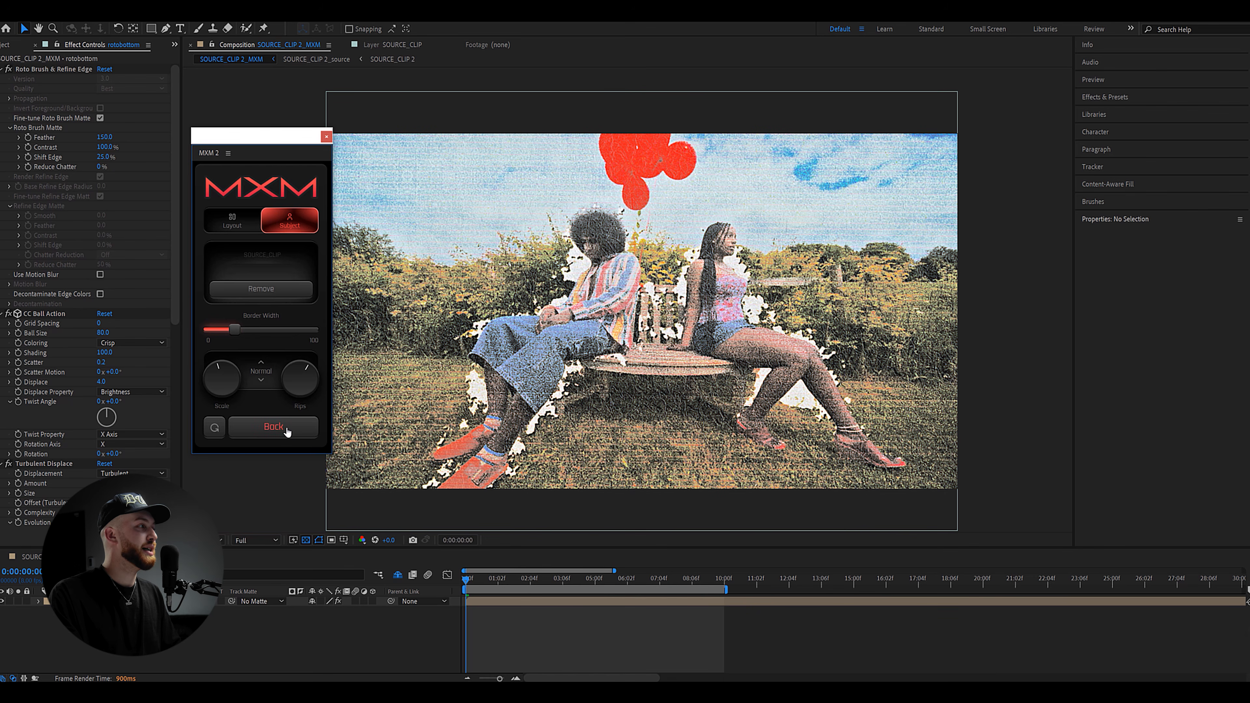
click(286, 431)
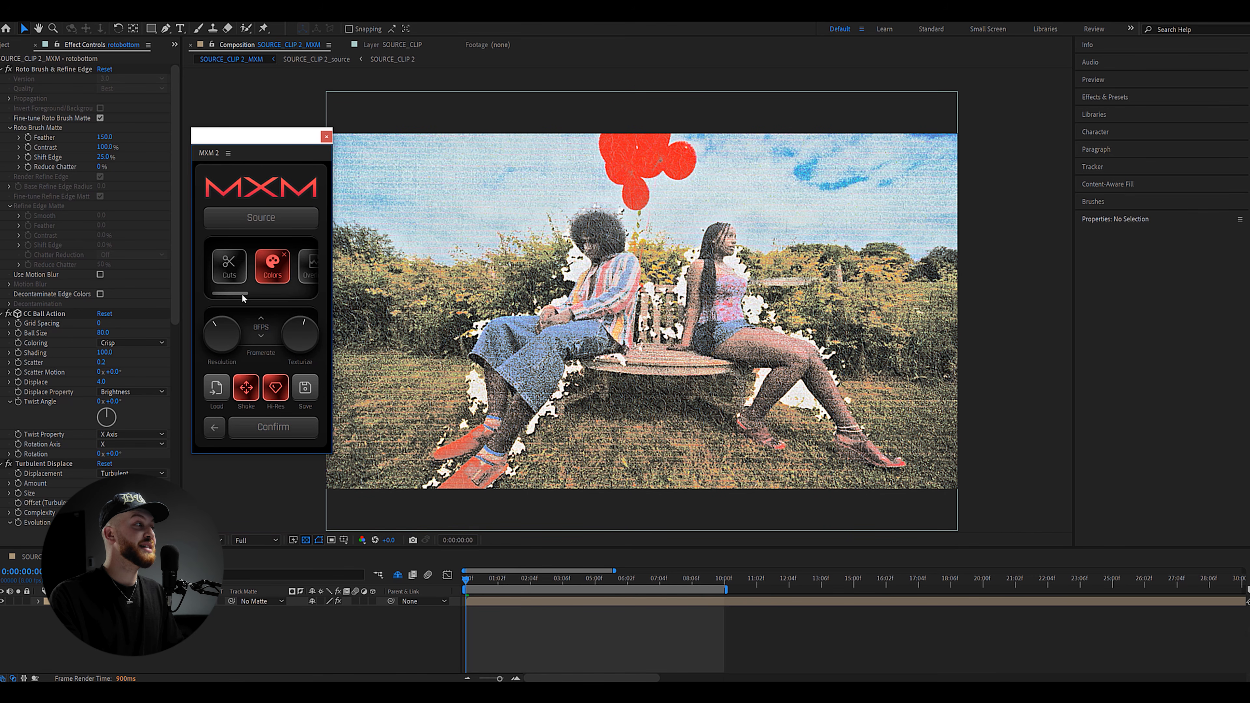
mouse_move(243, 293)
mouse_down()
mouse_move(311, 291)
mouse_move(226, 298)
mouse_up()
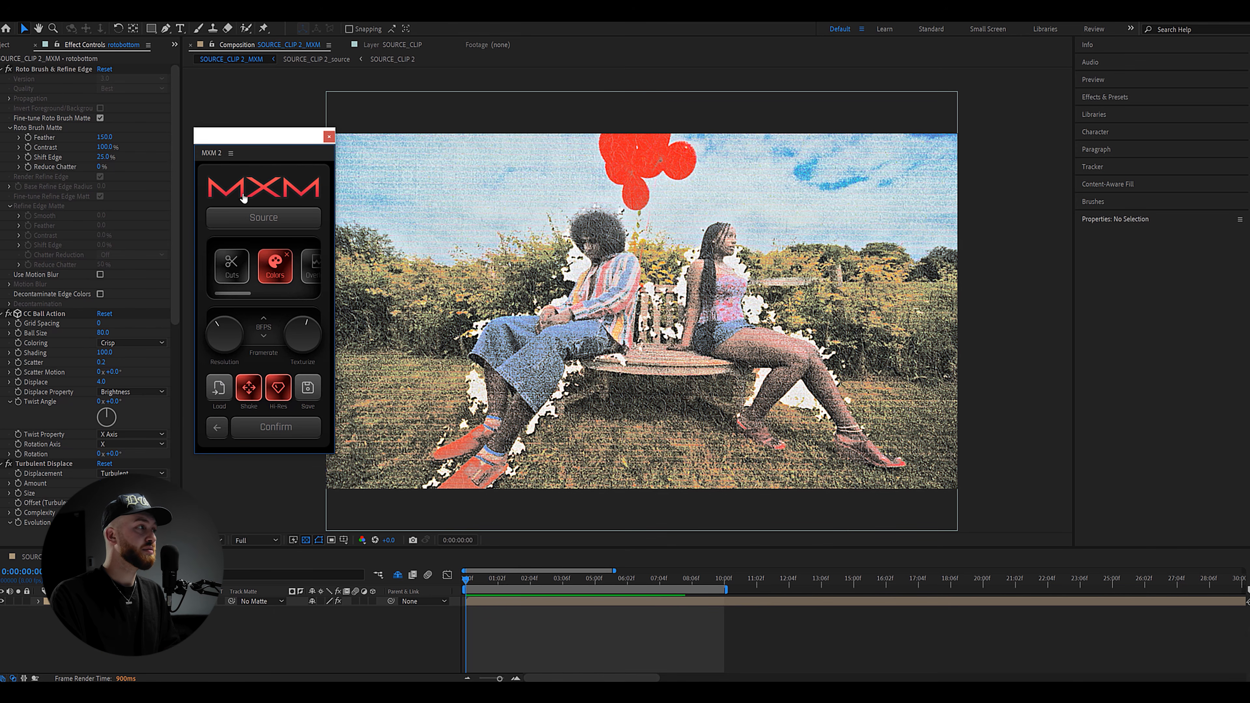
- Reset the plugin to its defaults and change the source clip's fit from Height so it fills the frame's width
click(278, 186)
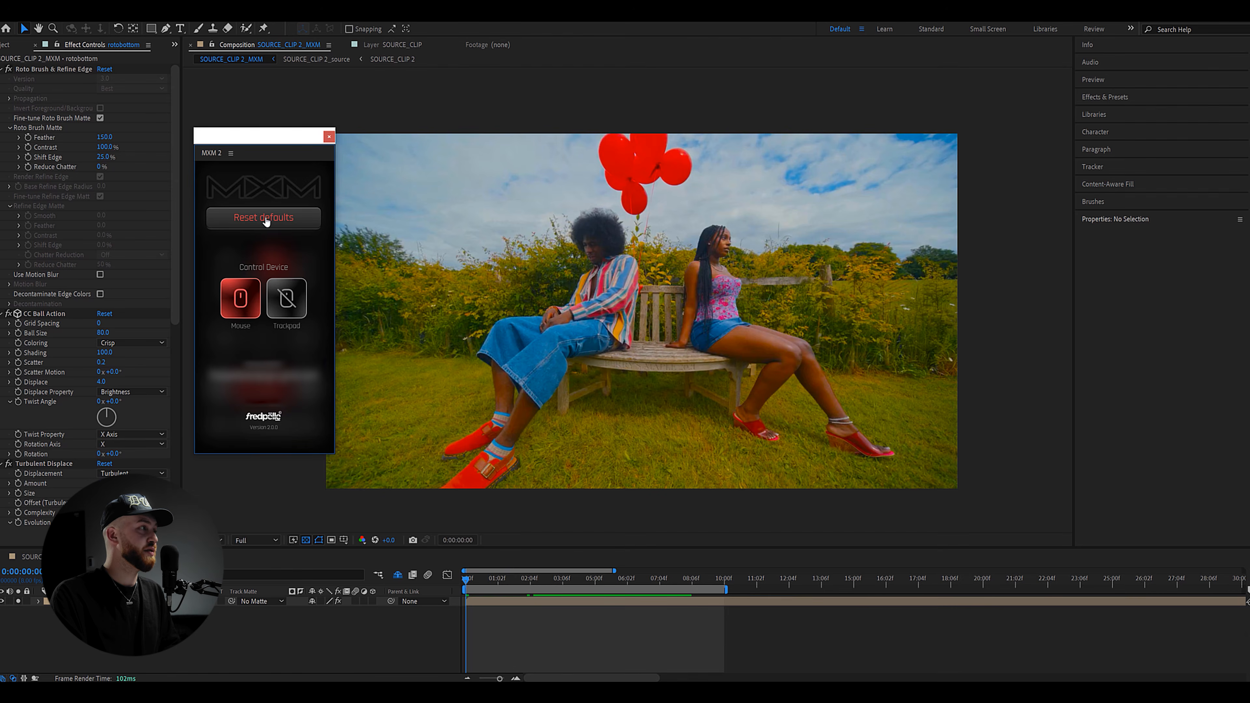
click(266, 220)
click(268, 189)
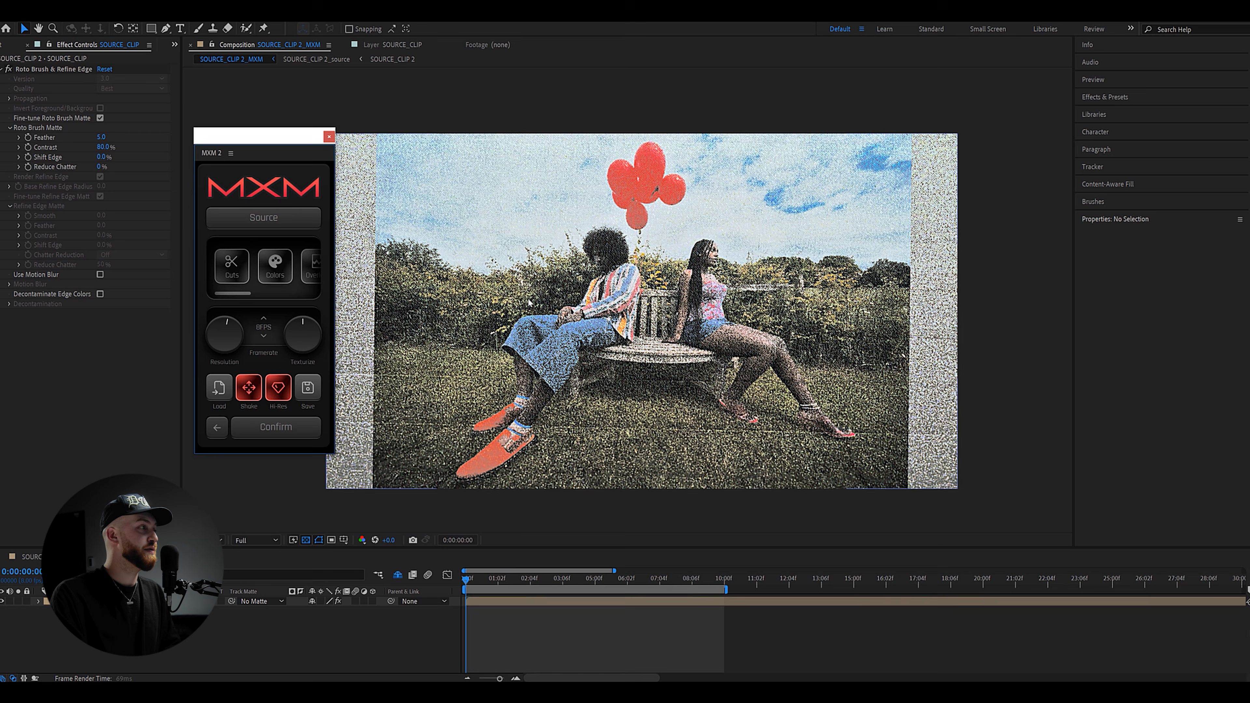
click(268, 223)
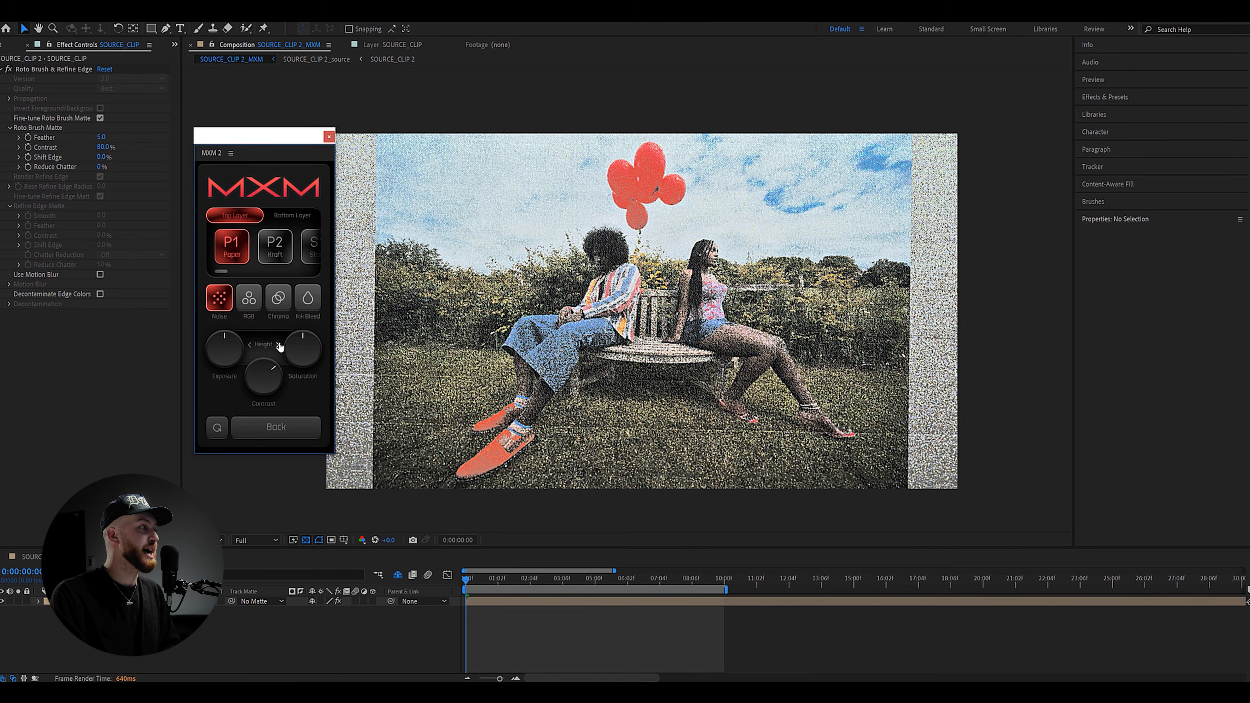
click(276, 428)
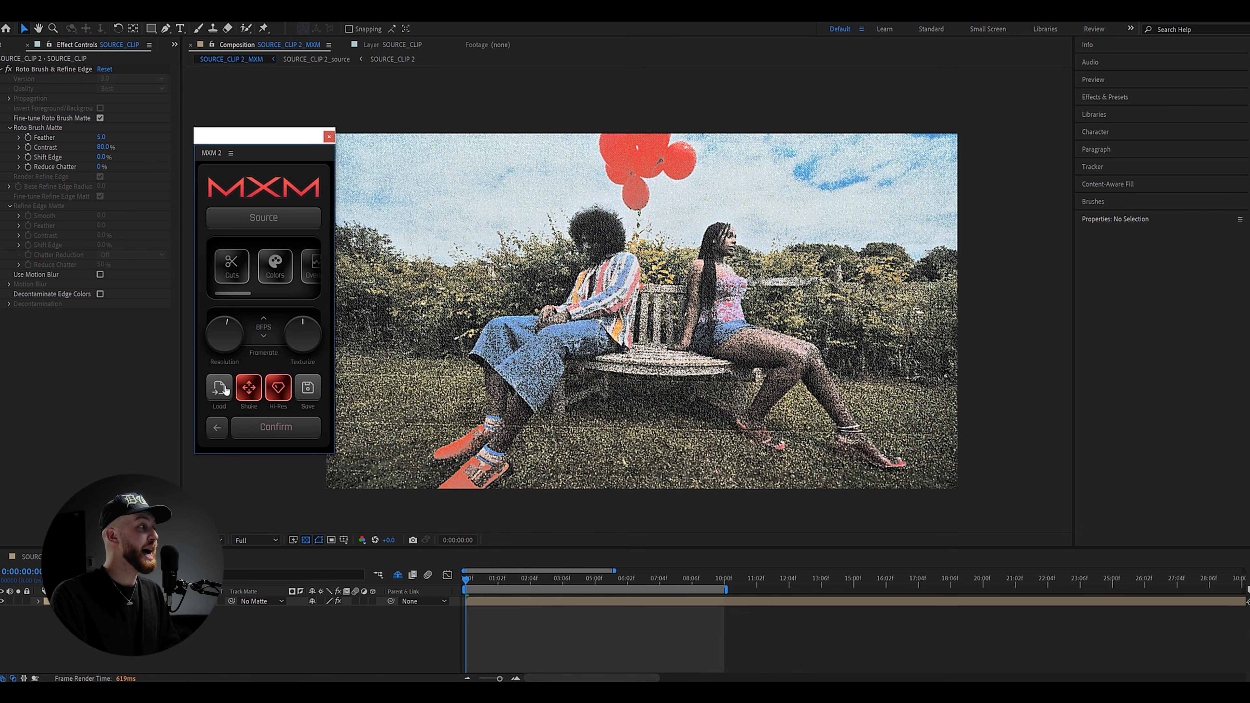
- Load the PRESET_DEMO preset from Downloads and compare its look with the unprocessed clip
click(220, 388)
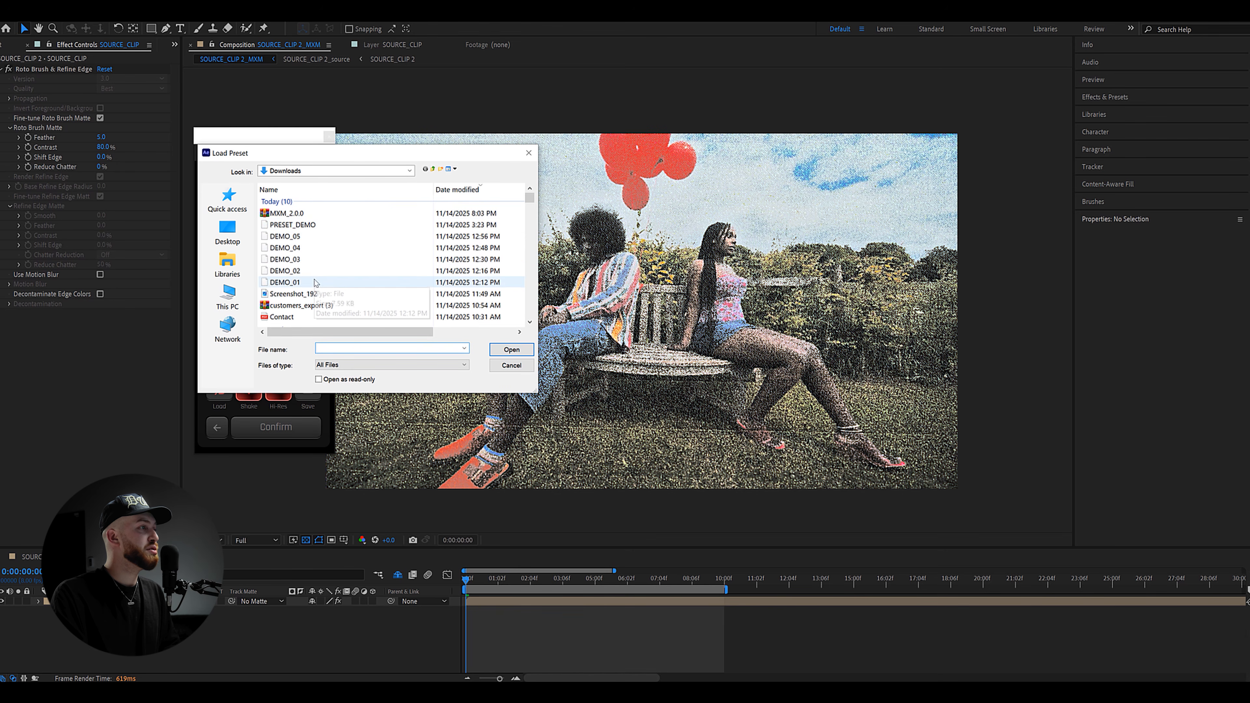
click(320, 225)
click(503, 350)
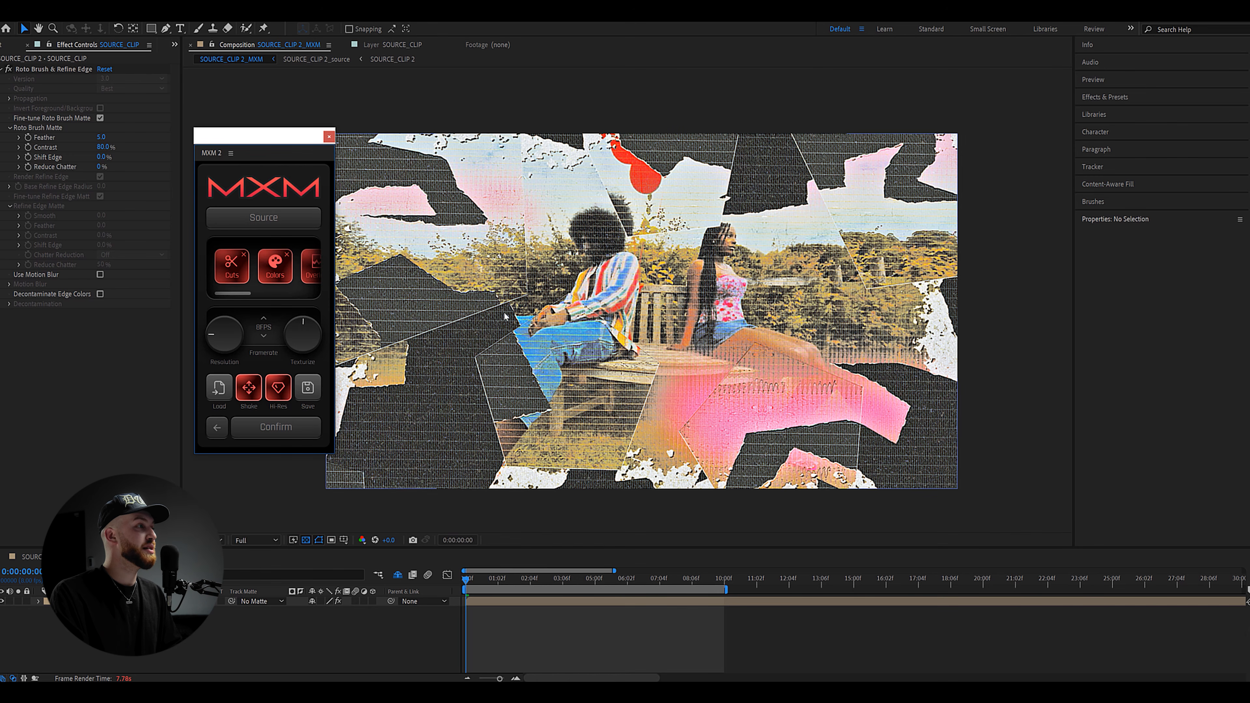
click(253, 185)
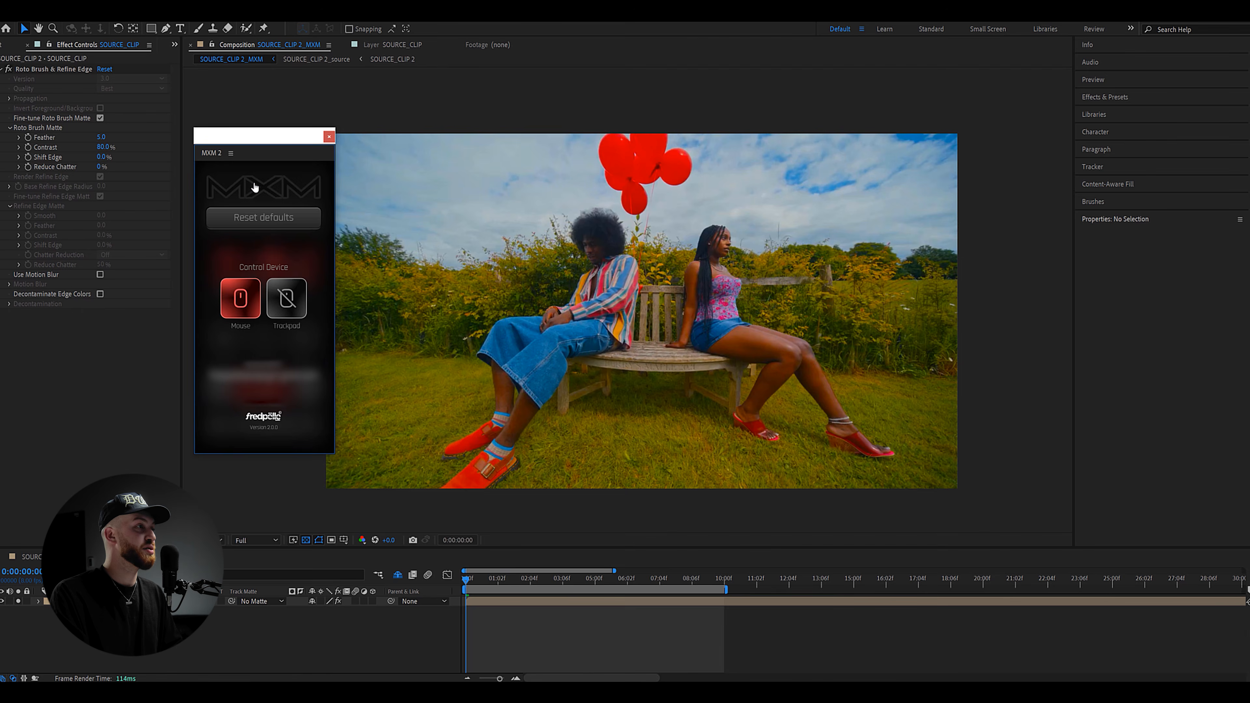
click(255, 187)
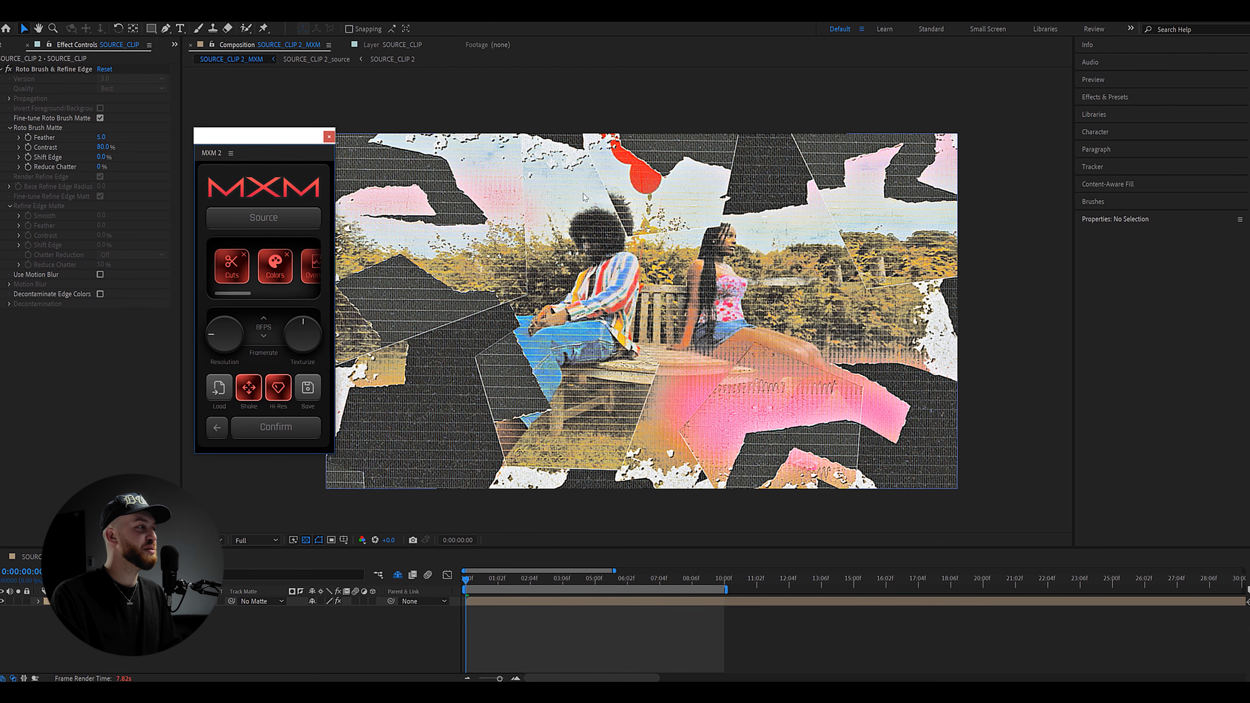
- Load the Gritty_B&W preset from the Downloads folder
click(215, 388)
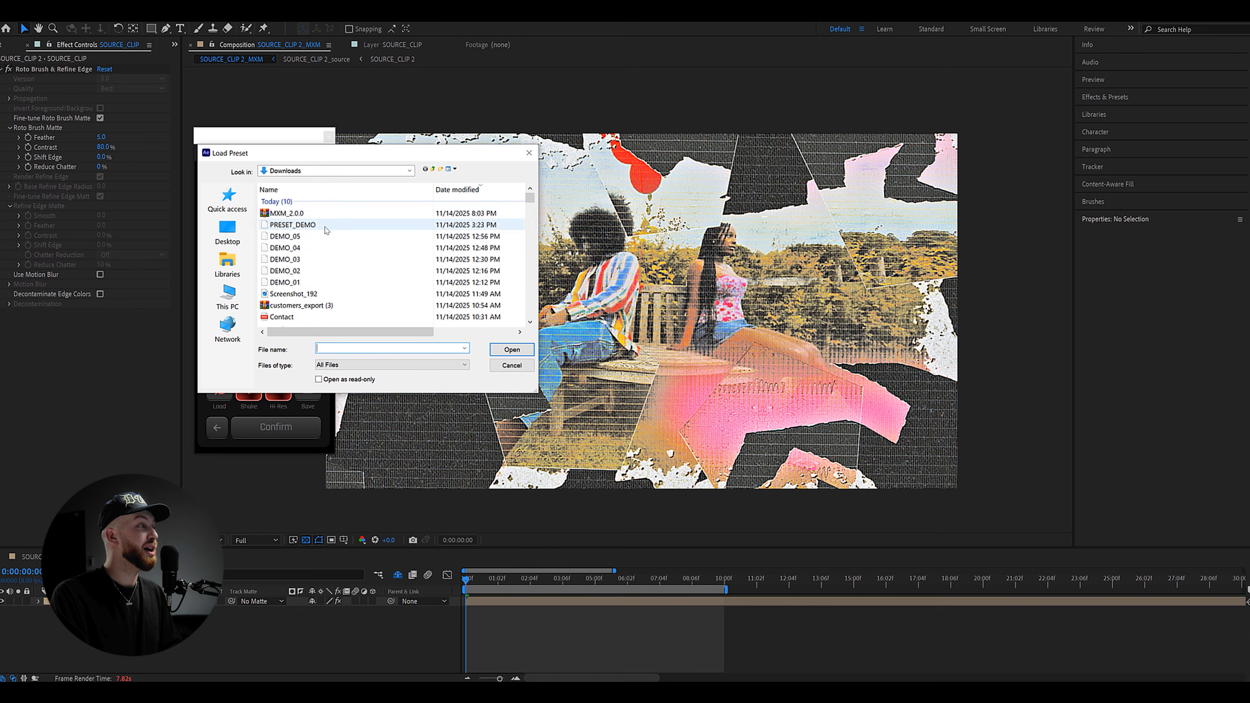
scroll(319, 285, down, 5)
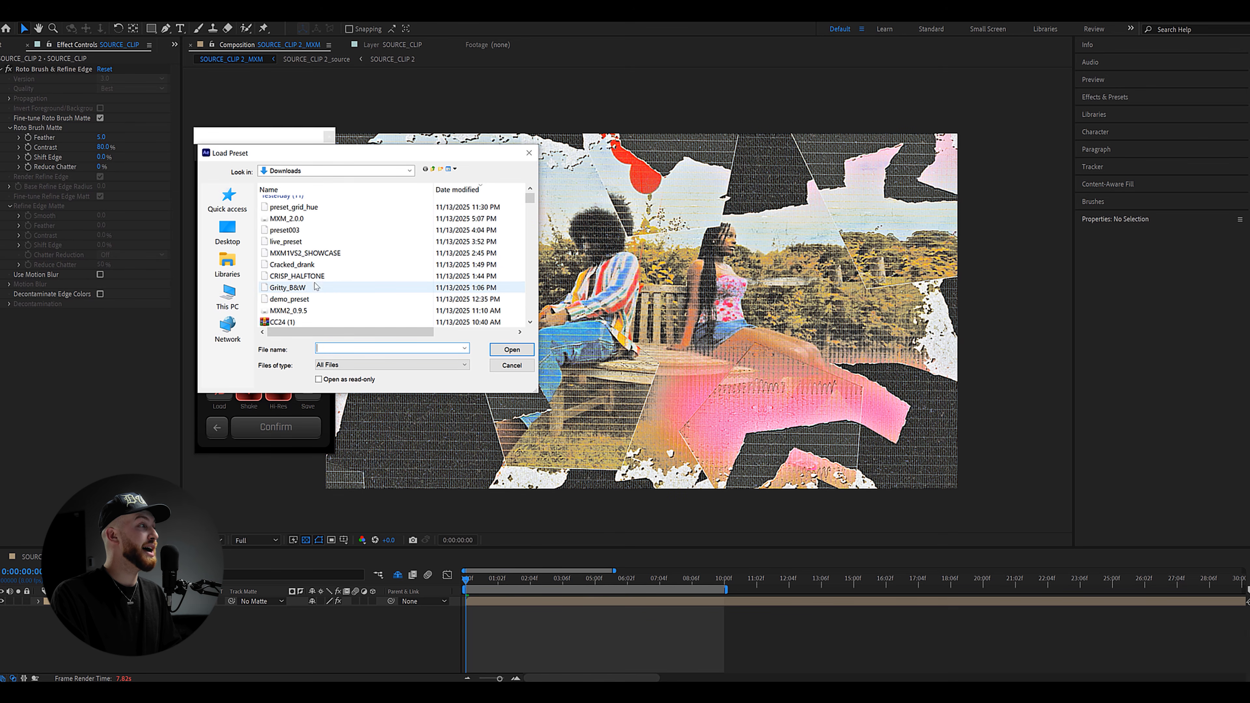
click(307, 288)
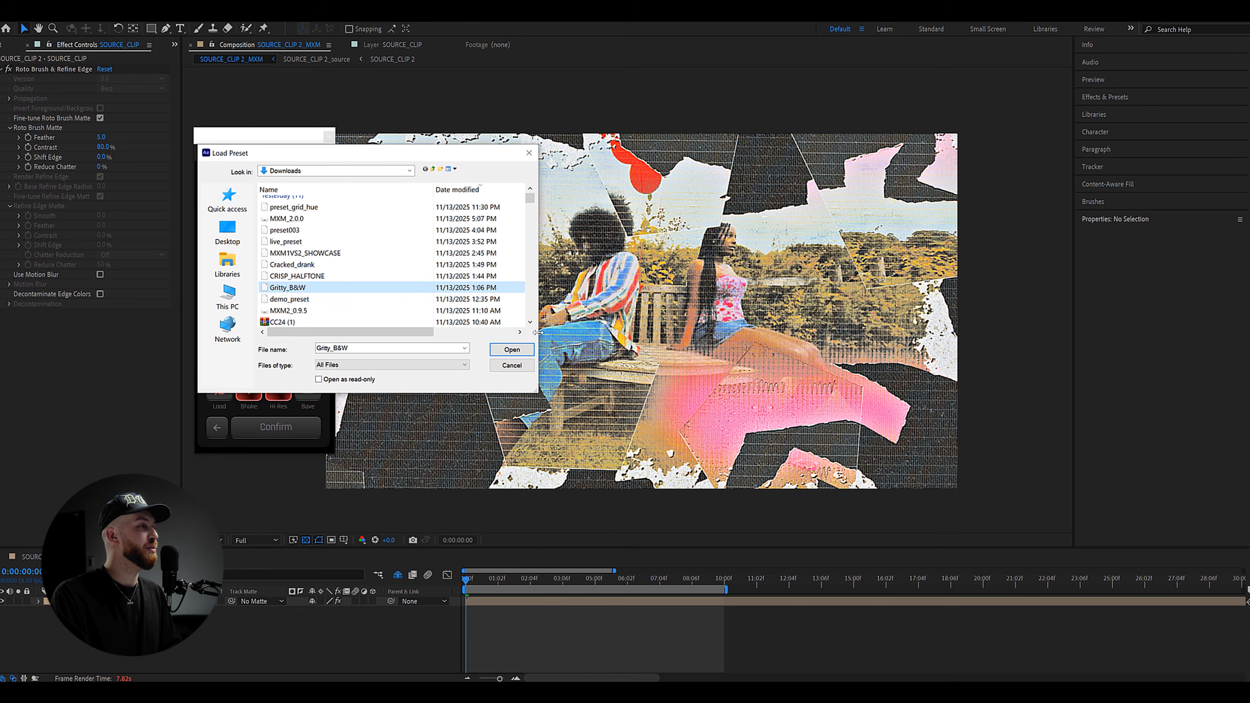
click(524, 350)
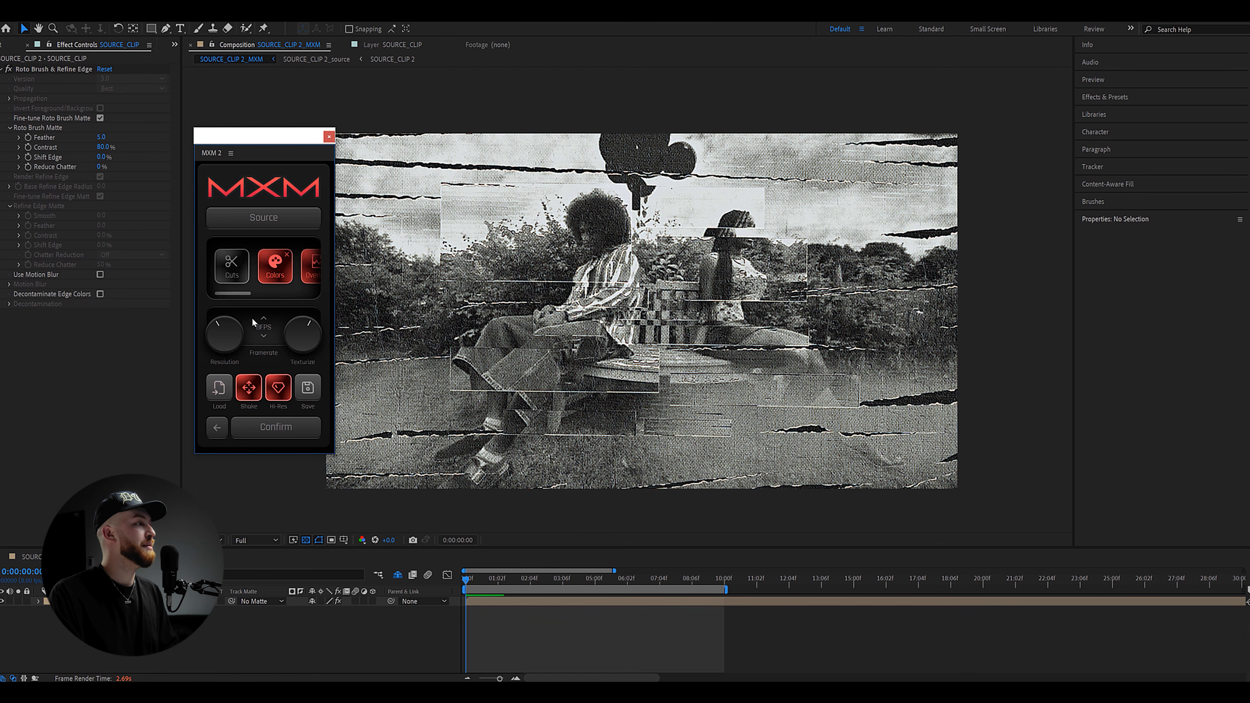
- Load the DEMO_02 preset and change its spray paint color to red after trying blue and green
click(219, 386)
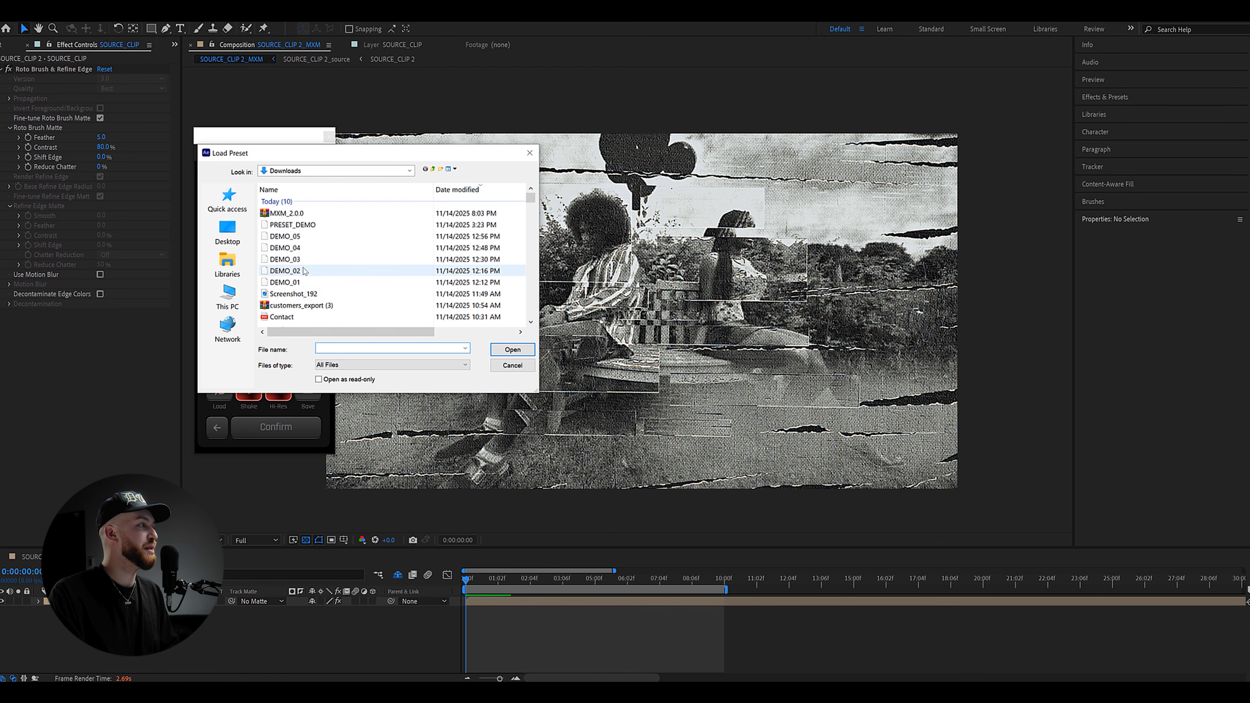
double_click(306, 275)
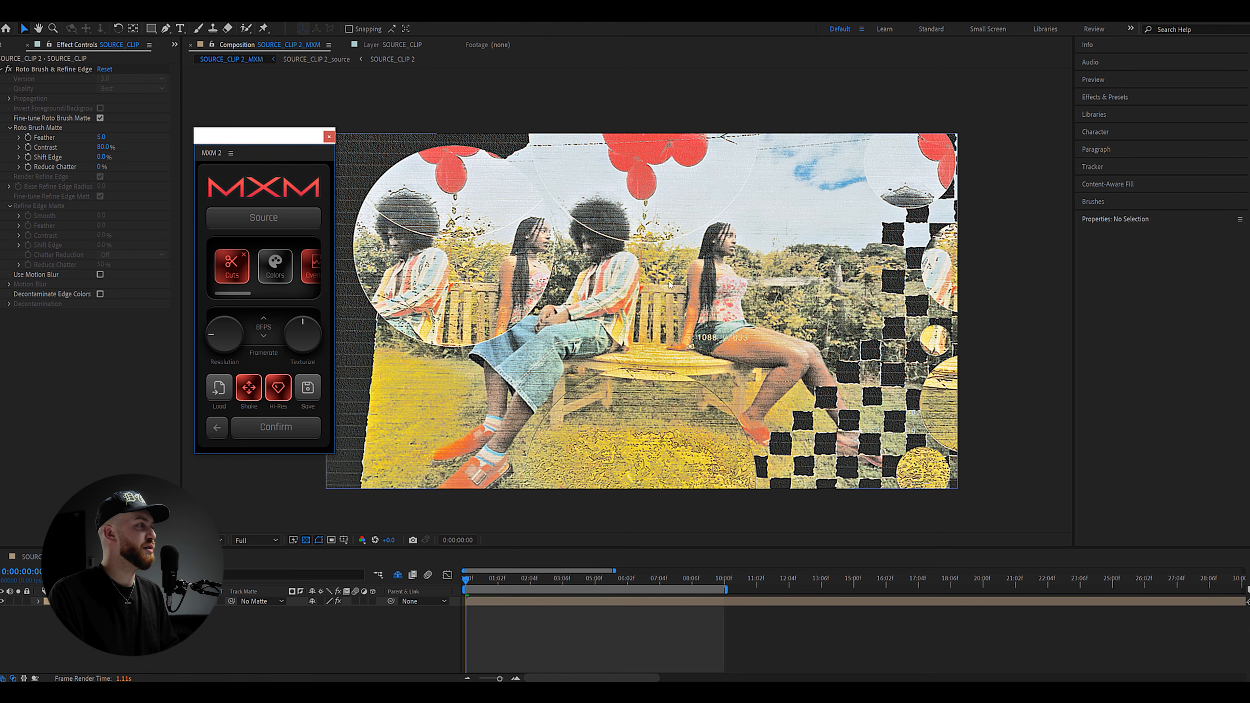
drag(242, 293, 273, 294)
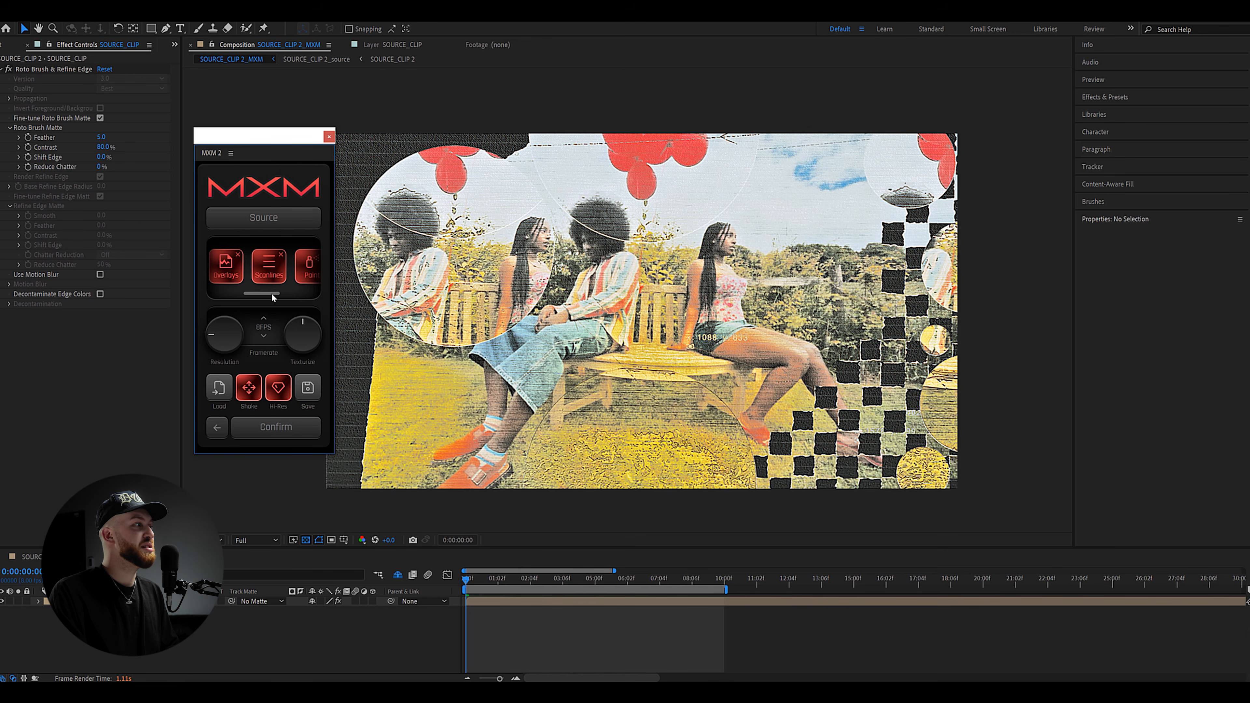
click(304, 281)
drag(277, 276, 298, 277)
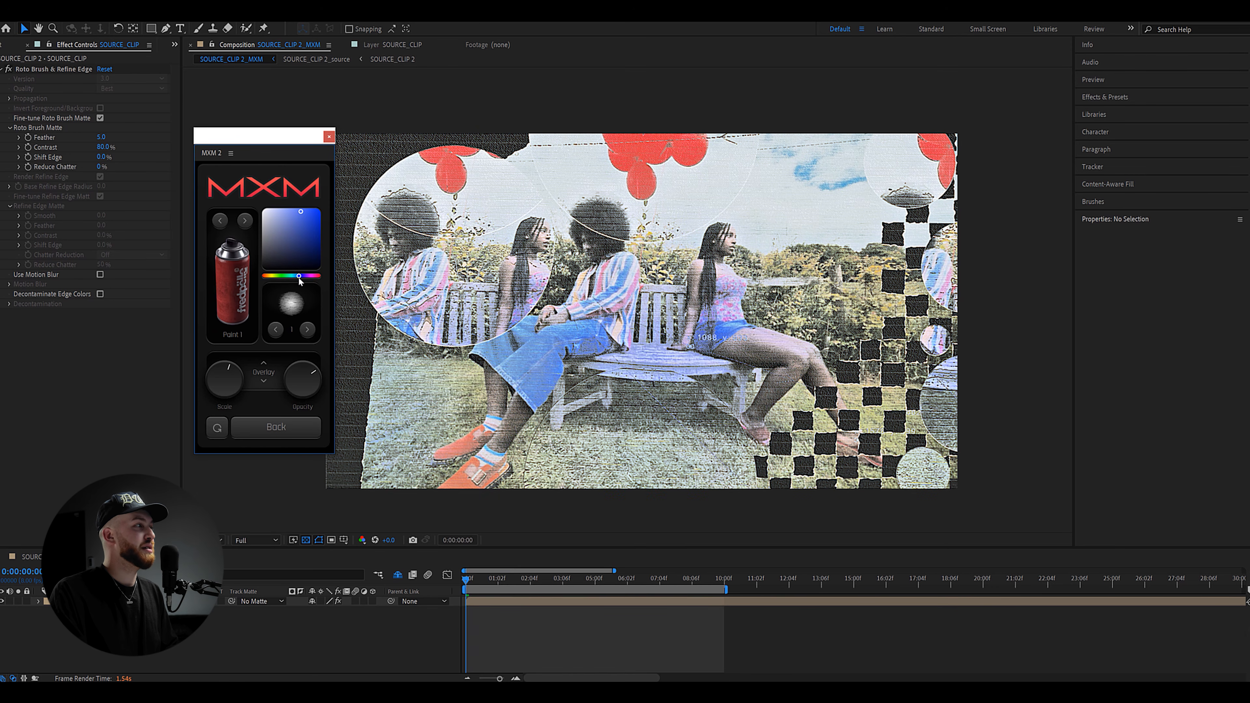
drag(299, 276, 285, 277)
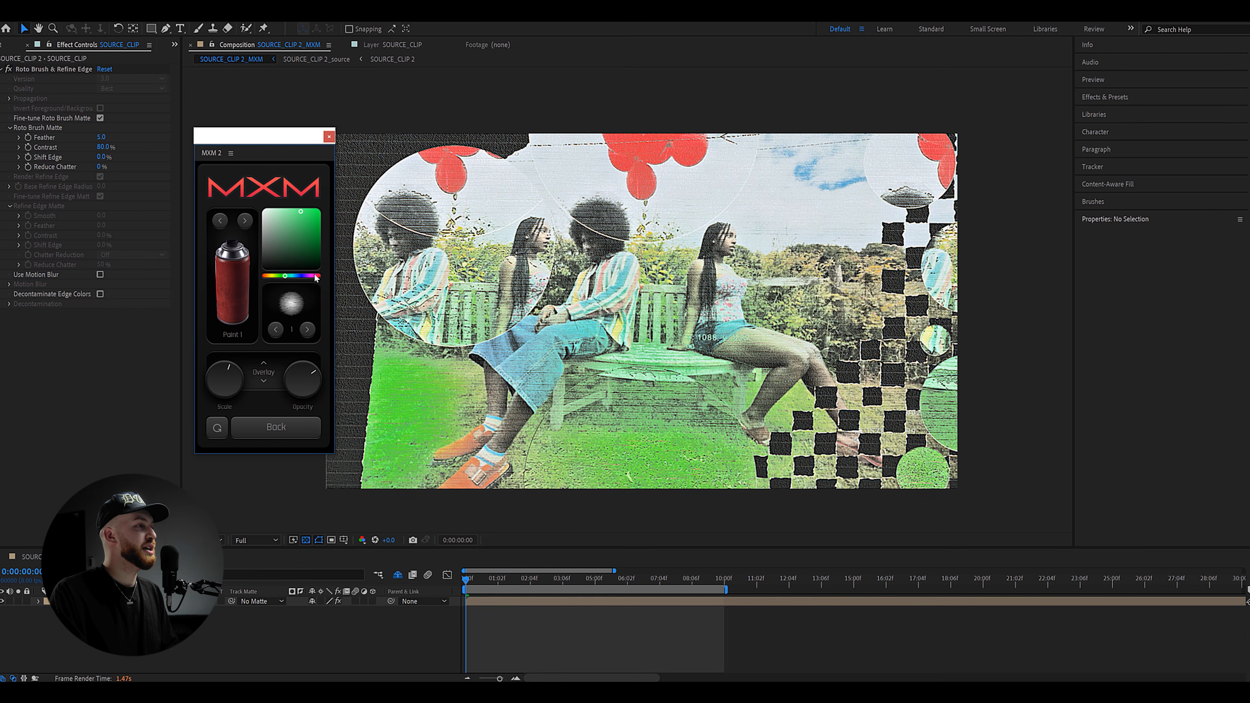
drag(315, 277, 323, 279)
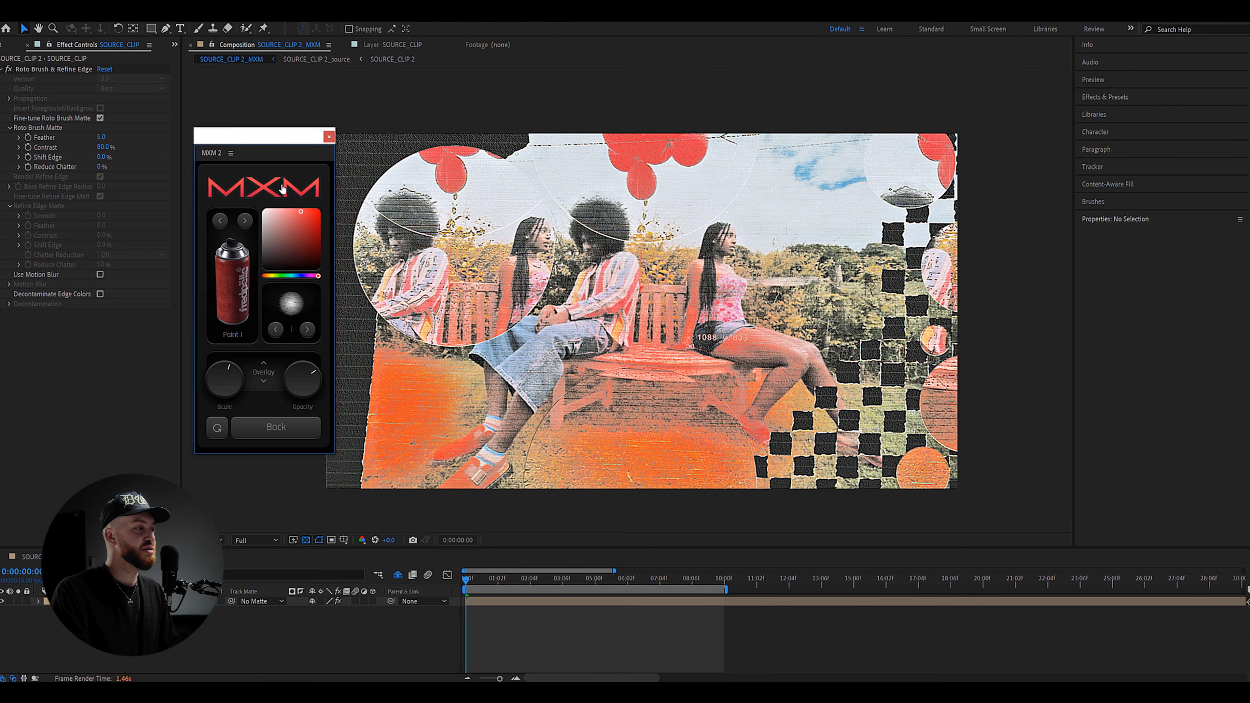
- Add the Cuts effect to the clip using Layout 1 with the Dash style
click(348, 647)
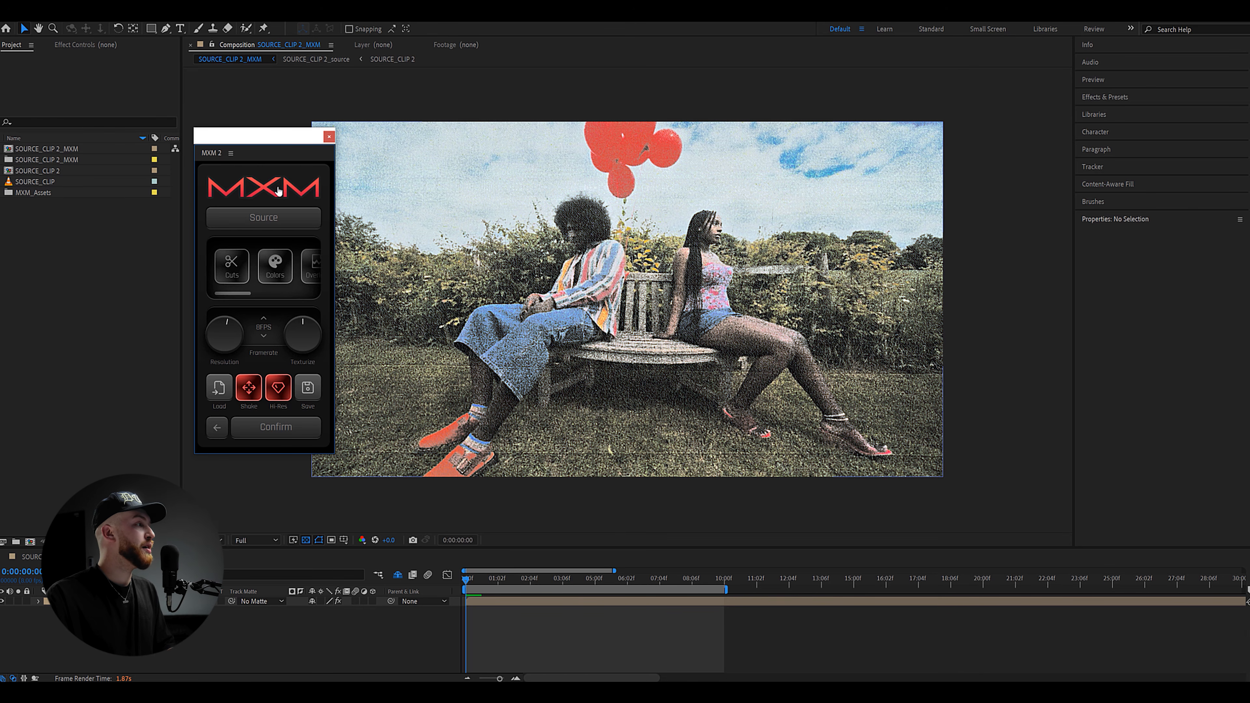
click(235, 274)
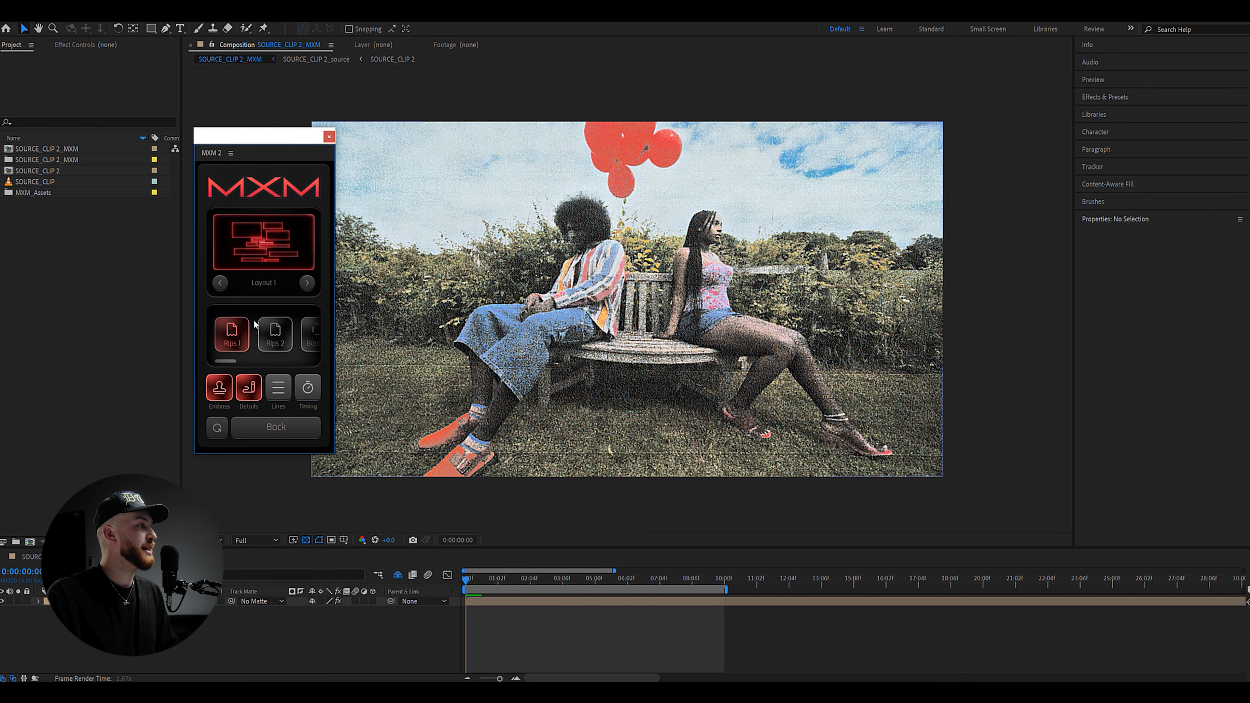
drag(232, 362, 315, 361)
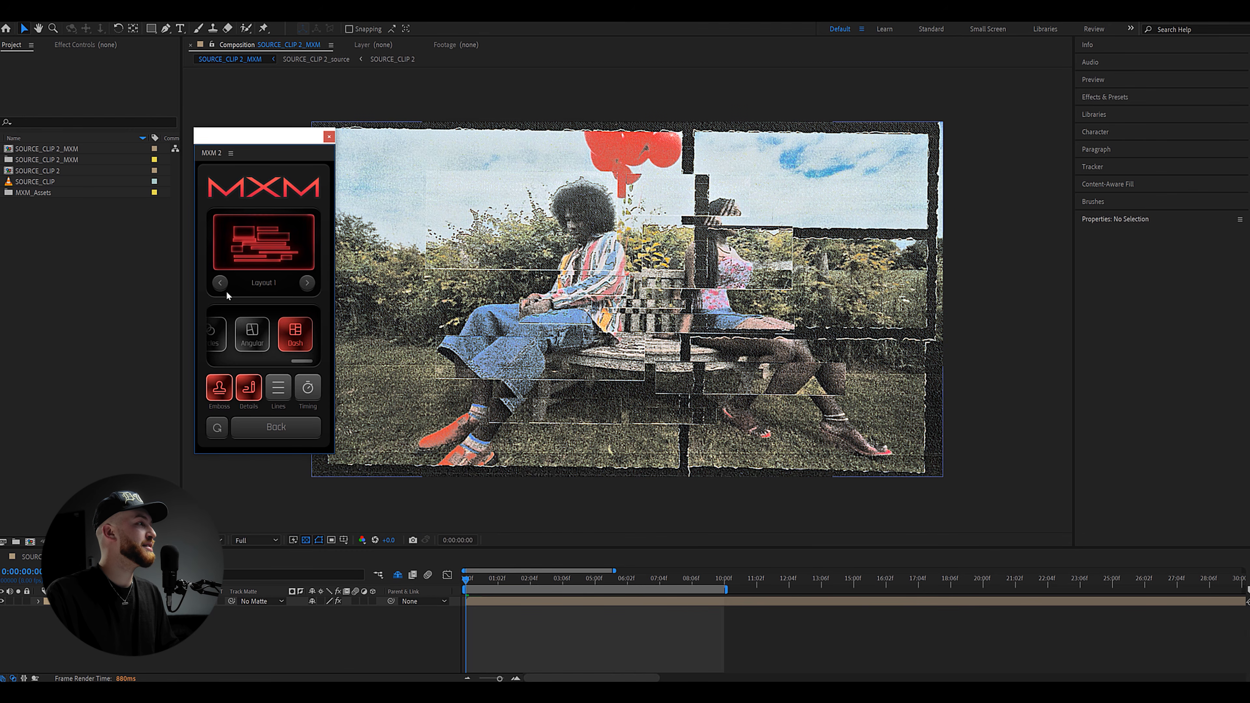
- Change the Cuts effect to Layout 7 and move the plugin window clear of the composition
click(218, 284)
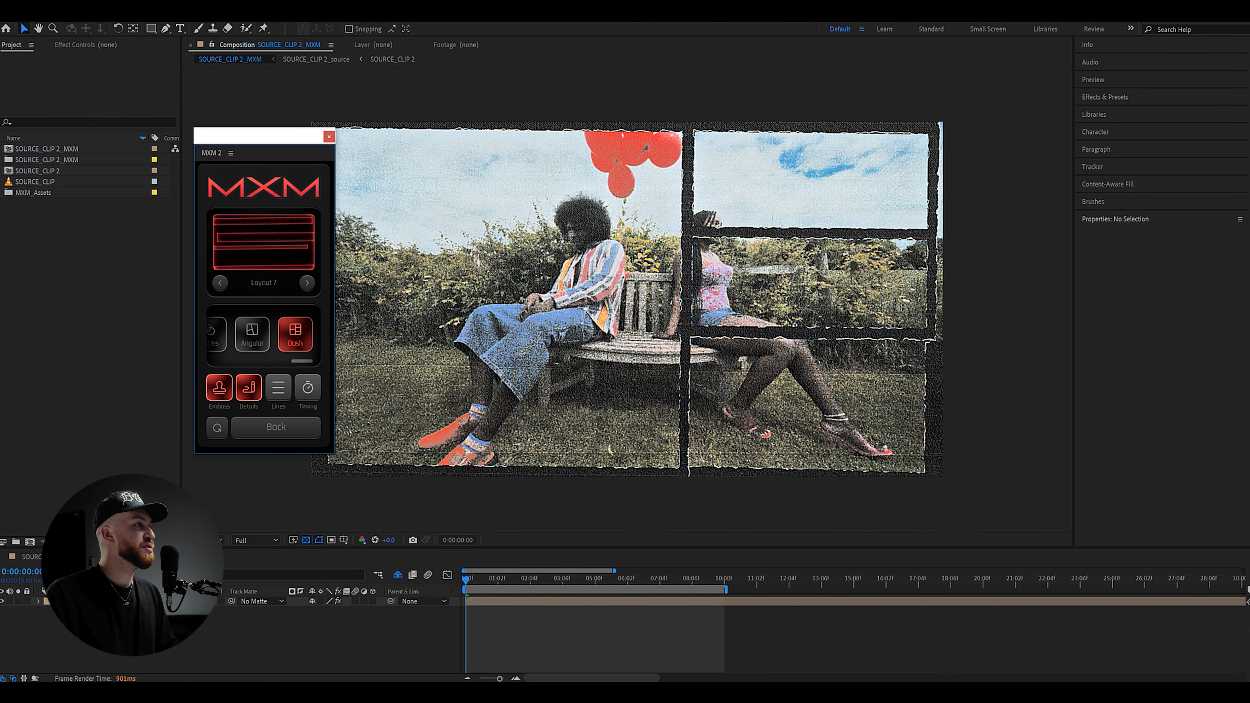
mouse_move(265, 147)
mouse_down()
mouse_move(209, 156)
mouse_move(261, 162)
mouse_up()
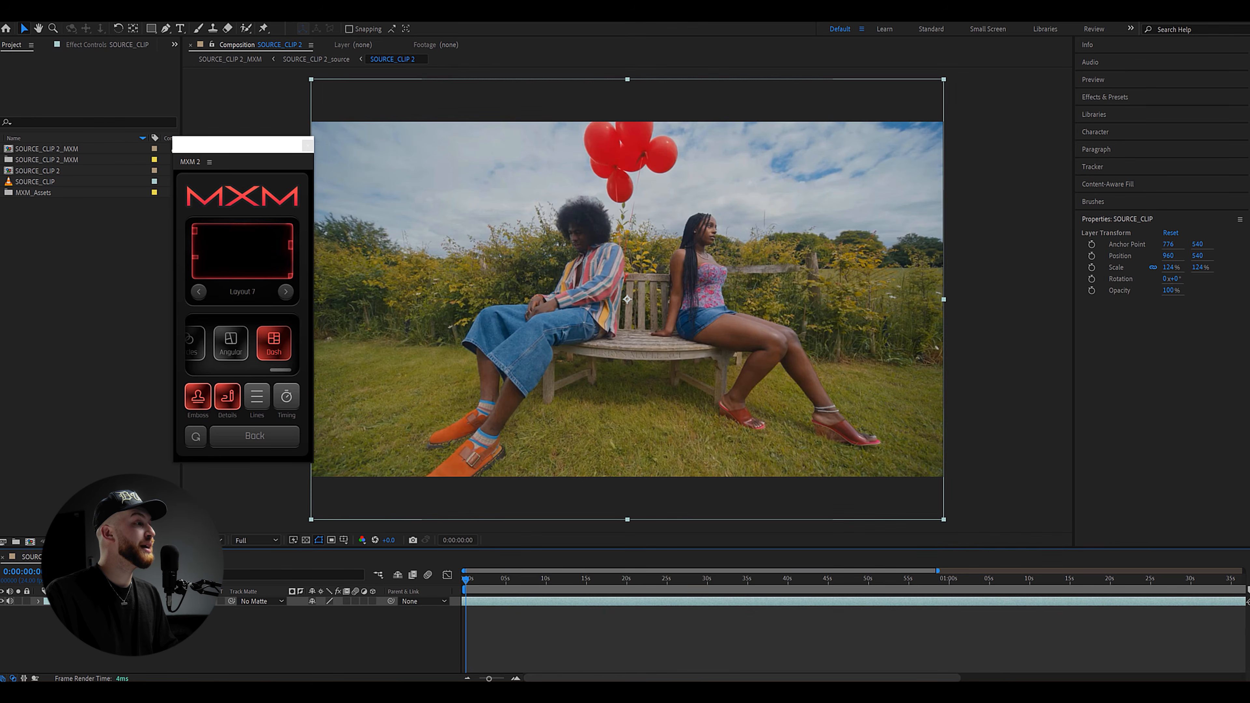
- Duplicate the source clip, shift it earlier in time to the daisy-field shot, and place it at 47% scale over the composition's upper-right frame
key(ctrl+d)
drag(496, 602, 170, 605)
key(s)
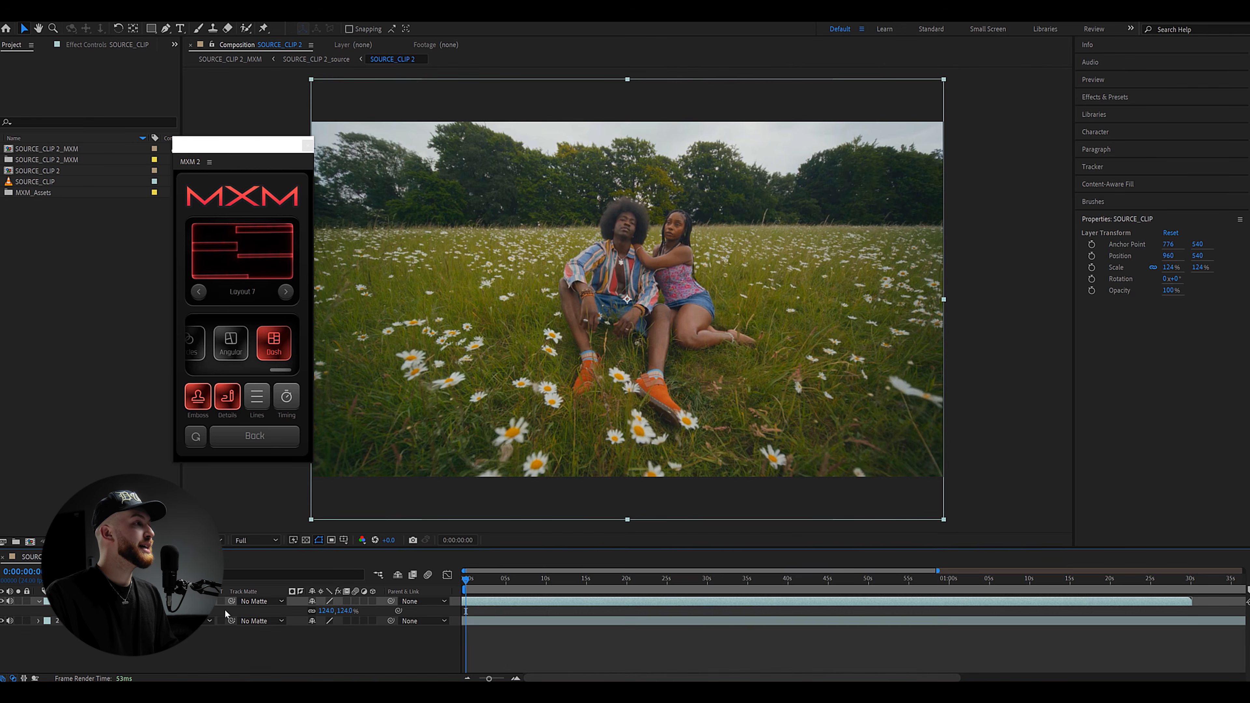
drag(344, 612, 332, 611)
drag(605, 367, 795, 275)
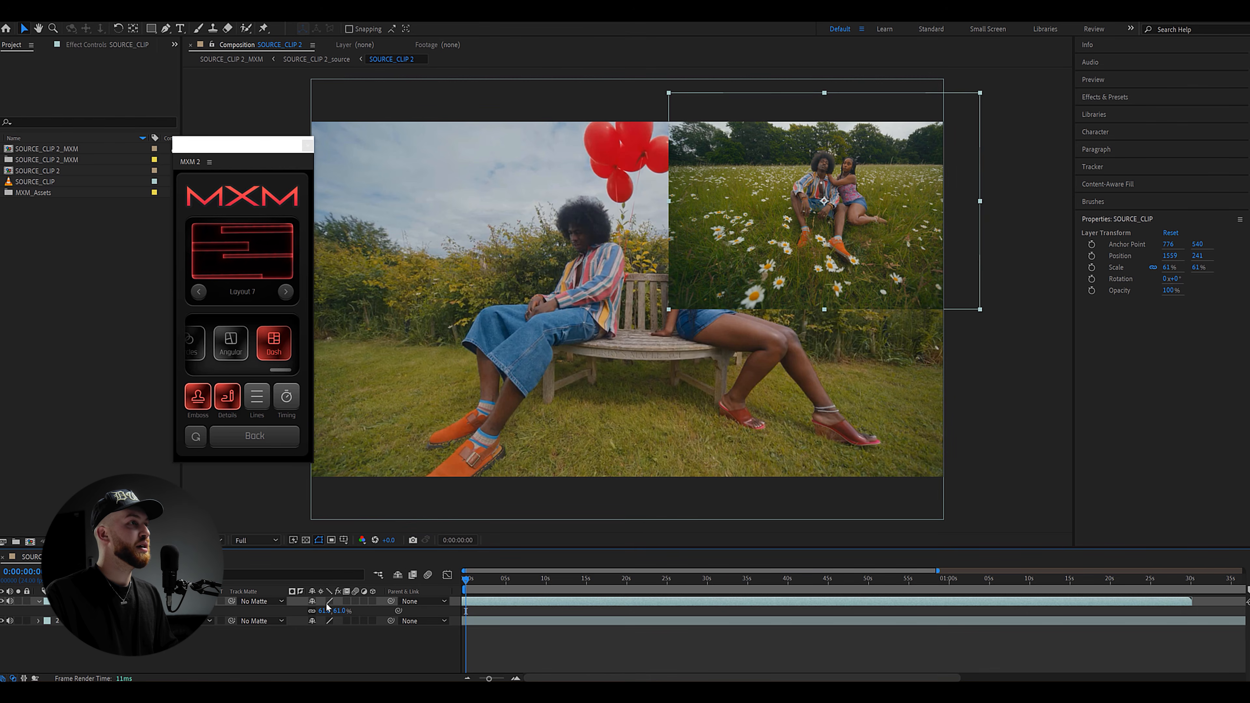
drag(338, 610, 332, 610)
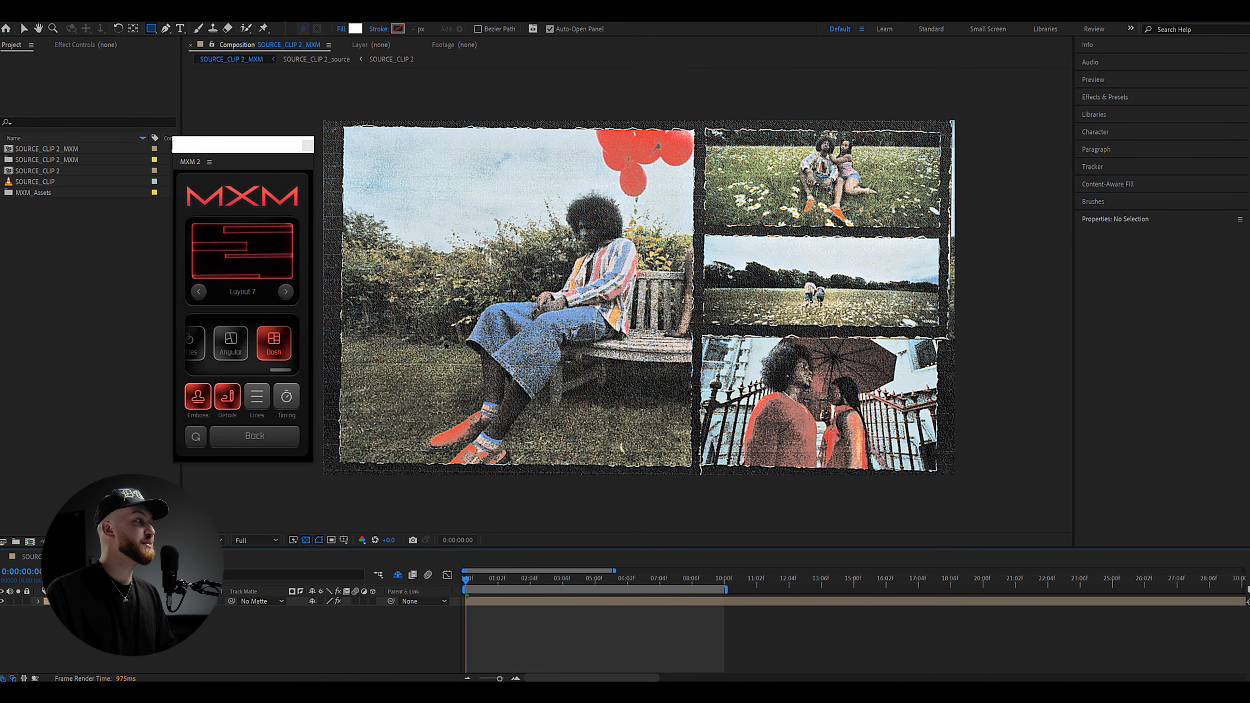
- Add the Colors effect with the Acid look, raise its saturation and set its blend mode to Color
click(250, 433)
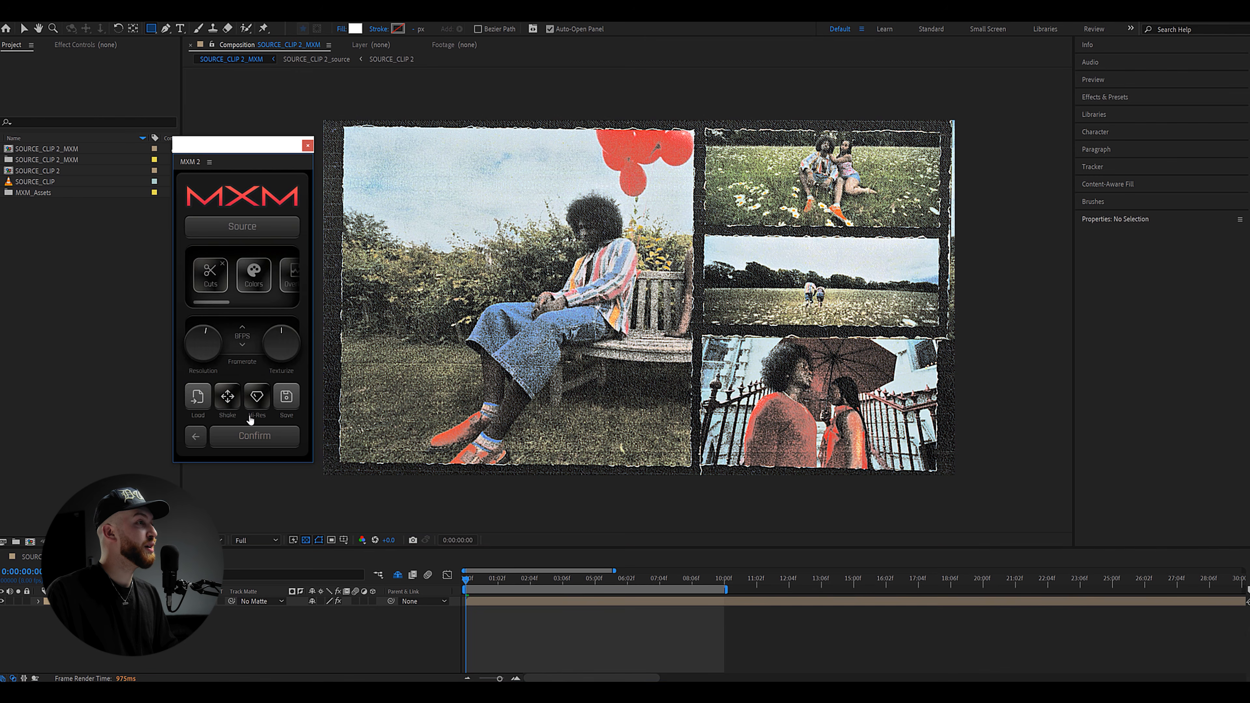
click(252, 278)
click(285, 340)
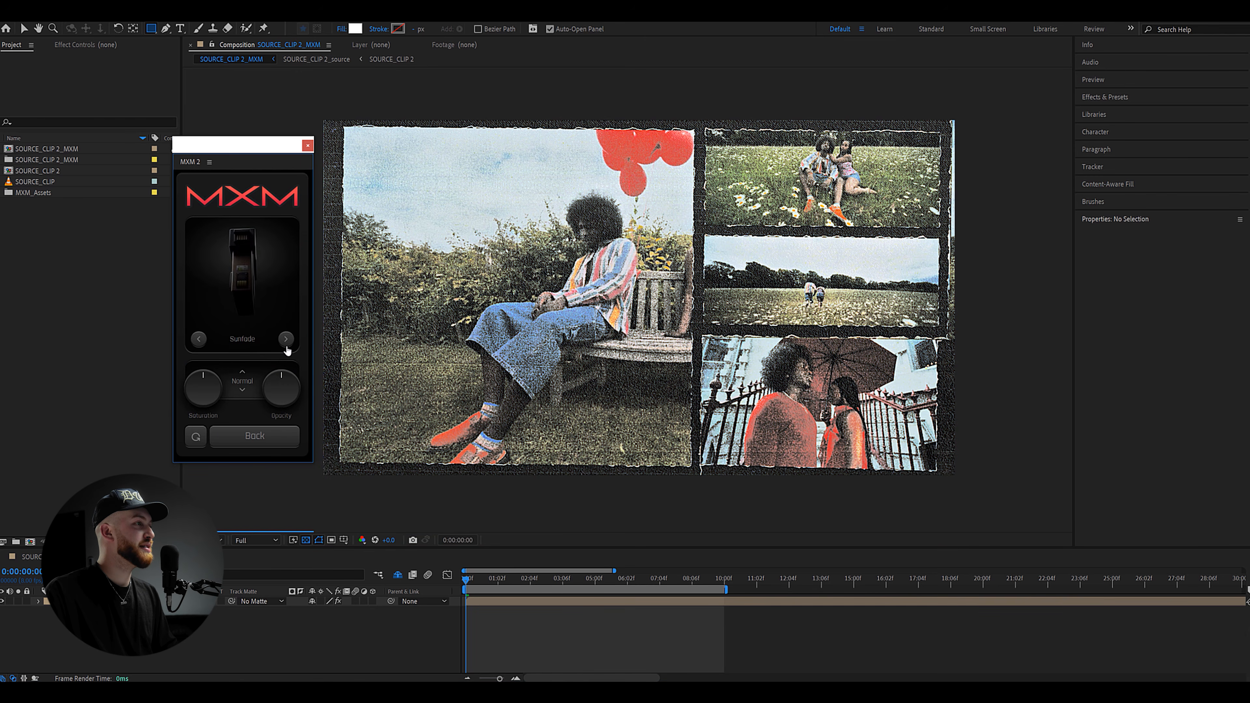
click(286, 340)
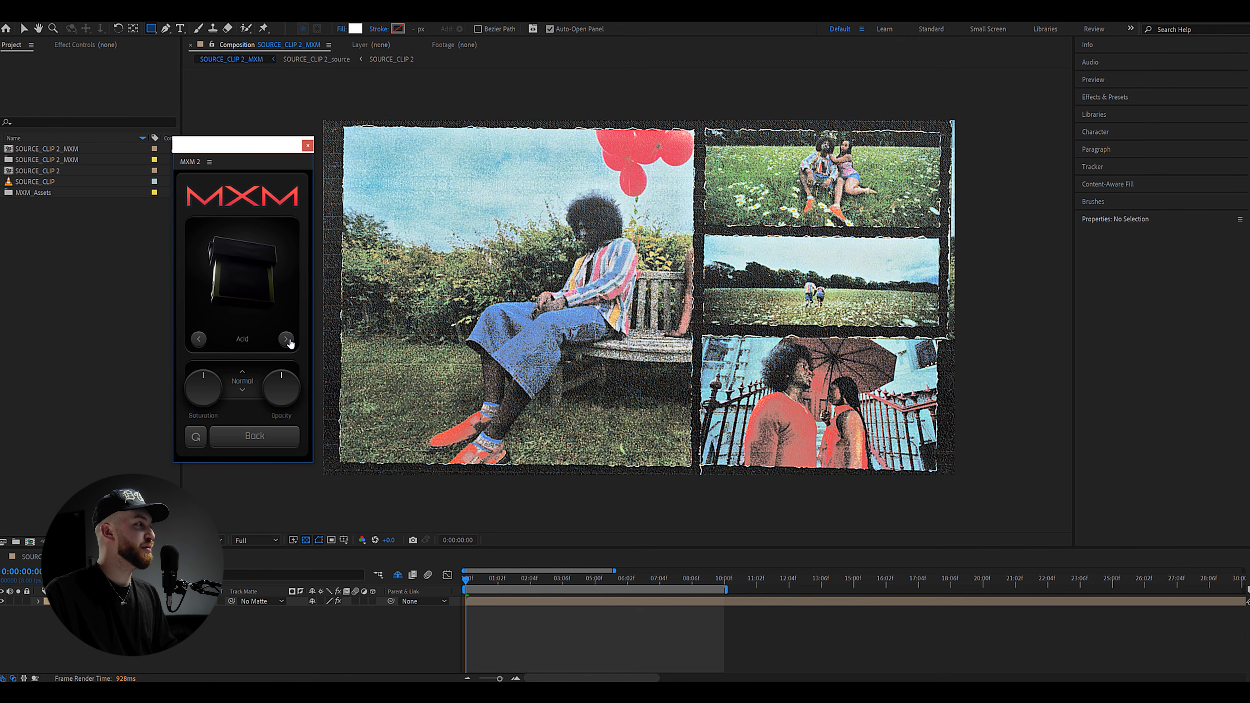
drag(203, 377, 209, 378)
drag(289, 379, 281, 379)
click(242, 388)
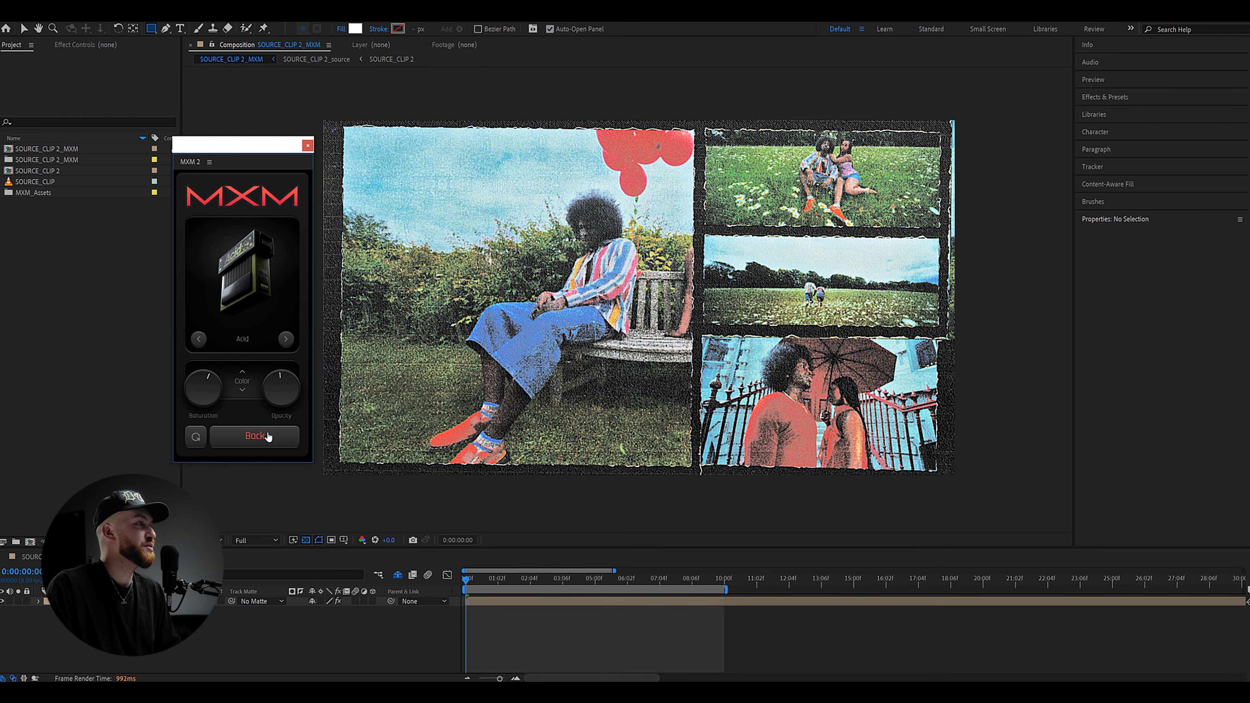
click(236, 198)
click(238, 199)
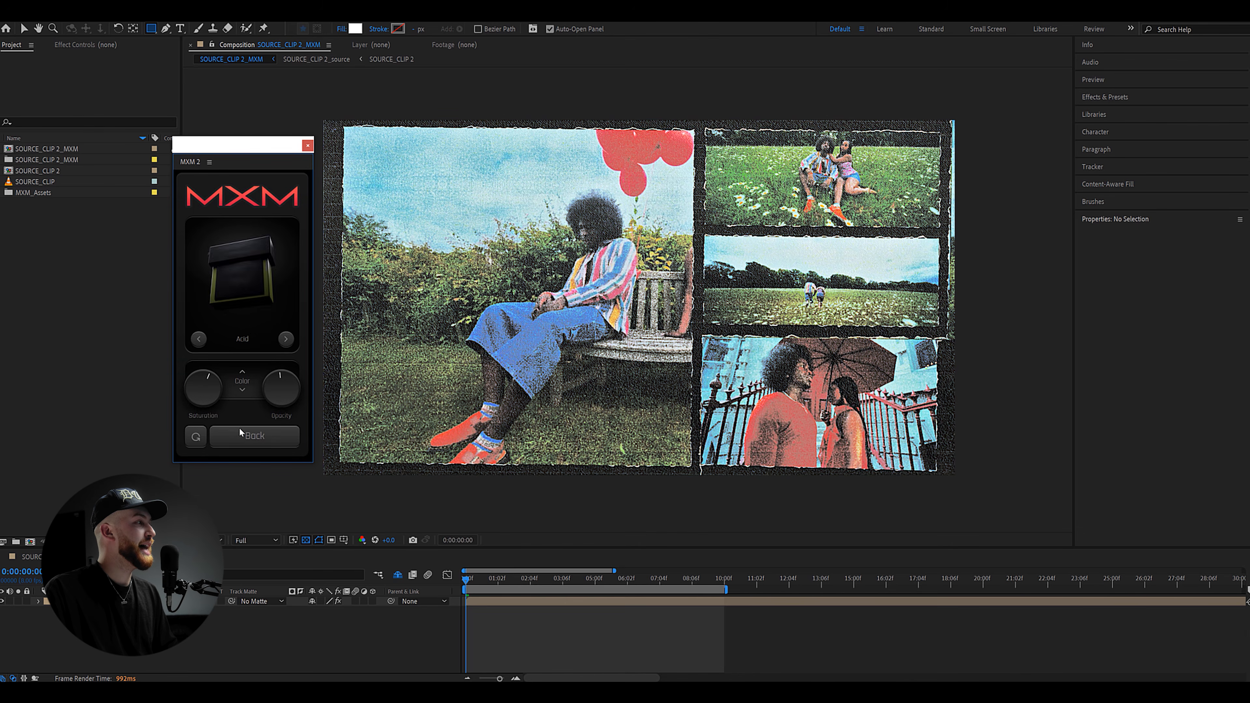
click(245, 436)
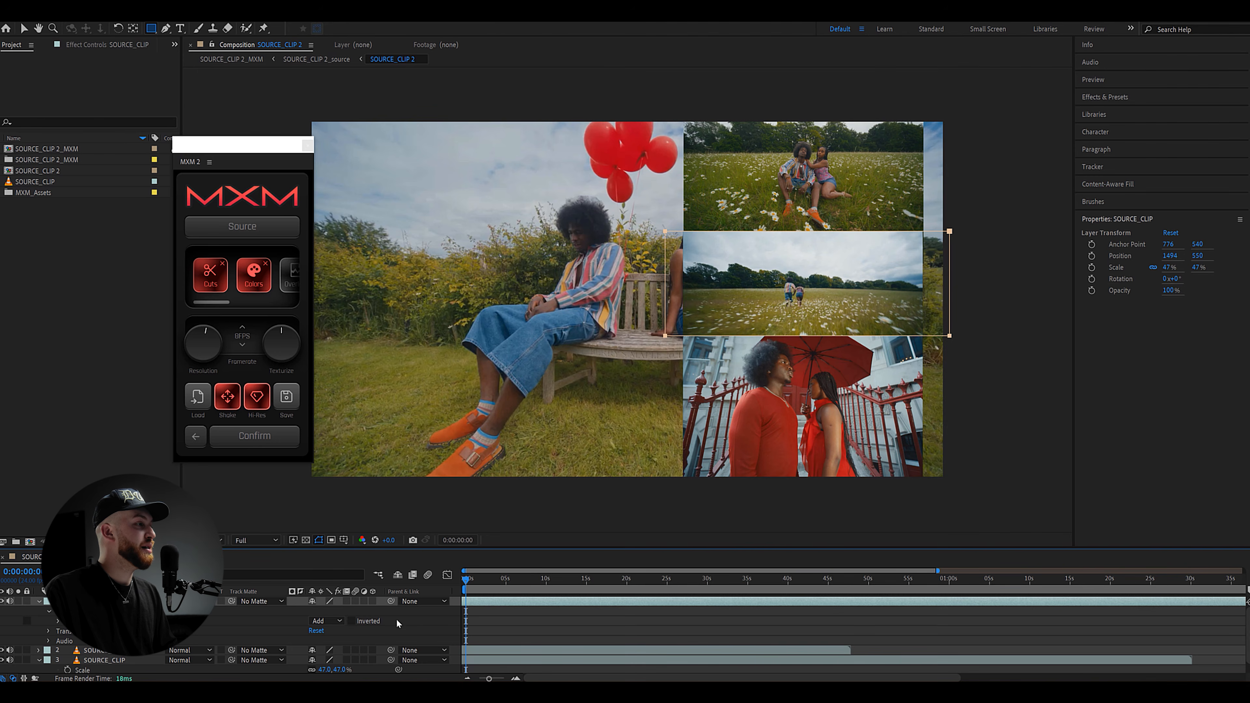
- Apply the Tritone effect to the middle inset clip and tint the top inset clip red with Tritone
click(495, 600)
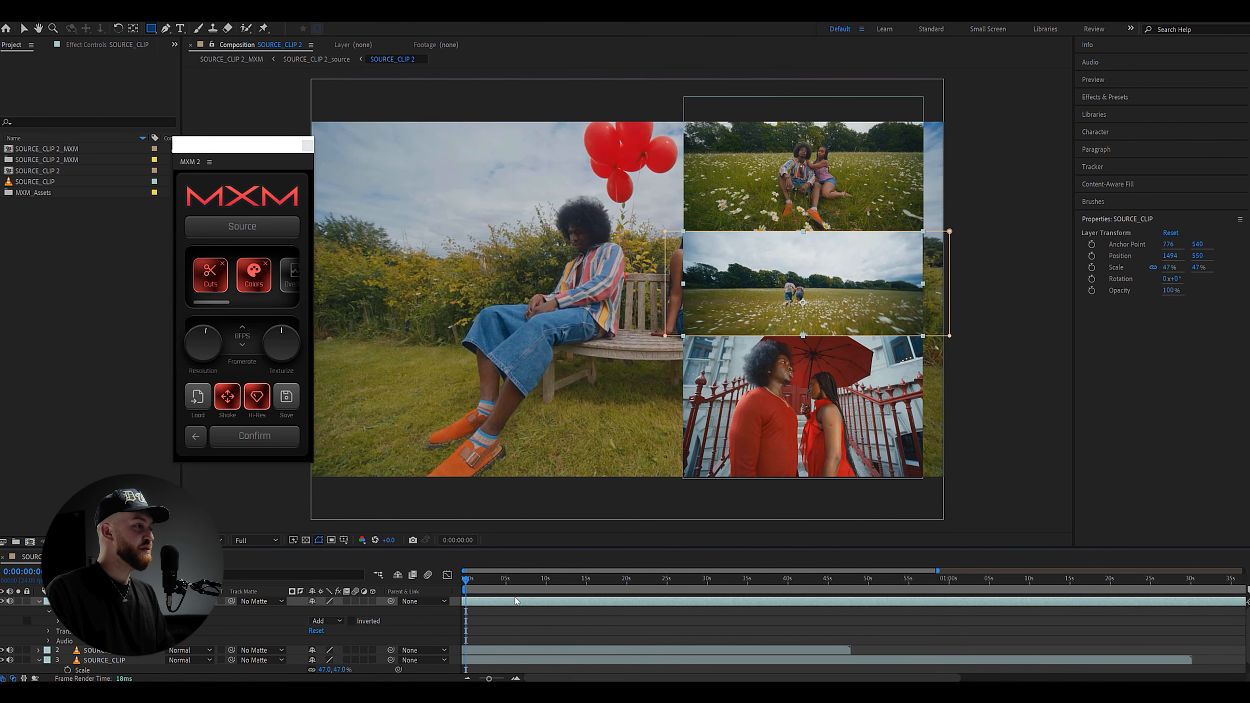
key(ctrl+space)
text(trito)
key(Return)
key(v)
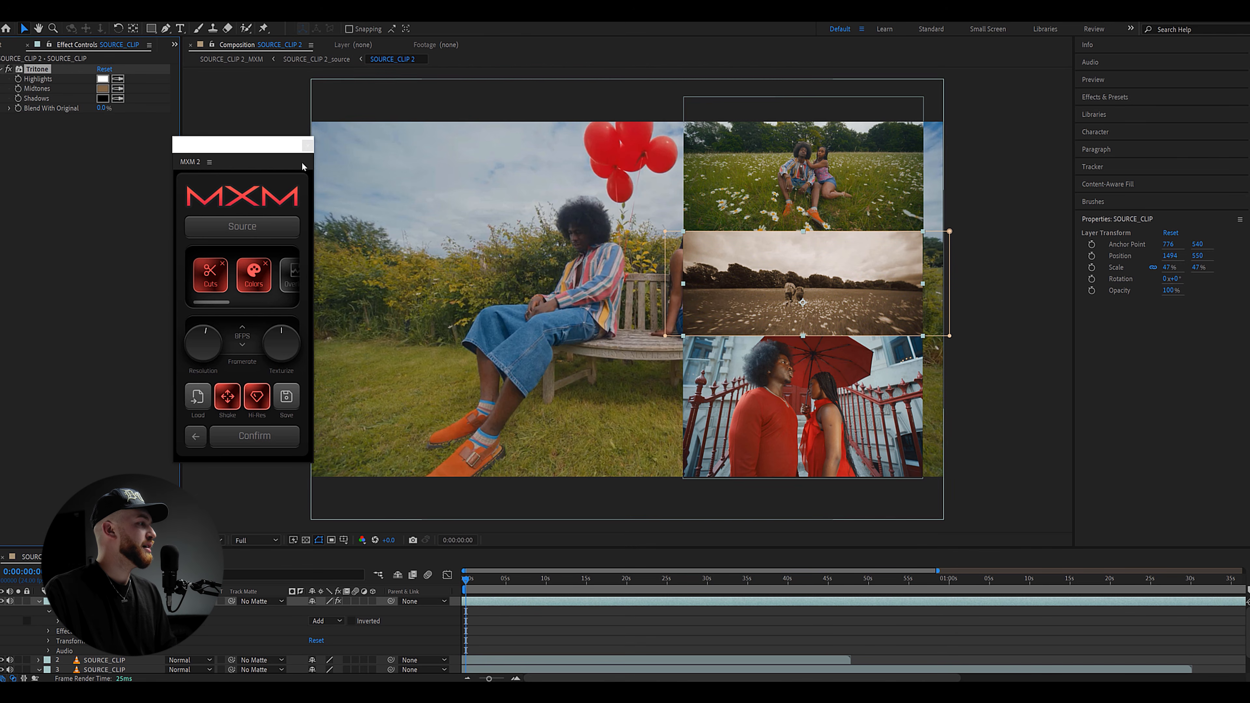
click(114, 660)
key(ctrl+space)
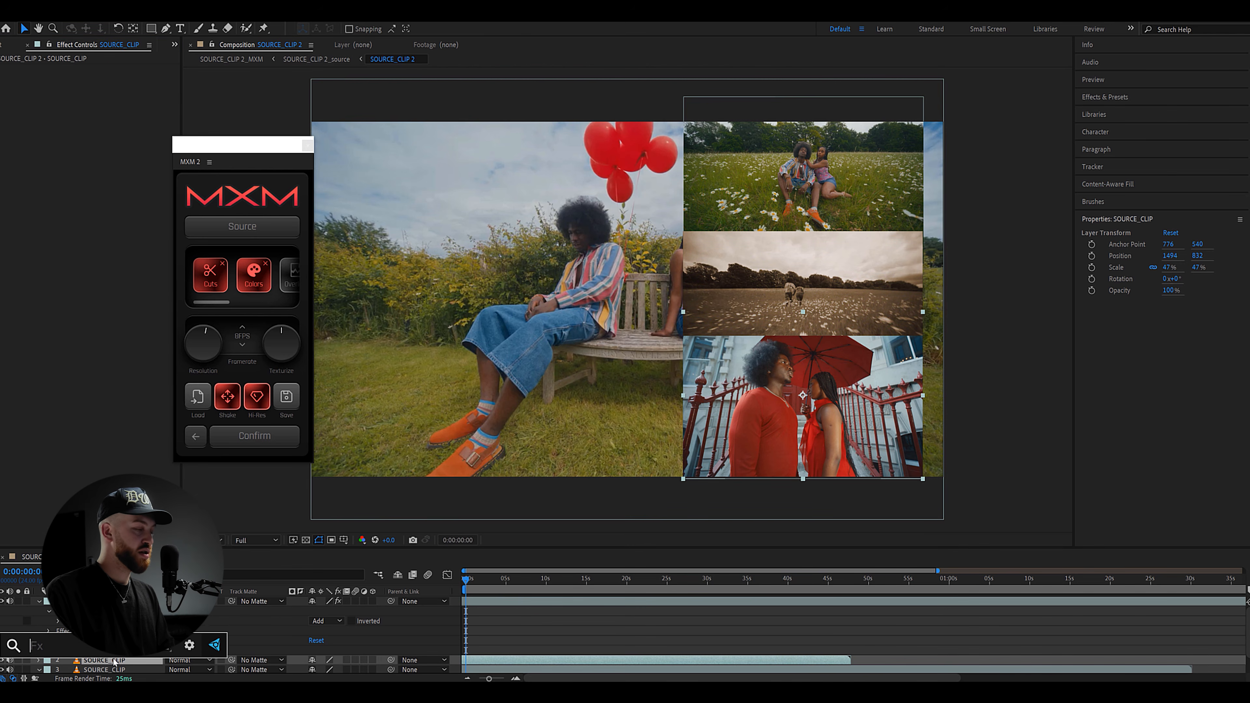
text(trito)
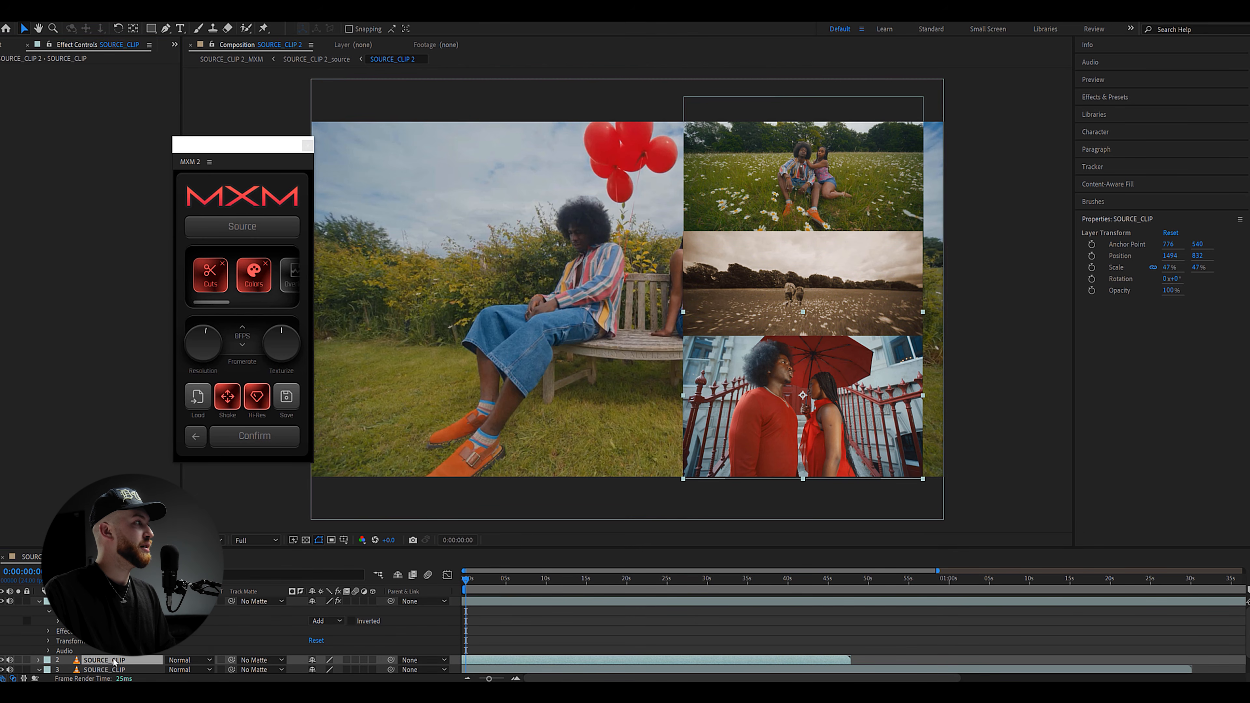
key(Return)
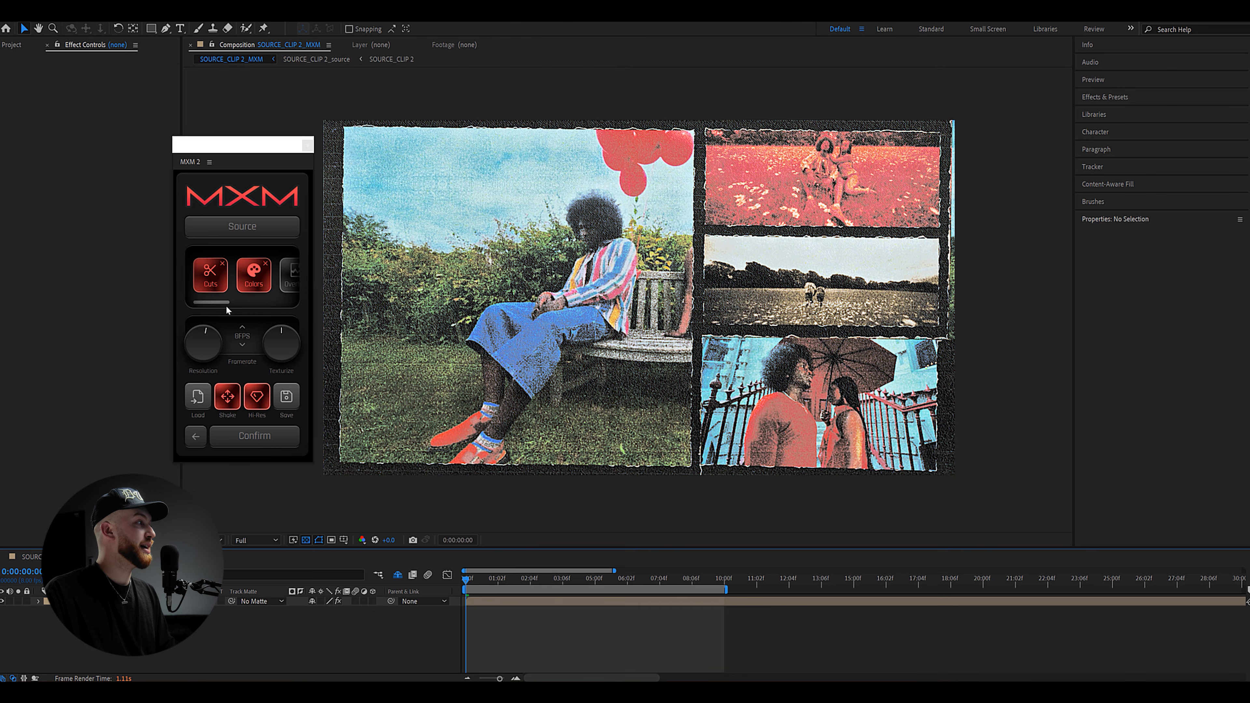
- Browse the Cuts layouts from 6 down to 3, choose Layout 4 and enable the Timing option
click(213, 290)
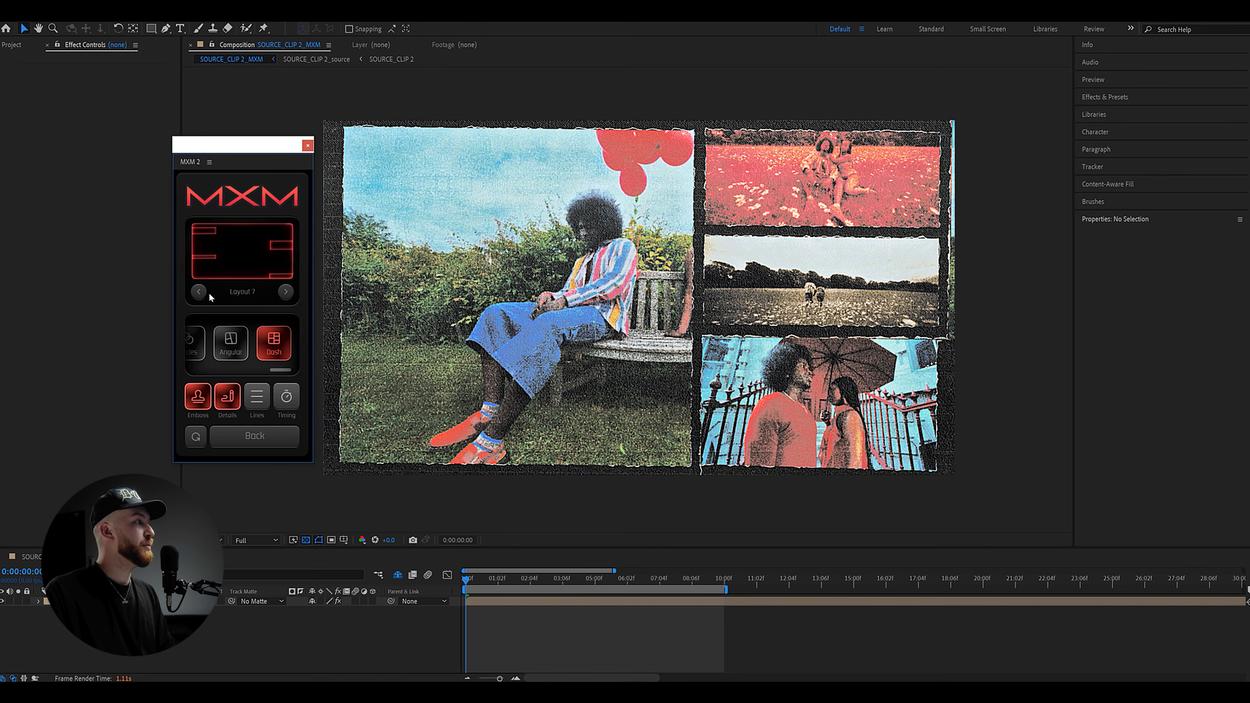
click(200, 293)
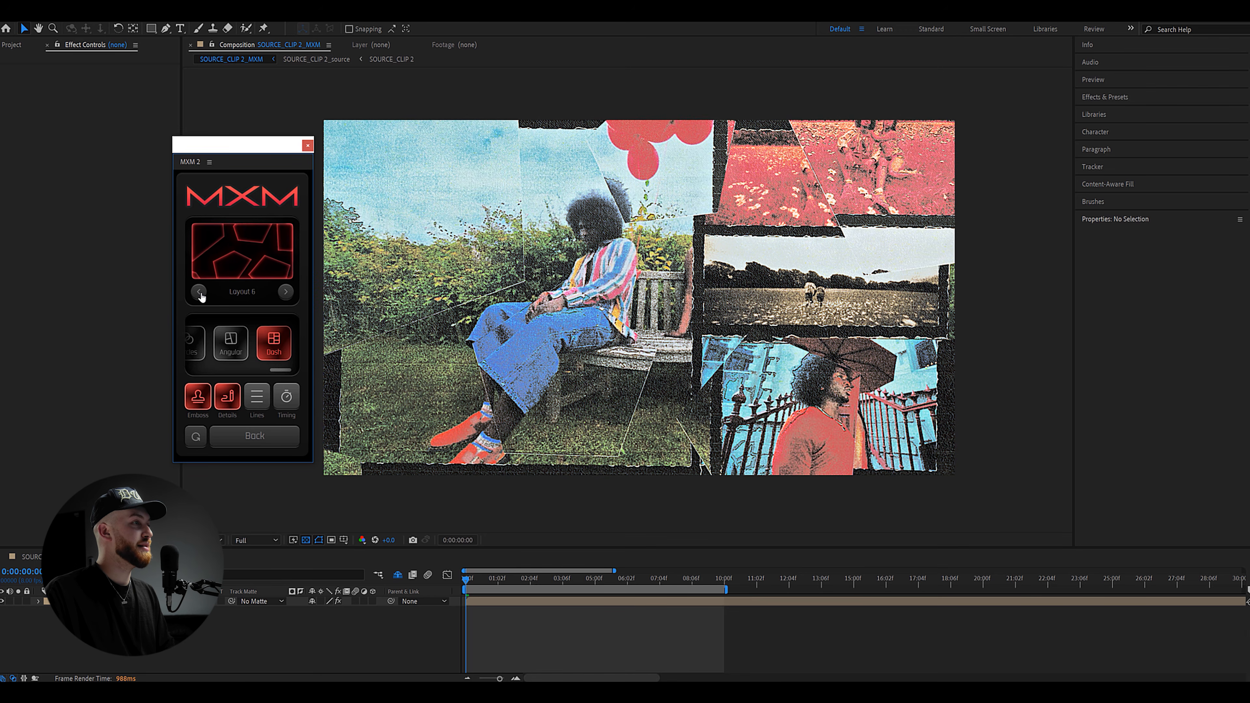
click(200, 293)
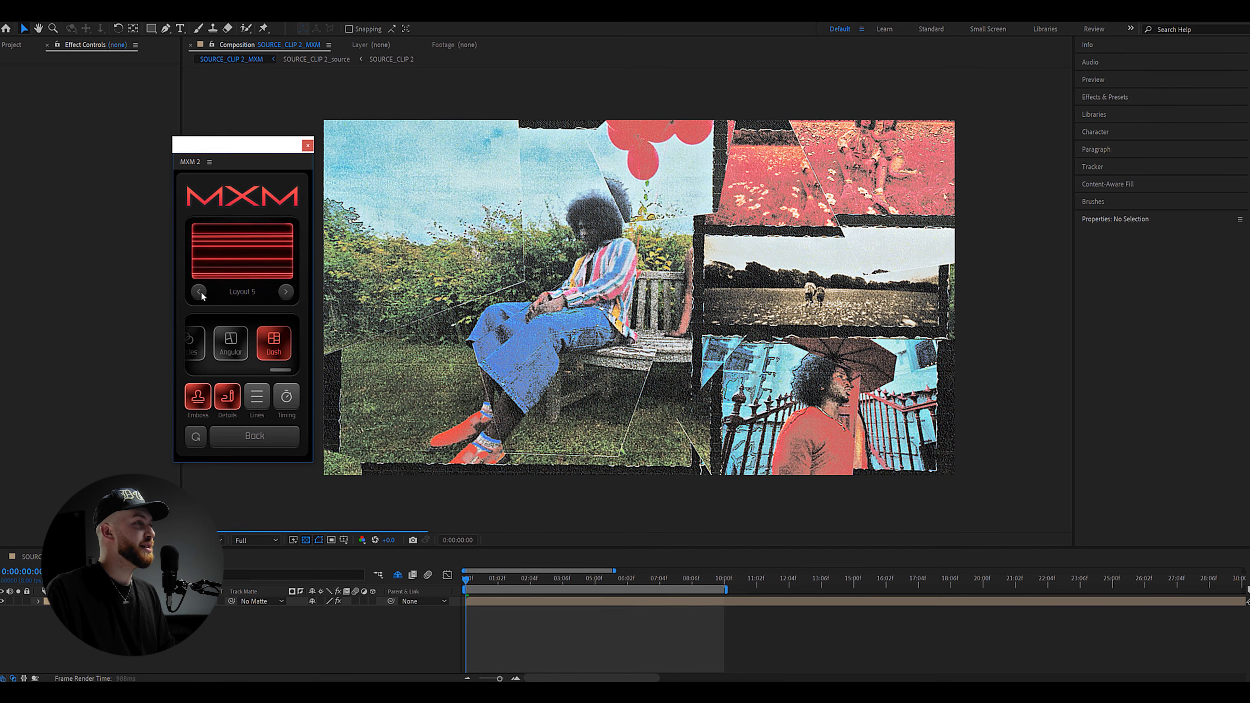
click(200, 292)
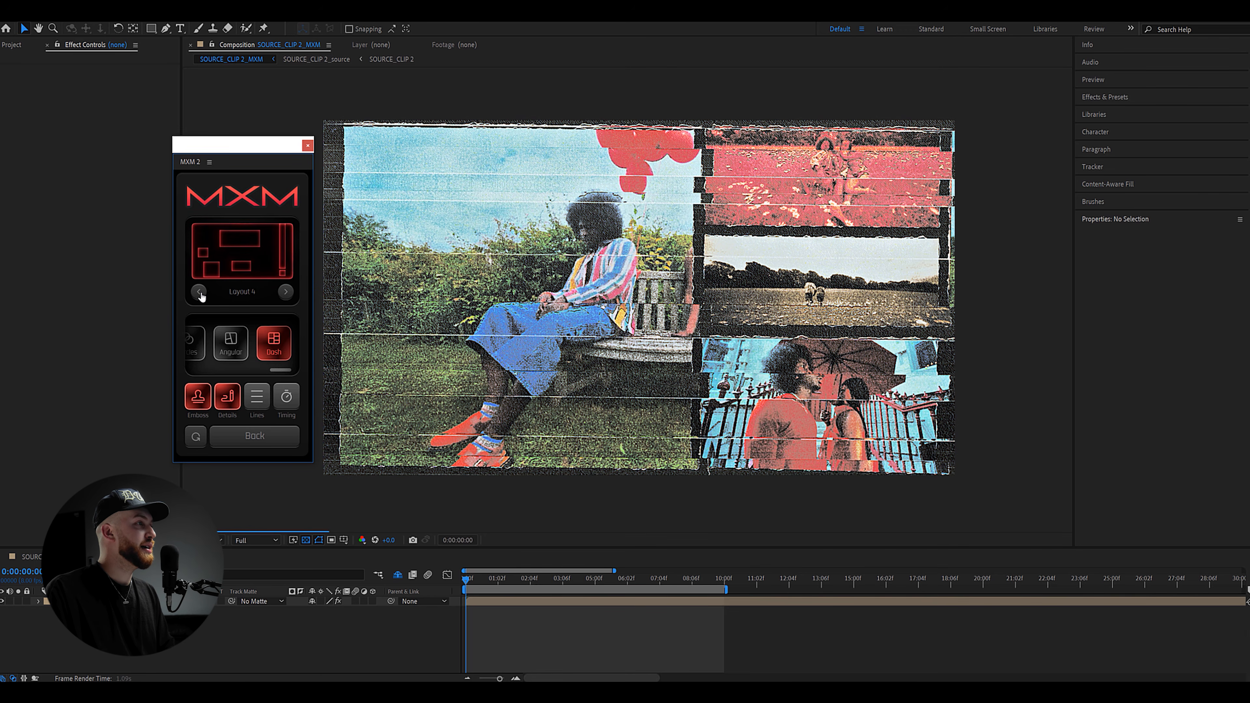
click(199, 293)
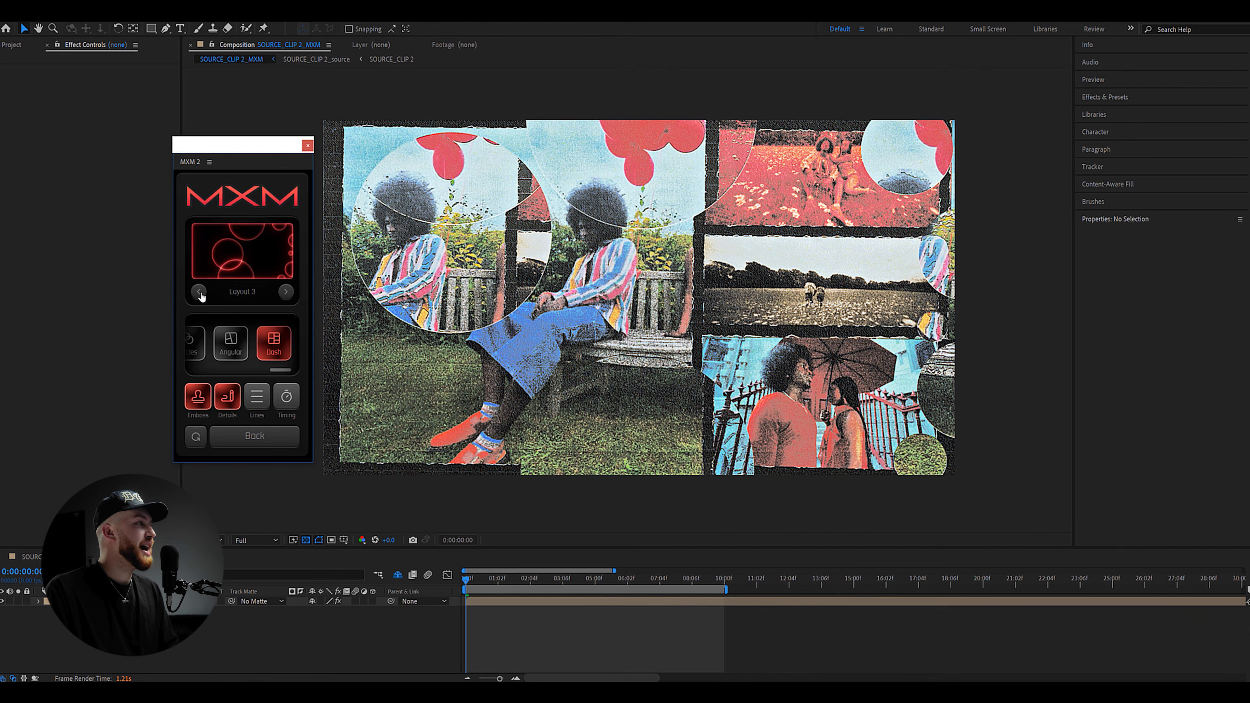
click(286, 292)
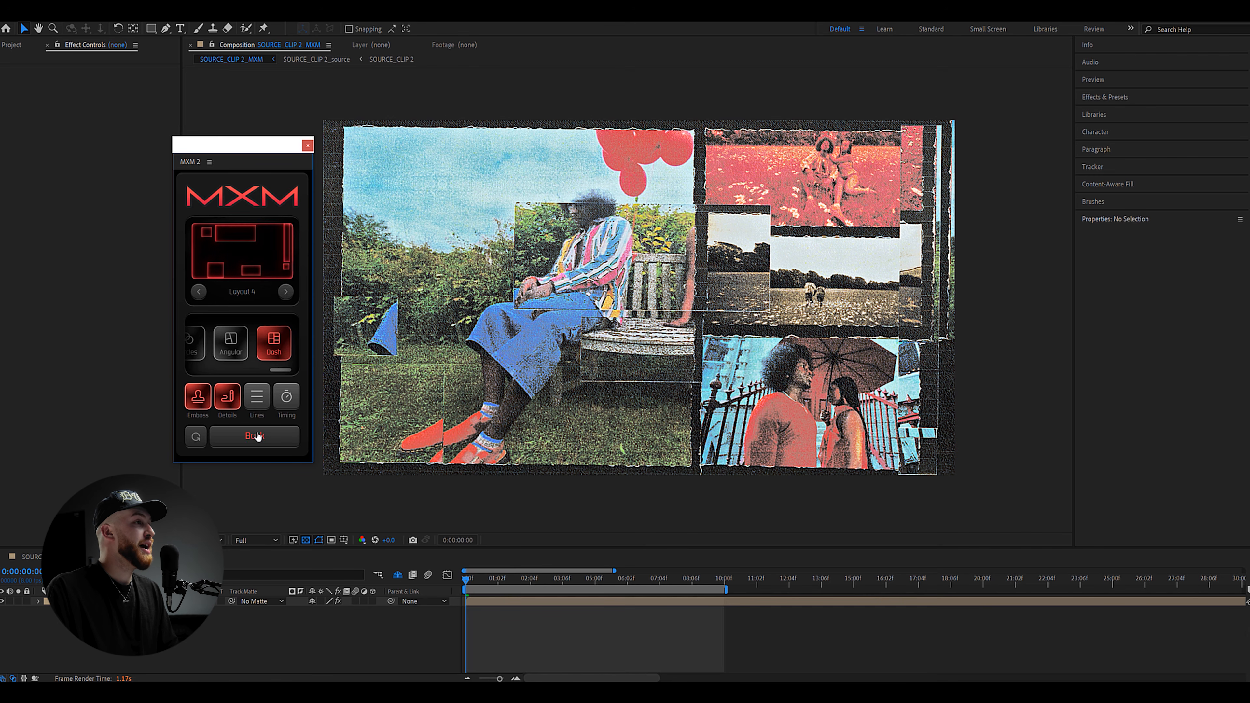
click(282, 411)
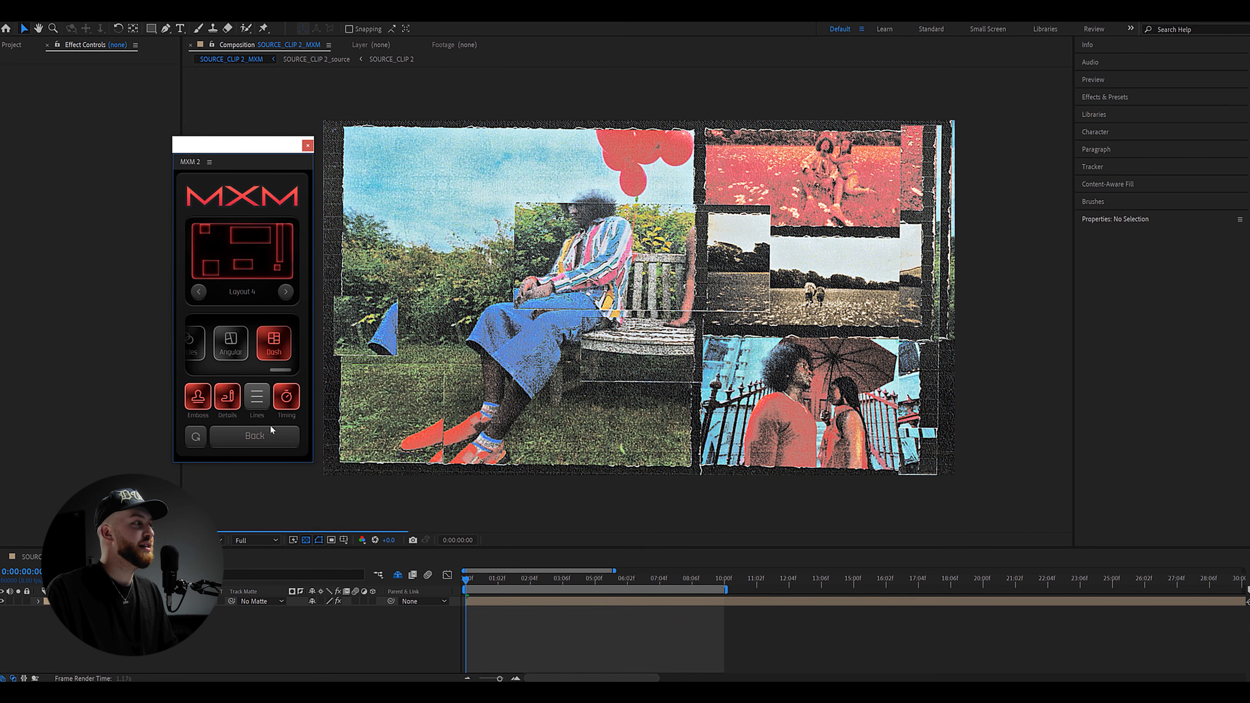
click(270, 436)
- Add the line overlay effect in red with Horizontal direction and Normal blending
drag(226, 304, 253, 300)
click(247, 277)
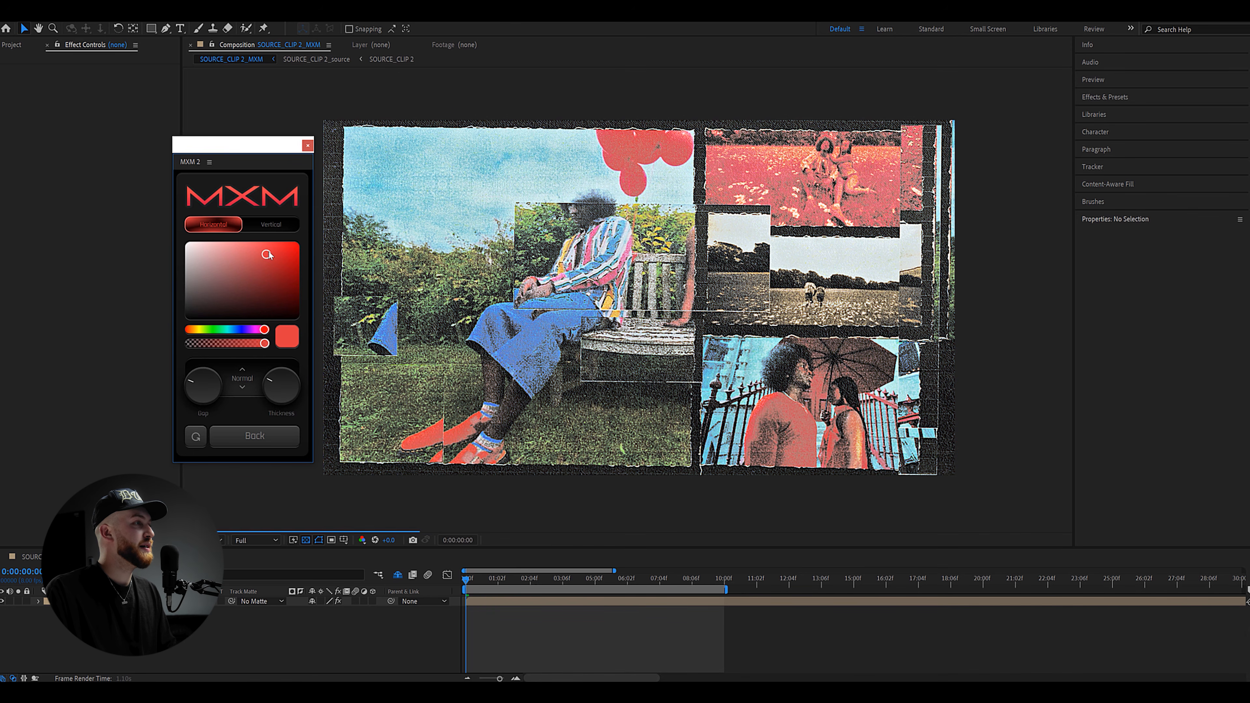
click(222, 438)
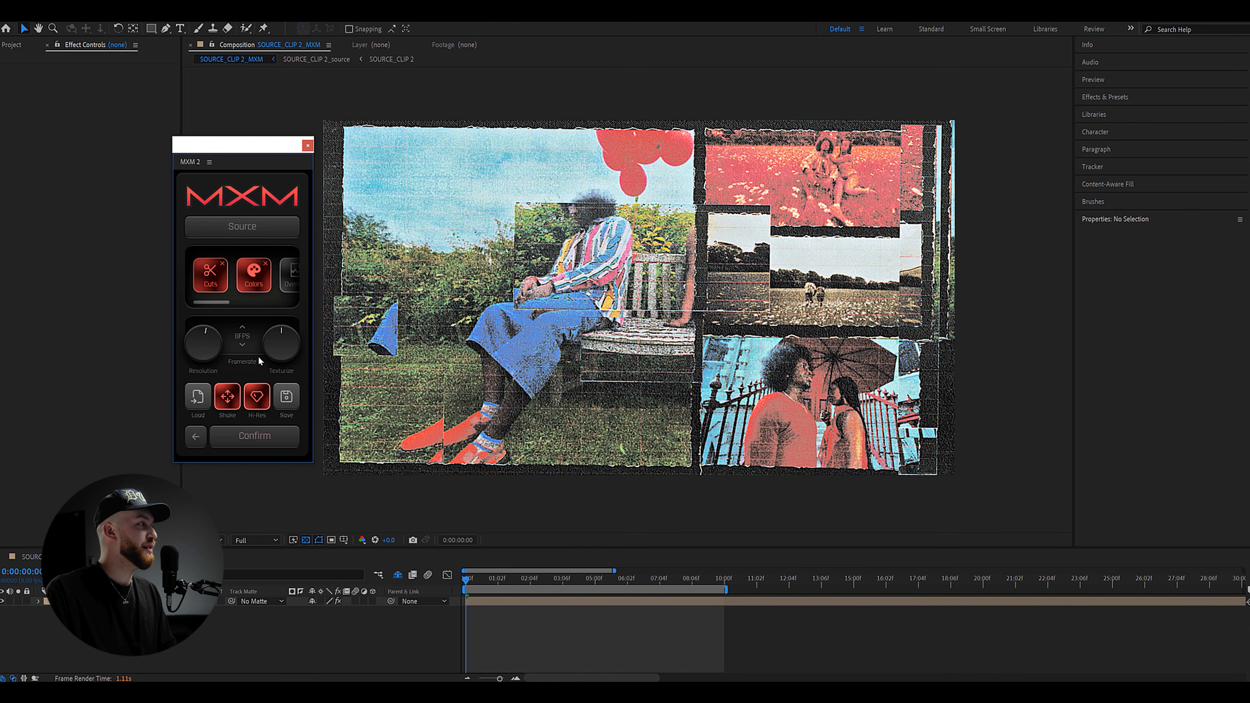
- Add the spray paint effect, compare its paint variants starting from Paint 1, and settle on Paint 2 at a slightly larger scale
drag(223, 303, 274, 300)
click(253, 276)
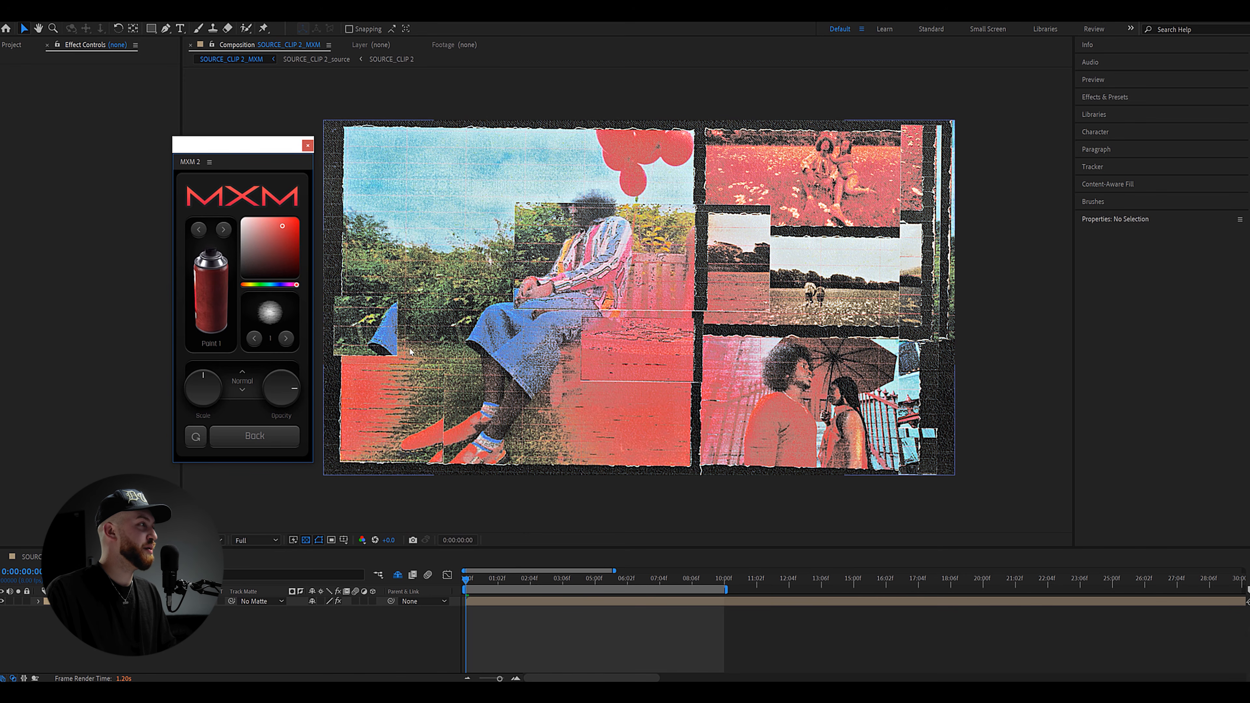
click(223, 229)
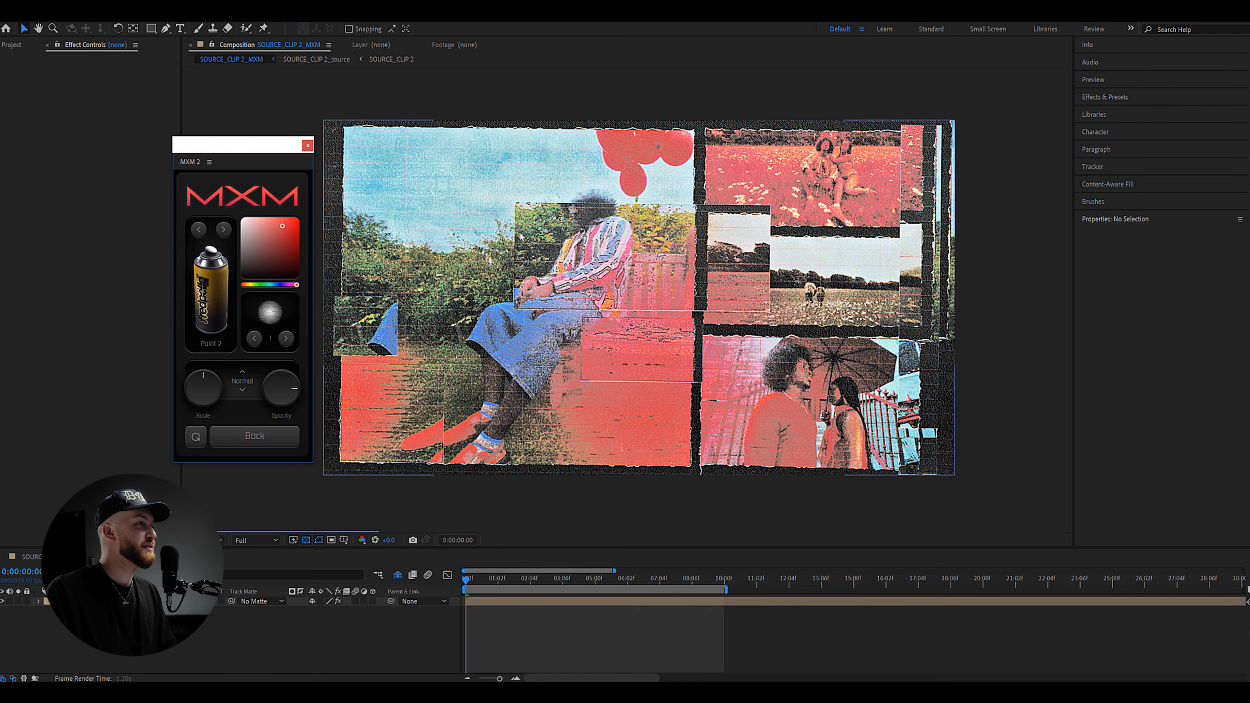
click(223, 230)
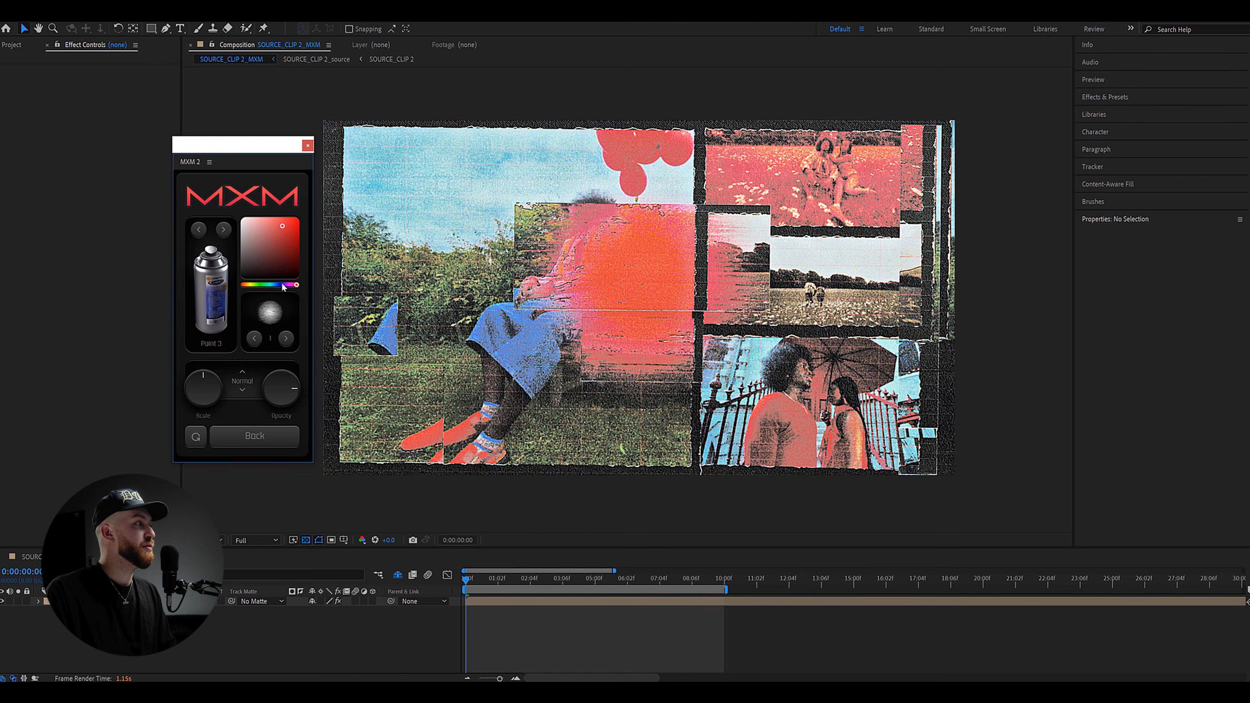
click(224, 229)
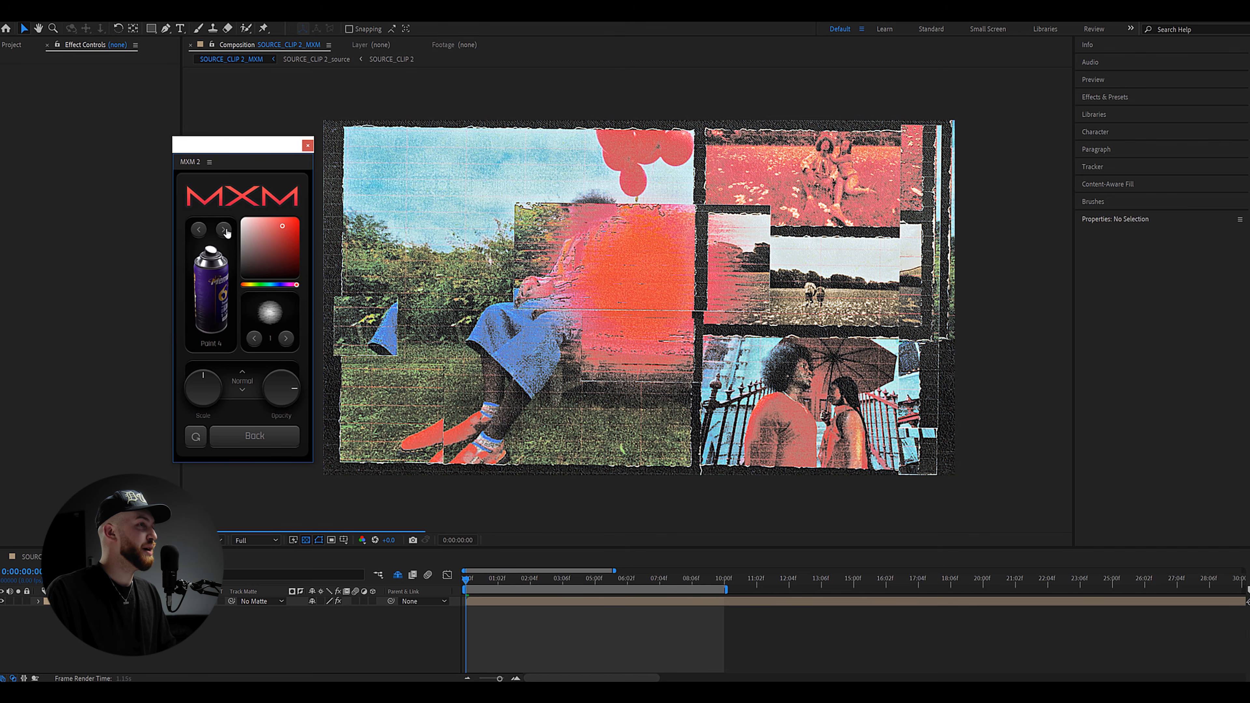
click(223, 229)
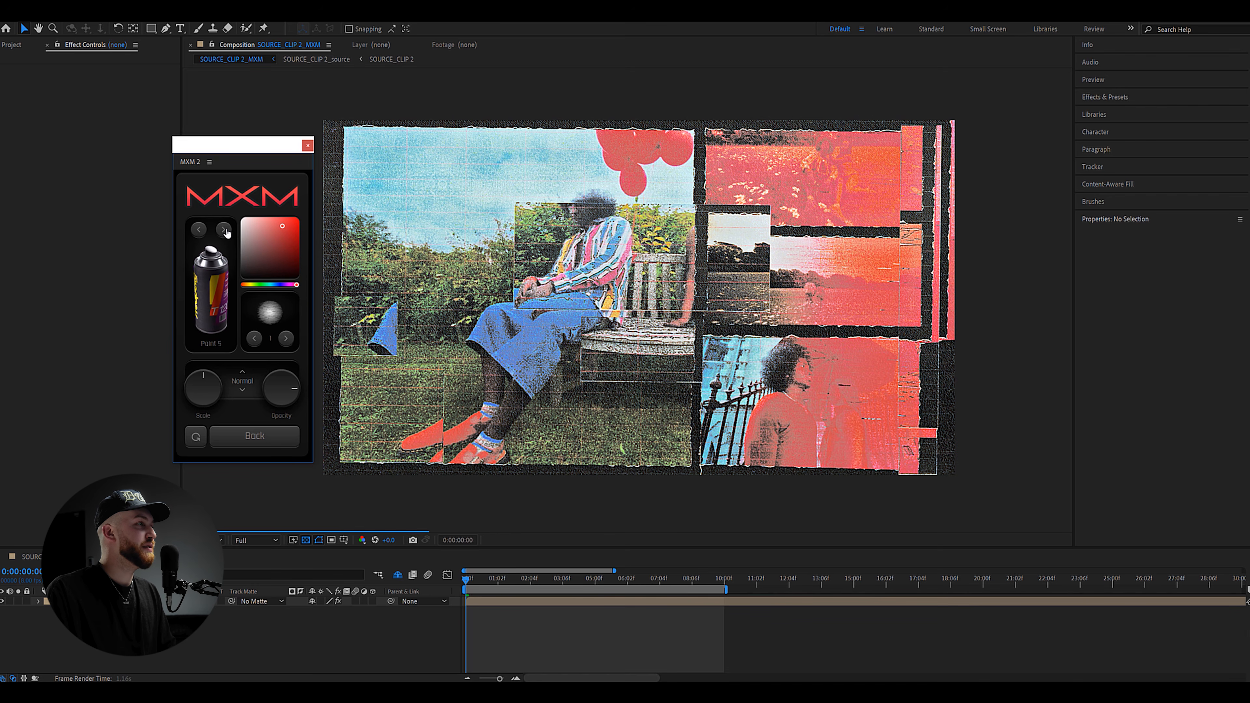
click(224, 229)
click(223, 228)
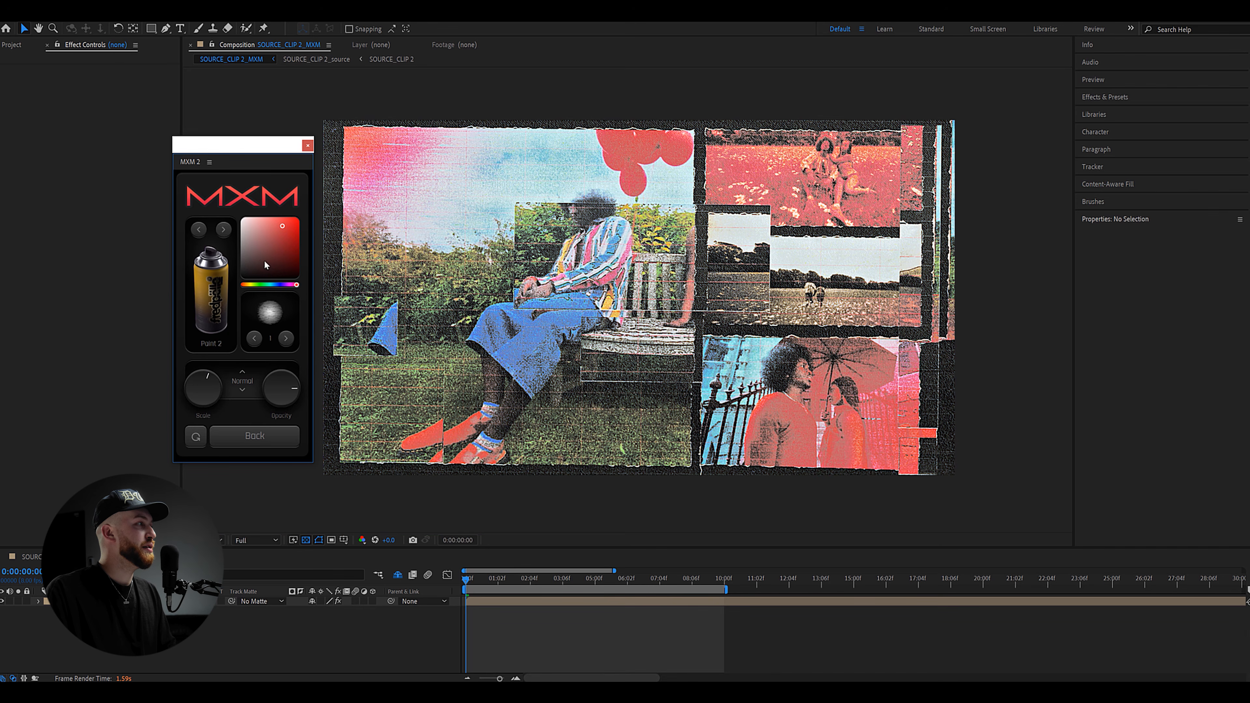
- Try green and teal for the spray paint, set it to blue and change its blend mode to Color
click(251, 284)
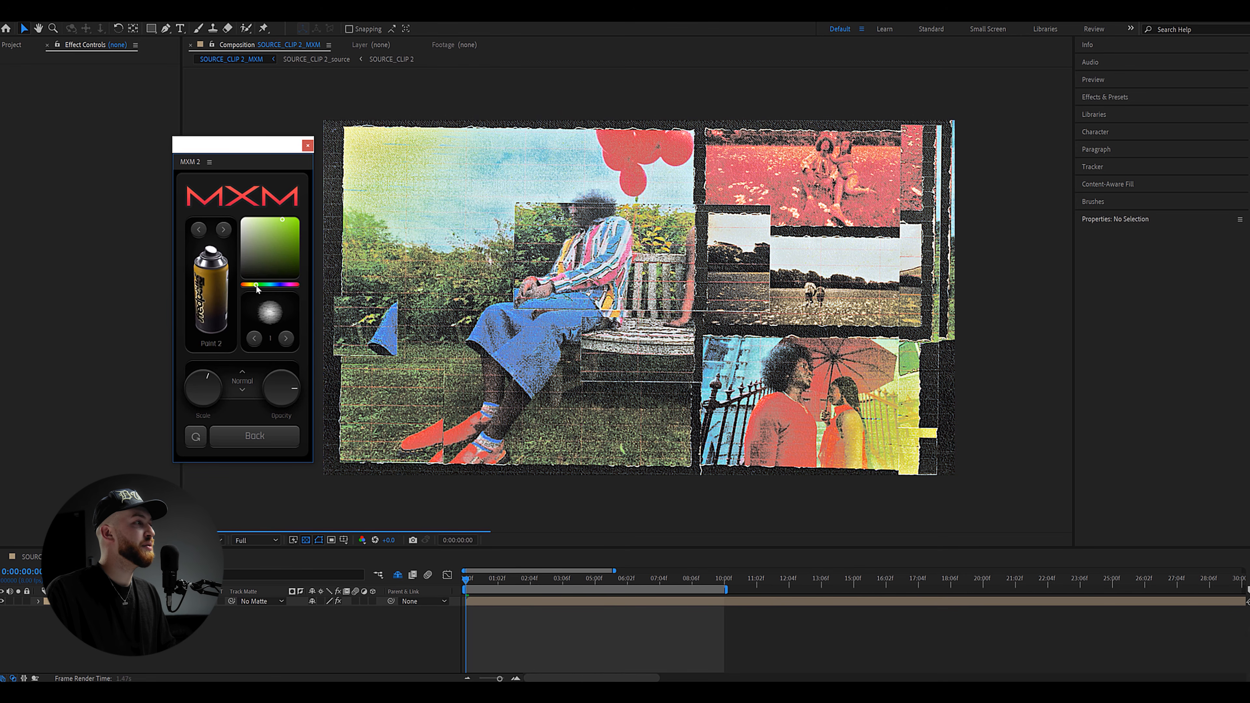
click(268, 285)
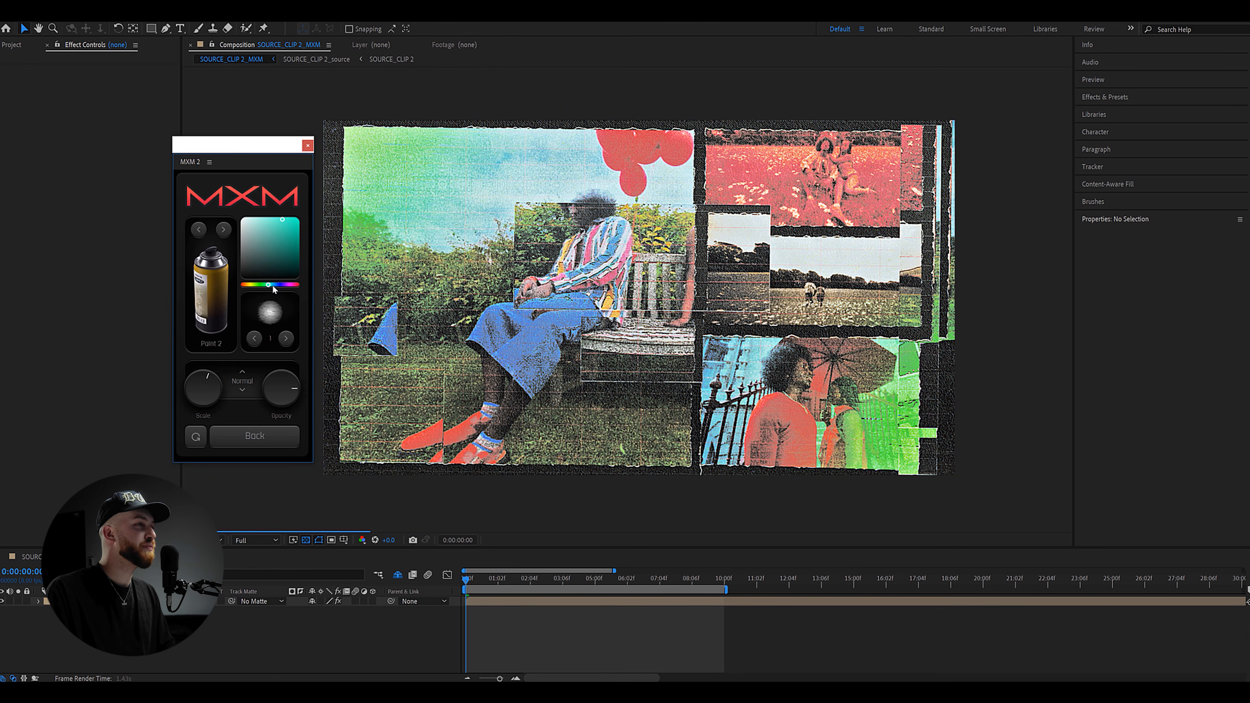
click(279, 285)
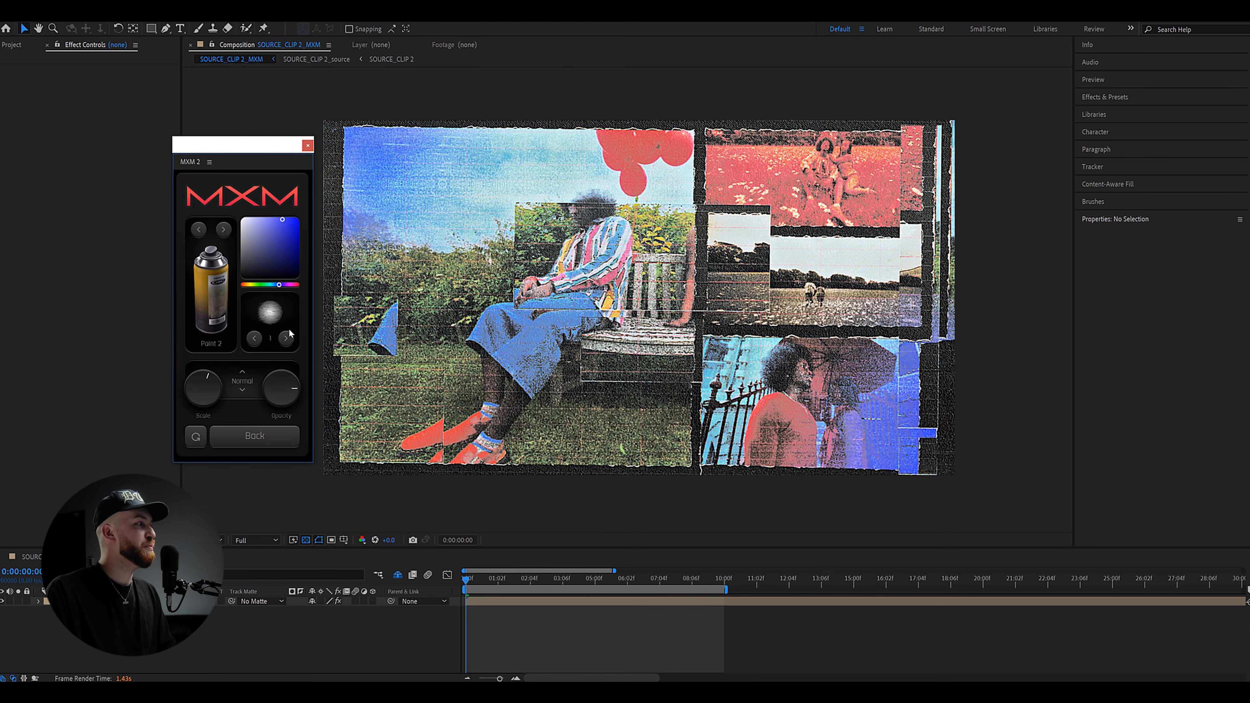
click(243, 372)
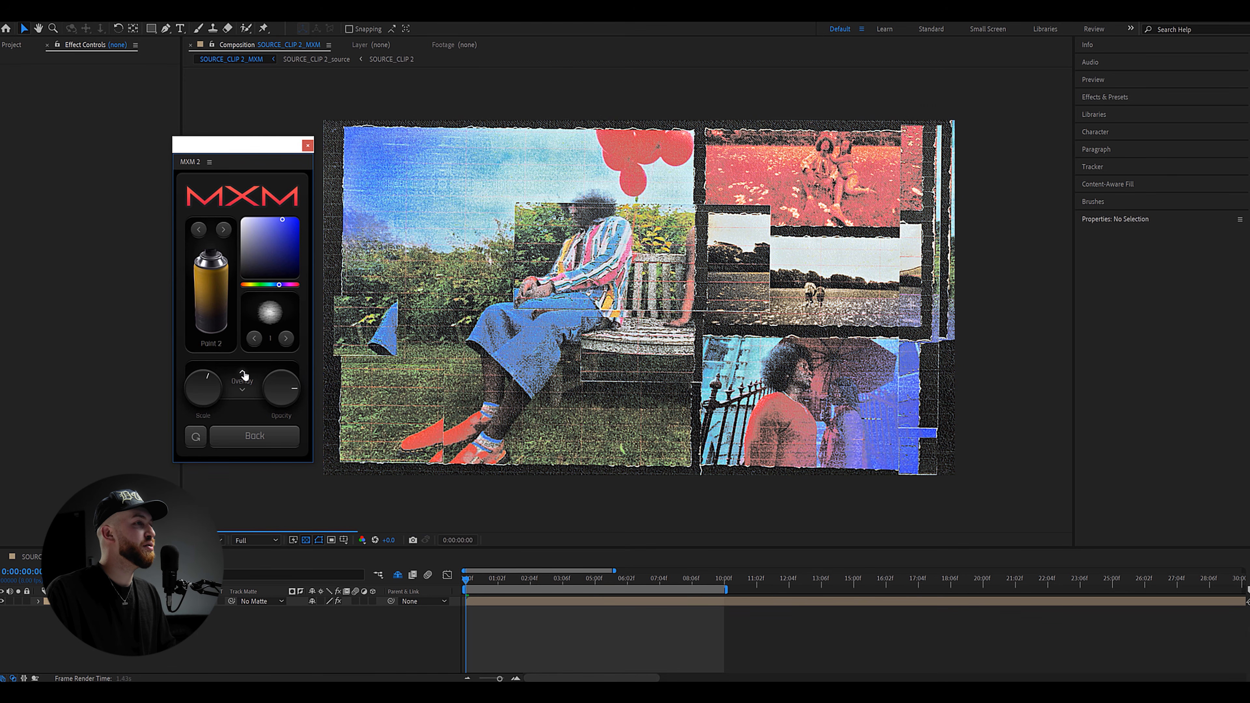
click(243, 373)
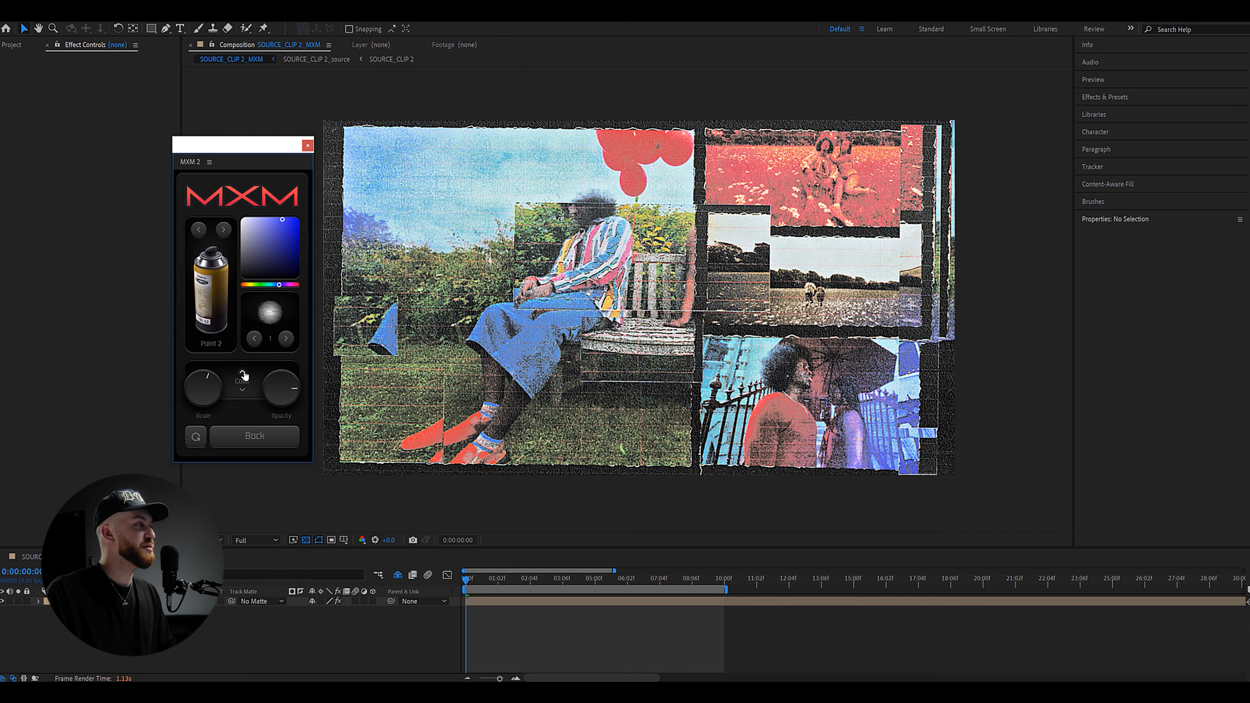
- Set the spray paint's spray pattern to option 5 and its scale to 73
click(254, 338)
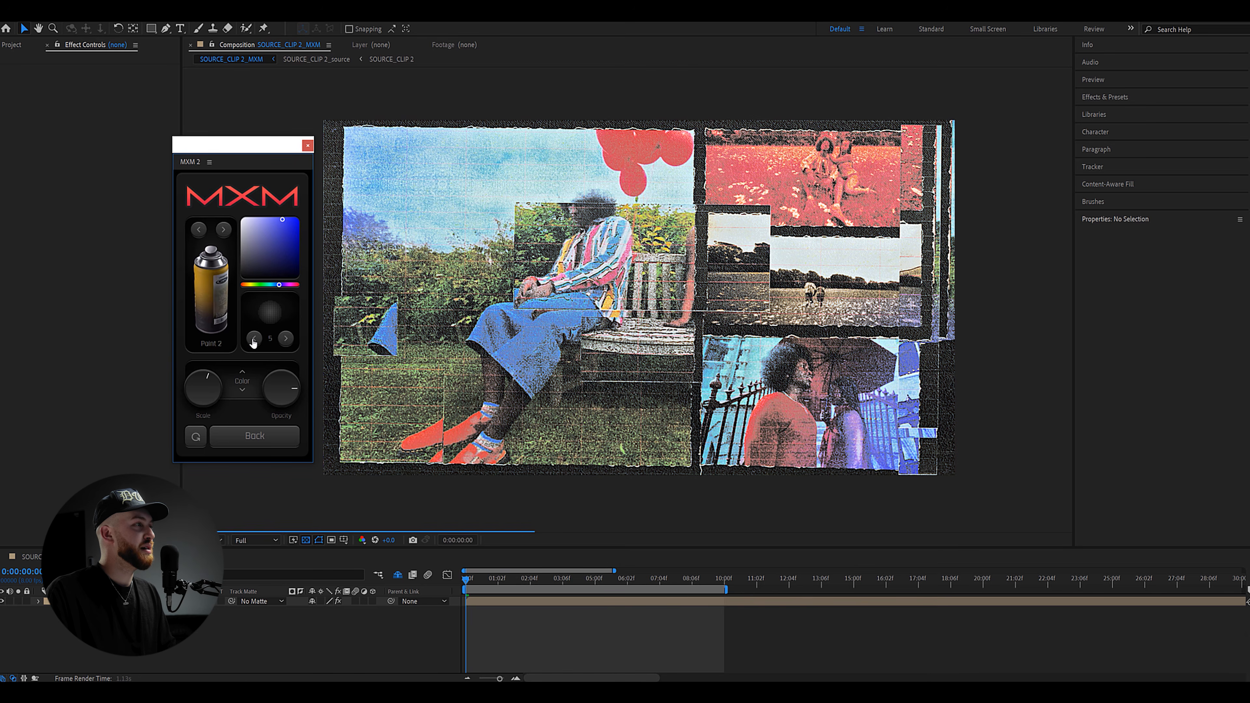
scroll(886, 453, up, 1)
mouse_move(940, 510)
mouse_down()
mouse_move(614, 305)
mouse_move(514, 271)
mouse_move(486, 237)
mouse_up()
scroll(614, 304, up, 1)
click(286, 339)
click(254, 338)
scroll(648, 324, down, 2)
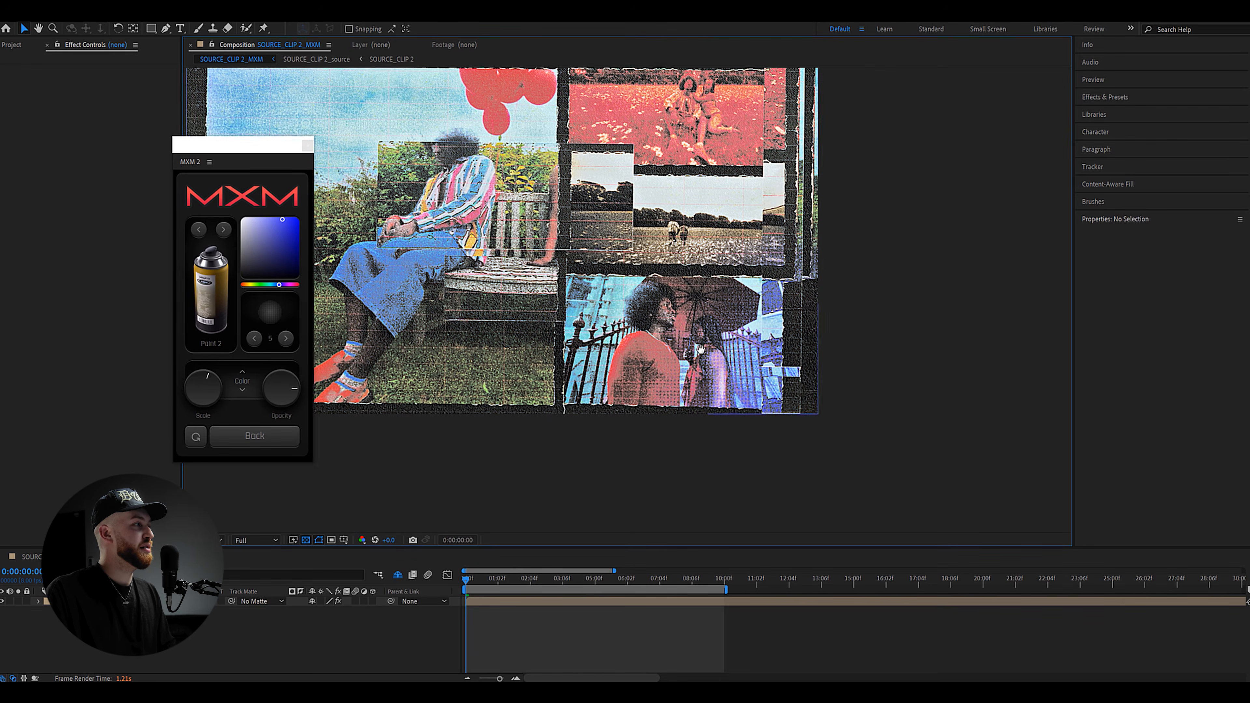
drag(648, 325, 768, 372)
drag(211, 373, 213, 382)
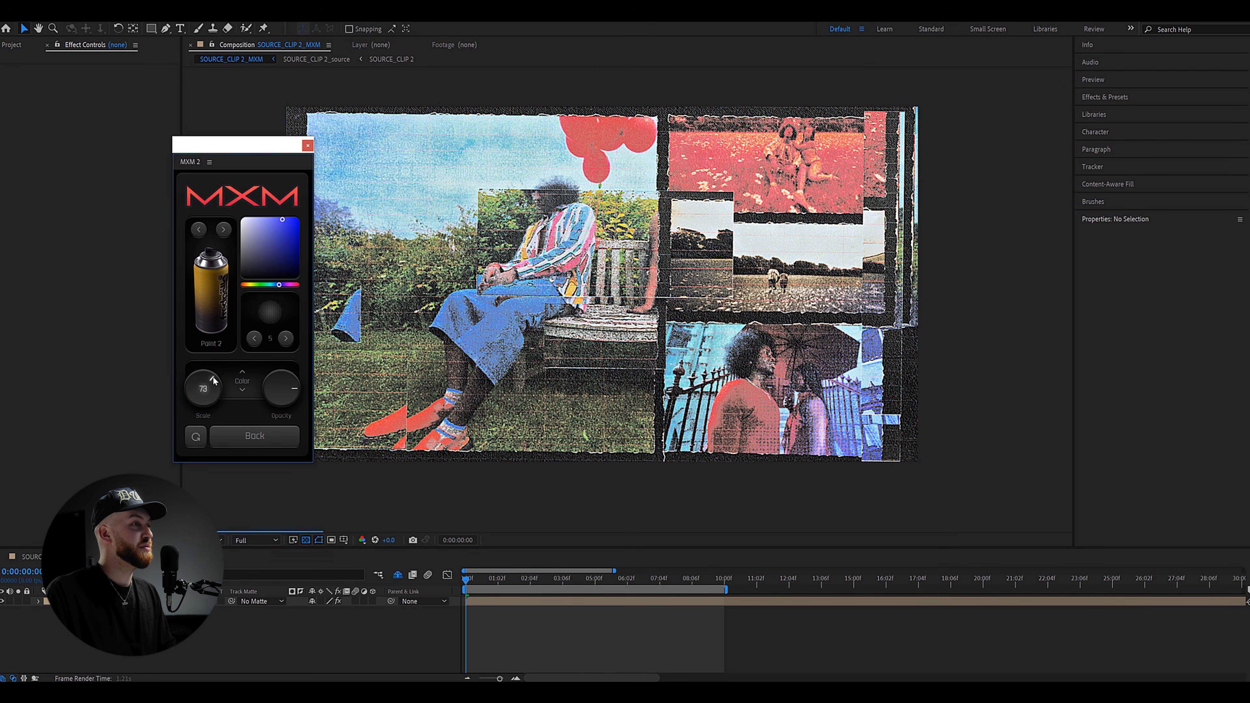